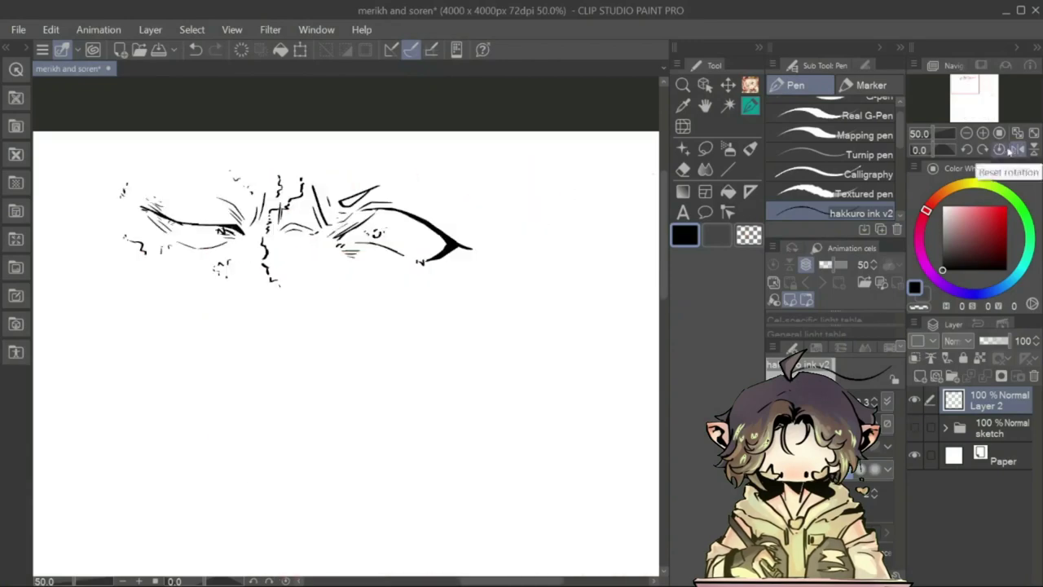
- Show the sketch folder beneath the inked eyes in the upper comic panel
key(ctrl+y)
click(913, 428)
key(ctrl+y)
key(ctrl+y)
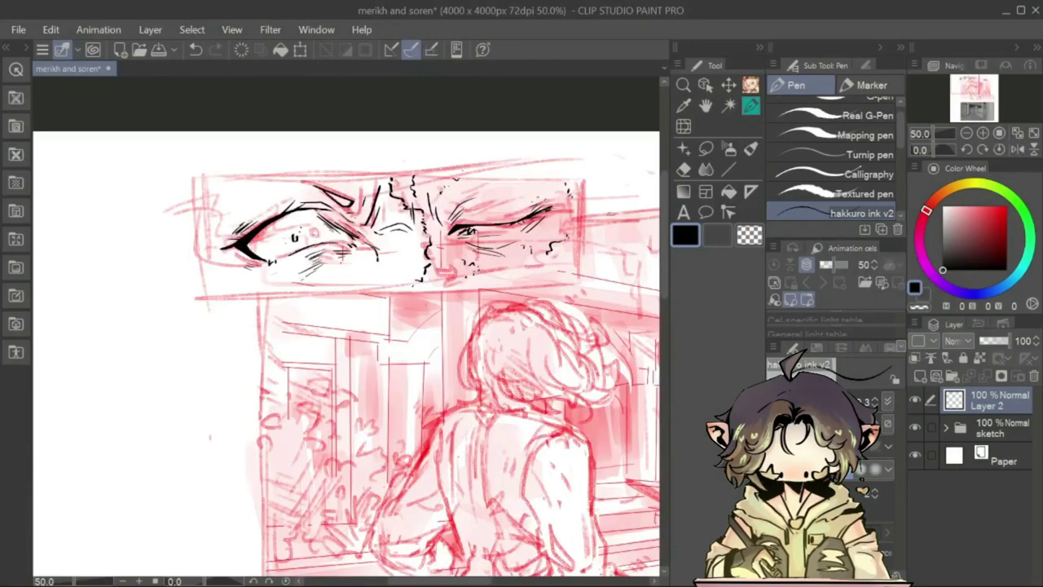
drag(314, 167, 213, 310)
key(ctrl+z)
drag(538, 175, 547, 287)
key(ctrl+z)
- Ink long curved hair strands across and beside the closed eye, erasing overlapping lines, and check them against the sketch
drag(577, 181, 573, 300)
key(e)
key(p)
drag(460, 167, 432, 277)
drag(534, 199, 546, 236)
drag(393, 173, 423, 277)
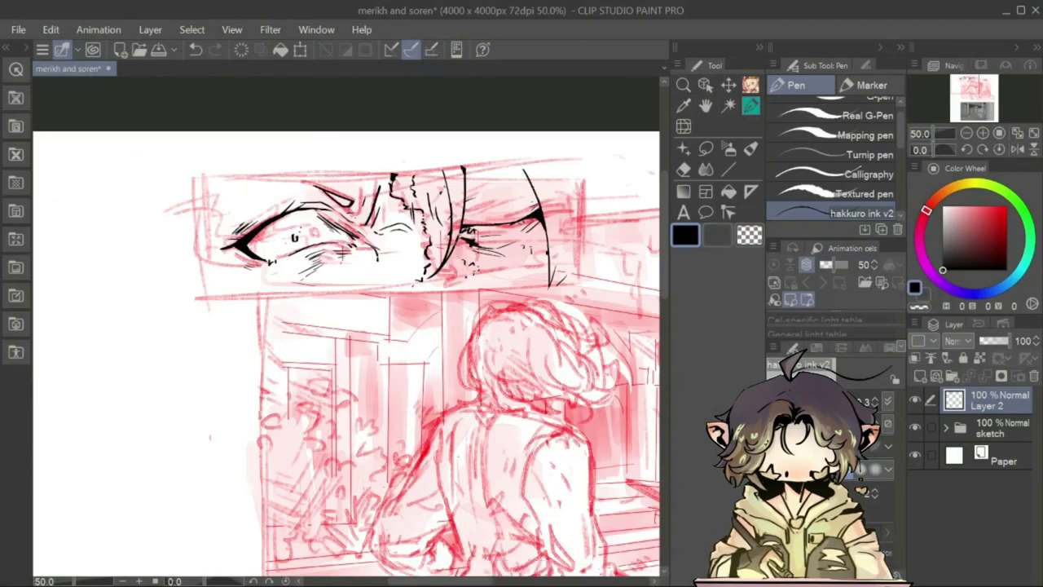
click(913, 428)
click(914, 427)
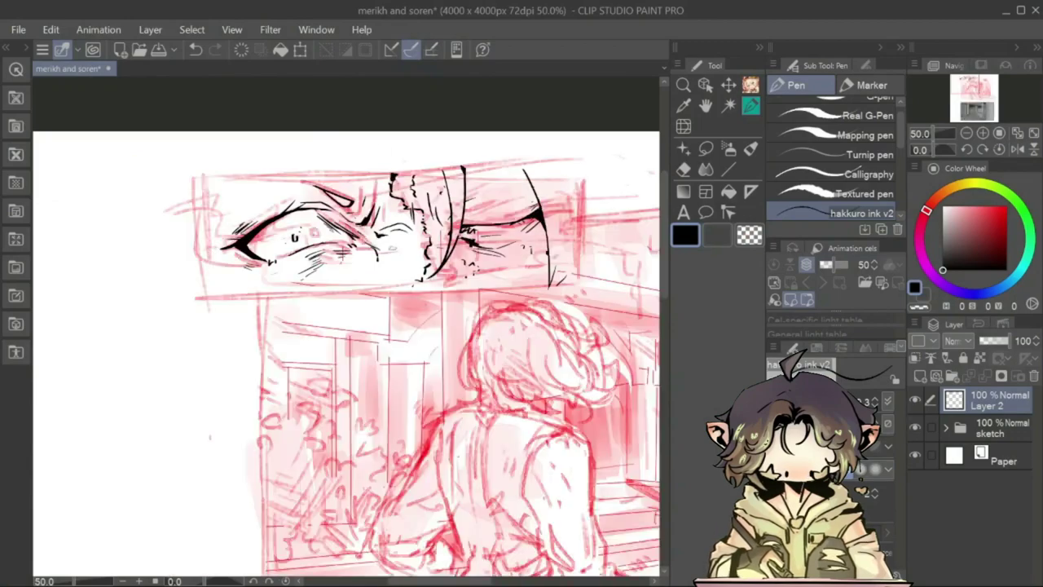
- Ink tapering hair strands over the open eye and nose bridge, with extra wrinkle hatching around the eyes
drag(273, 228, 299, 322)
drag(259, 260, 222, 326)
click(913, 428)
click(914, 428)
click(1017, 149)
key(e)
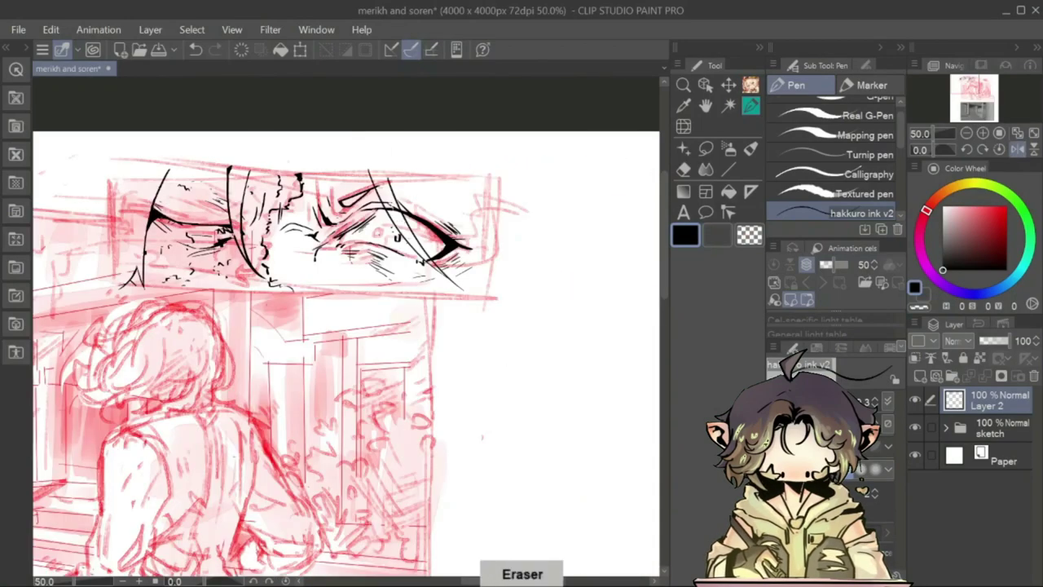
click(1017, 149)
- Hide the sketch and add small solid black accents and rough skin texture around the closed eye
click(913, 428)
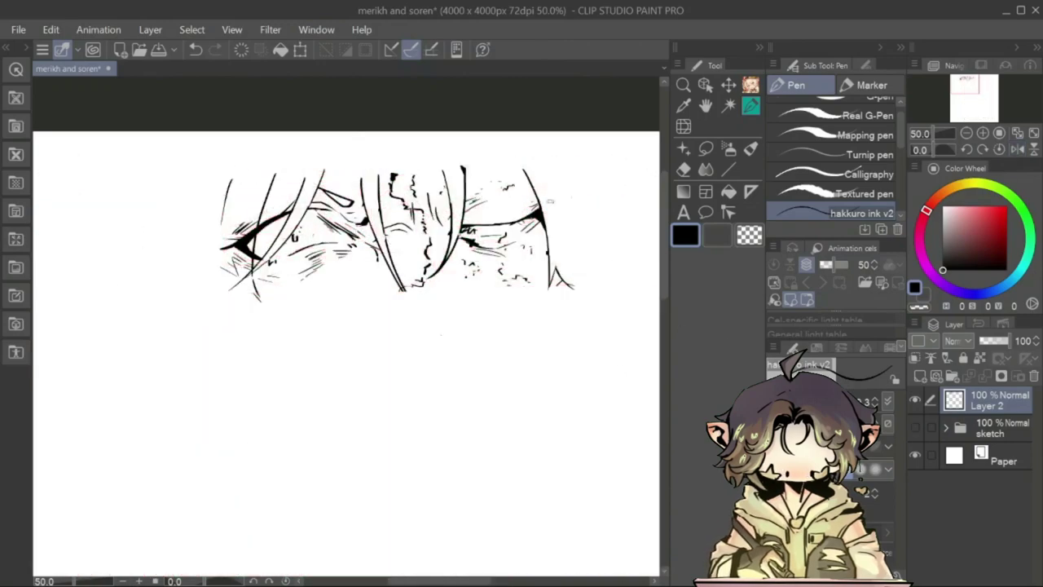
key(p)
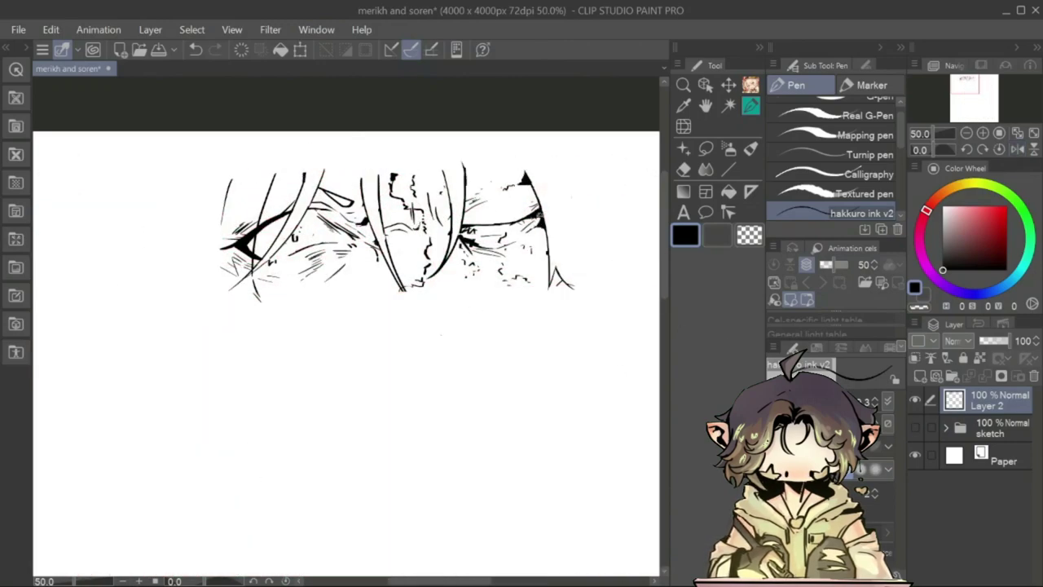
click(913, 428)
click(913, 428)
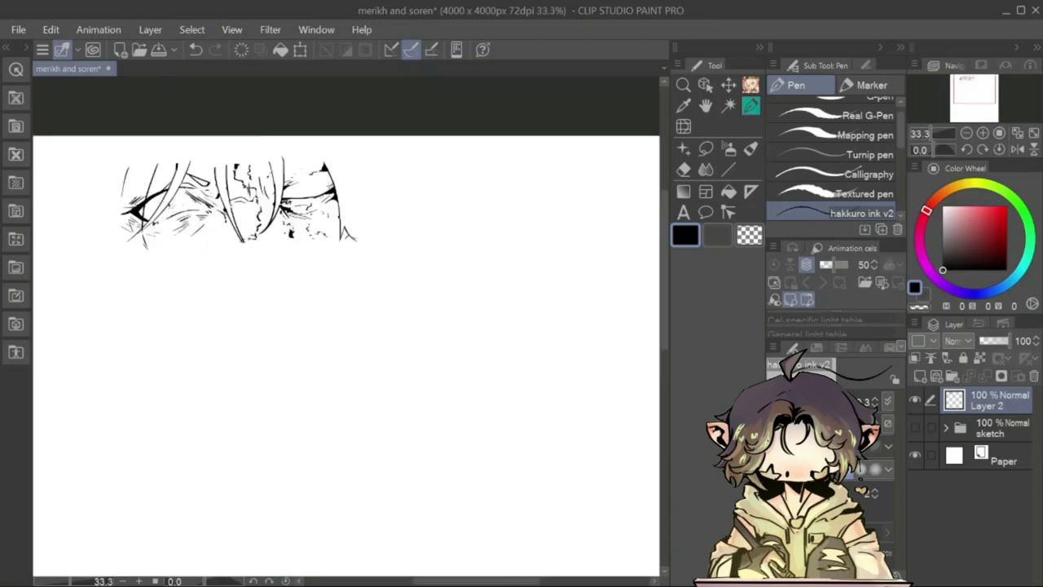
- Trim the inked eye artwork to the sketched rectangular panel, showing the sketch as a guide and hiding it again
key(ctrl+0)
click(913, 427)
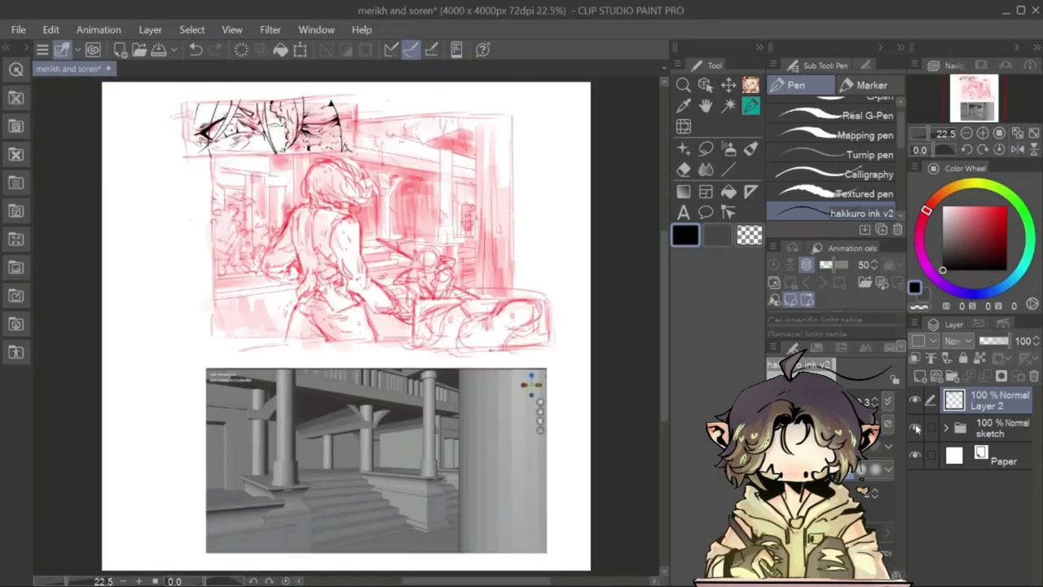
key(ctrl+plus)
key(ctrl+plus)
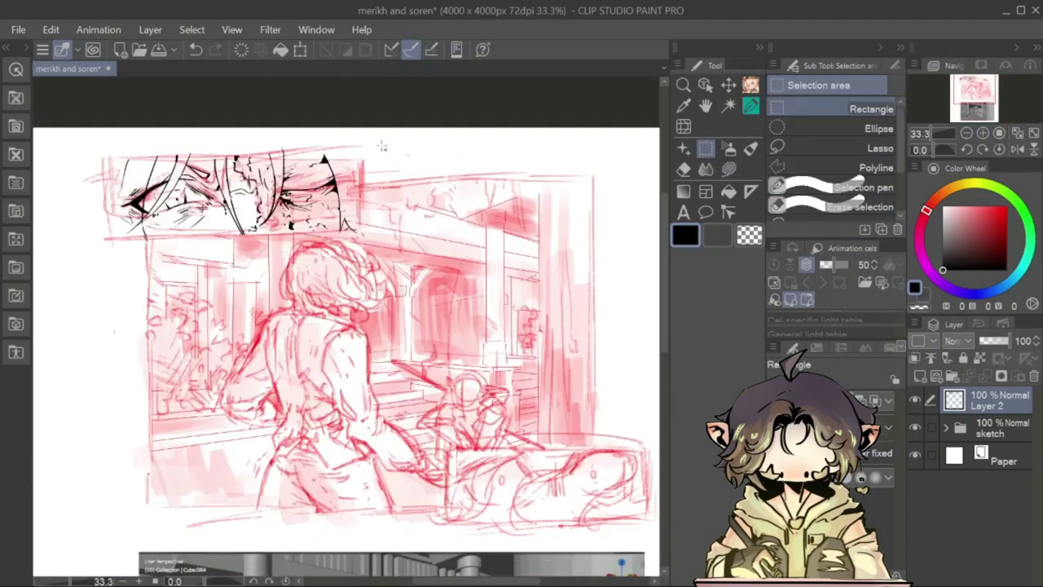
click(913, 428)
- Ink the open eye's iris details and strengthen the wrinkles around its inner corner, checking the drawing mirrored
key(h)
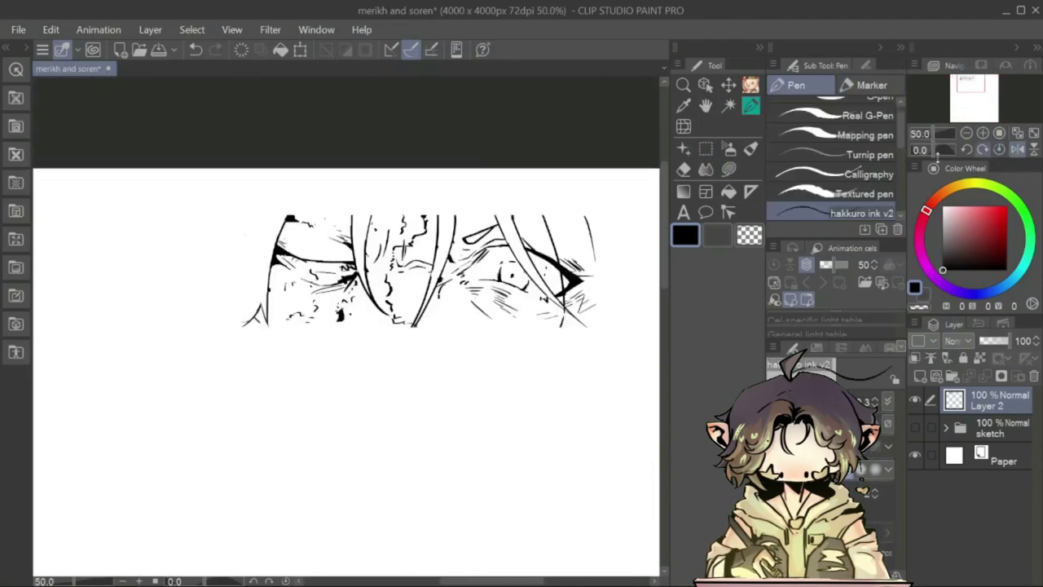
key(h)
key(p)
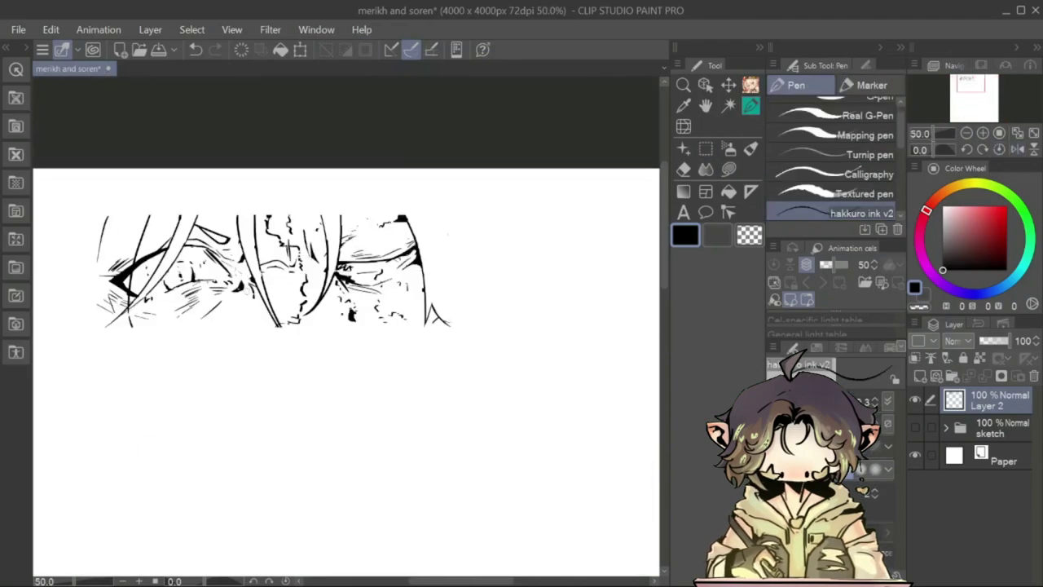
key(h)
key(e)
key(h)
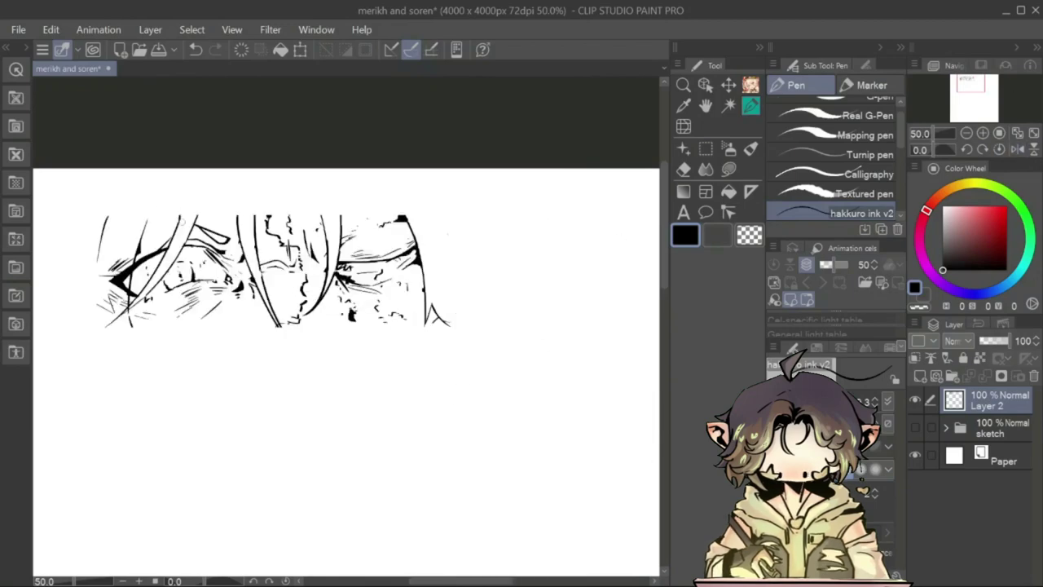
- Fill the shadow above the open eye with solid black, leaving the hair strands white
key(h)
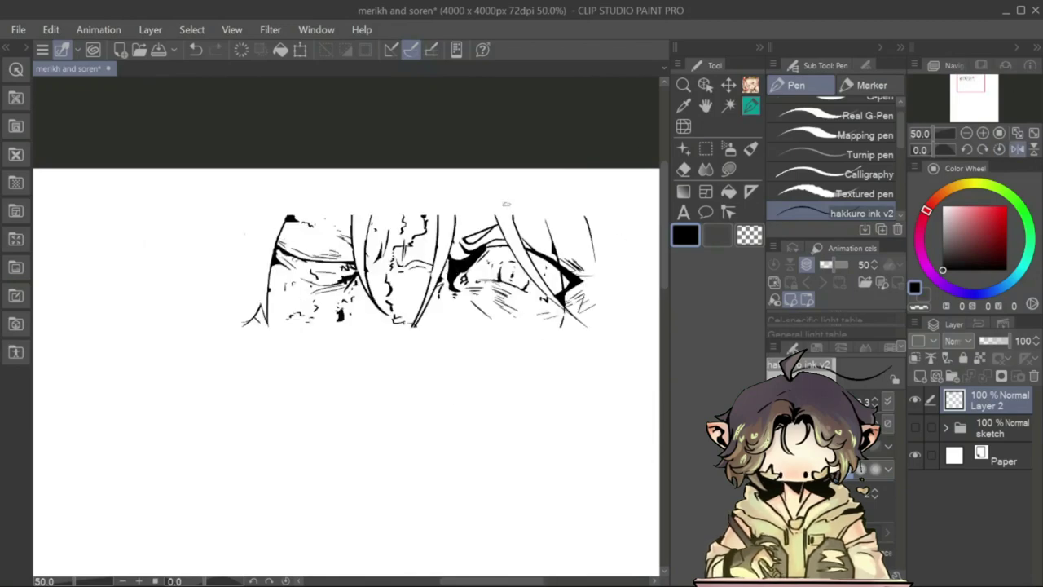
key(h)
key(g)
key(p)
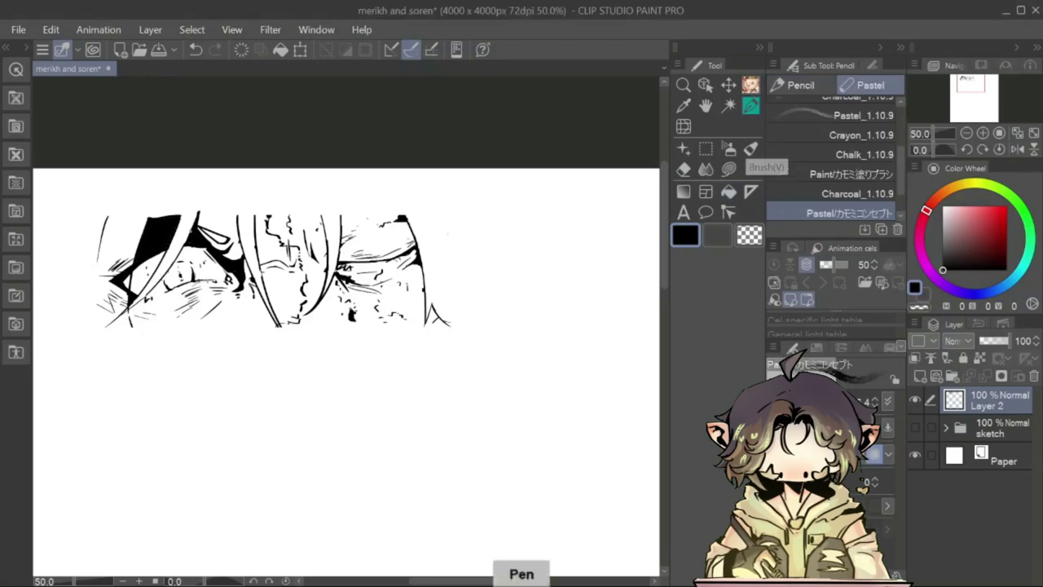
key(p)
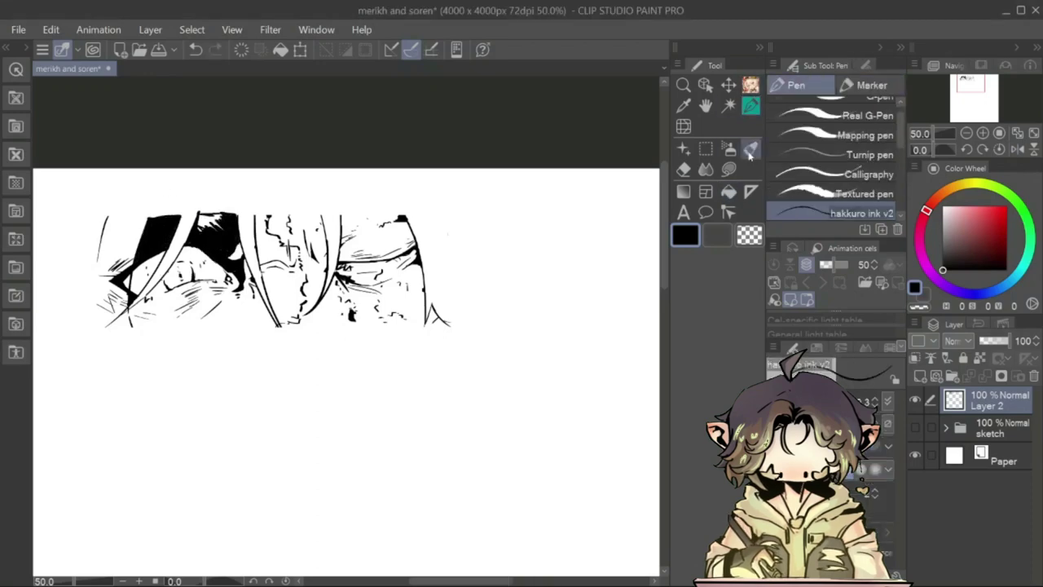
- Fill the brow shadow above the closed eye with black and clean up its edges
key(h)
key(h)
key(e)
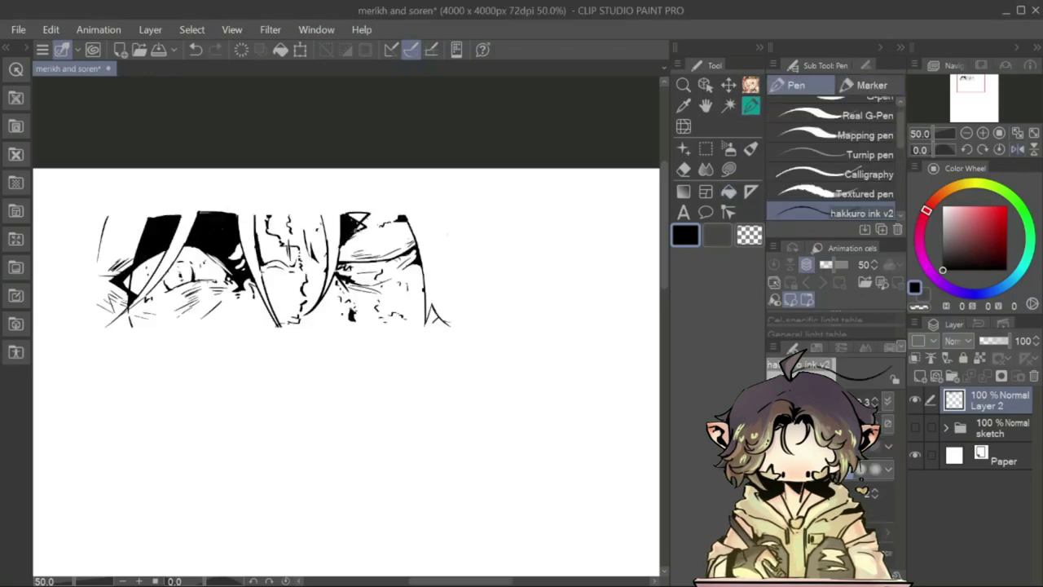
key(e)
key(p)
drag(341, 237, 352, 259)
drag(390, 226, 404, 208)
drag(343, 246, 350, 260)
drag(399, 234, 411, 249)
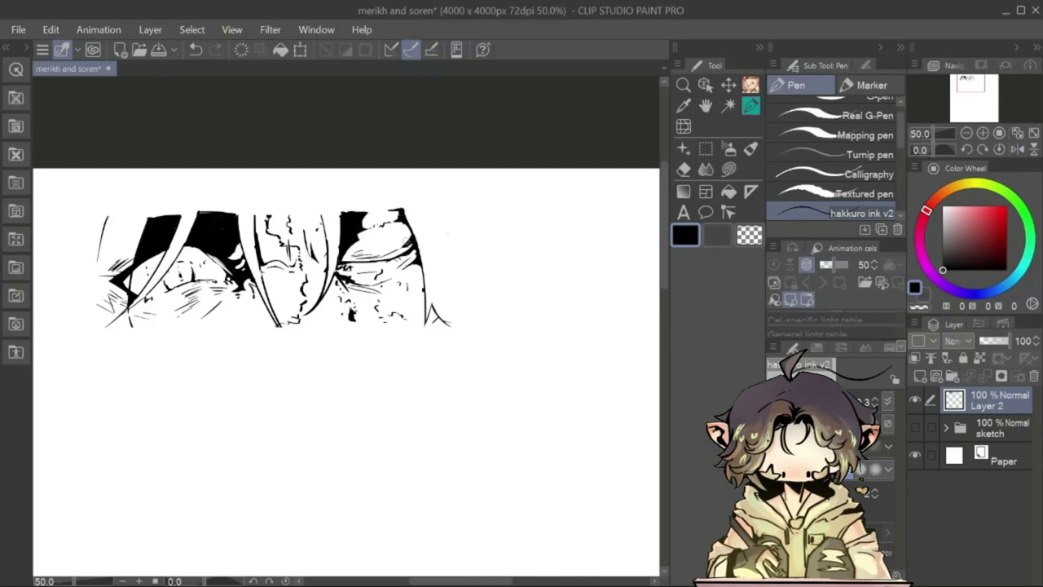
- Black in the shadow on the nose bridge and darken the outer edges of the face along the hair strands
drag(324, 246, 329, 212)
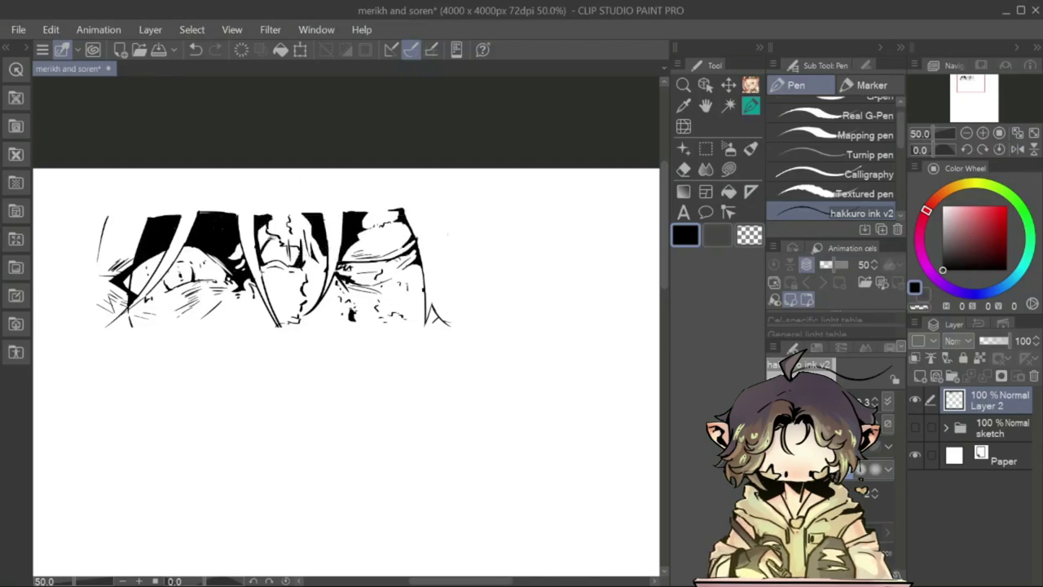
key(h)
mouse_move(399, 229)
mouse_down()
mouse_move(412, 209)
mouse_move(435, 212)
mouse_up()
key(h)
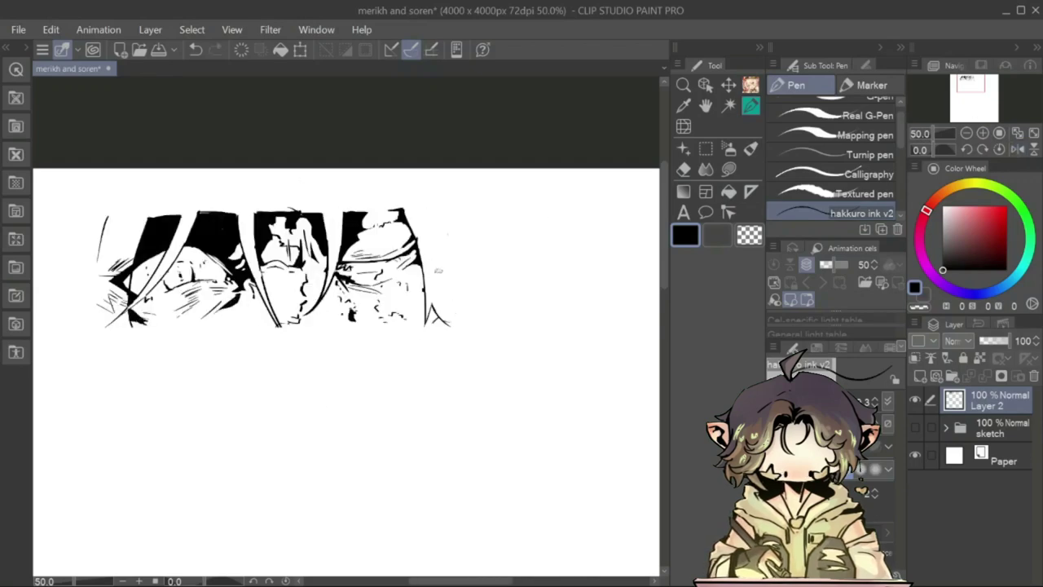
drag(124, 265, 105, 310)
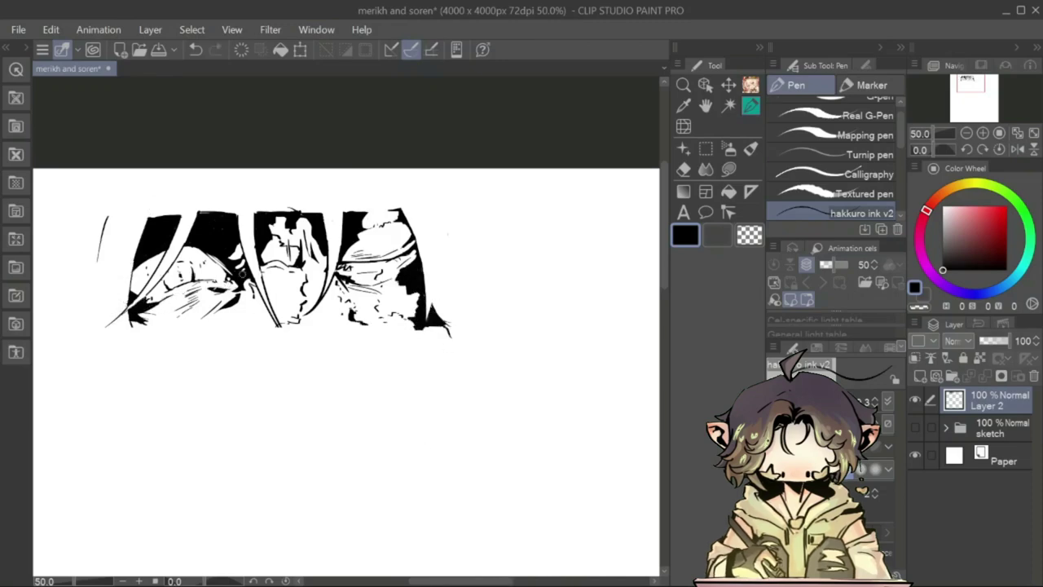
click(1016, 150)
click(1016, 149)
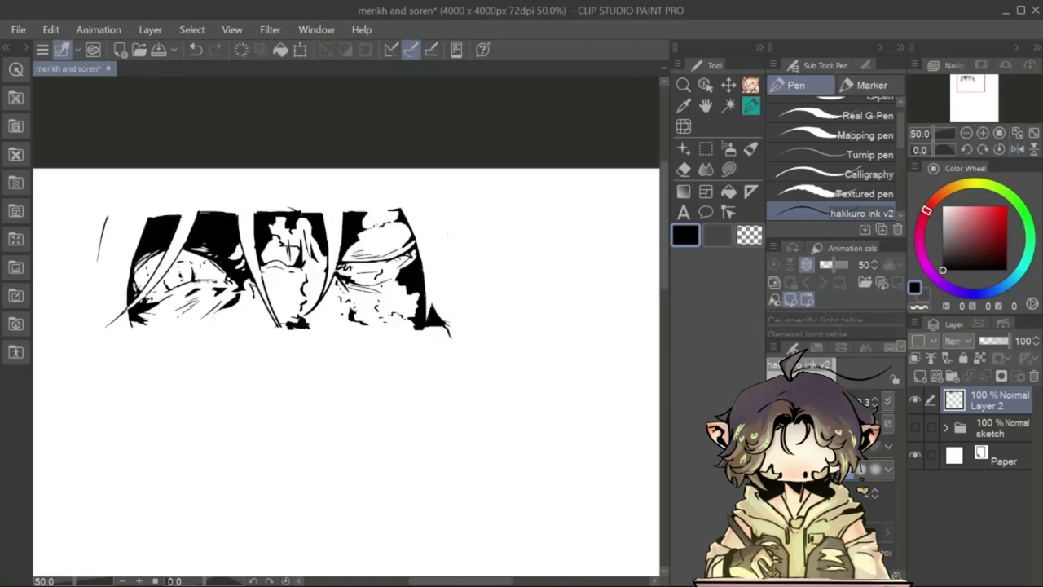
- Crop the finished eye panel to a clean rectangle and group its layers in a folder named soreneyes
key(m)
drag(103, 217, 457, 330)
key(ctrl+minus)
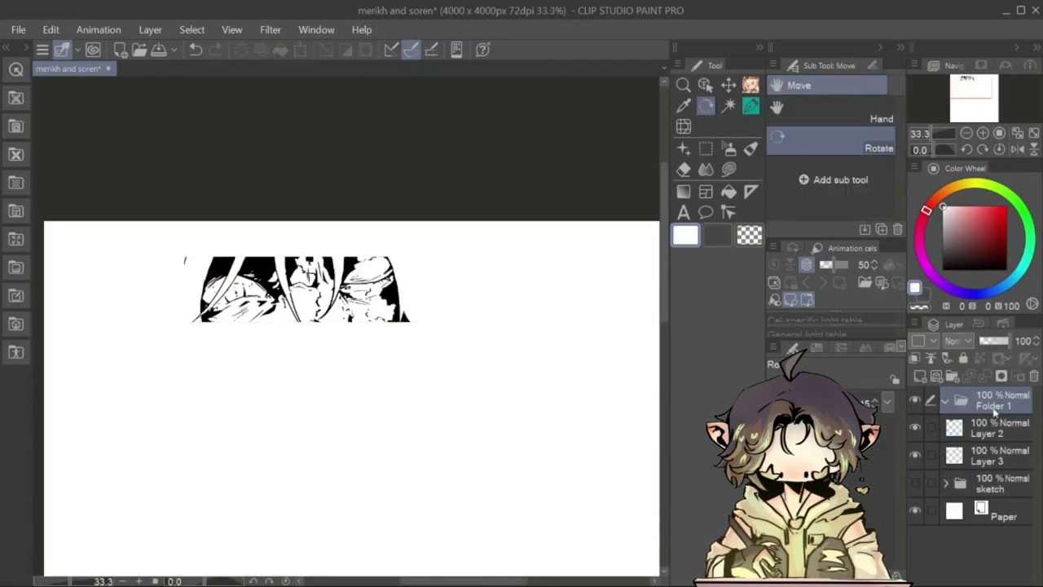
key(y)
click(995, 421)
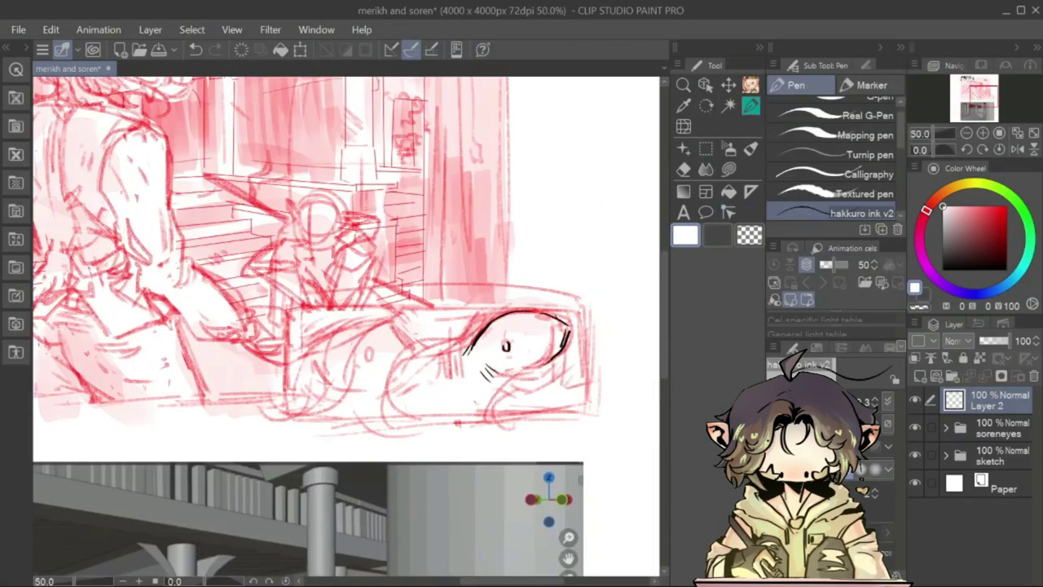
- Ink the right-hand eye of the lower inset panel with a thick upper lid, redrawn iris and short wrinkle hatching
mouse_move(469, 351)
mouse_down()
mouse_move(517, 311)
mouse_move(574, 332)
mouse_up()
key(e)
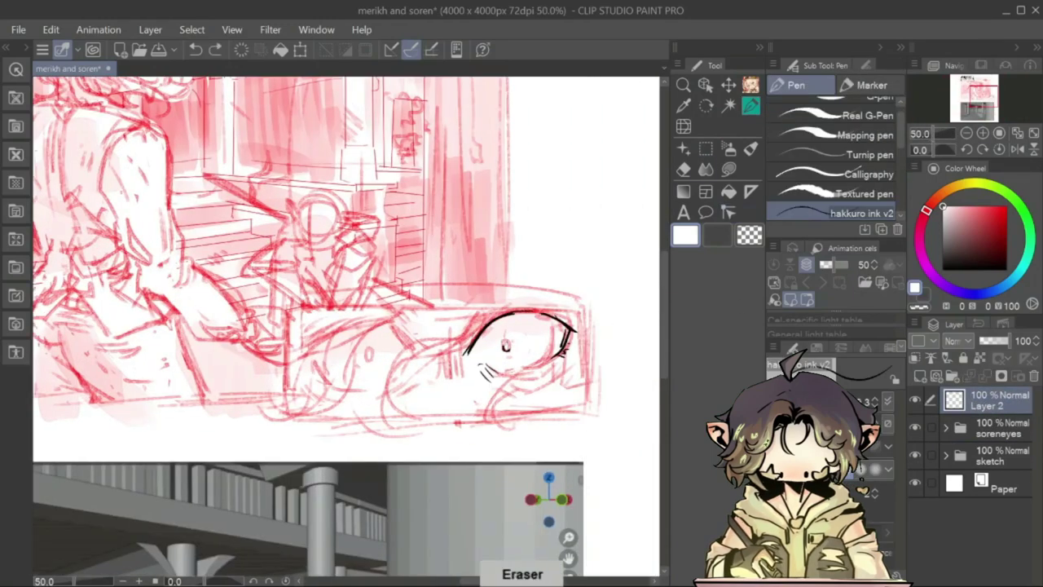
drag(502, 341, 510, 350)
key(p)
mouse_move(505, 337)
mouse_down()
mouse_move(511, 360)
mouse_move(523, 351)
mouse_up()
click(915, 453)
click(914, 454)
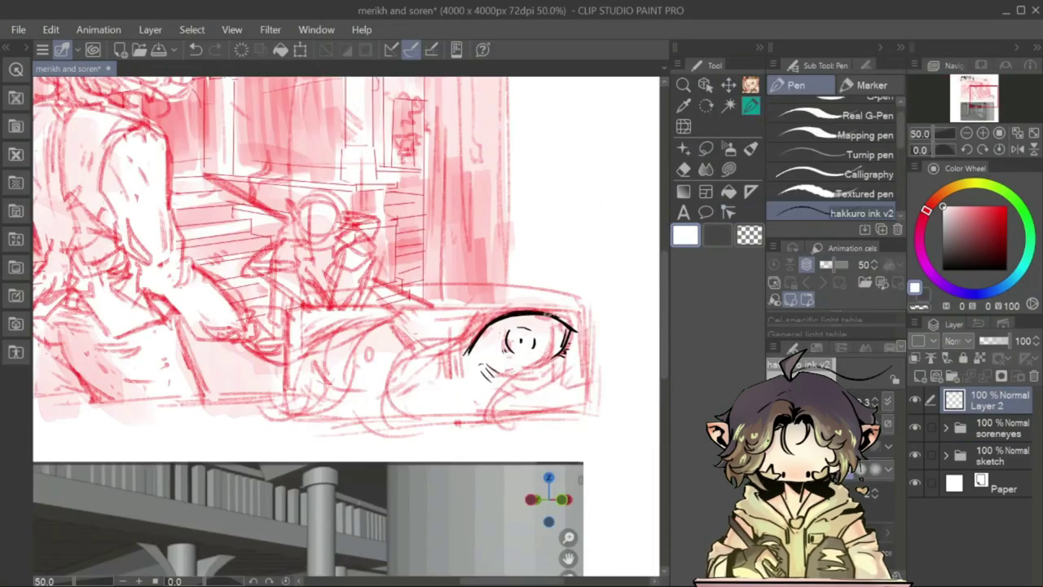
click(914, 454)
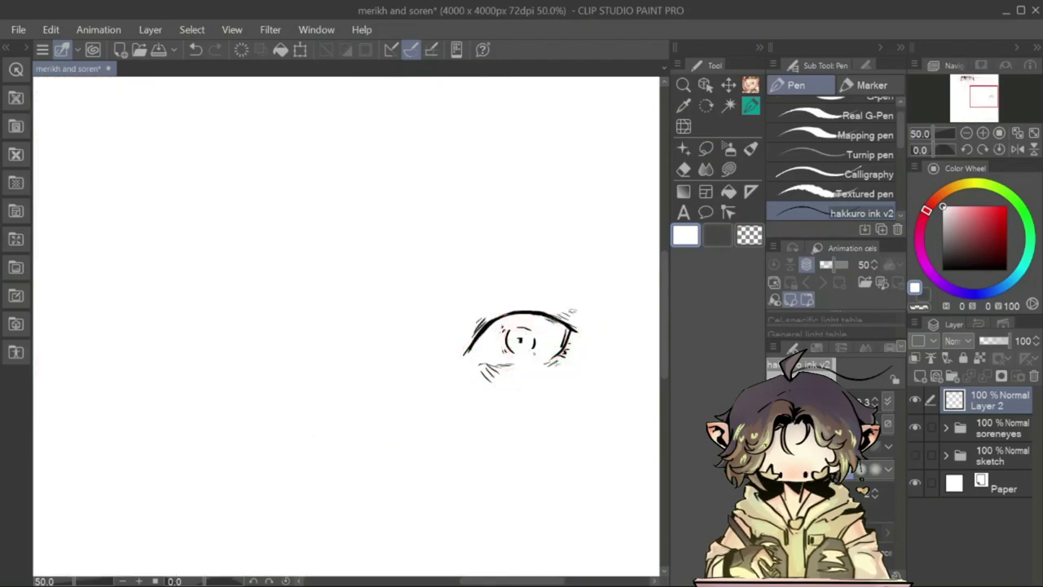
- Ink the matching left-hand eye of the lower inset and hatch the skin between the eyes over the sketch
click(914, 454)
click(50, 30)
key(p)
drag(440, 365, 461, 378)
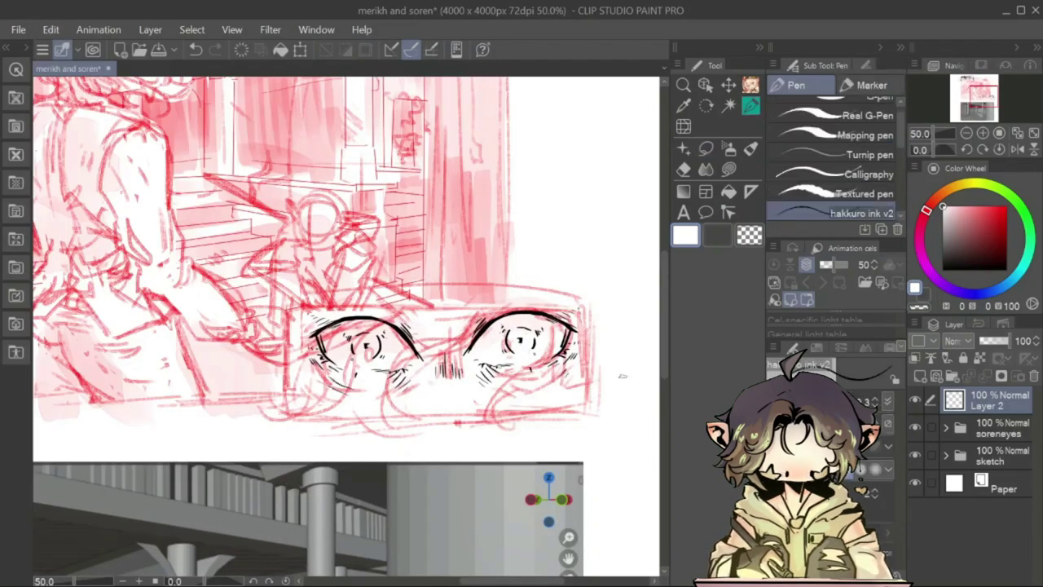
- Lower the sketch folder's opacity to 52% and ink wavy hair strands across both eyes of the lower inset
mouse_move(363, 411)
mouse_down()
mouse_move(412, 350)
mouse_move(485, 314)
mouse_up()
key(b)
key(ctrl+z)
drag(562, 310, 488, 416)
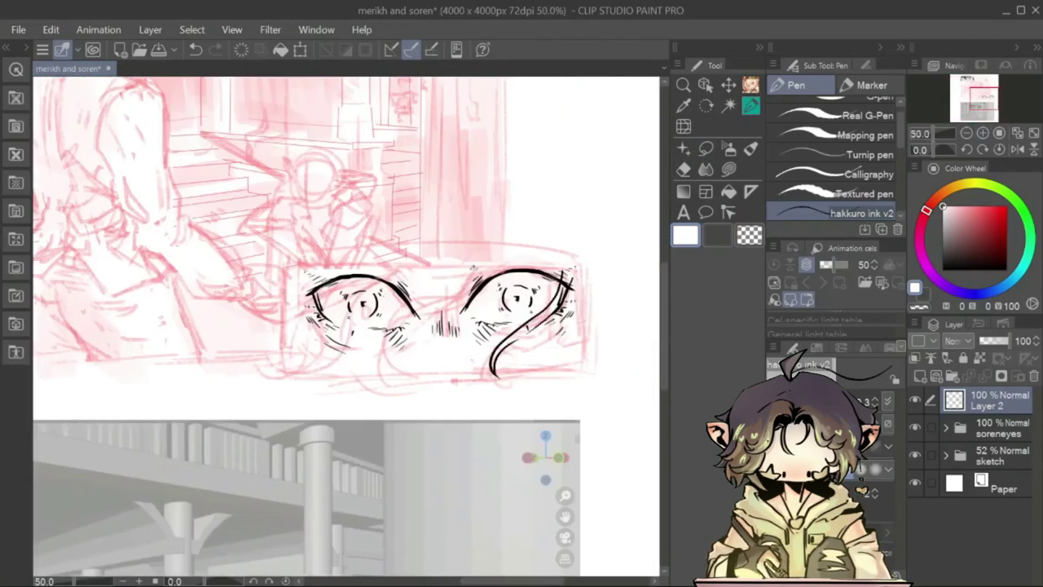
drag(411, 308, 295, 379)
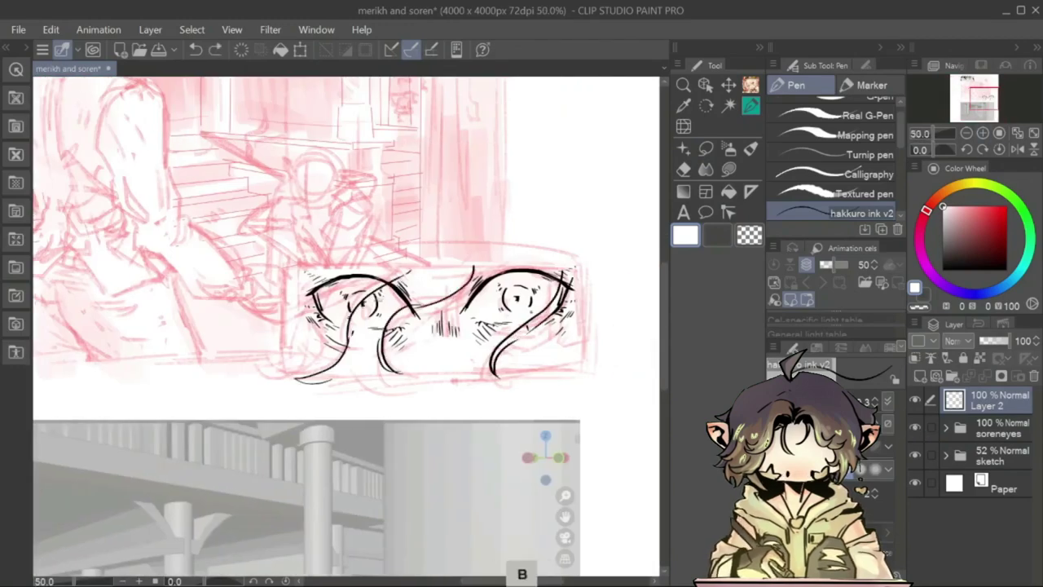
drag(397, 269, 285, 354)
drag(570, 289, 534, 370)
click(914, 453)
click(914, 454)
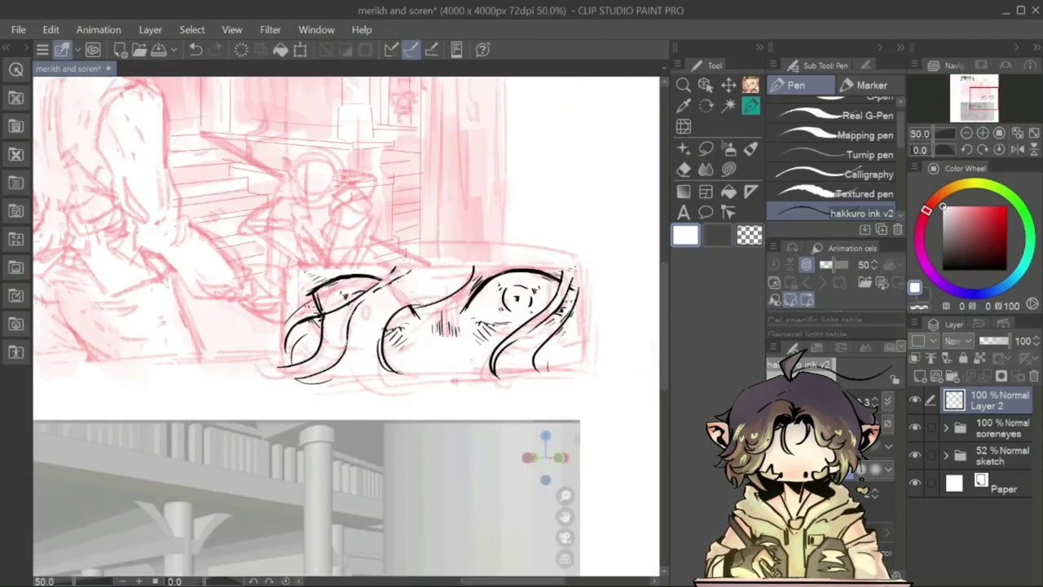
- Ink more long wavy strands over the left eye and nose bridge, and start black fills around the right eye
drag(383, 275, 298, 319)
click(914, 454)
drag(415, 266, 353, 313)
drag(499, 277, 428, 396)
mouse_move(501, 236)
mouse_down()
mouse_move(499, 273)
mouse_move(580, 308)
mouse_move(562, 366)
mouse_up()
key(p)
click(914, 454)
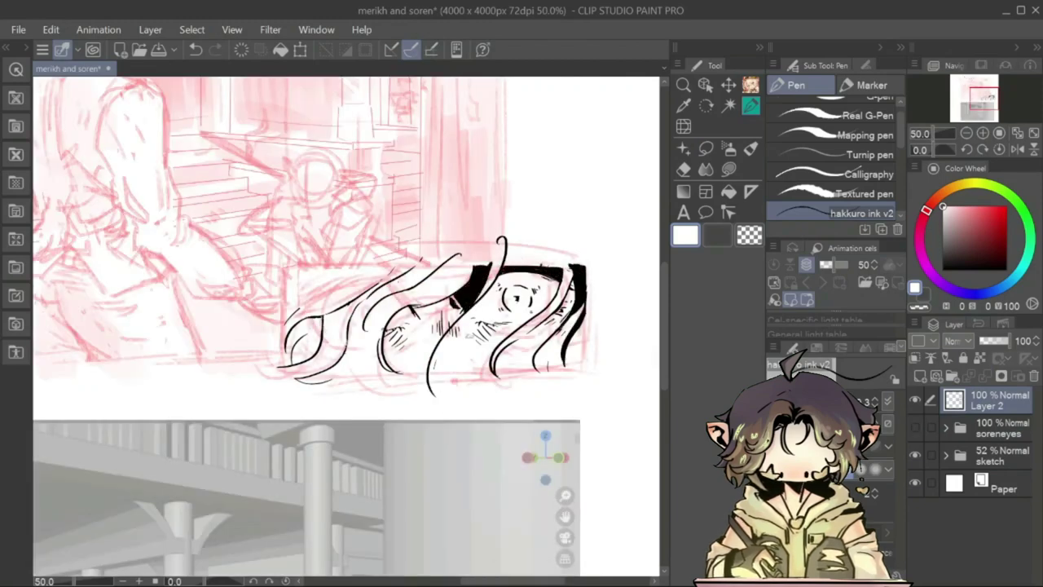
- Fill the gap between the strands beside the nose with black and thicken the shadow under the right eye
drag(448, 298, 385, 374)
drag(417, 333, 393, 380)
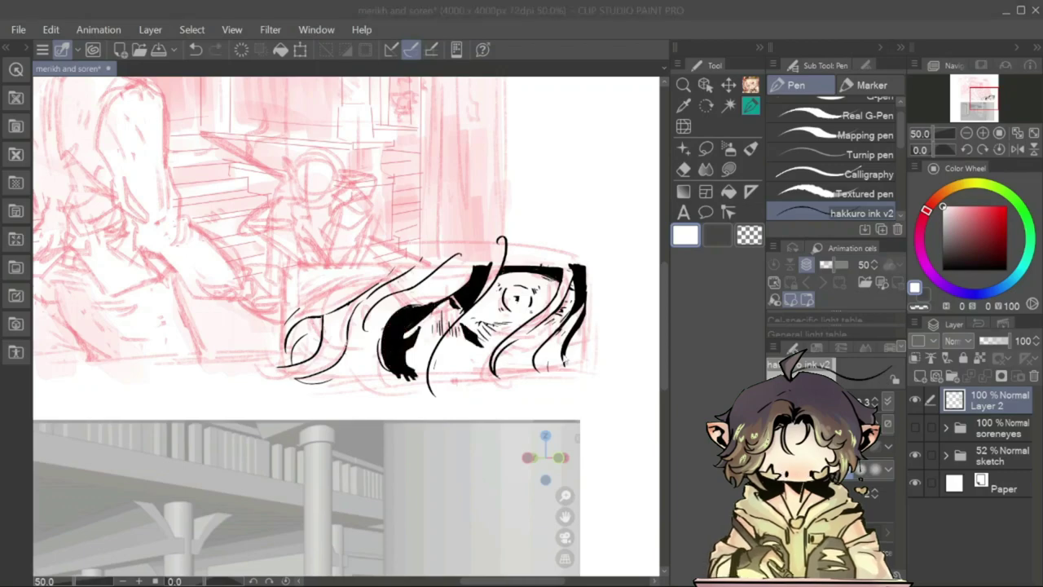
mouse_move(453, 295)
mouse_down()
mouse_move(406, 308)
mouse_move(465, 319)
mouse_up()
click(914, 454)
click(914, 454)
- Fill the lower inset's left-side background between the hair strands with black, checking the drawing mirrored
mouse_move(300, 308)
mouse_down()
mouse_move(373, 266)
mouse_move(290, 365)
mouse_up()
key(h)
key(h)
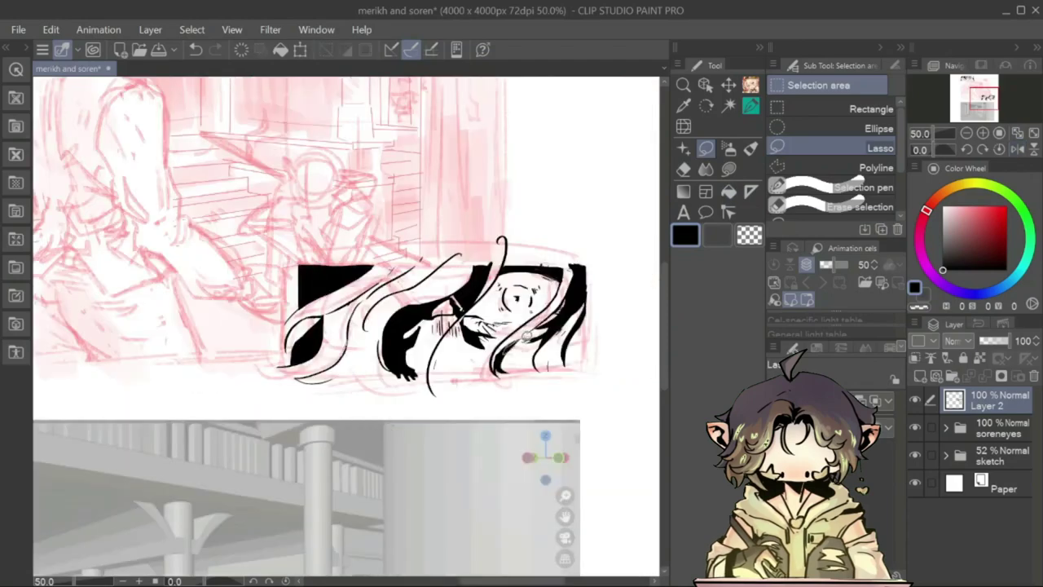
- Hide the sketch and crop the lower inset artwork to a rectangle by deleting everything outside it
click(914, 454)
click(871, 108)
drag(299, 265, 583, 365)
key(ctrl+shift+i)
key(Delete)
key(ctrl+d)
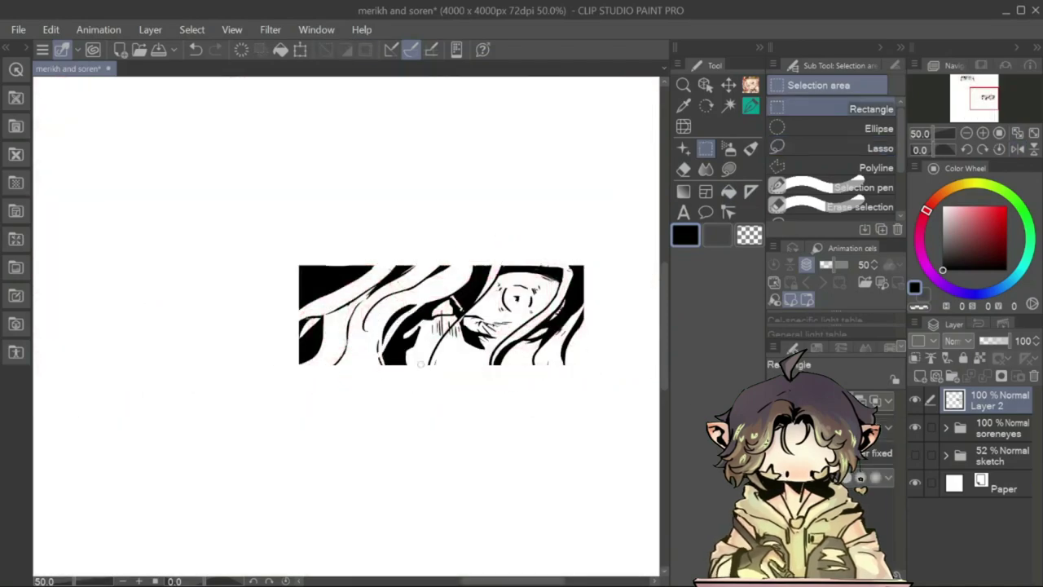
- Break up the lower inset's black areas with wavy hair strands and tidy the shadows beside the nose, checking the drawing mirrored
key(p)
key(e)
key(h)
key(h)
key(m)
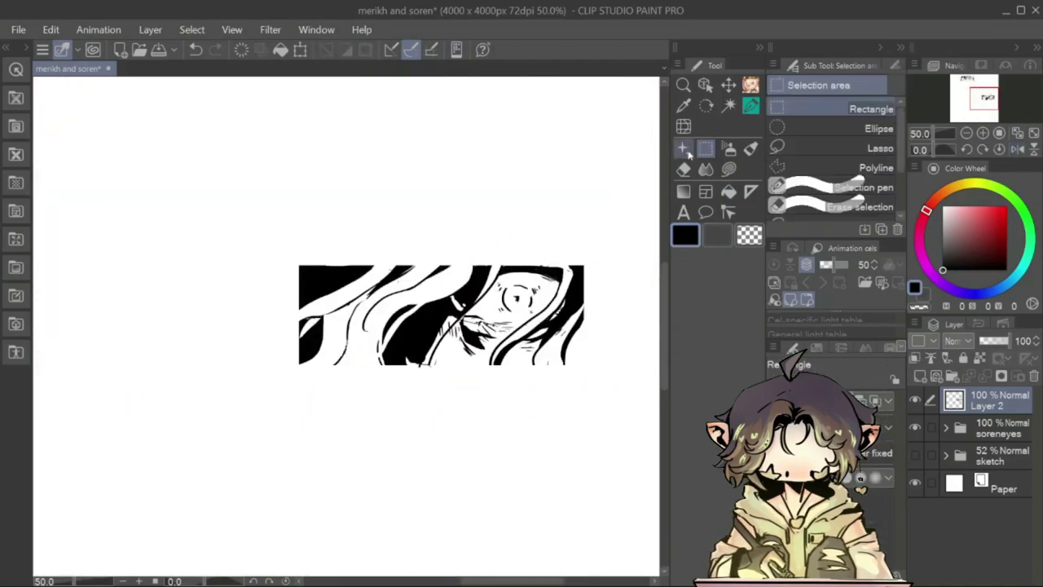
key(ctrl+minus)
key(ctrl+plus)
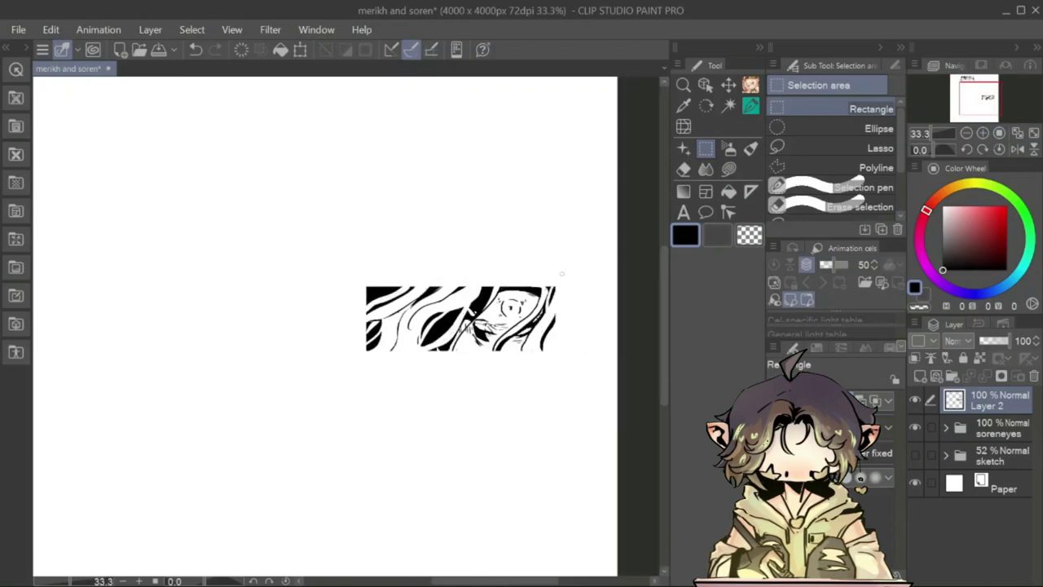
key(p)
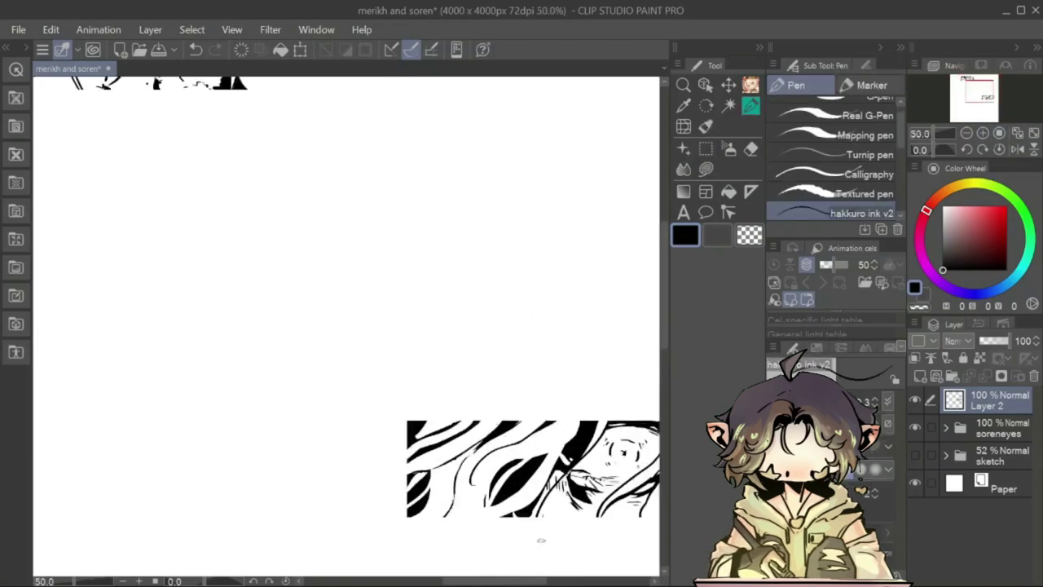
- Ink extra hair strands over the right eye on the upper inset's lines layer and trim the parts outside the panel
ctrl+shift+click(326, 281)
key(h)
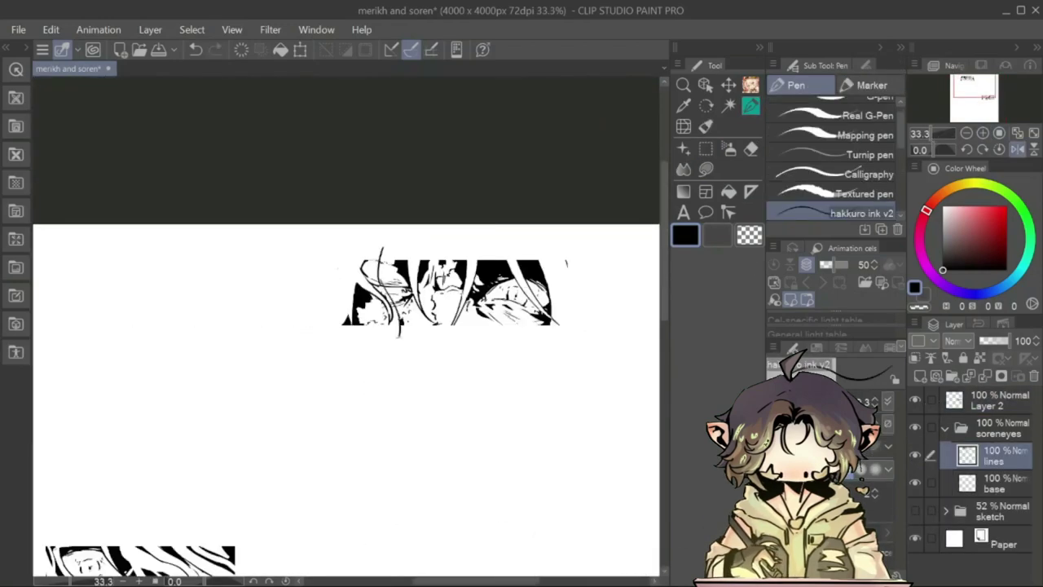
key(h)
key(m)
key(h)
key(h)
key(p)
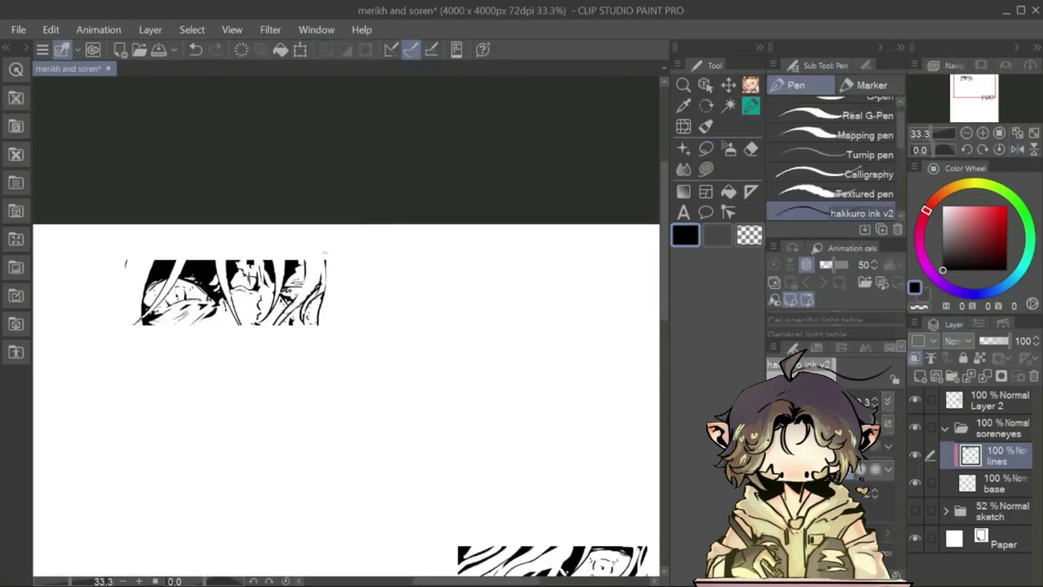
- Add curved strands with black gaps at the upper inset's right end and over its left eye, checking it mirrored
key(h)
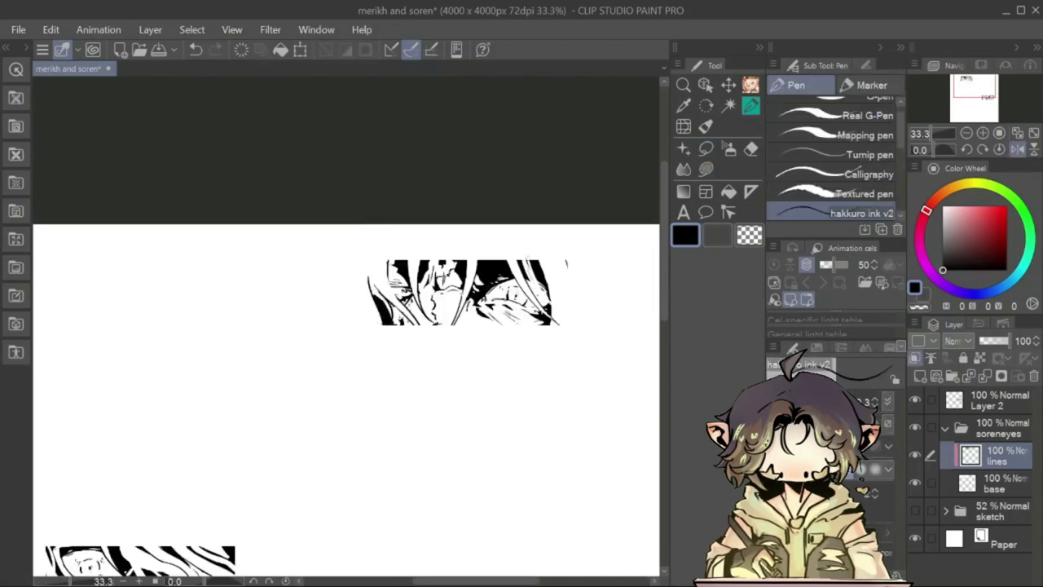
key(h)
key(h)
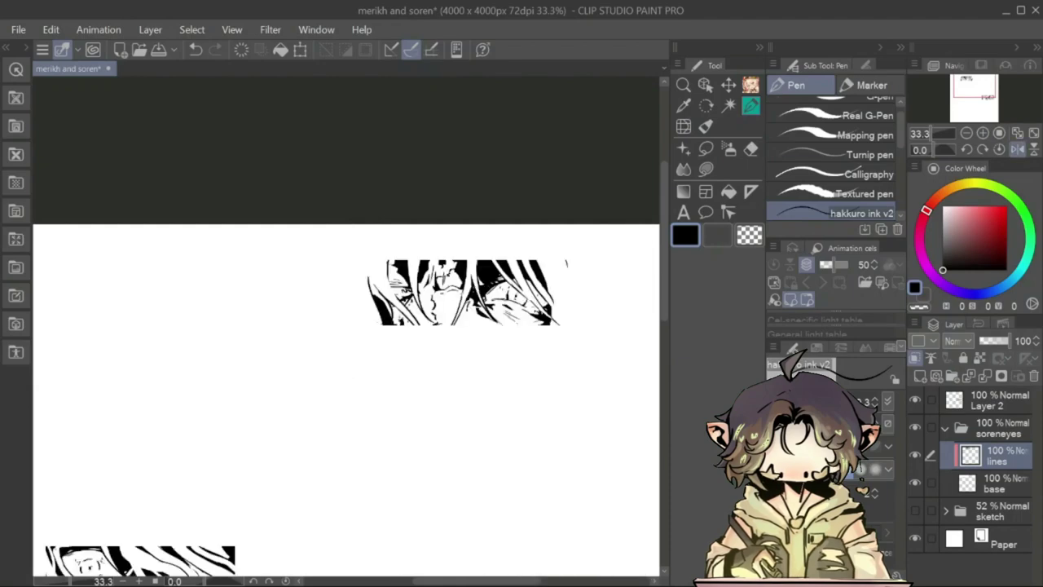
key(h)
- Add fine hatching to the hair and skin in the upper and lower eye insets
click(1033, 133)
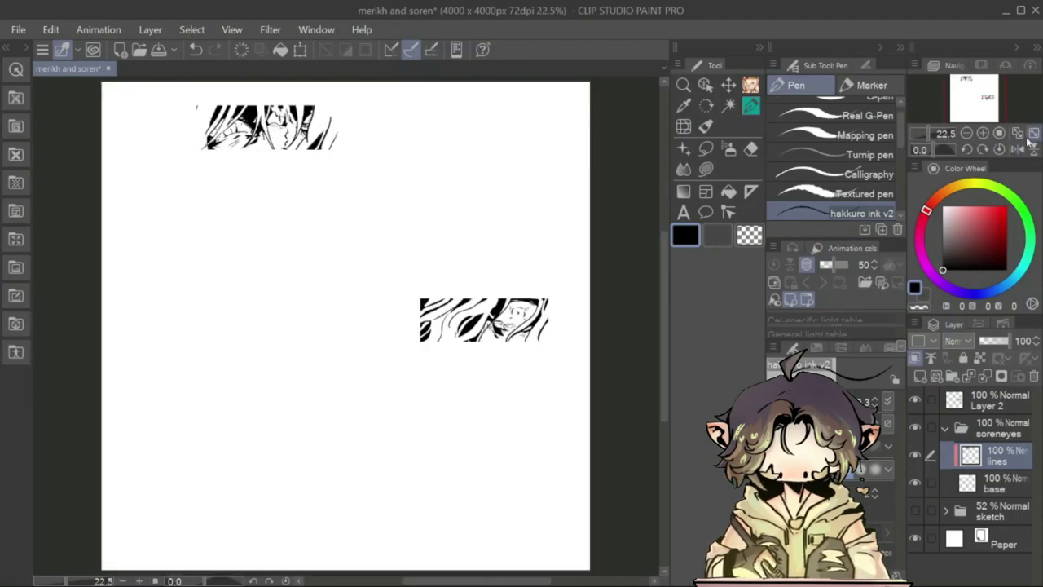
scroll(346, 326, up, 2)
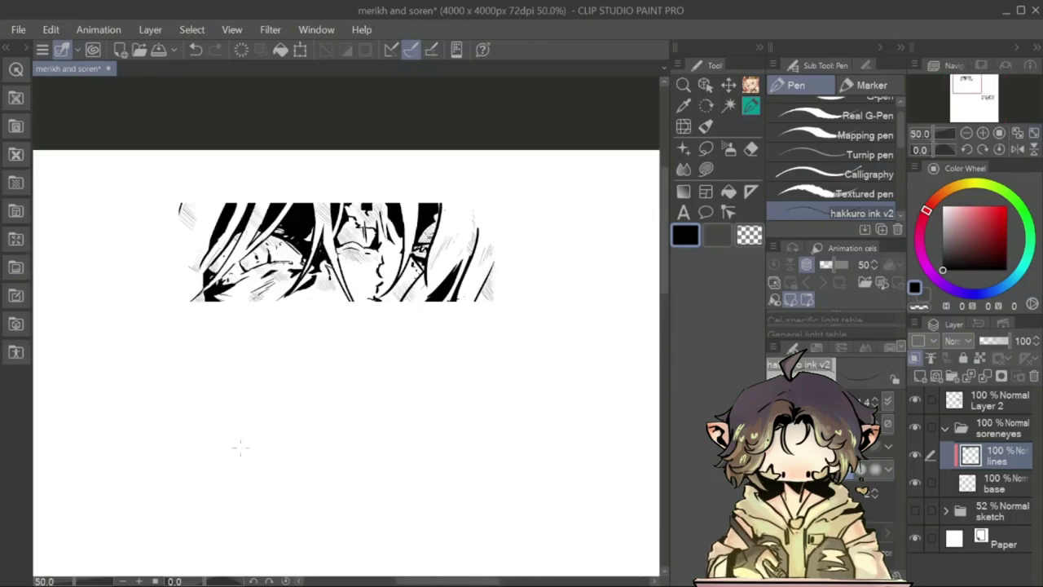
scroll(241, 446, up, 1)
drag(517, 327, 489, 340)
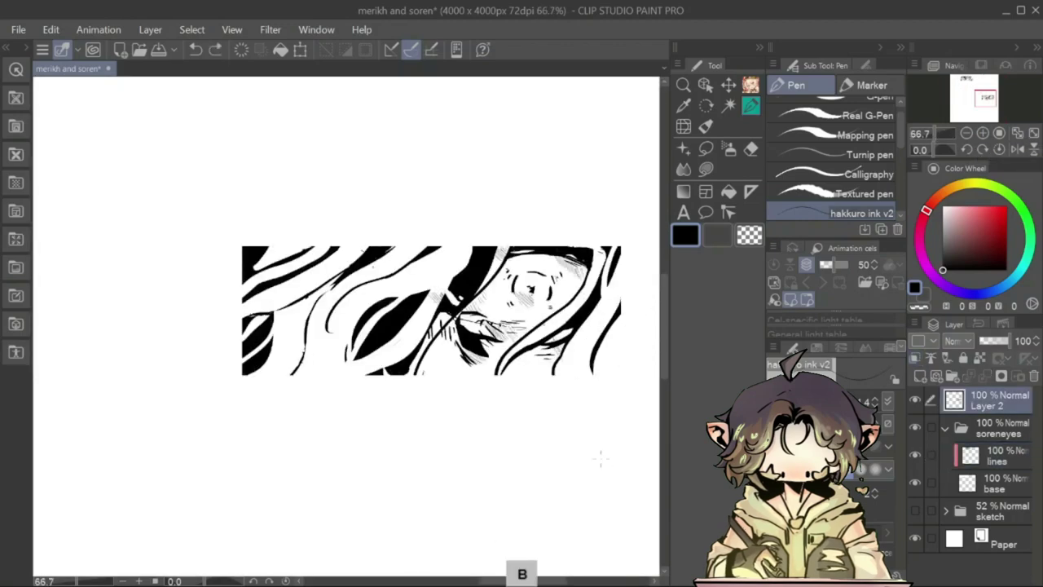
drag(564, 345, 544, 369)
drag(606, 337, 593, 376)
- Add a new layer beneath the lower inset's lines and fill the panel rectangle with white, finishing the hatching on the hair
key(ctrl+shift+n)
key(m)
key(x)
drag(242, 246, 624, 376)
key(alt+])
key(ctrl+d)
key(p)
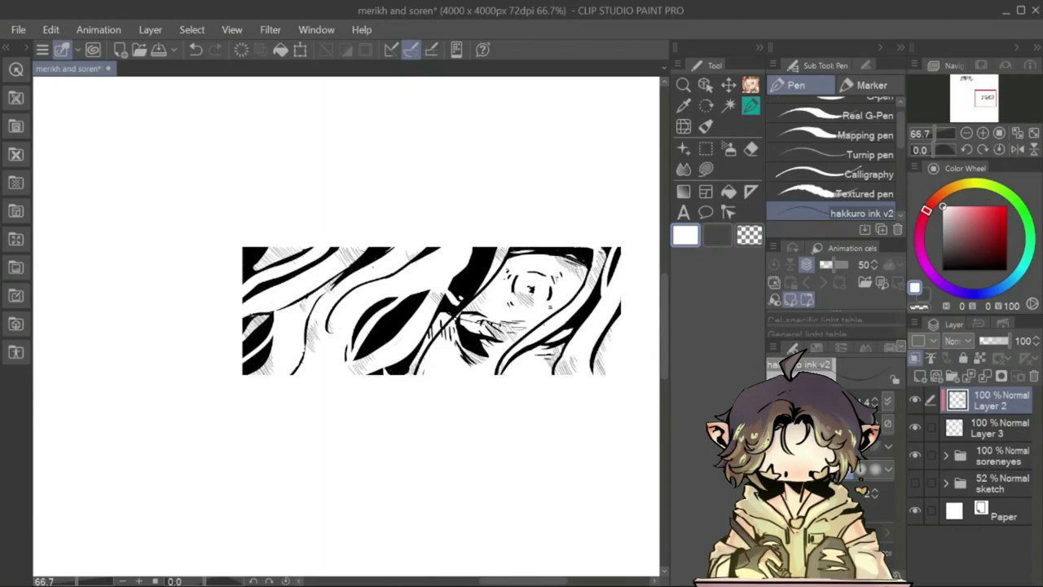
- Group the lower inset's layers in a folder named merikheyes and show the sketch folder at 20% opacity
click(1033, 133)
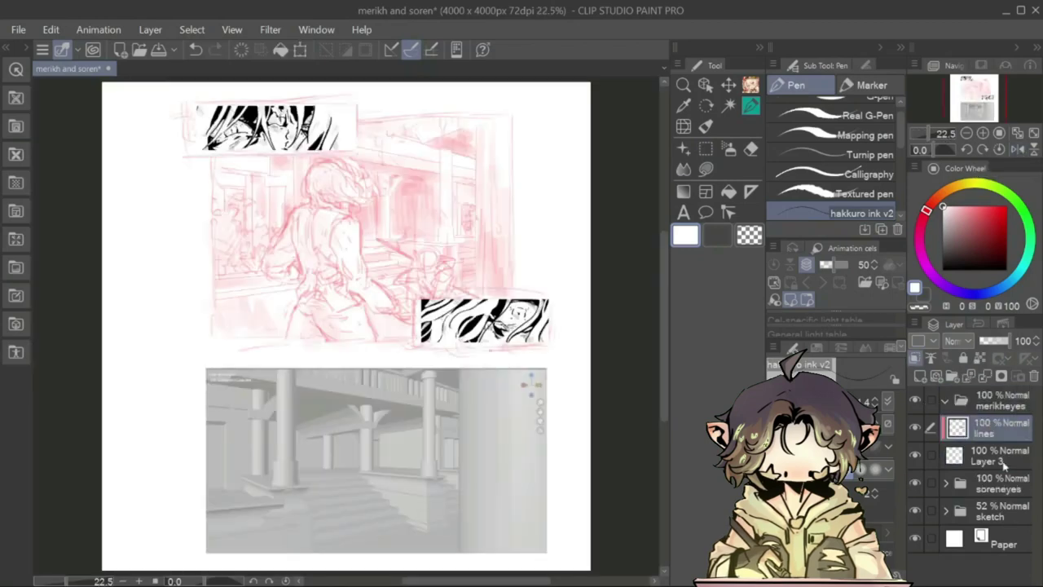
click(958, 412)
key(ctrl+plus)
- Set up a layer named base and two line layers beneath the sketch folder for the main panel
key(m)
key(ctrl+shift+n)
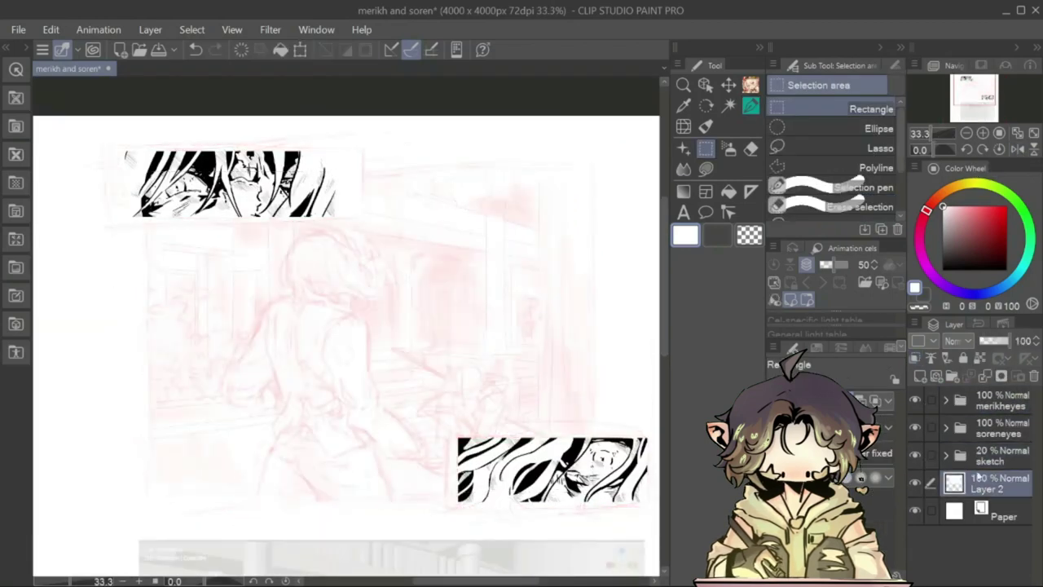
key(p)
key(ctrl+shift+n)
key(u)
key(ctrl+shift+n)
- Draw the porch roof's long slanting edges and gable lines in black with the Straight line tool
key(x)
drag(599, 246, 412, 192)
drag(362, 213, 593, 257)
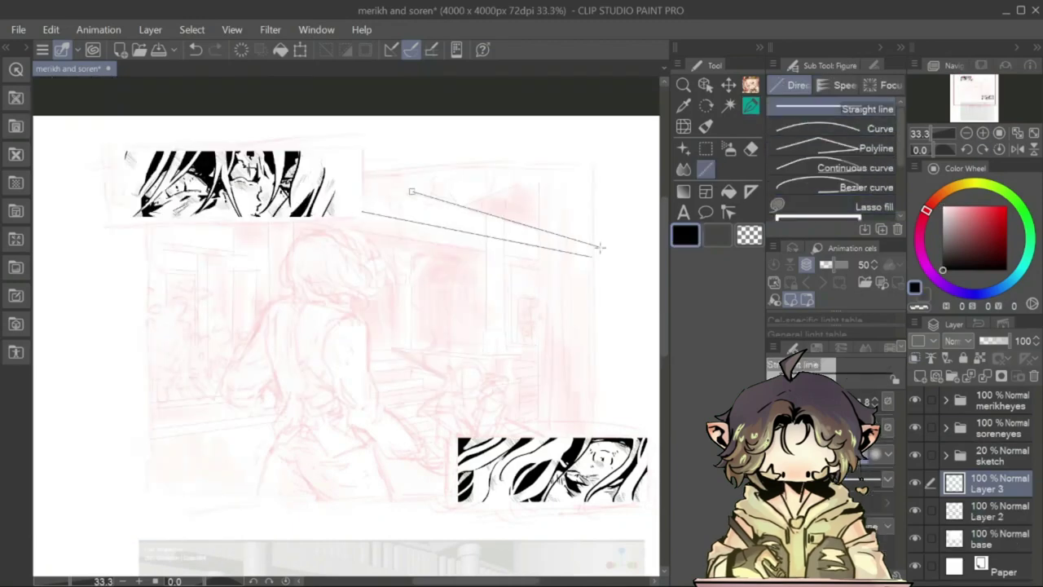
drag(293, 218, 606, 272)
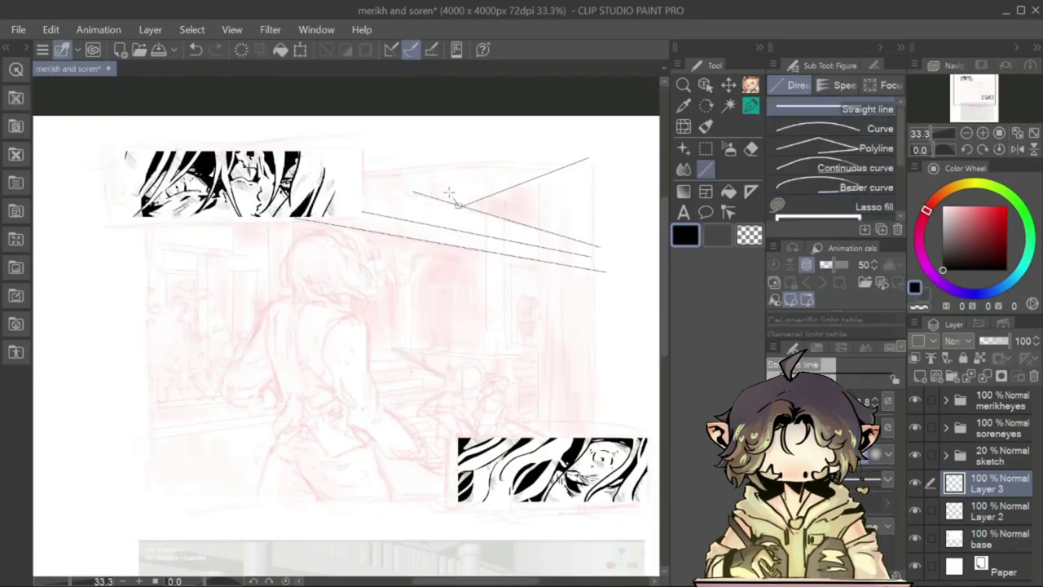
- Cut off the roof lines at the large right-hand pillar's edge and merge the line layer down
key(m)
drag(538, 158, 660, 521)
key(Delete)
key(p)
key(ctrl+z)
key(ctrl+e)
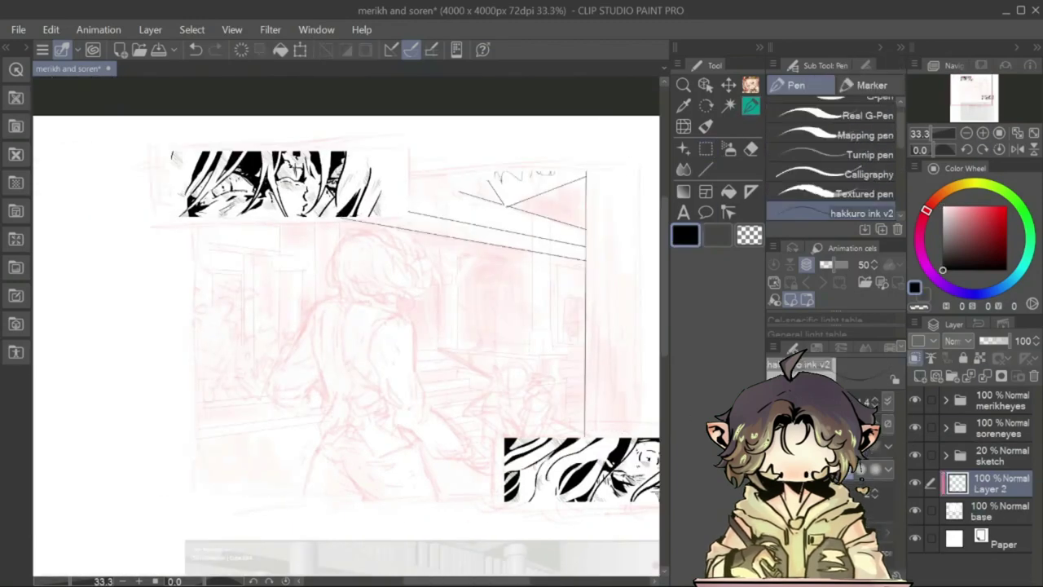
- Draw the slanting edge lines of the low ledge at the main panel's left with straight lines, checking them mirrored
key(u)
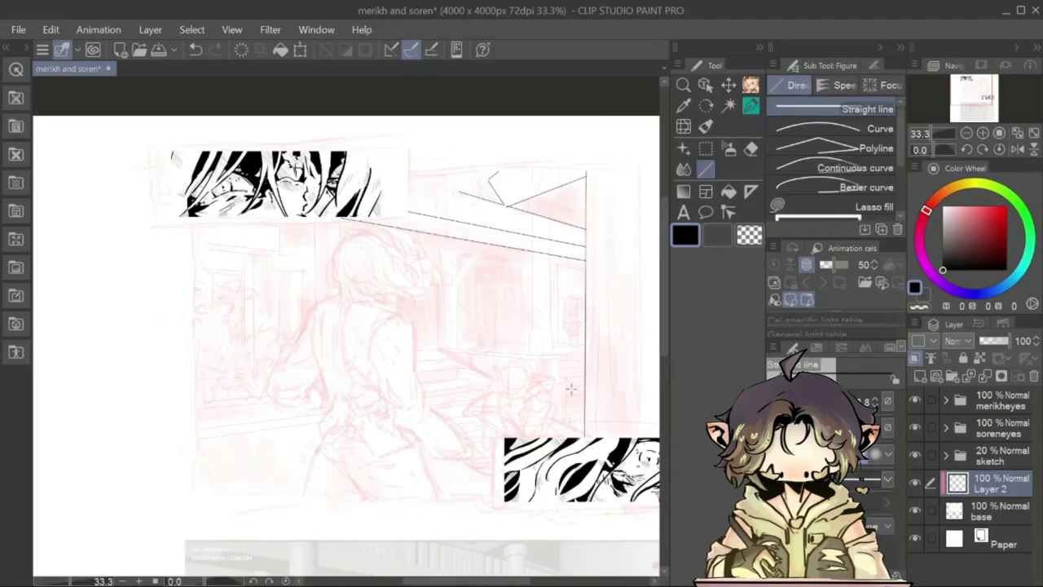
key(e)
mouse_move(197, 436)
mouse_down()
mouse_move(393, 408)
mouse_move(322, 417)
mouse_up()
key(h)
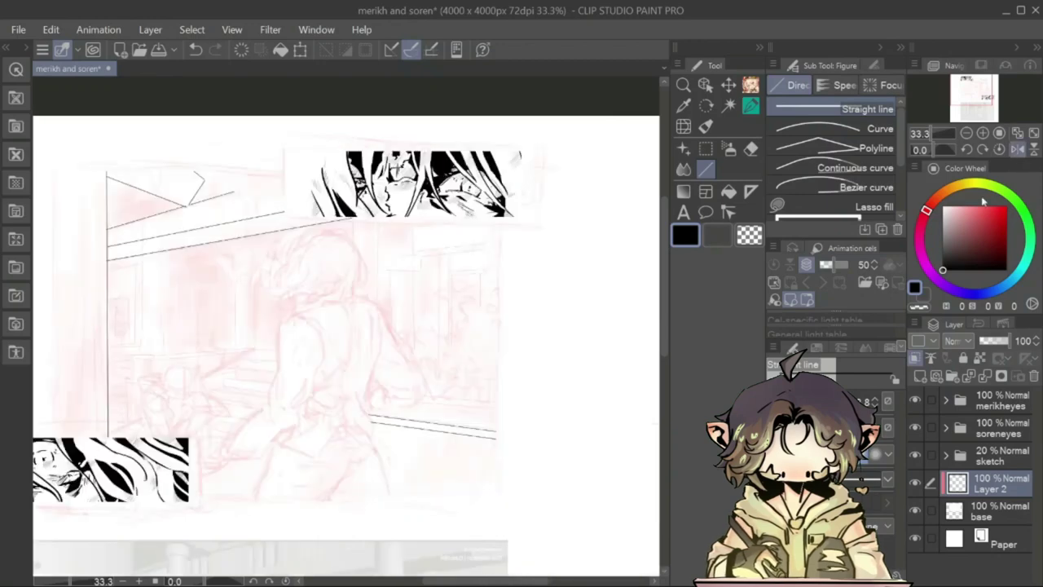
key(h)
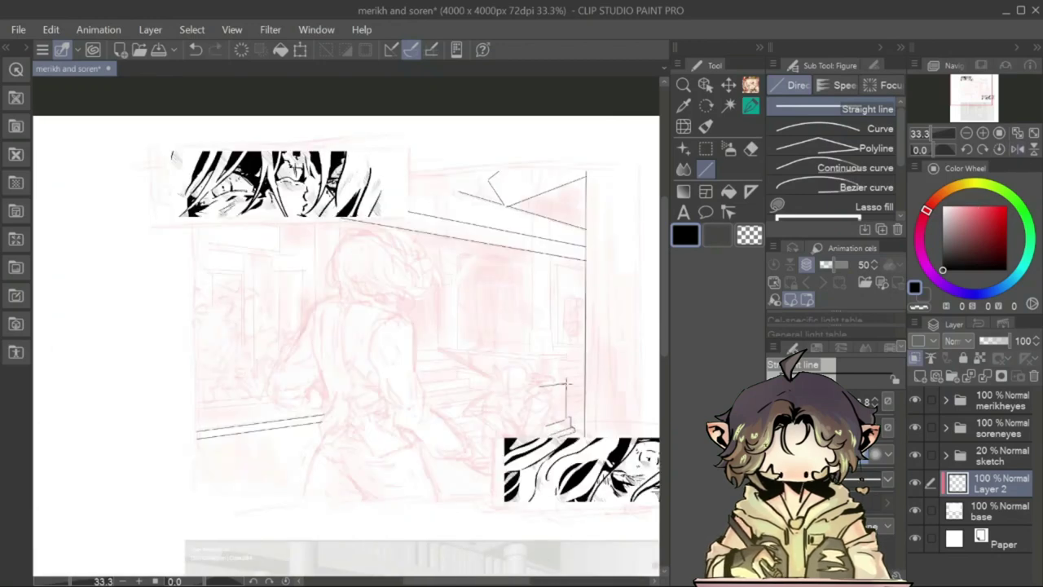
- Ink the pedestal beside the stairs with its moulded cap, base and adjoining railing ledge
key(p)
drag(536, 380, 561, 374)
key(u)
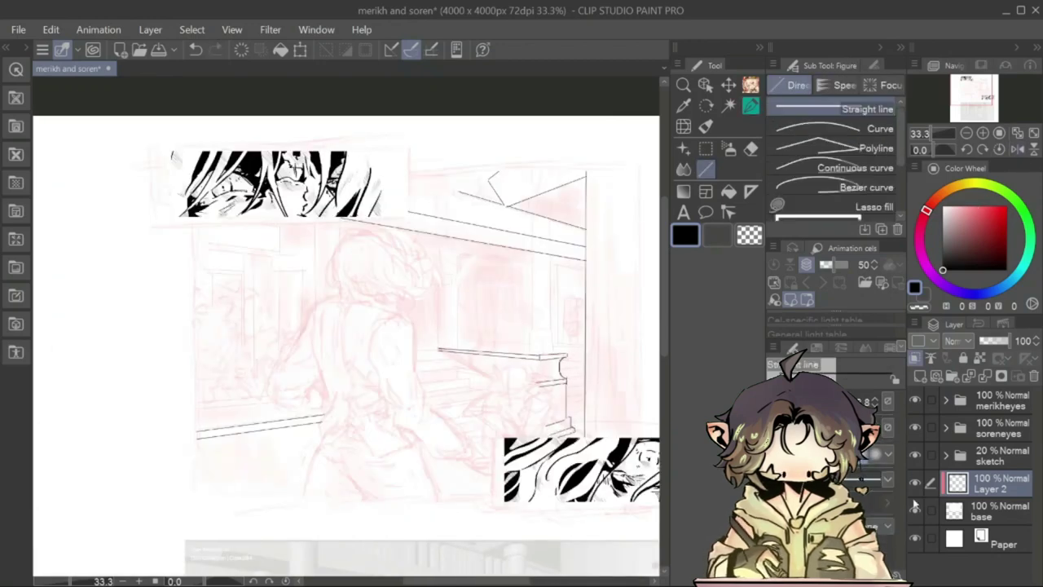
key(p)
drag(457, 368, 562, 371)
- Draw the front porch column on the pedestal, including its base block and rounded capital
key(u)
mouse_move(551, 330)
mouse_down()
mouse_move(551, 208)
mouse_move(549, 349)
mouse_up()
key(p)
key(u)
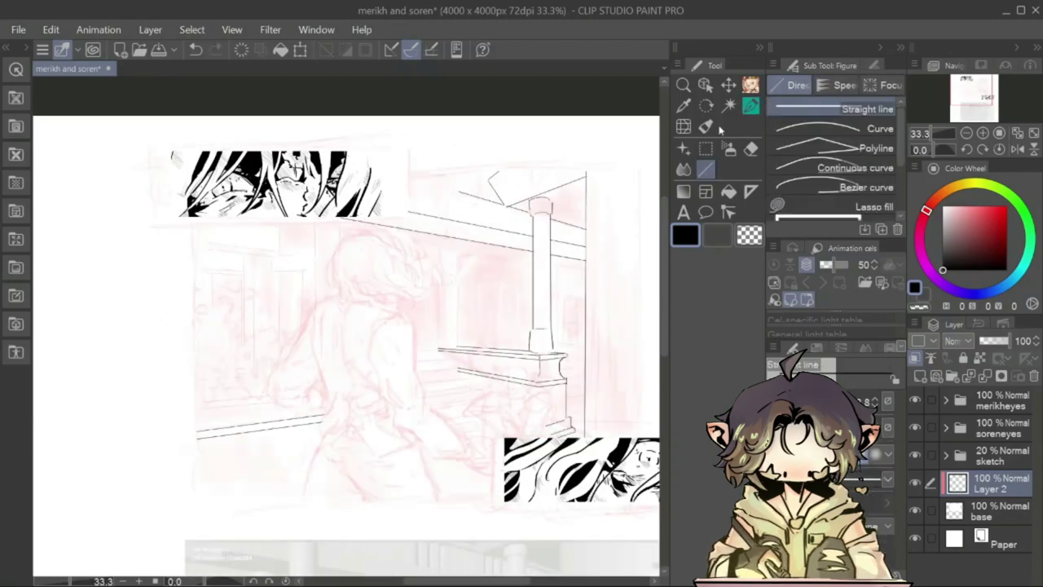
- Draw the rear porch post with curved support brackets and add the beam lines above it
drag(440, 249, 440, 346)
drag(457, 249, 457, 348)
key(b)
drag(456, 281, 471, 256)
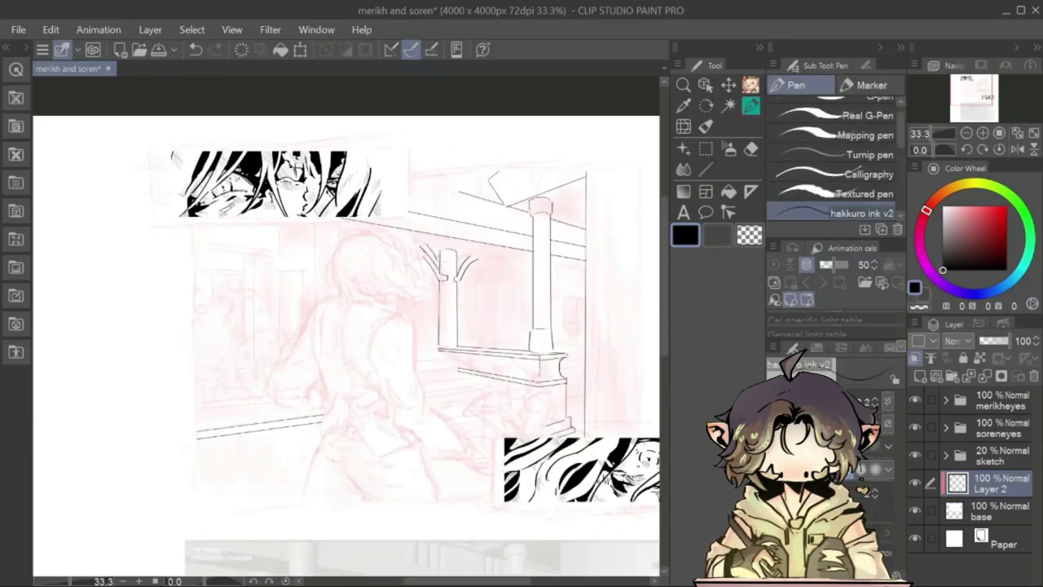
key(u)
key(h)
drag(358, 225, 244, 244)
key(h)
- Draw the window frame and horizontal siding lines between the front column and the large right-hand pillar
key(b)
key(u)
mouse_move(563, 300)
mouse_down()
mouse_move(562, 347)
mouse_move(574, 347)
mouse_up()
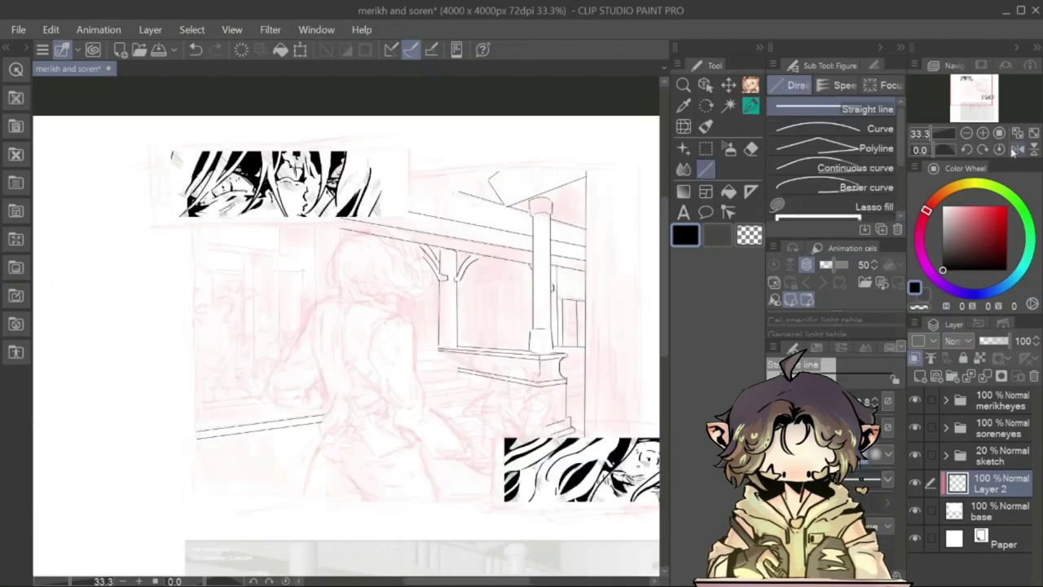
click(1015, 150)
click(1015, 150)
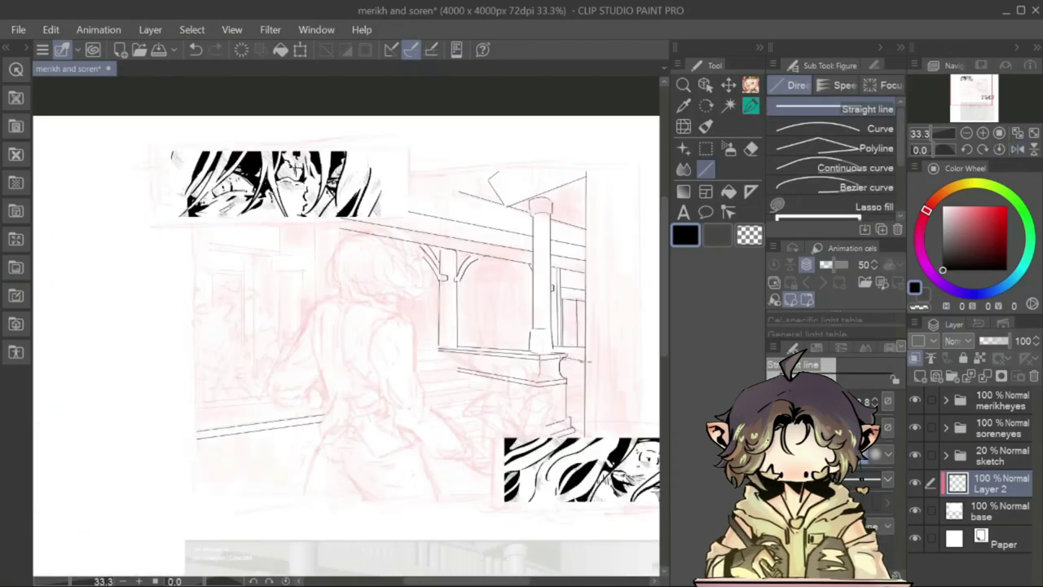
key(h)
key(h)
- Draw the staircase steps with straight lines running from the pedestal wall to the central figure
drag(505, 438, 412, 460)
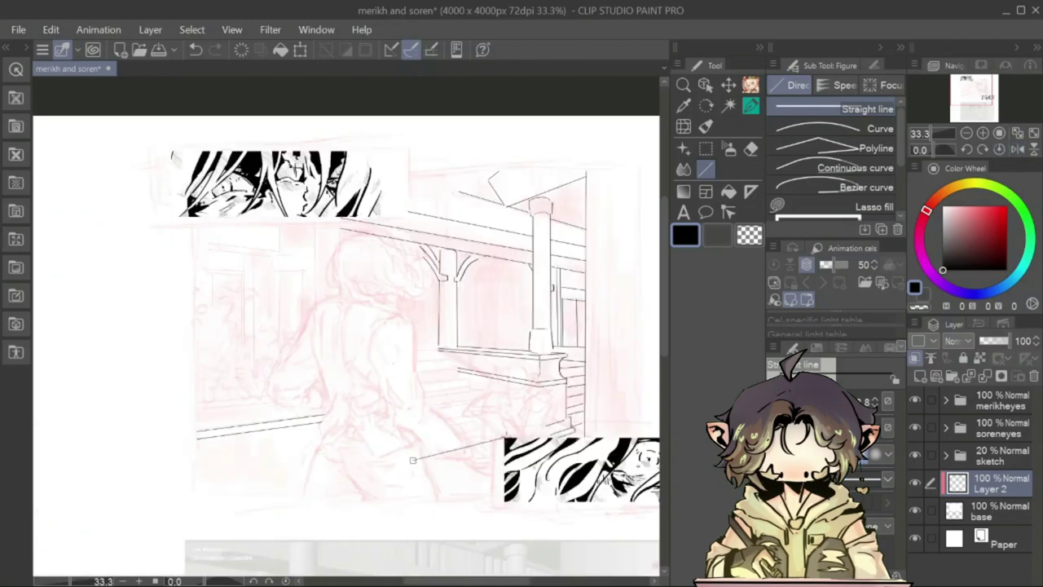
drag(440, 352, 394, 354)
mouse_move(453, 363)
mouse_down()
mouse_move(381, 364)
mouse_move(382, 376)
mouse_up()
mouse_move(468, 383)
mouse_down()
mouse_move(388, 384)
mouse_move(387, 395)
mouse_up()
drag(488, 405, 389, 406)
drag(493, 416, 393, 418)
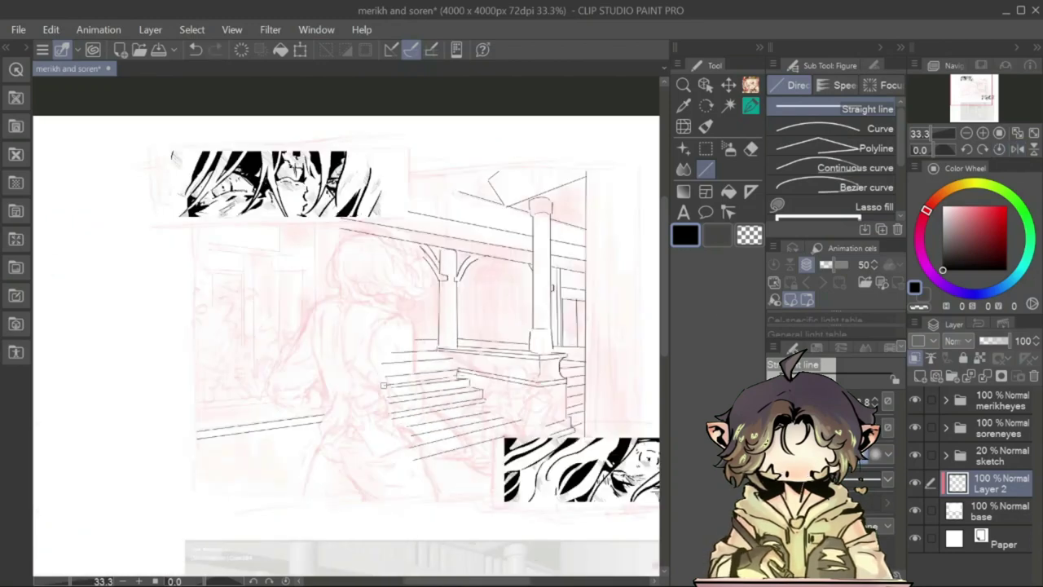
- Draw the tall vertical posts left of the figure and ink the small bracket between them
drag(276, 222, 277, 415)
drag(316, 215, 316, 414)
drag(344, 225, 344, 407)
key(p)
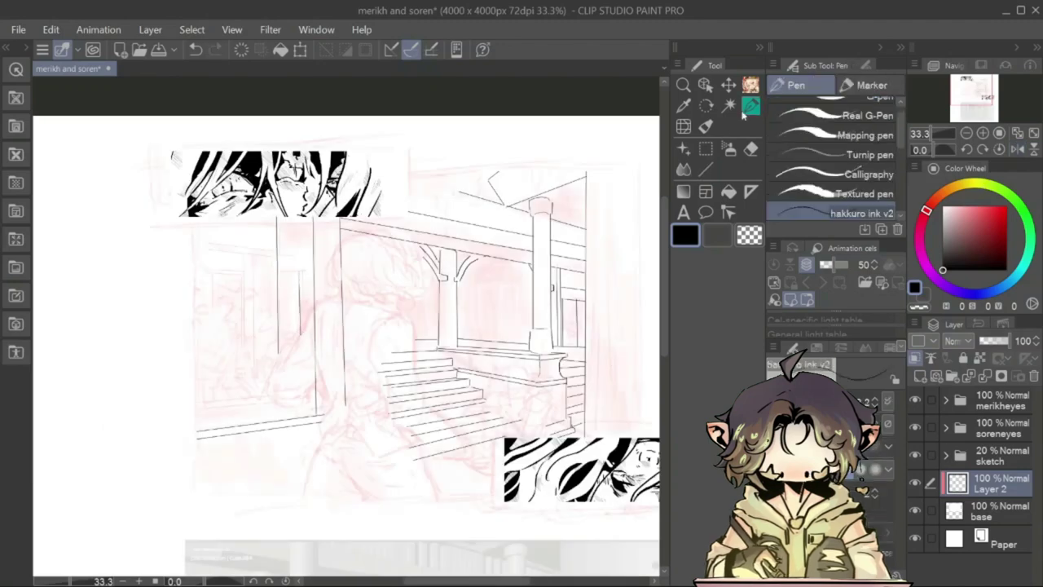
key(h)
key(h)
- Draw the left building's window frame with vertical side lines and slanting lintel lines, checking it mirrored
key(u)
drag(253, 256, 253, 378)
drag(275, 248, 196, 243)
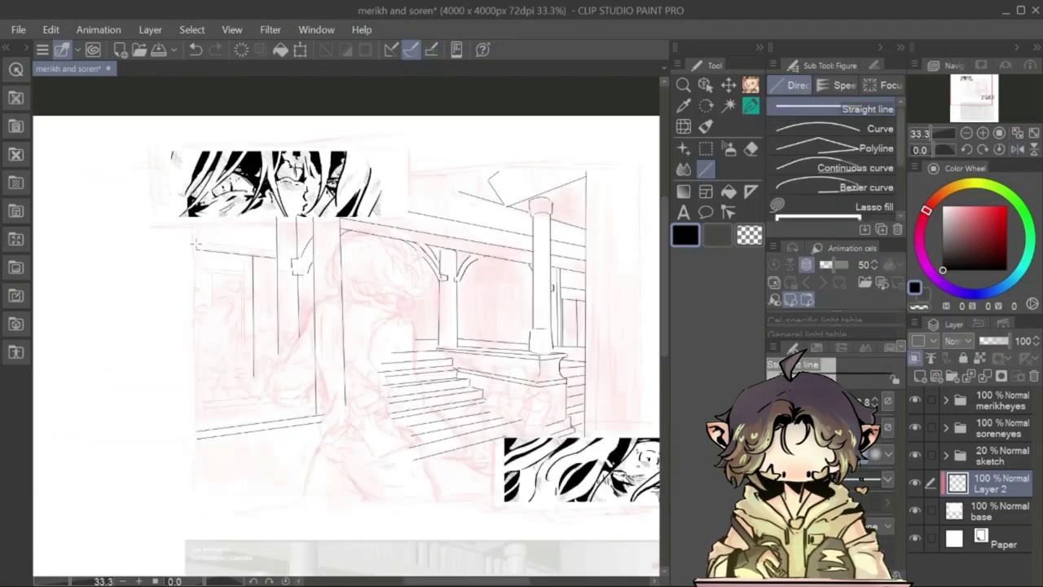
key(h)
key(h)
- Ink leafy vines hanging over the porch roof and around the front column's capital
key(p)
drag(453, 174, 456, 202)
mouse_move(460, 188)
mouse_down()
mouse_move(476, 208)
mouse_move(419, 231)
mouse_up()
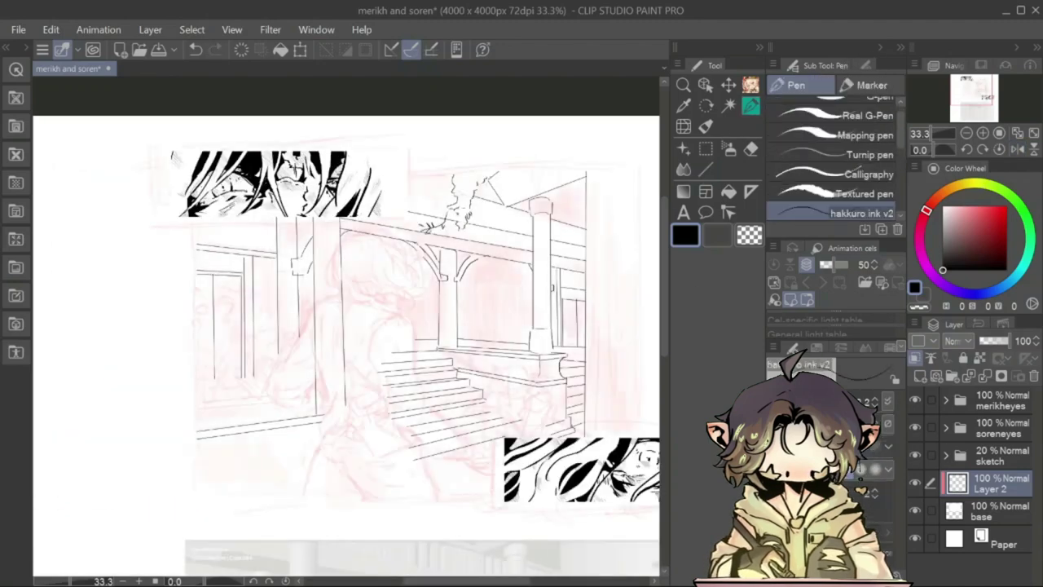
mouse_move(533, 172)
mouse_down()
mouse_move(544, 204)
mouse_move(565, 199)
mouse_up()
drag(480, 191, 518, 205)
drag(533, 207, 545, 233)
- Ink cracks on the large right-hand pillar and add more vine leaves near the front column
drag(626, 326, 636, 352)
drag(620, 414, 637, 436)
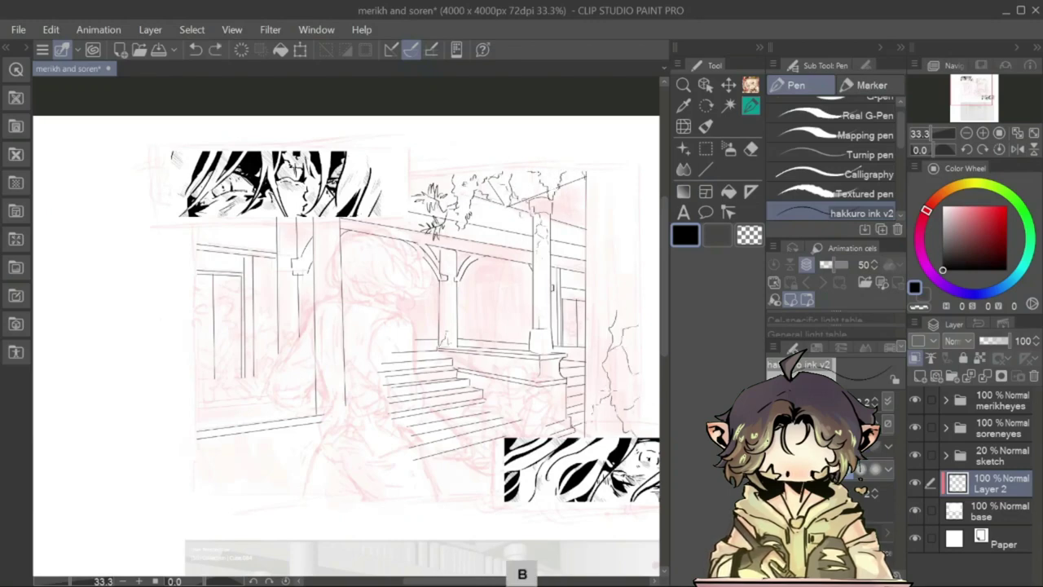
key(u)
key(p)
drag(557, 223, 563, 245)
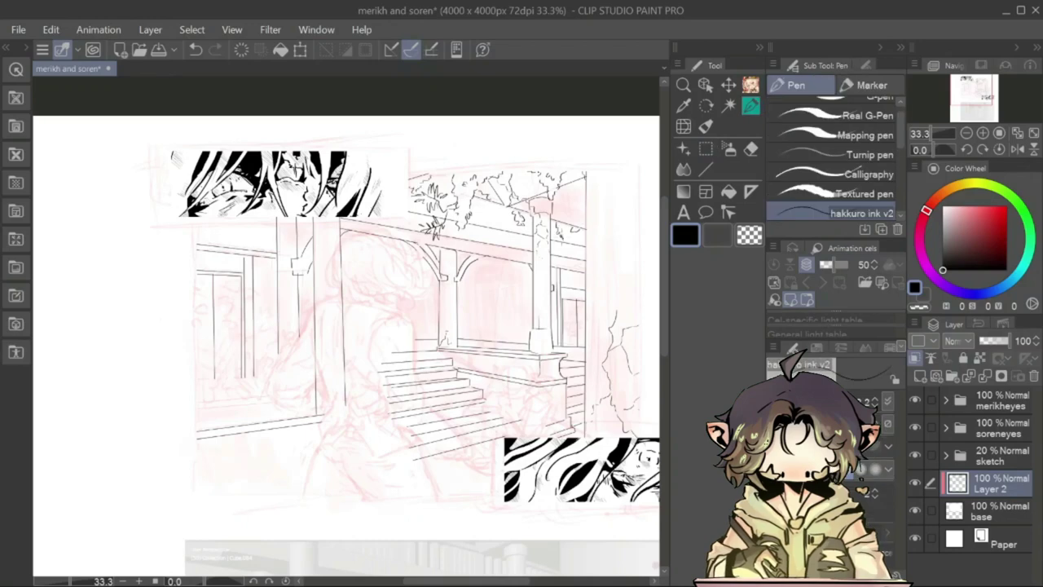
- Ink the small tree in front of the left window with branching trunks and leaf clusters, plus the ledge lines
drag(241, 327, 210, 380)
drag(283, 265, 216, 383)
key(u)
mouse_move(197, 300)
mouse_down()
mouse_move(213, 363)
mouse_move(200, 399)
mouse_move(204, 333)
mouse_up()
key(p)
mouse_move(199, 266)
mouse_down()
mouse_move(218, 290)
mouse_move(233, 384)
mouse_up()
mouse_move(243, 290)
mouse_down()
mouse_move(234, 315)
mouse_move(256, 263)
mouse_move(245, 280)
mouse_move(273, 285)
mouse_up()
mouse_move(255, 306)
mouse_down()
mouse_move(282, 291)
mouse_move(296, 323)
mouse_up()
- Fill out the left tree's foliage and bottom leaves, and erase the building lines crossing it
key(e)
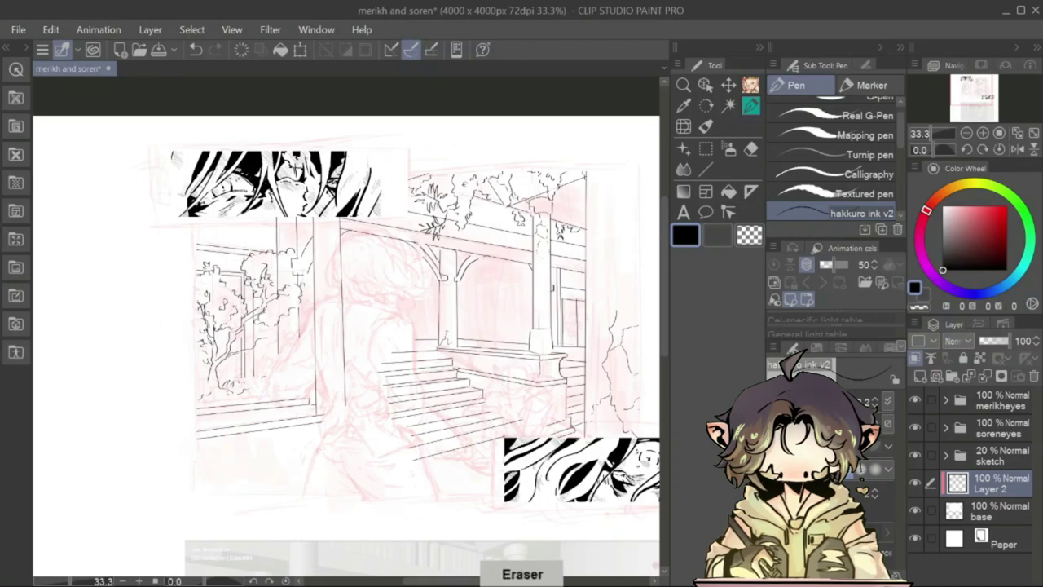
drag(268, 229, 274, 244)
mouse_move(249, 340)
mouse_down()
mouse_move(264, 348)
mouse_move(223, 382)
mouse_up()
drag(209, 370, 199, 389)
drag(268, 359, 253, 389)
drag(228, 396, 209, 420)
key(e)
mouse_move(248, 355)
mouse_down()
mouse_move(242, 365)
mouse_move(257, 376)
mouse_up()
- Draw the ledge's lower edge with cracks, hatch the porch and window details, and hide the sketch
key(u)
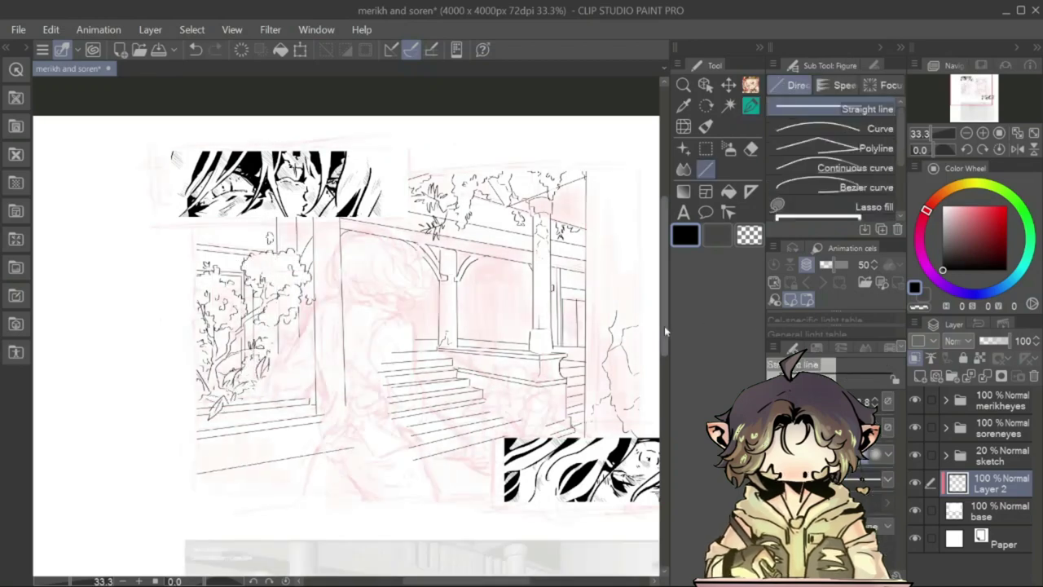
scroll(665, 331, down, 1)
key(p)
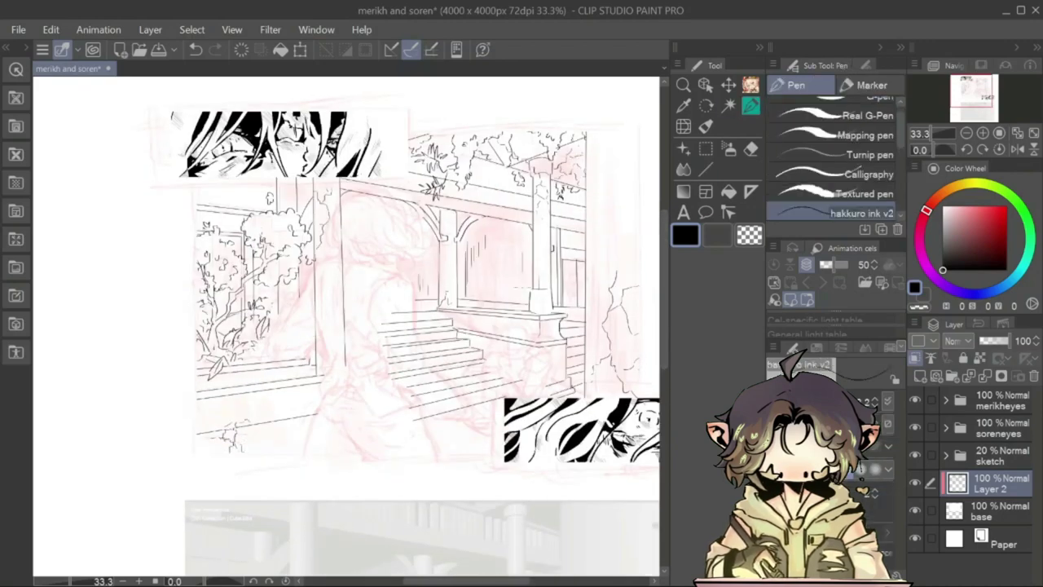
key(ctrl+h)
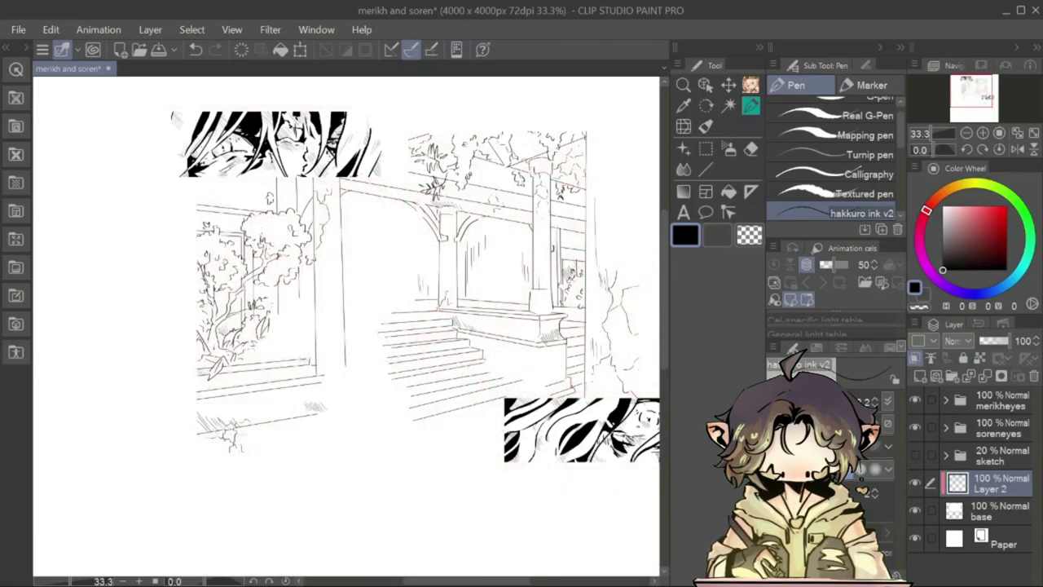
- Close the porch floor with a straight line from the left column and fill the openings behind the middle column solid black
key(ctrl+plus)
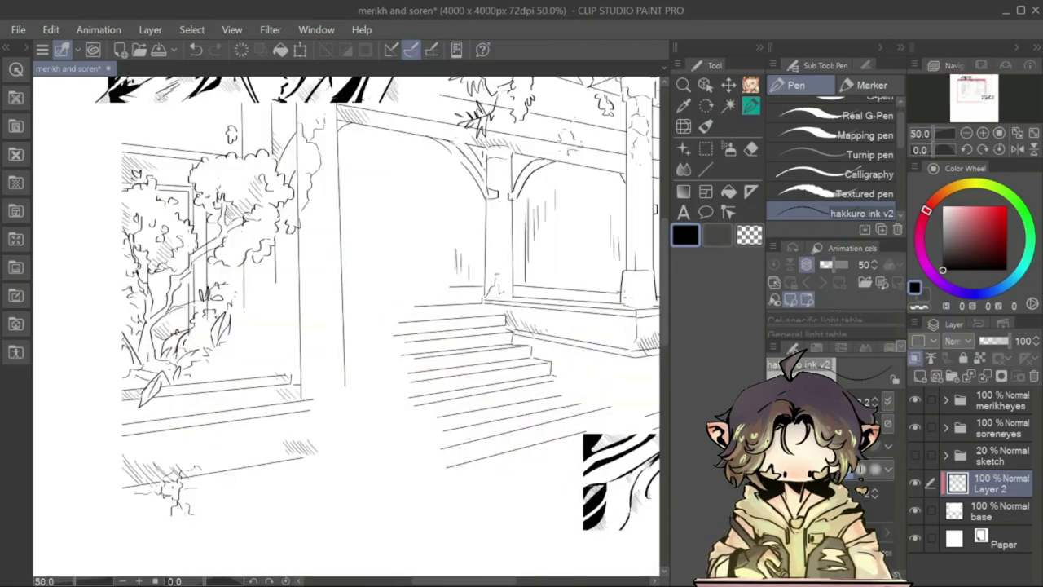
key(u)
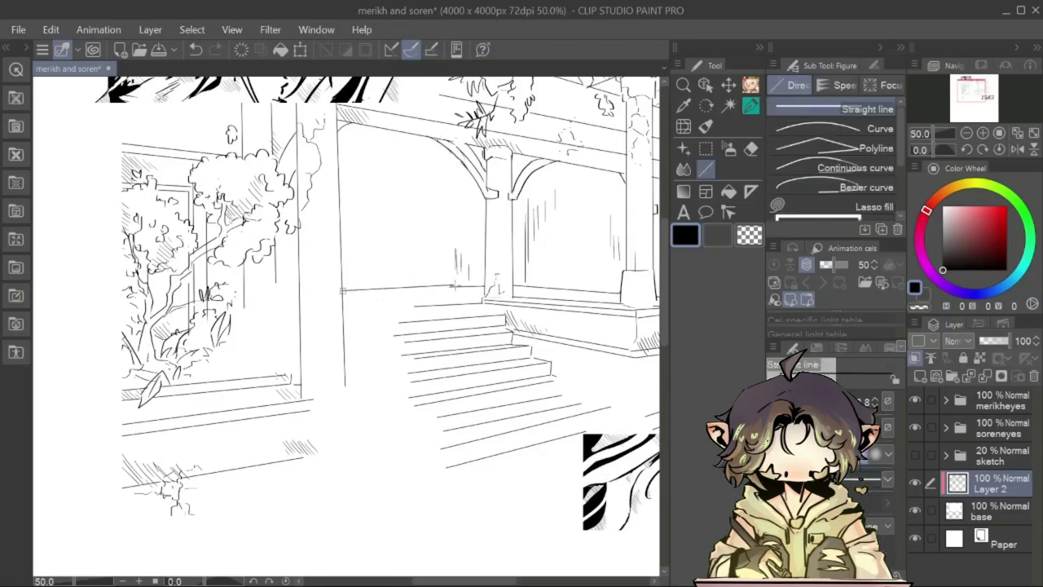
key(g)
key(ctrl+minus)
key(ctrl+plus)
key(p)
key(e)
key(p)
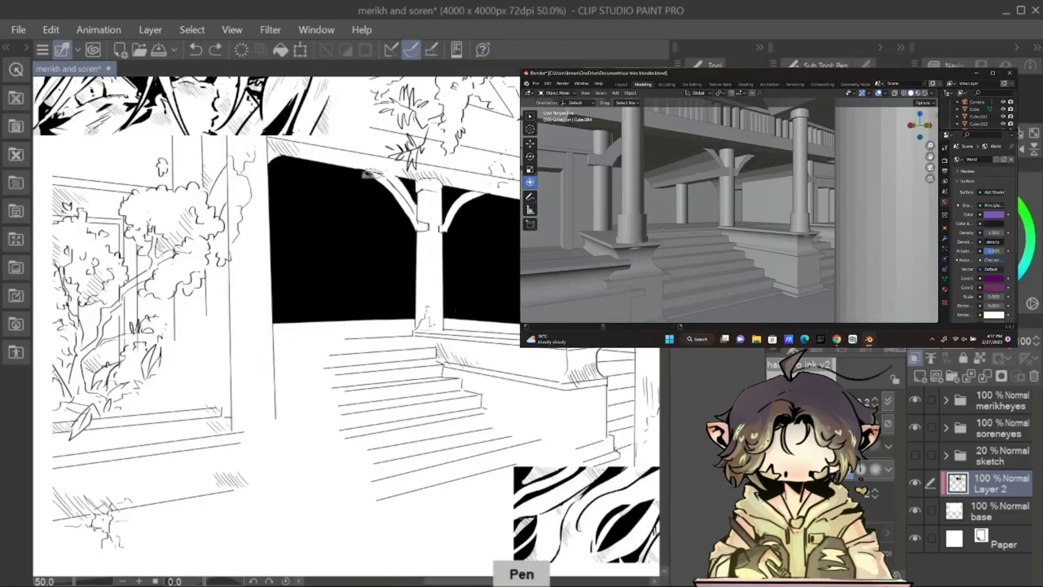
- Touch up the black openings around the braces and roughen their lower edge with strokes along the top of the stairs
drag(448, 329, 518, 333)
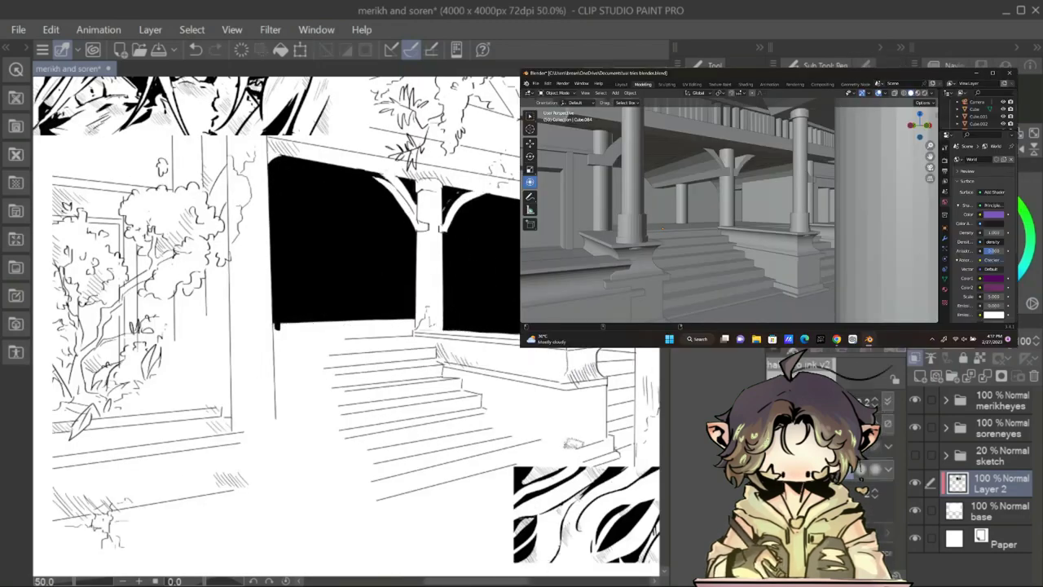
drag(405, 326, 405, 245)
drag(273, 253, 403, 239)
key(p)
mouse_move(281, 255)
mouse_down()
mouse_move(399, 241)
mouse_move(332, 254)
mouse_up()
key(ctrl+minus)
key(ctrl+minus)
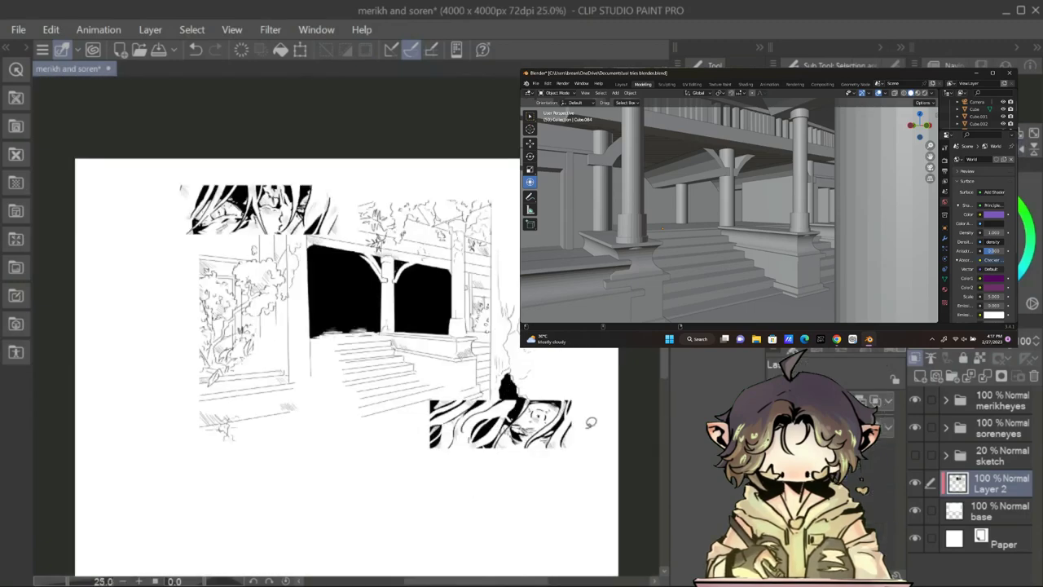
- Fill the large right-hand pillar solid black with a ragged, dry-brushed inner edge
mouse_move(525, 381)
mouse_down()
mouse_move(514, 180)
mouse_move(505, 326)
mouse_move(517, 371)
mouse_move(537, 375)
mouse_move(538, 399)
mouse_up()
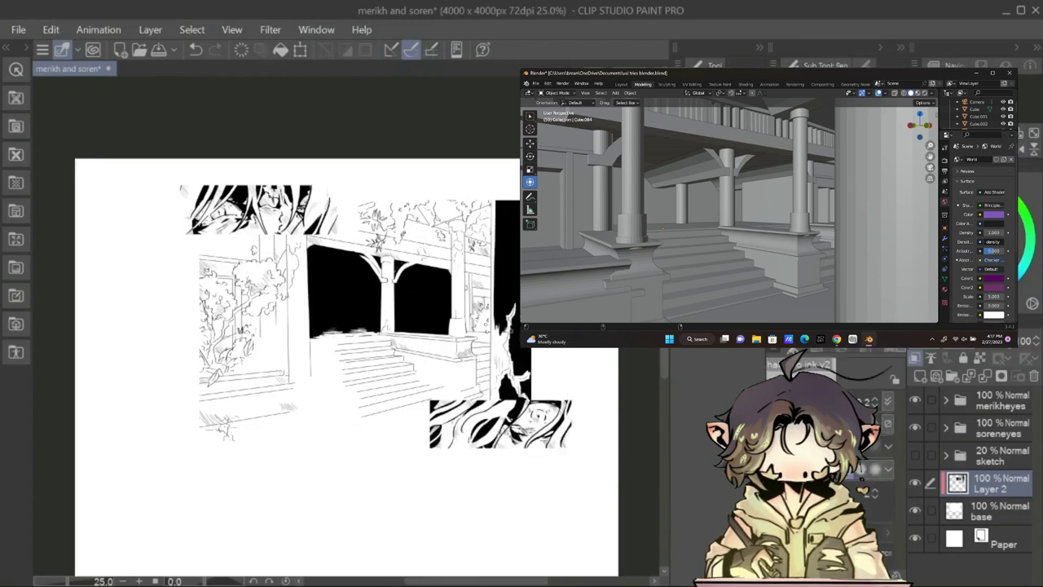
drag(501, 305, 521, 403)
key(ctrl+plus)
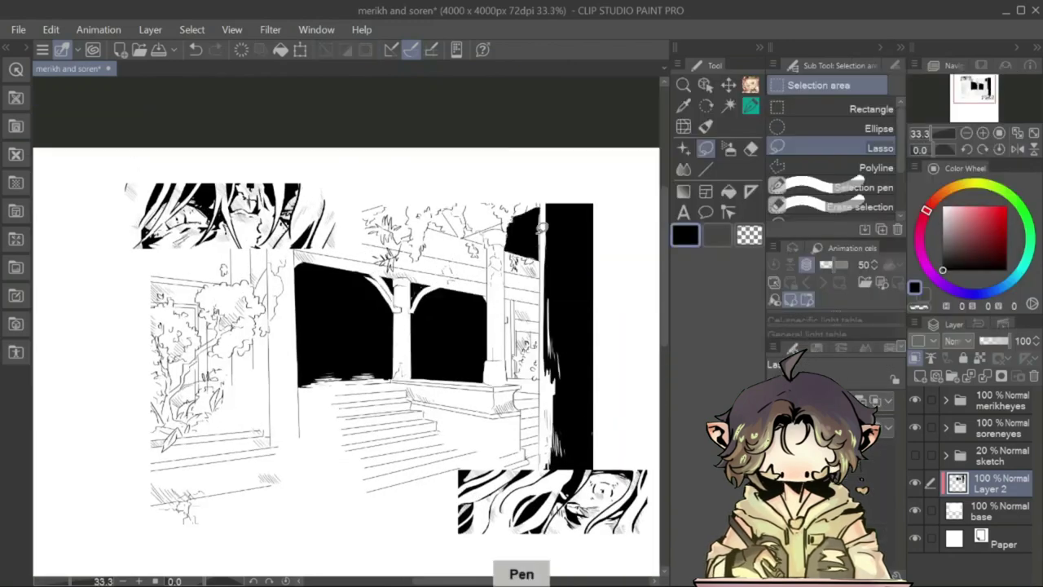
- Extend the black shadow under the roof behind the top of the front column, checking it in the mirrored view
key(p)
key(h)
key(h)
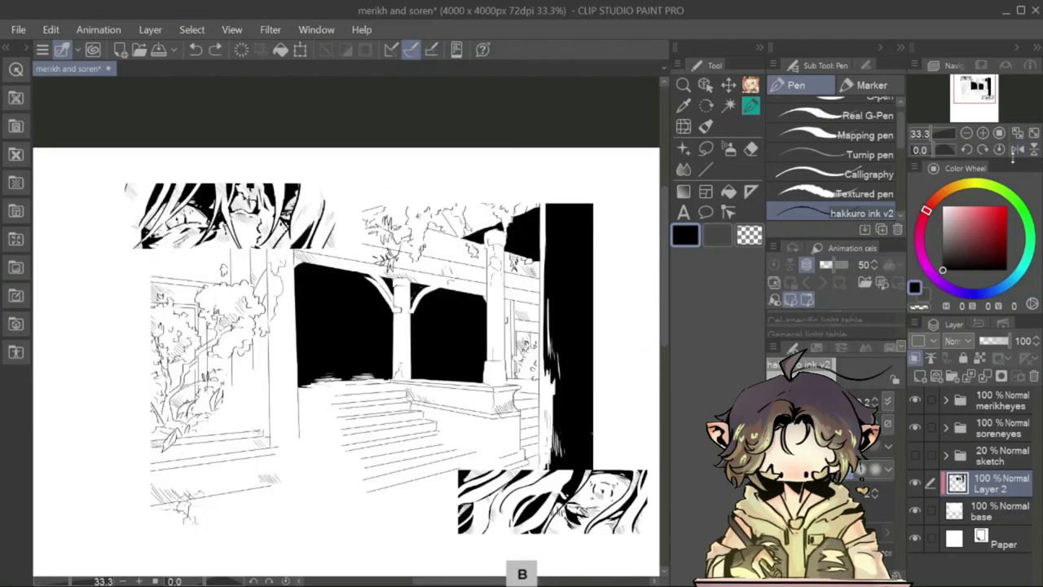
key(e)
key(h)
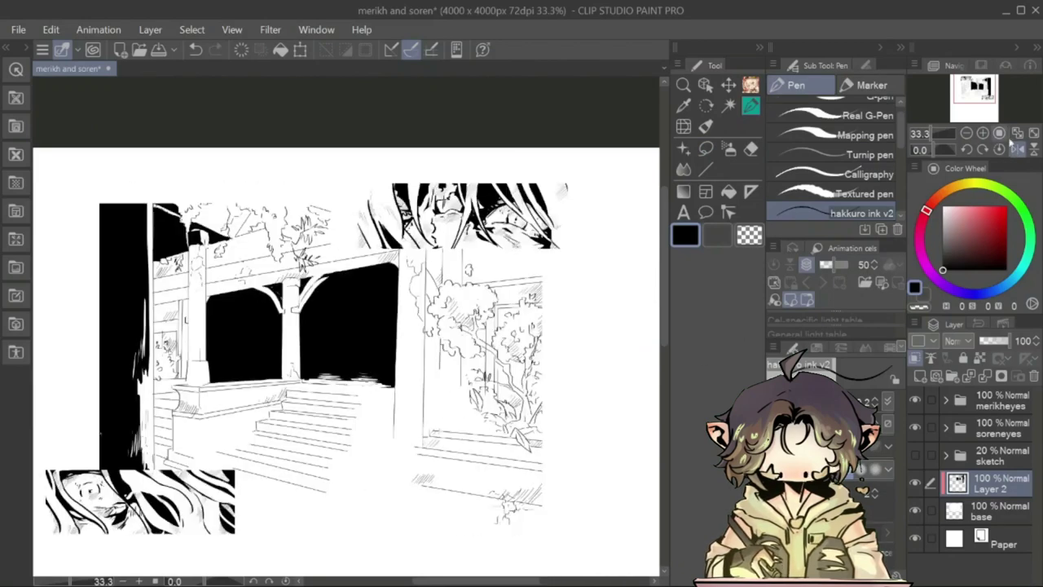
key(h)
drag(491, 338, 491, 381)
key(m)
key(p)
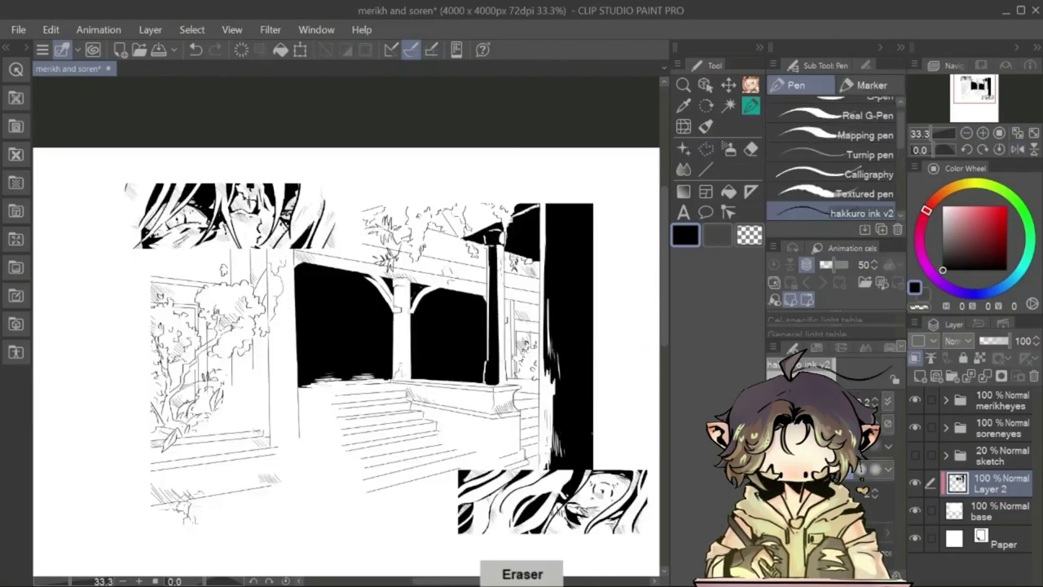
key(h)
key(h)
key(ctrl+z)
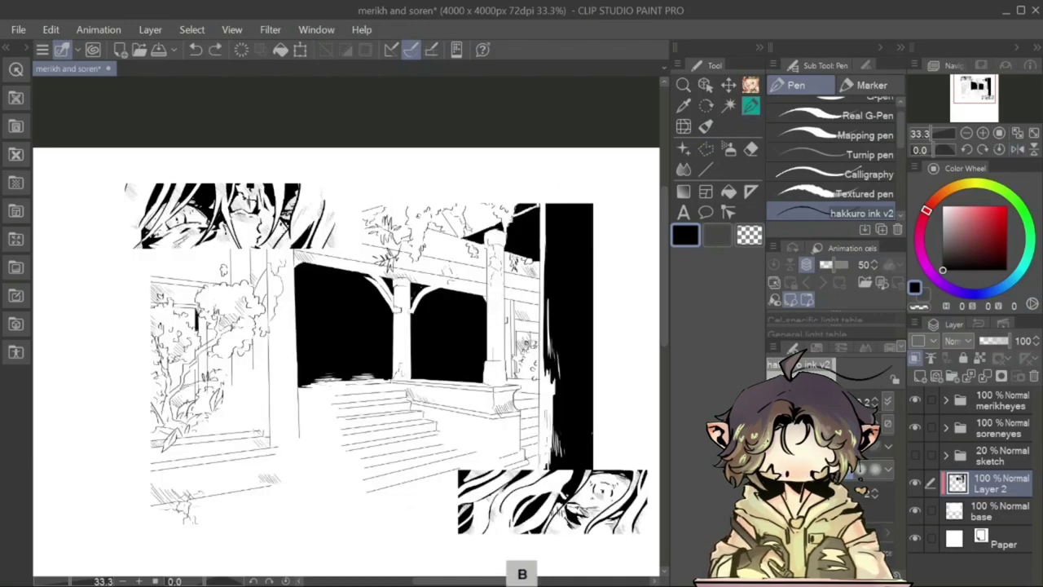
- Fill the window between the front column and the large pillar black, leaving its foliage white
key(m)
key(p)
drag(517, 364, 522, 372)
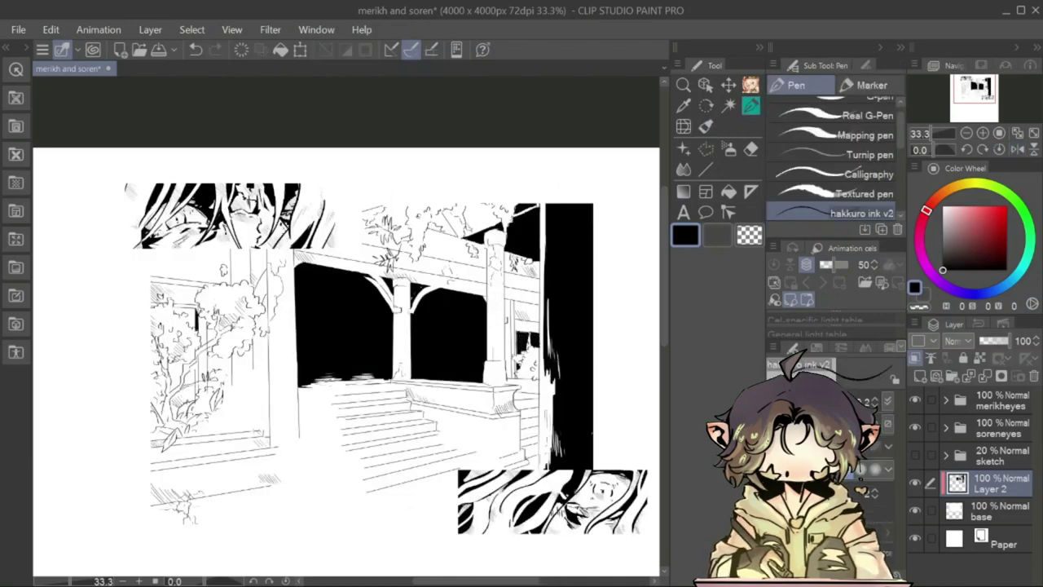
- Hide the soreneyes panel to close the left column and wall lines, fill the gaps beside them black, and show it again
key(u)
key(g)
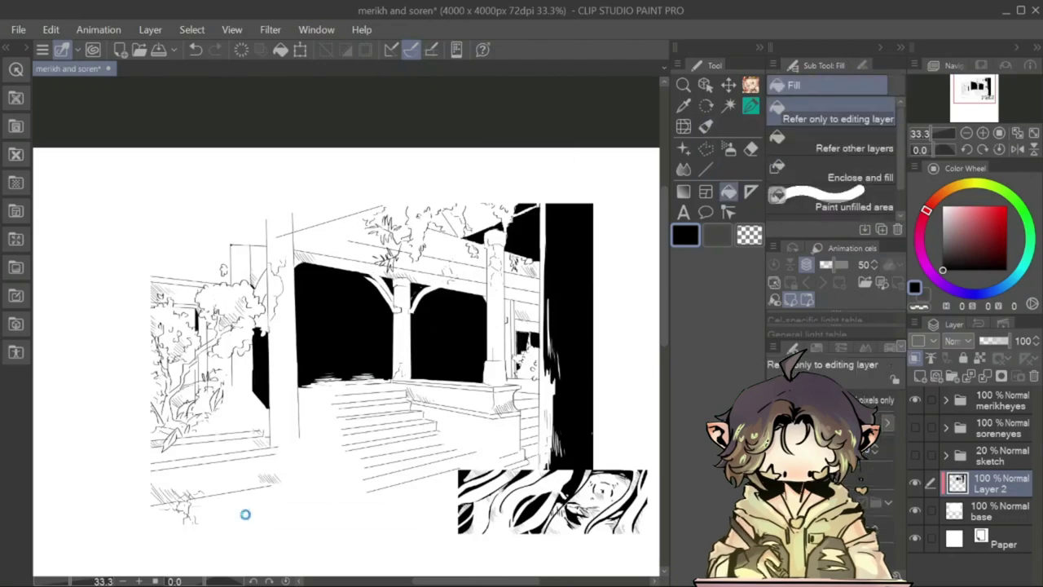
click(258, 269)
key(p)
key(e)
key(p)
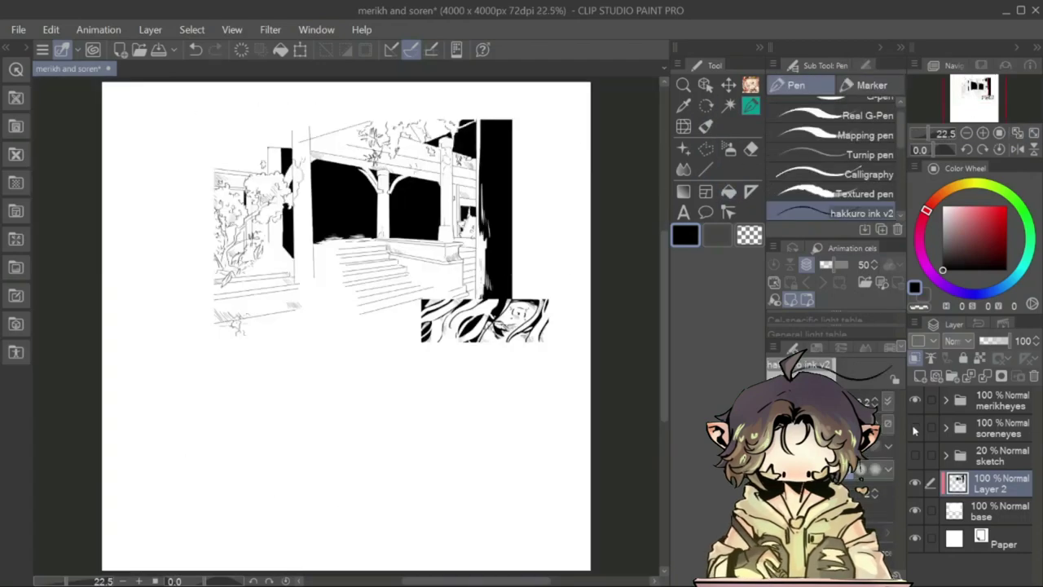
key(ctrl+z)
key(g)
key(p)
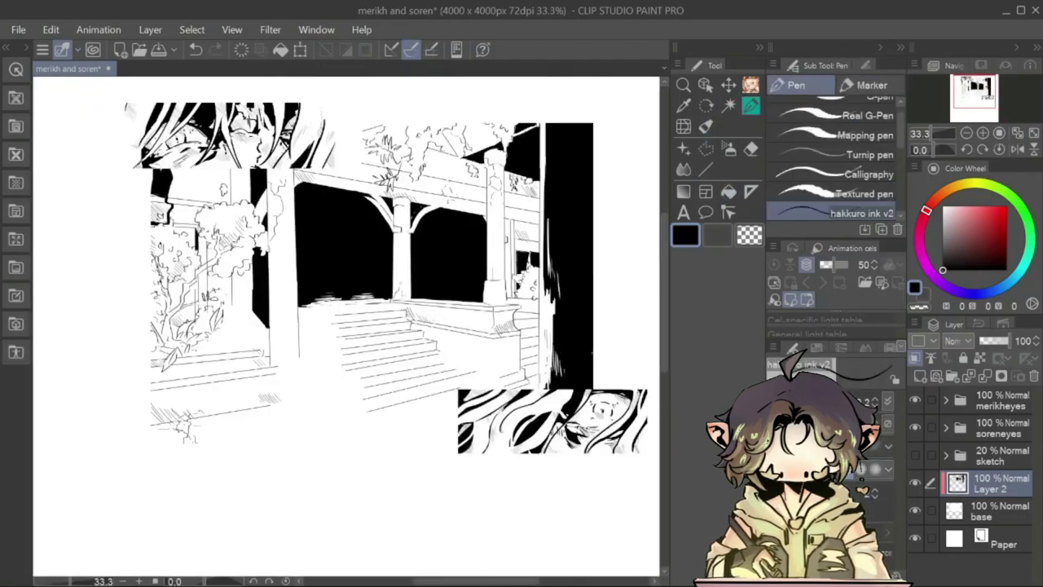
- Fill the left window and the wall behind the tree black, keeping the branches and leaf clusters white
key(g)
key(p)
key(ctrl+plus)
mouse_move(209, 236)
mouse_down()
mouse_move(212, 318)
mouse_move(306, 286)
mouse_move(245, 310)
mouse_up()
key(h)
drag(417, 292, 450, 356)
key(g)
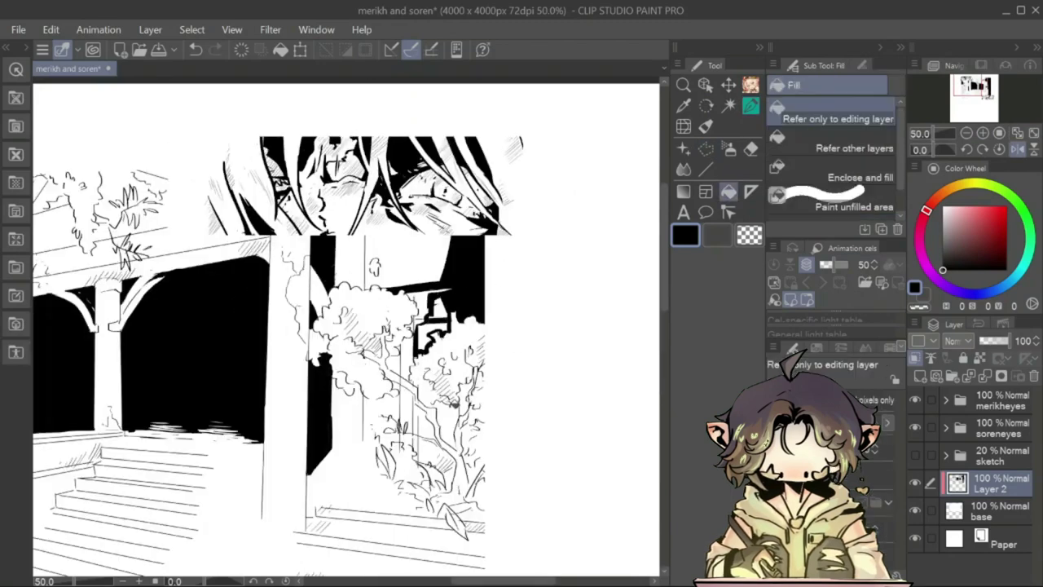
key(p)
key(h)
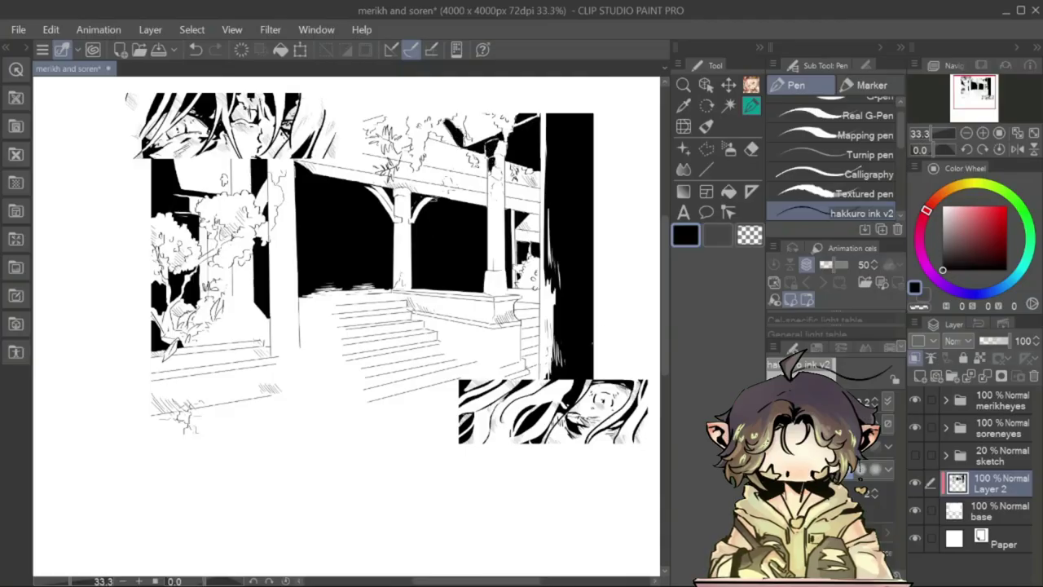
- Shade the shadowed side of the middle column and its brace with solid black
mouse_move(366, 188)
mouse_down()
mouse_move(395, 215)
mouse_move(407, 207)
mouse_move(401, 289)
mouse_up()
key(h)
key(h)
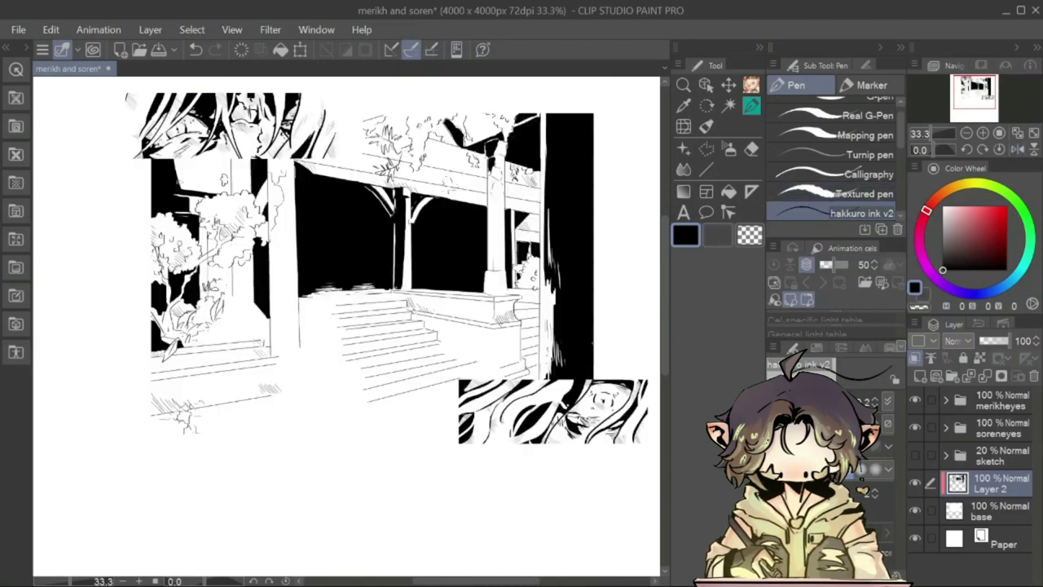
key(h)
key(h)
- Fill the underside of the long porch beam and the base of the front column black using polyline and lasso selections
key(m)
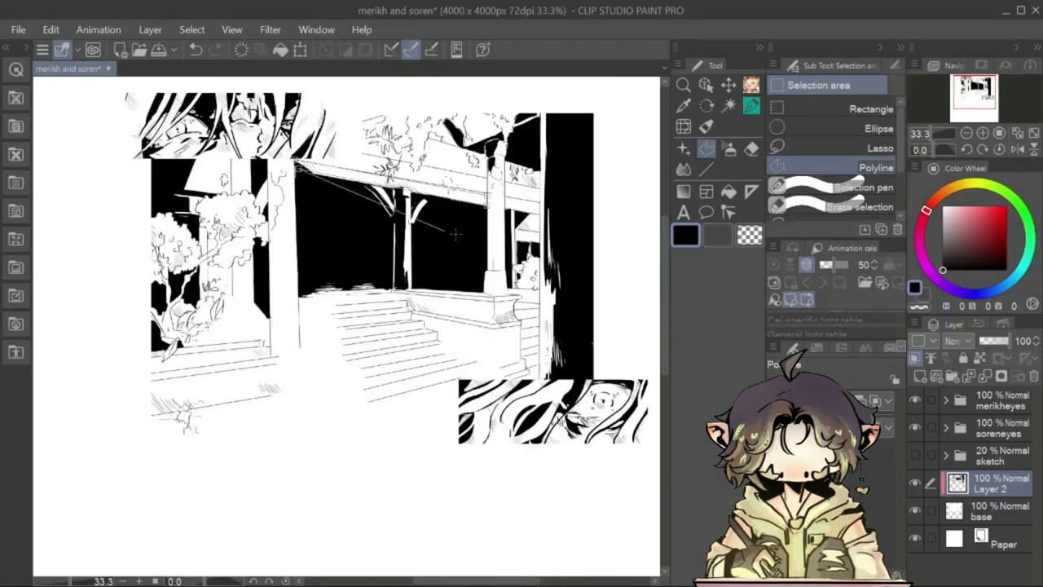
key(h)
key(h)
key(h)
key(h)
click(880, 147)
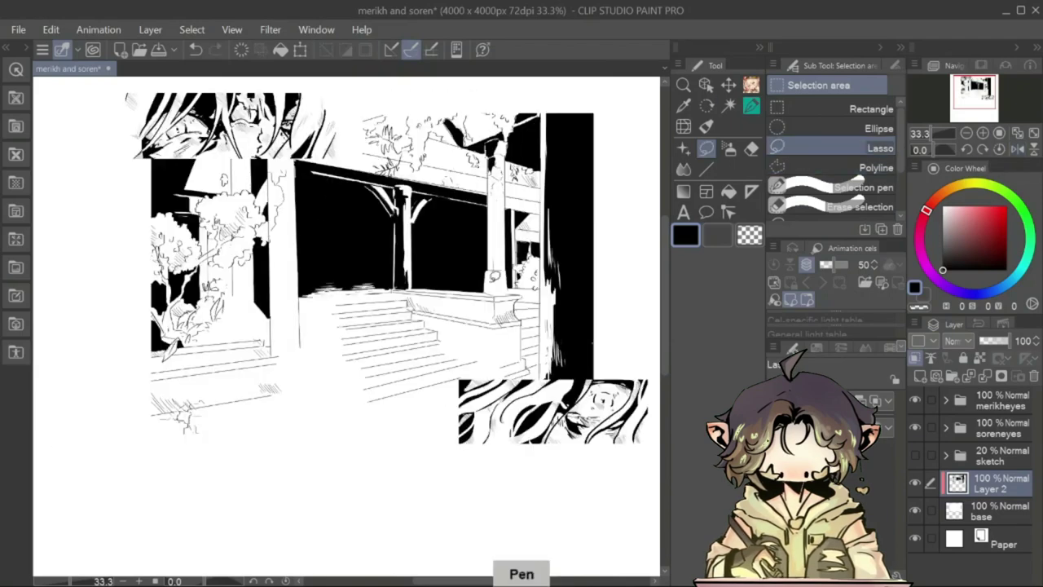
drag(518, 244, 456, 155)
click(316, 305)
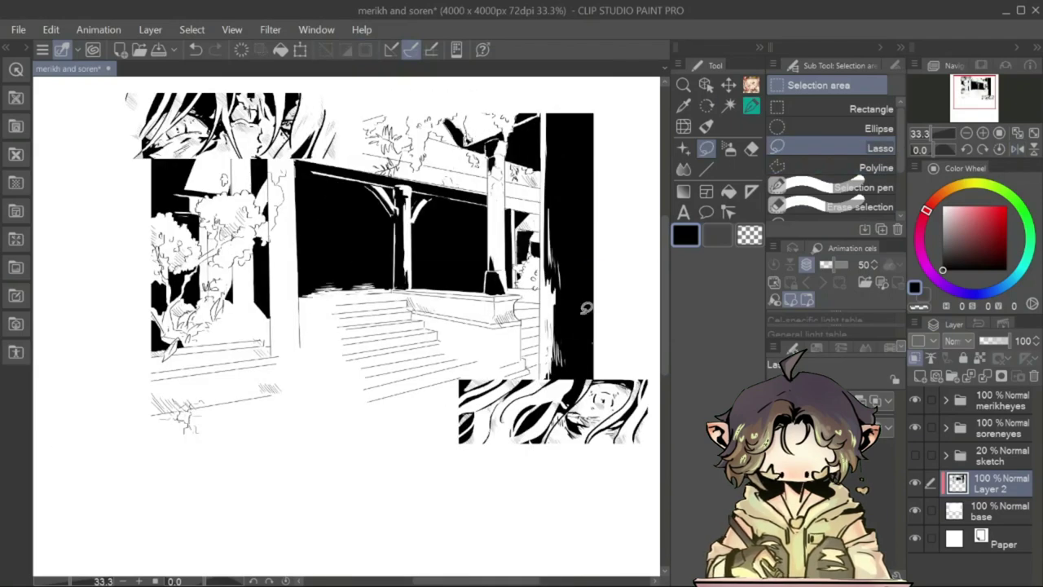
- Add black shadows beside the right window and fill the upper beam band behind the hanging leaves
drag(585, 308, 529, 245)
click(876, 167)
key(h)
key(h)
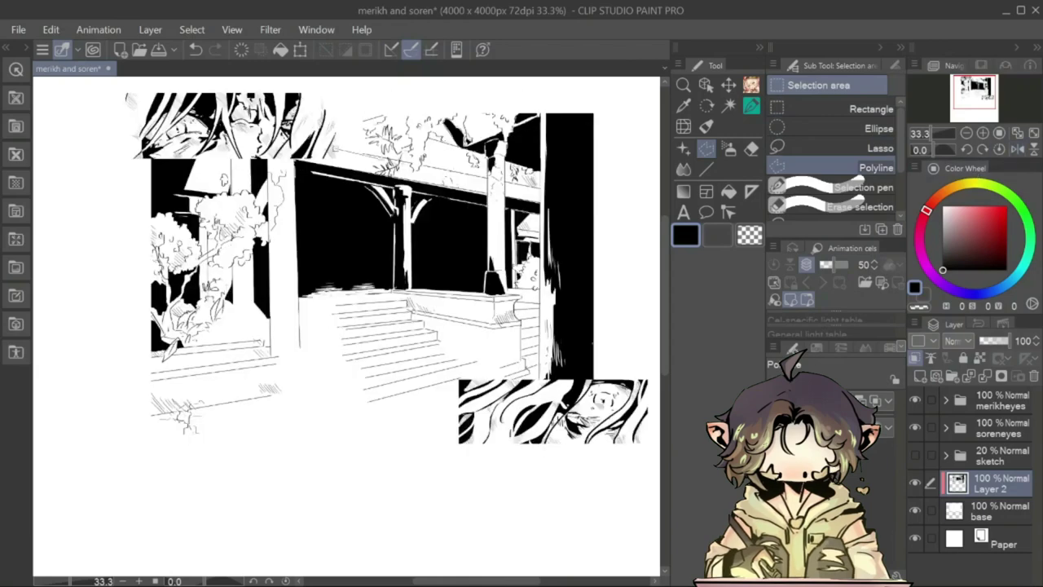
drag(493, 194, 310, 149)
key(h)
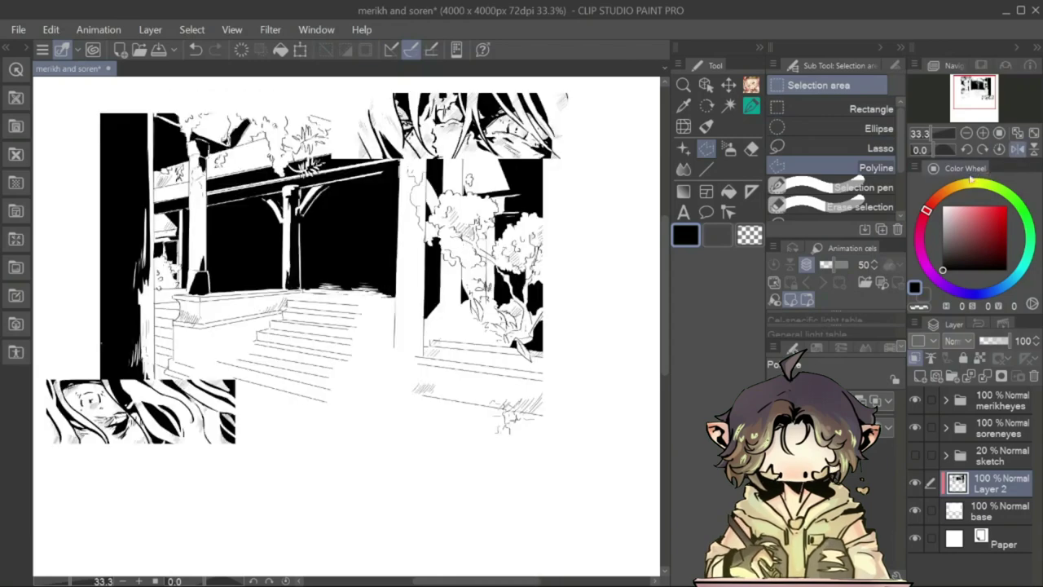
- Fill the wall area beside the stairs black, following the stepped edge down to the lower eye panel
key(h)
mouse_move(408, 302)
mouse_down()
mouse_move(493, 367)
mouse_move(518, 368)
mouse_up()
key(p)
drag(437, 318, 490, 364)
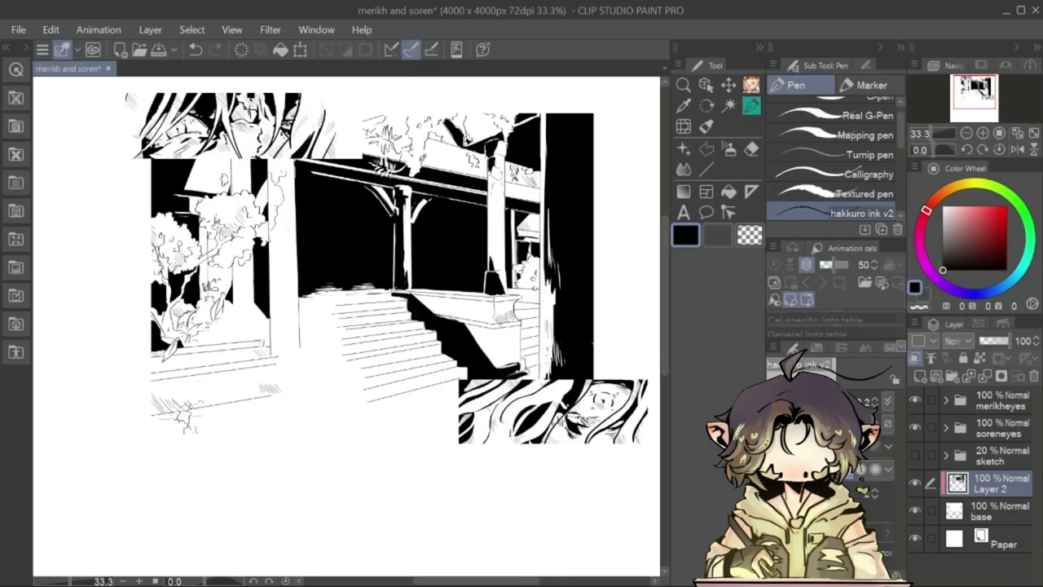
- Shade the side of the railing pedestal black below its ledge and round off the ledge's stair end
key(h)
key(m)
key(h)
key(p)
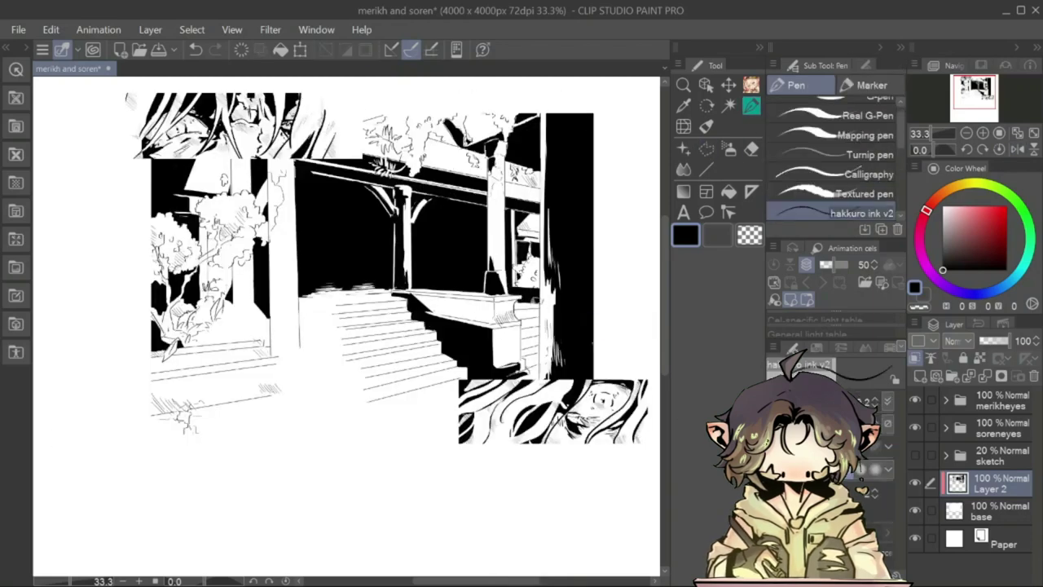
key(h)
key(h)
key(m)
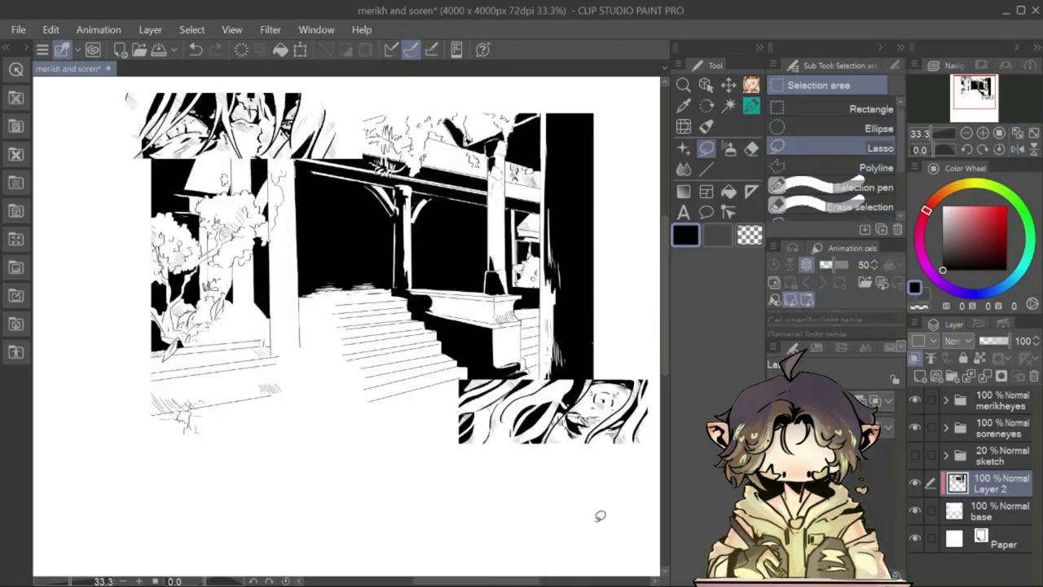
- Fill black behind the roof foliage, around the right window's leaves and under the pedestal's molding
key(h)
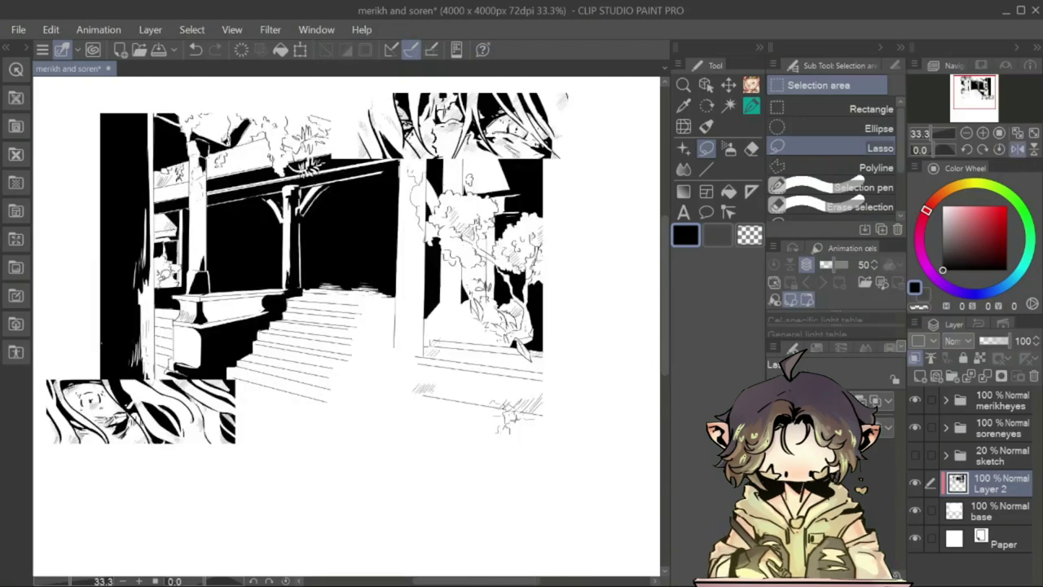
key(h)
key(m)
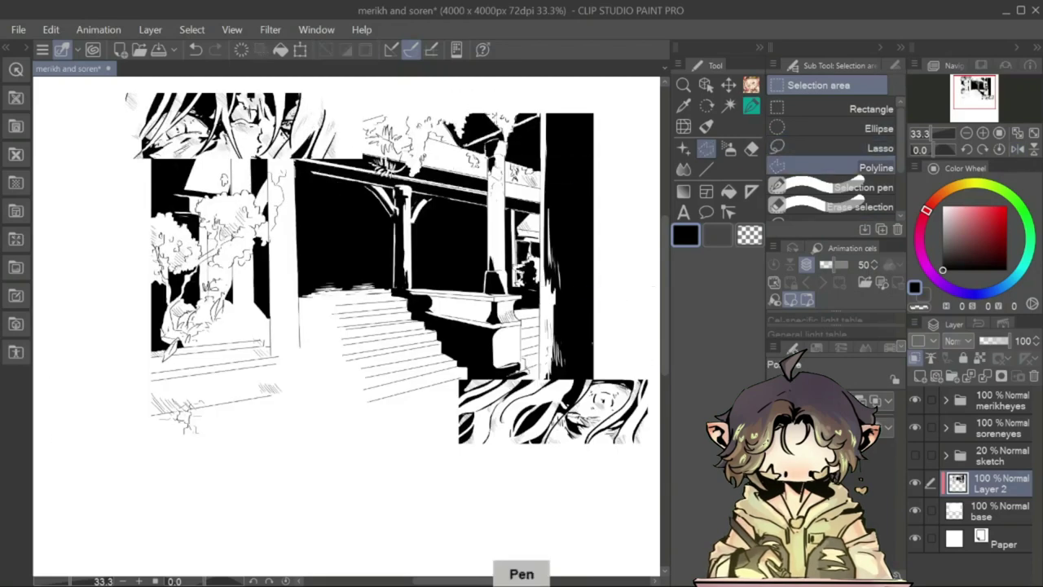
- Erase thin white cracks into the black pillar and the dark wall beside the stairs
key(p)
key(e)
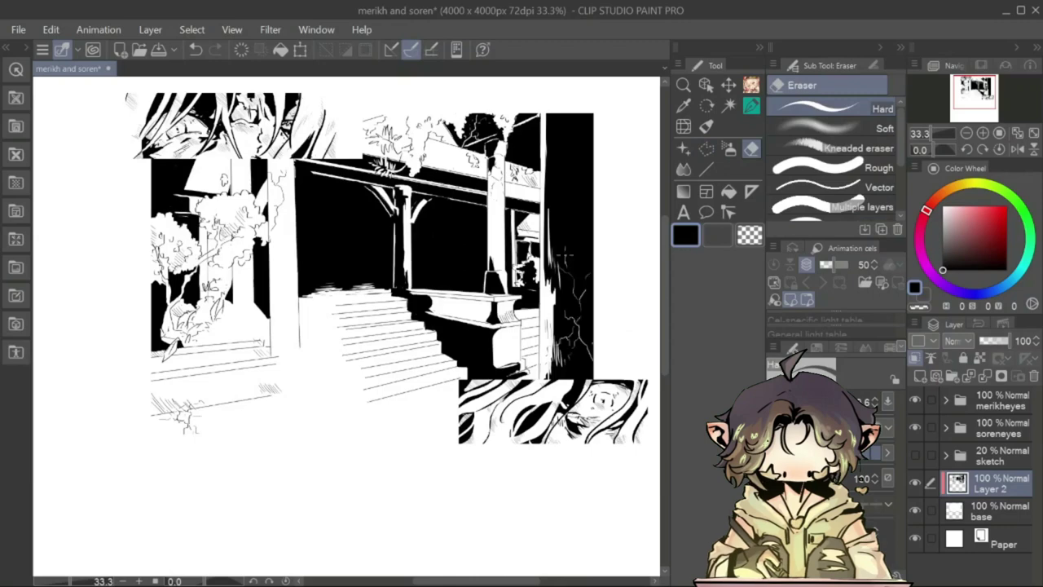
key(p)
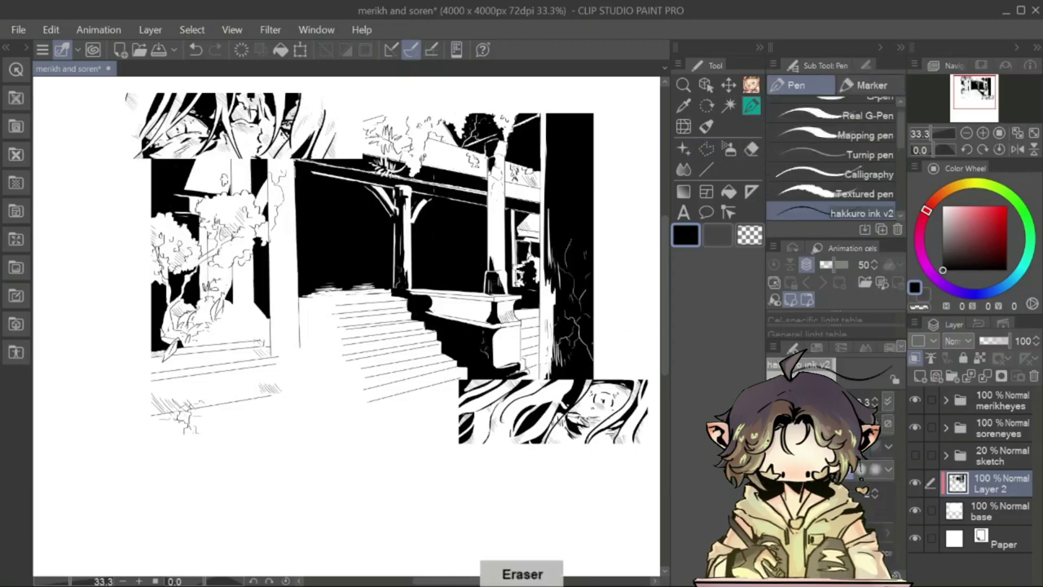
- Add a polyline-selected black shadow along the beam near the front column and refine it with the pen
key(h)
key(h)
key(m)
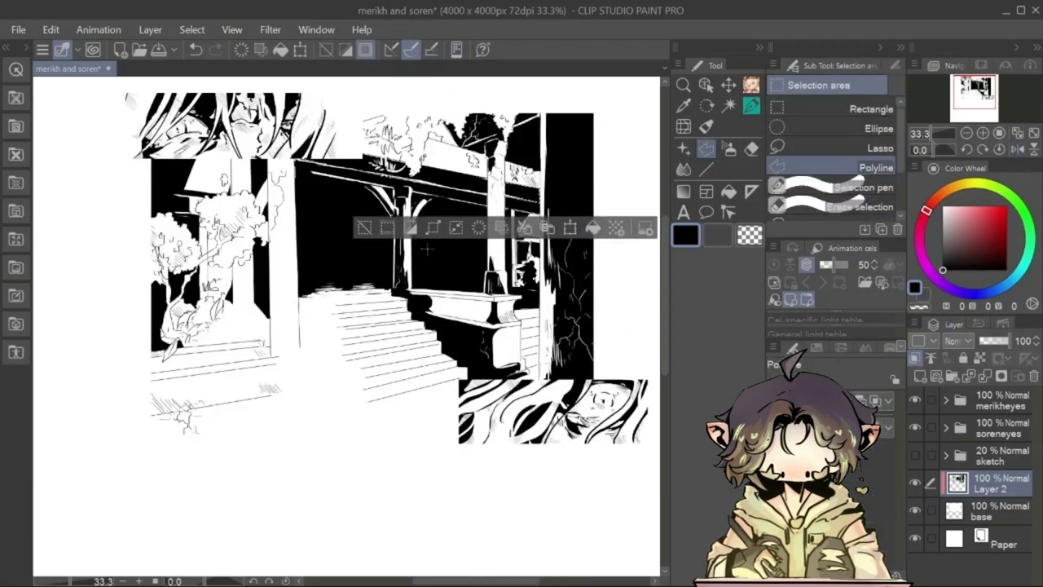
key(p)
key(b)
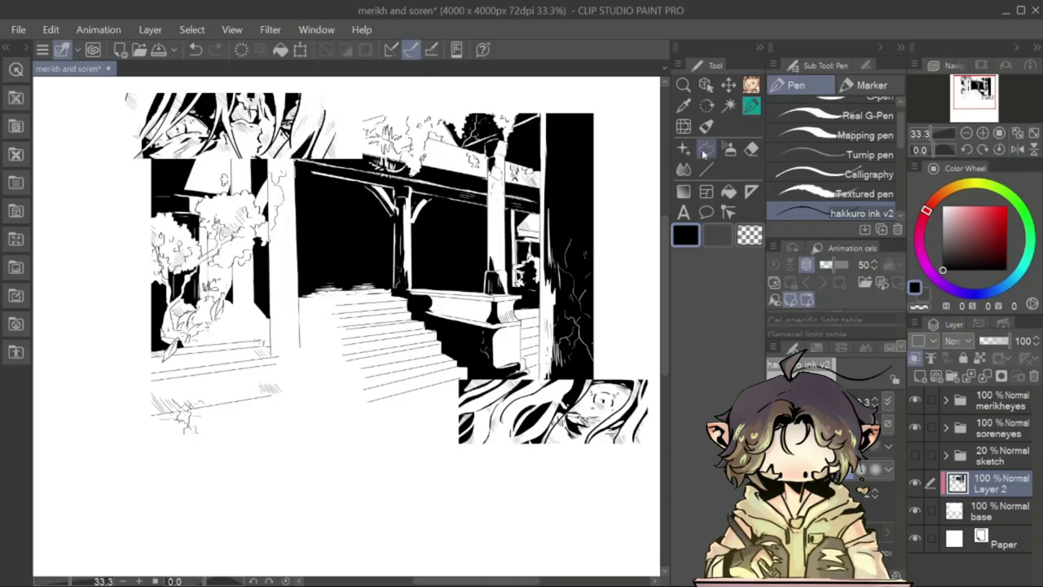
- Fill the stairs' pedestal end and the ground wedge beneath the stairs with polyline-selected black shadow
key(m)
key(ctrl+d)
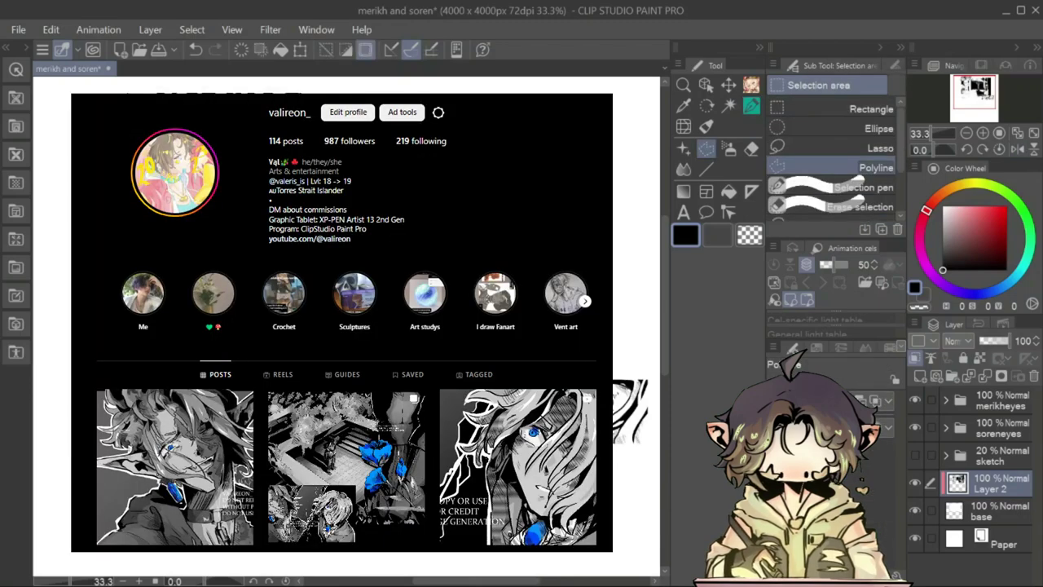
key(p)
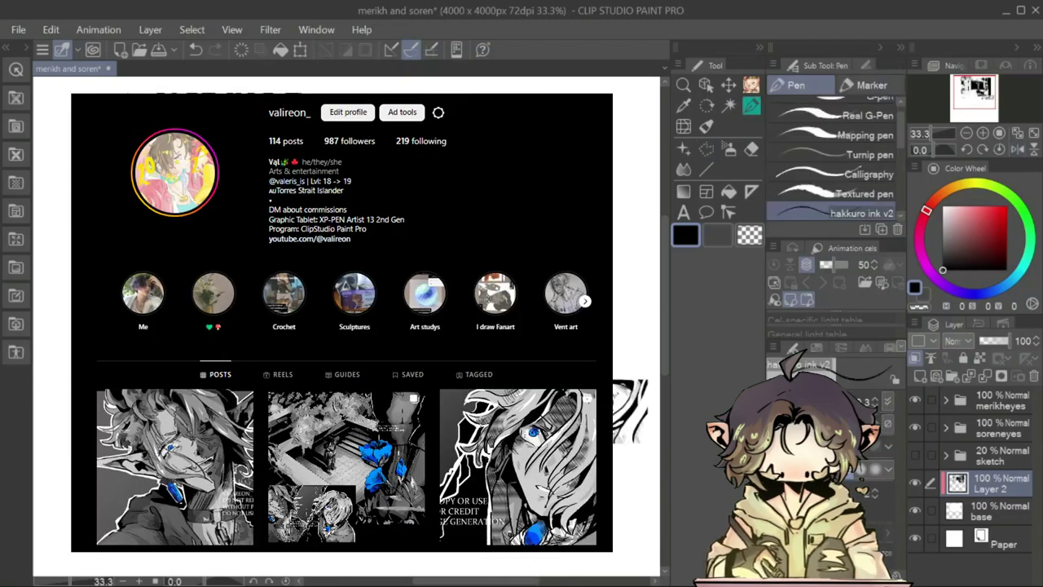
key(m)
key(p)
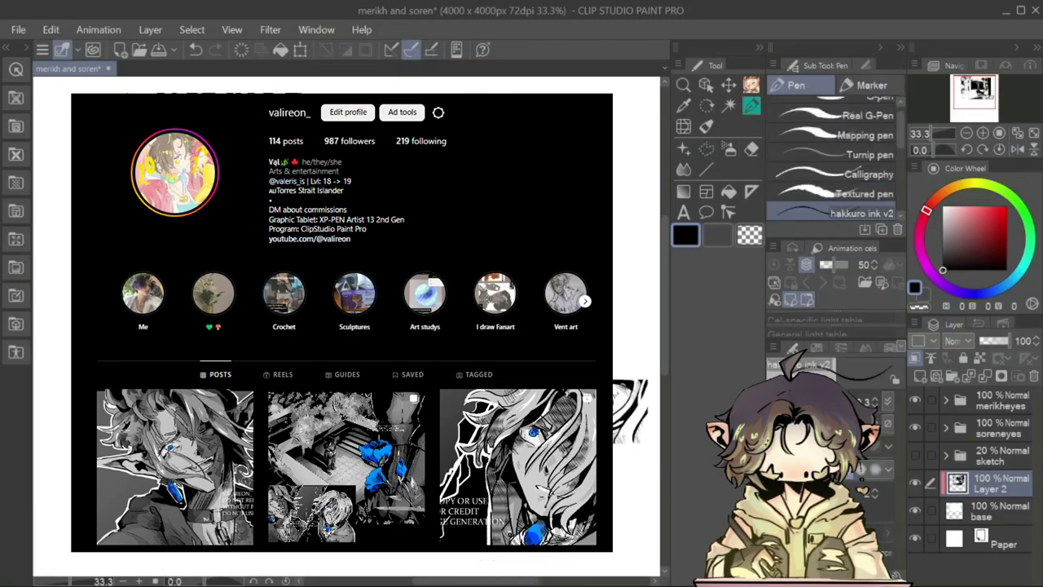
key(m)
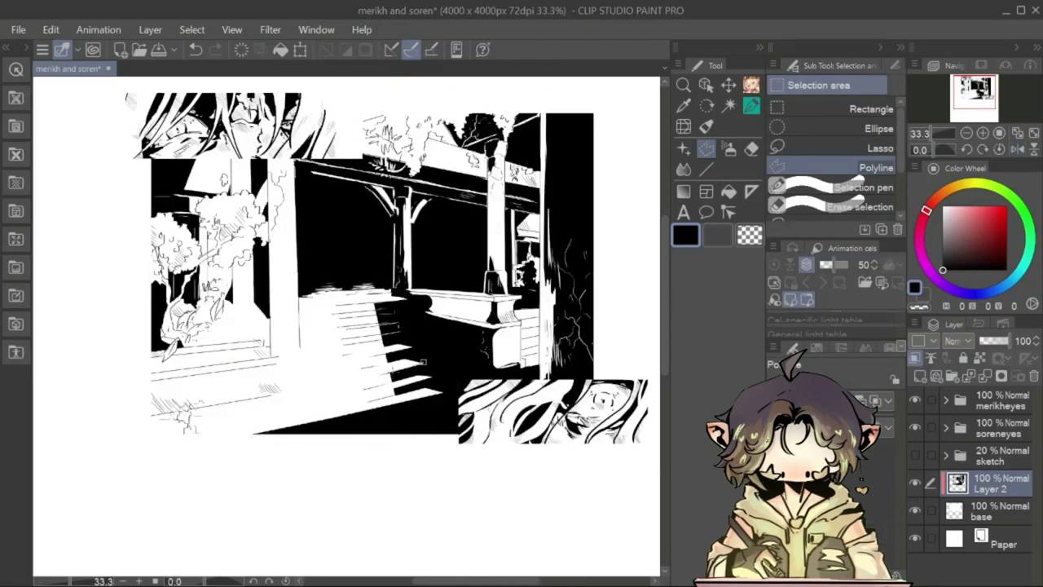
- Extend solid black bands across the stair risers toward the front column and roughen their edges with the pen
key(h)
key(h)
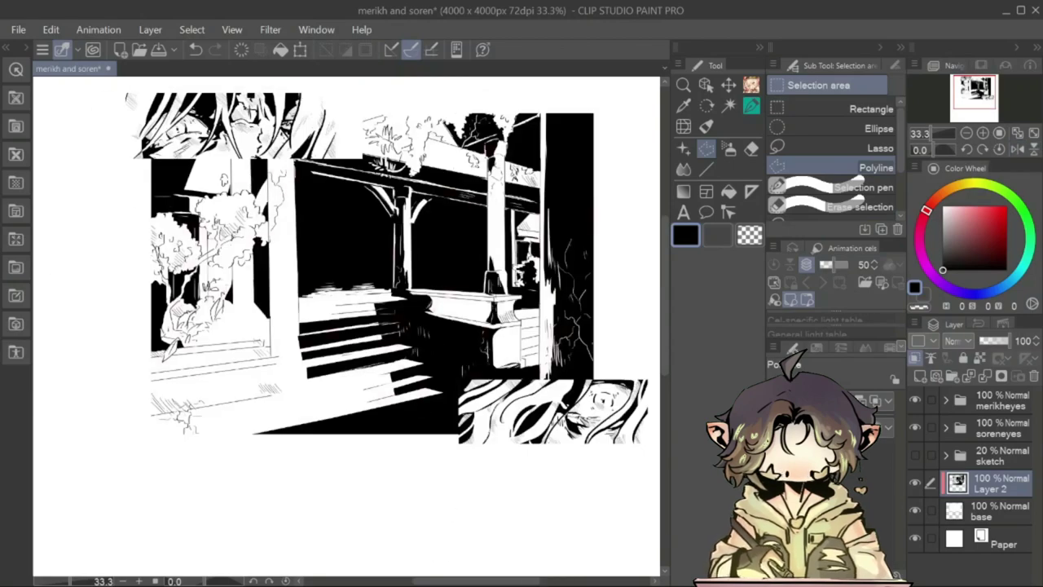
key(g)
key(p)
key(h)
key(h)
key(m)
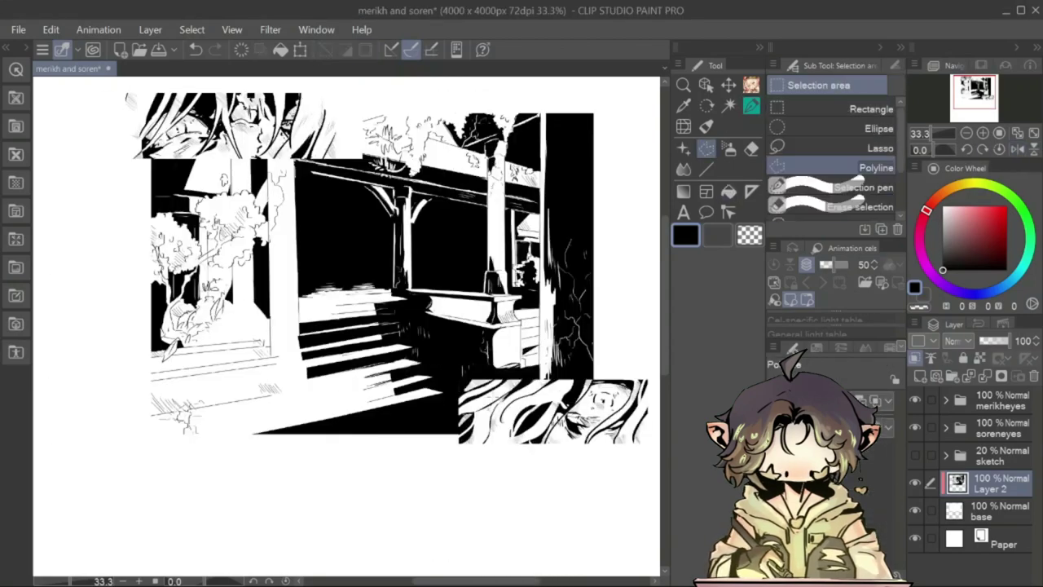
- Break up the stair shadow edges with the Hard eraser and darken the small steps beyond the pedestal
key(comma)
key(comma)
key(e)
key(h)
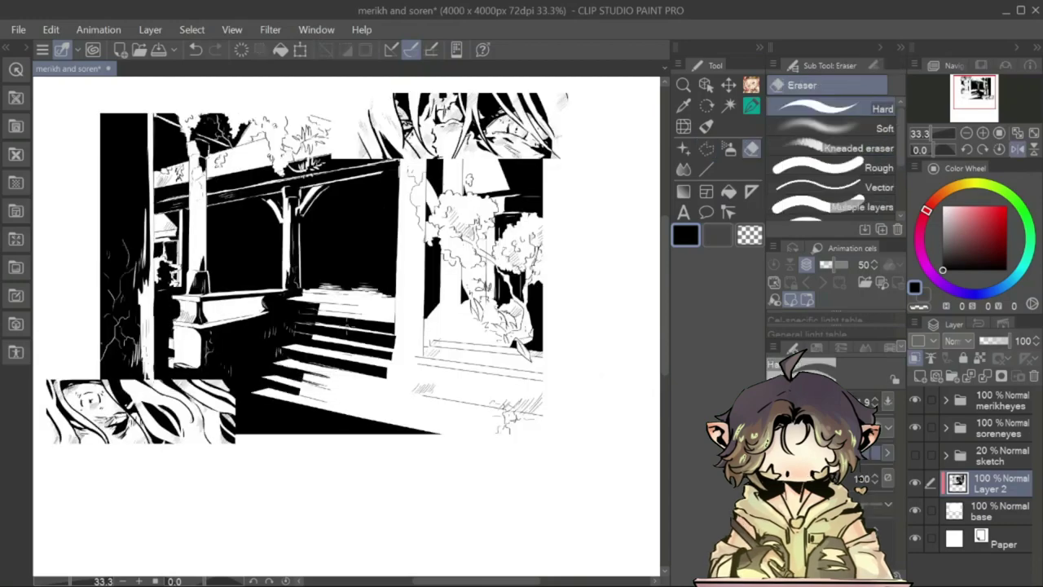
key(h)
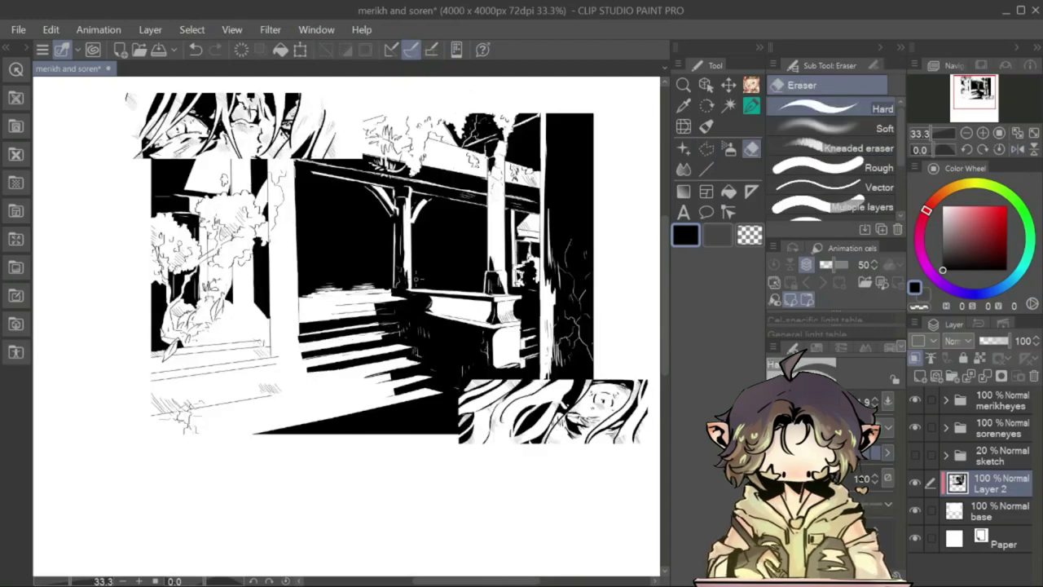
key(h)
key(h)
- Fill the front column's shaded side, the lower ground corner and the band under the window with polyline-selected black
key(m)
key(comma)
click(241, 399)
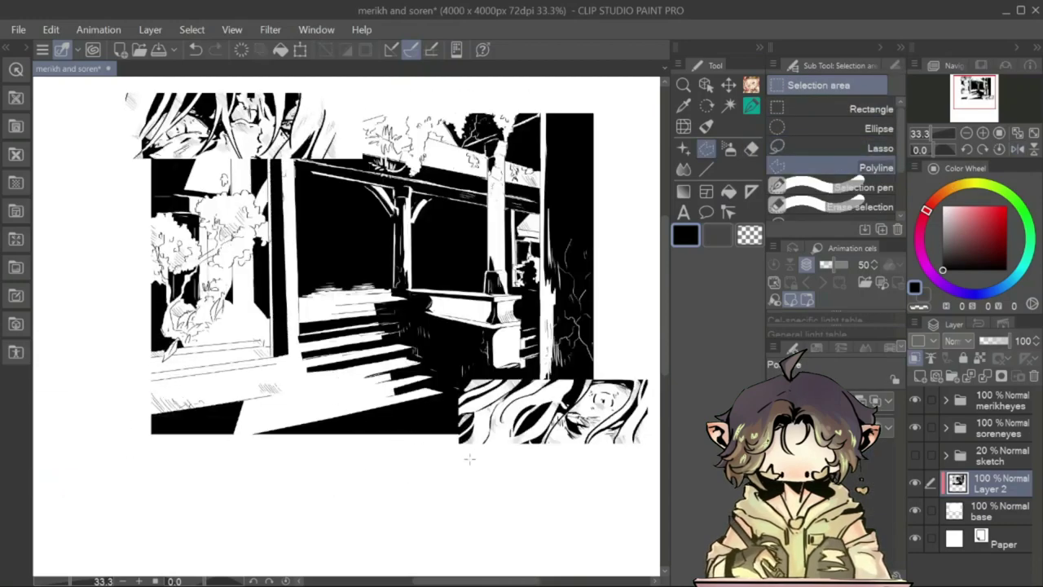
key(h)
key(h)
double_click(342, 303)
double_click(82, 375)
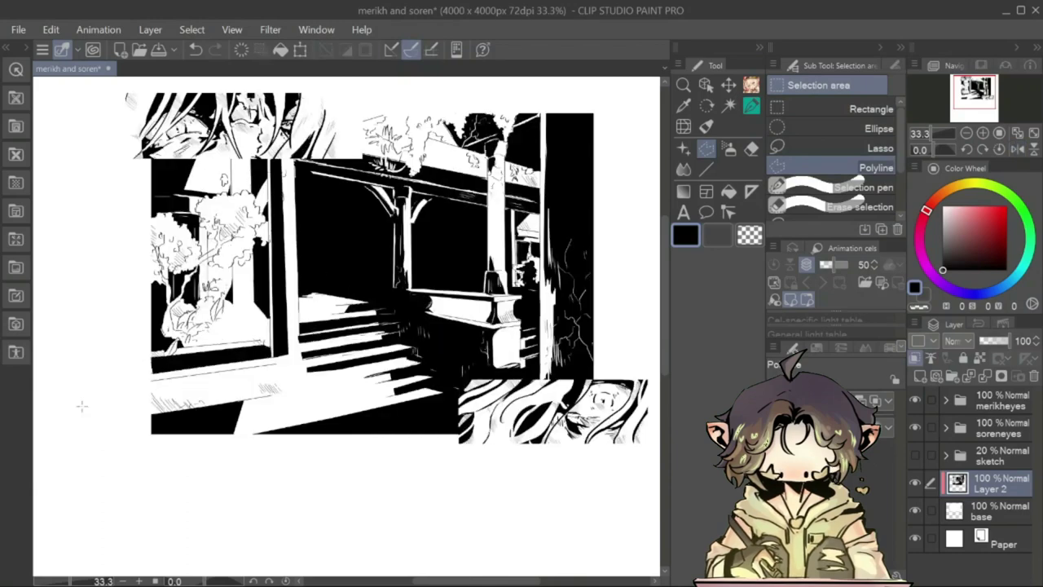
- Fill lasso-selected black clusters into the window foliage and add pen hatching to the railing ledge
key(period)
drag(155, 220, 192, 269)
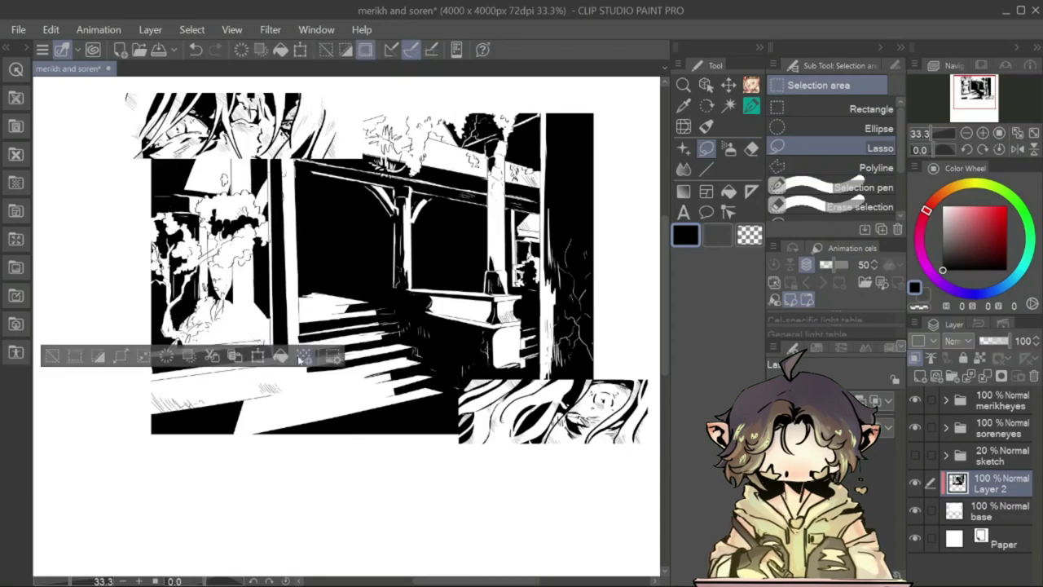
key(h)
key(h)
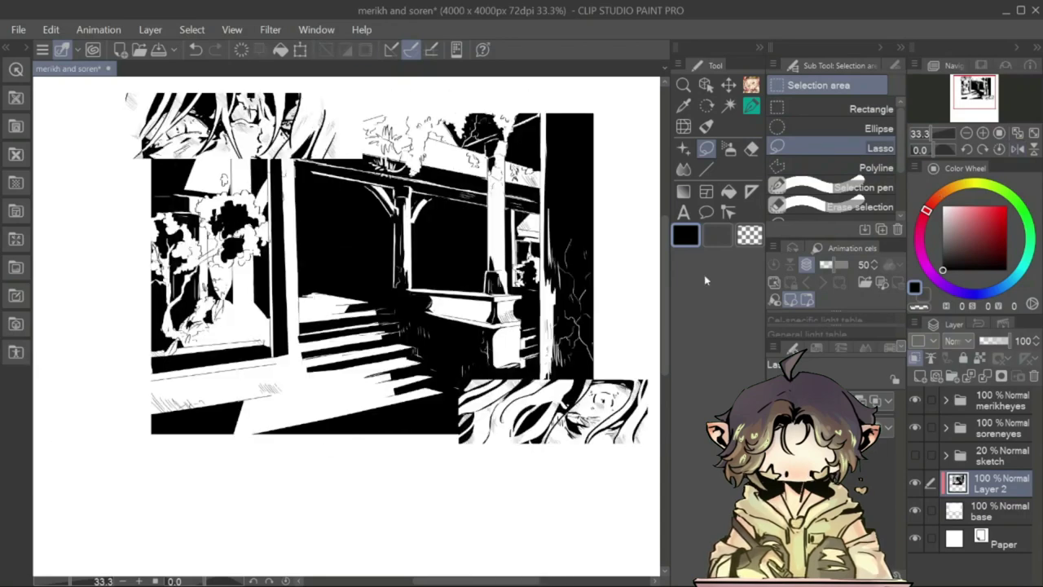
key(p)
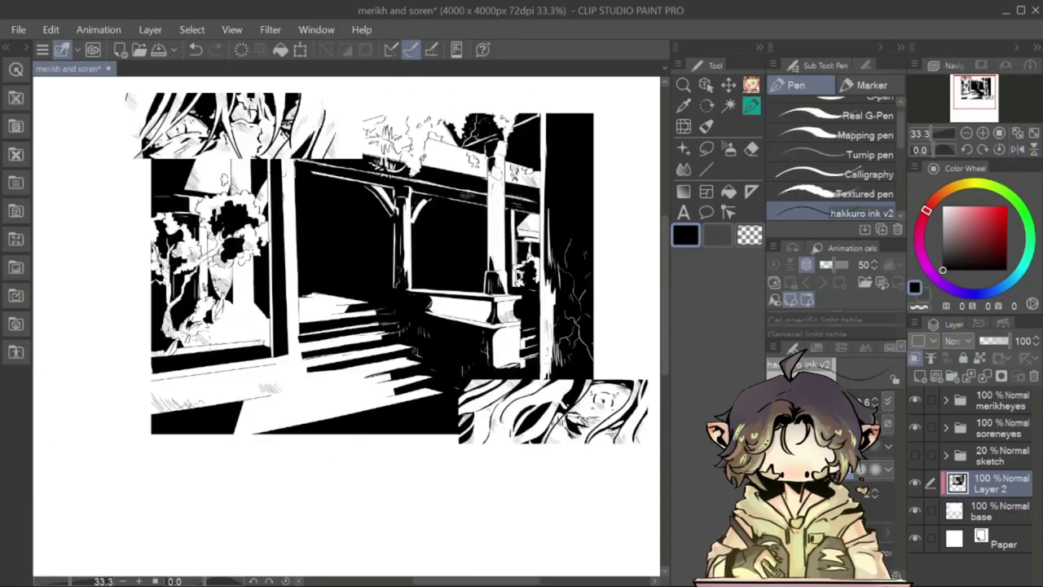
drag(429, 299, 487, 319)
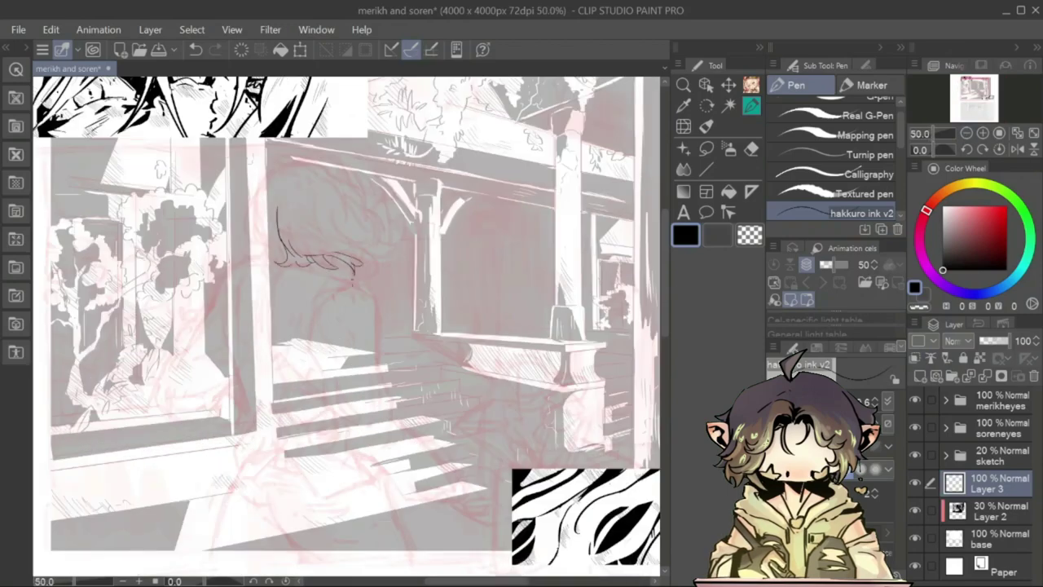
- Ink the standing figure's windblown hair outline and inner strands on Layer 3 over the sketch
key(h)
mouse_move(294, 203)
mouse_down()
mouse_move(350, 254)
mouse_move(350, 193)
mouse_up()
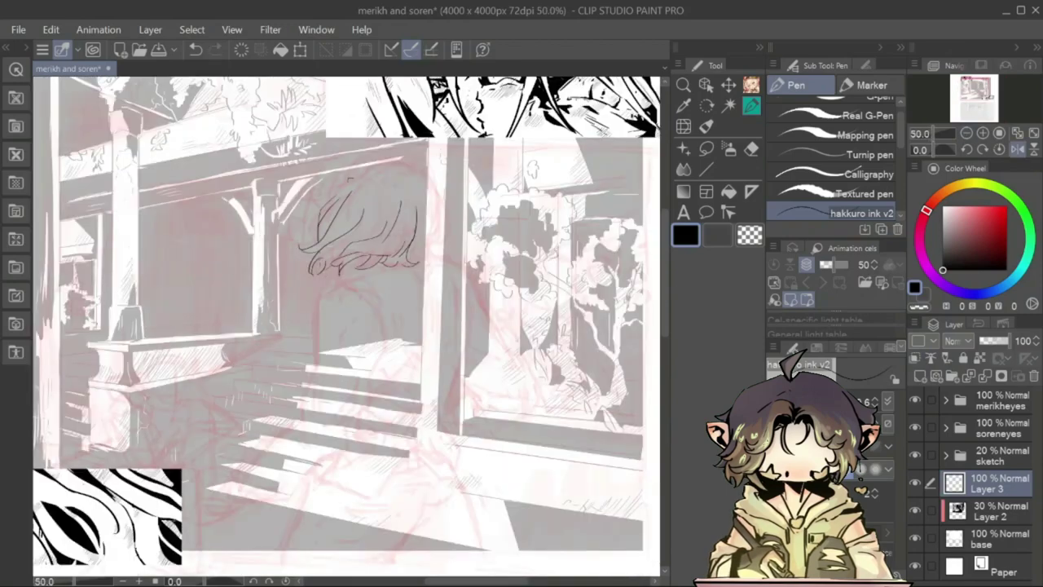
mouse_move(318, 242)
mouse_down()
mouse_move(339, 195)
mouse_move(386, 223)
mouse_up()
drag(417, 170, 440, 244)
key(h)
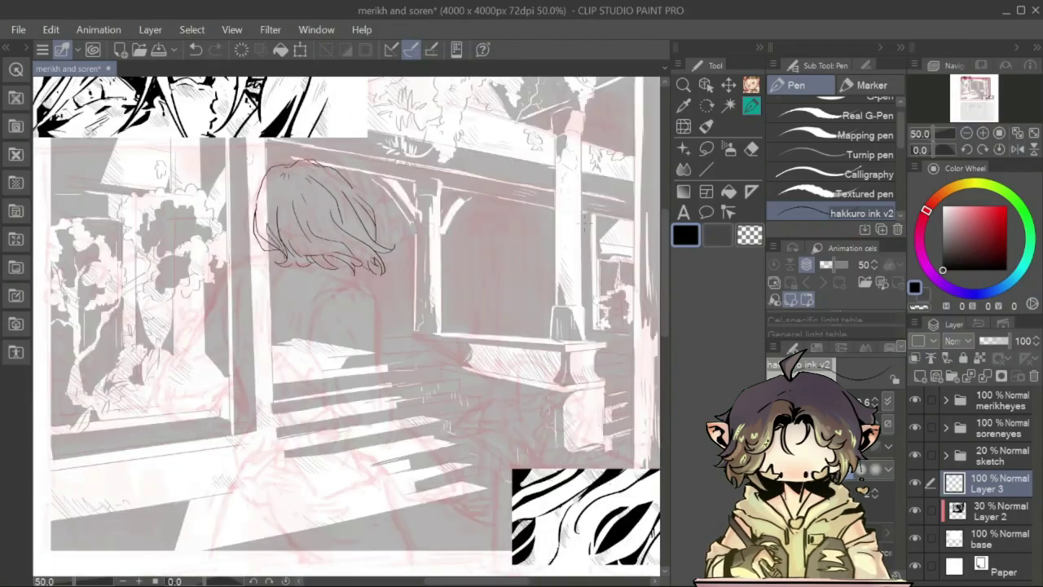
key(h)
key(h)
- Hide Layer 2 and ink the standing figure's collar and shoulder lines over the sketch
click(915, 510)
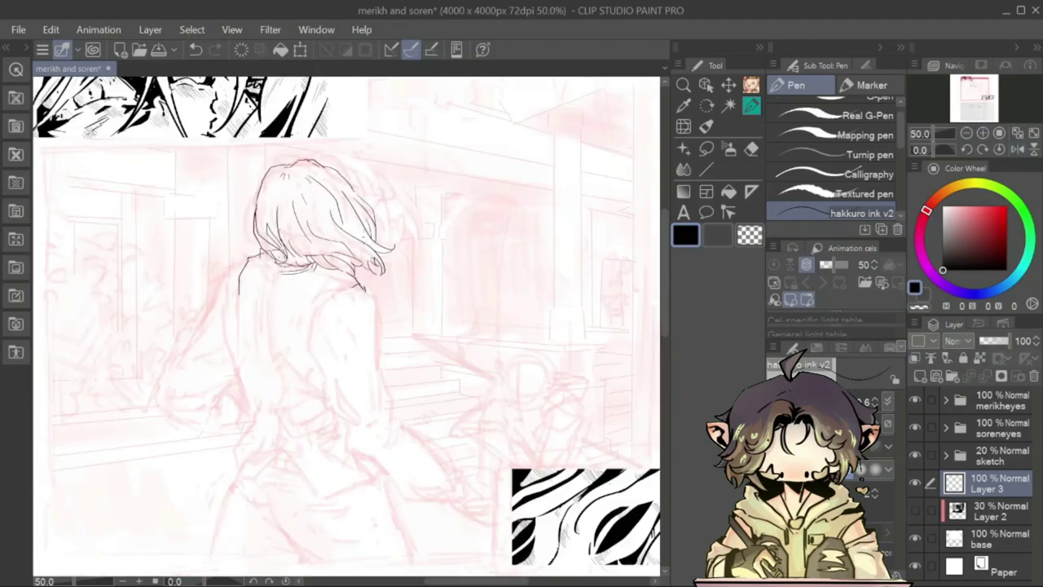
key(h)
key(h)
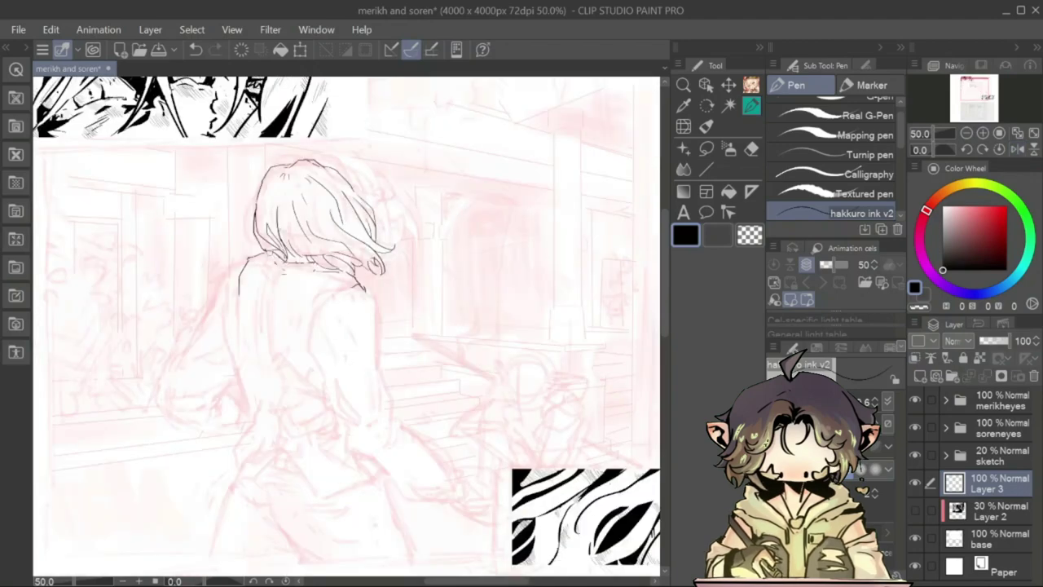
key(h)
key(b)
- Ink the back of the standing figure's vest with its side contours, centre seam, waist gather and pointed hem
drag(383, 300, 373, 381)
drag(463, 295, 444, 417)
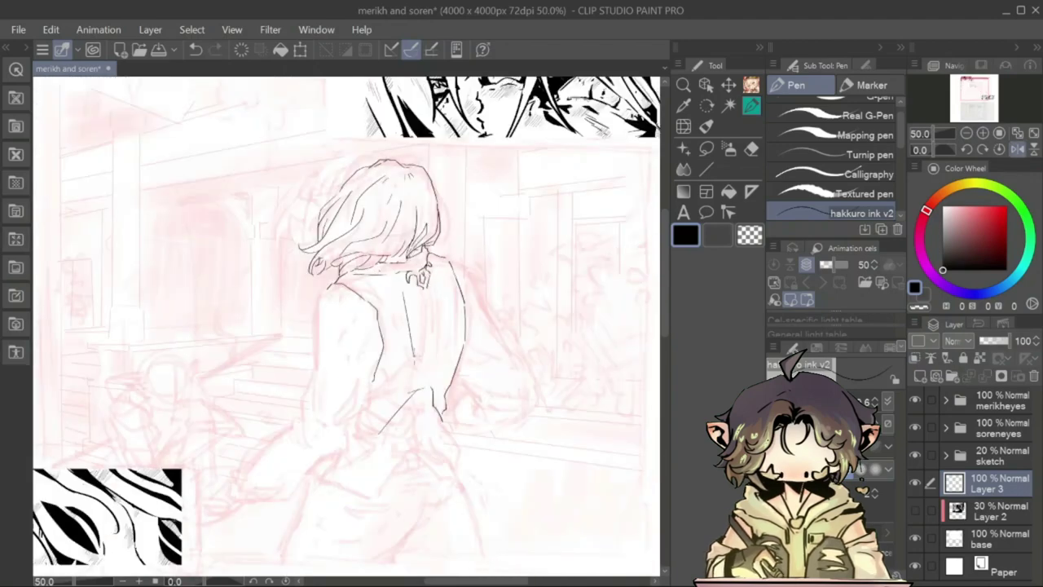
mouse_move(424, 358)
mouse_down()
mouse_move(420, 427)
mouse_move(457, 476)
mouse_up()
drag(408, 447, 429, 431)
drag(311, 471, 322, 482)
- Hide the sketch and add loose, curling strands to both sides of the standing figure's hair
click(914, 454)
key(h)
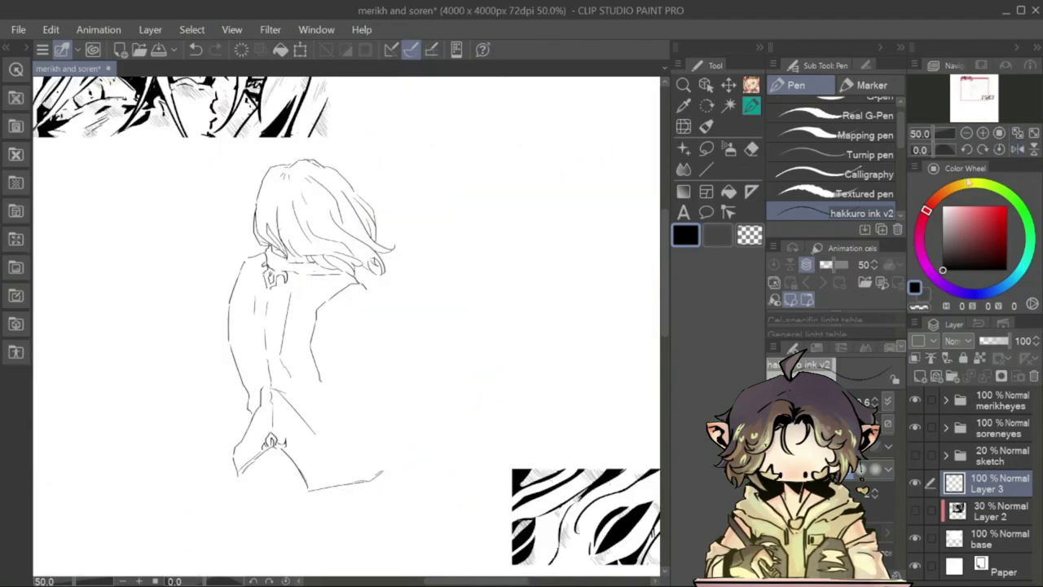
key(h)
mouse_move(398, 194)
mouse_down()
mouse_move(376, 241)
mouse_move(428, 286)
mouse_up()
key(h)
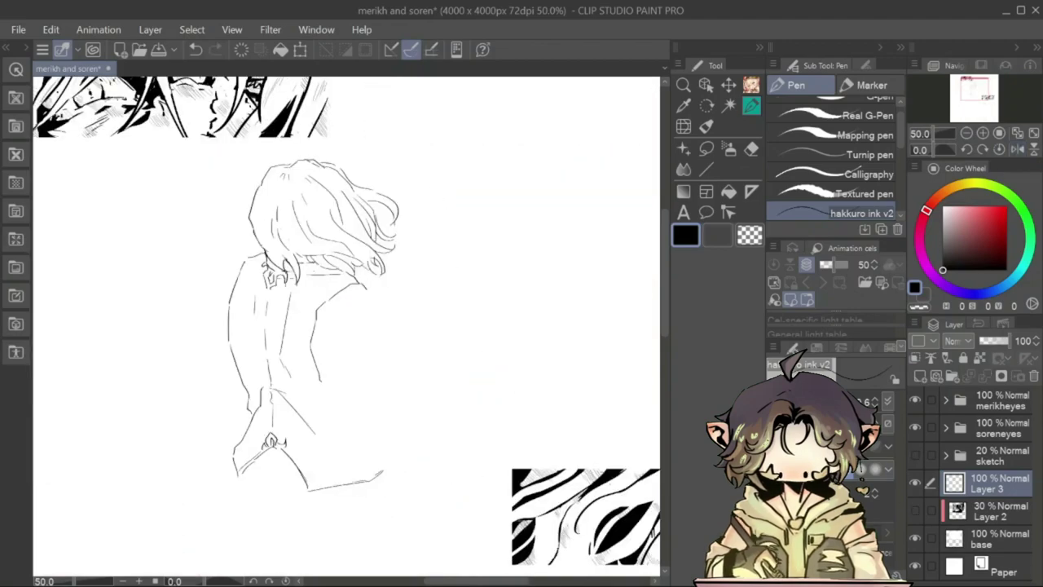
- Show the sketch and ink the sleeve, elbow creases and cuff of the standing figure's arm nearest the stairs
click(915, 455)
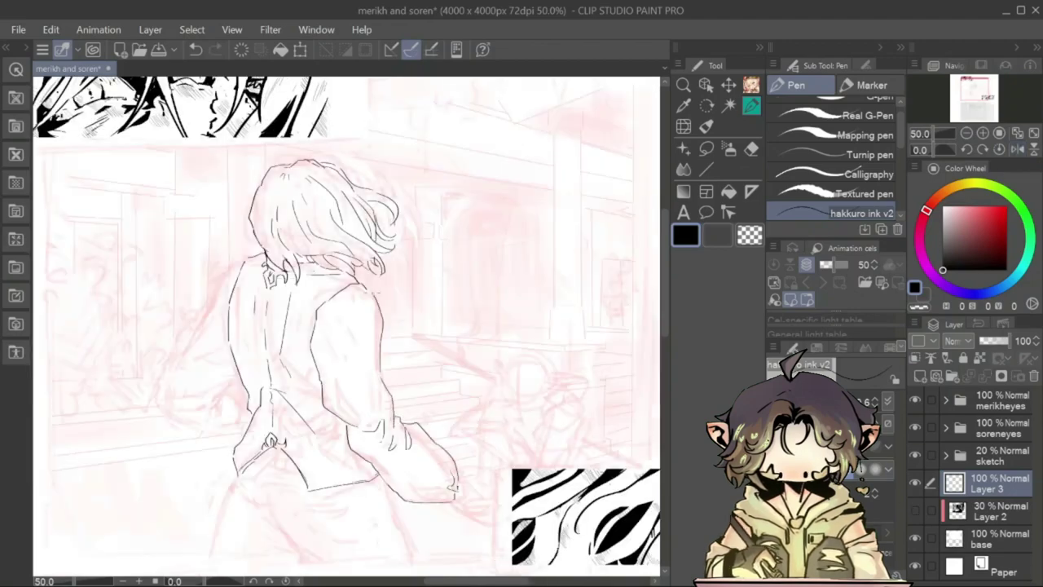
key(h)
click(915, 455)
drag(323, 372, 368, 418)
- Ink the standing figure's bent arm on the window side and clean up its sleeve with the eraser
click(915, 454)
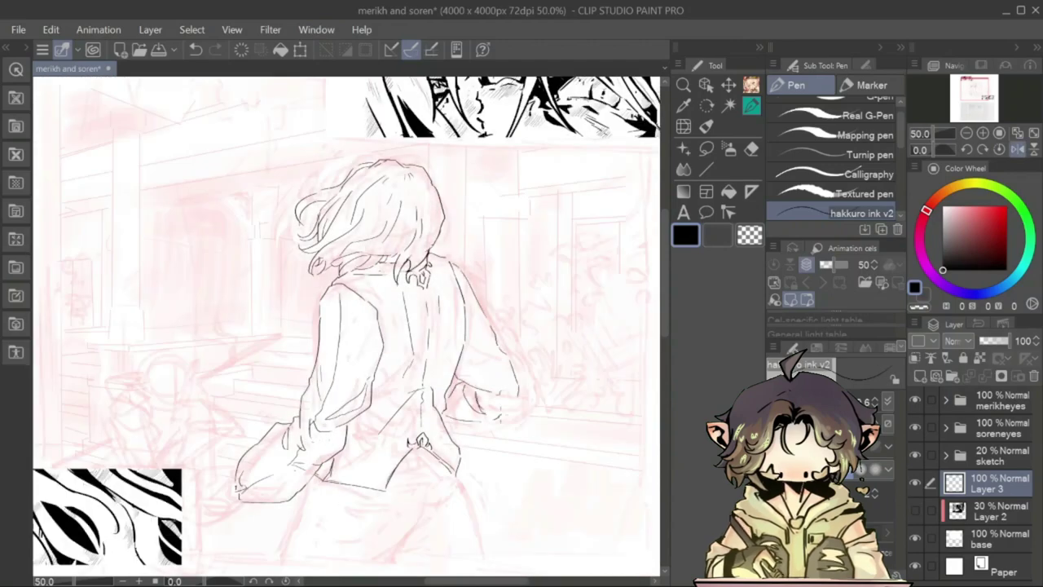
click(915, 454)
key(h)
key(e)
mouse_move(195, 346)
mouse_down()
mouse_move(232, 399)
mouse_move(205, 417)
mouse_up()
click(915, 455)
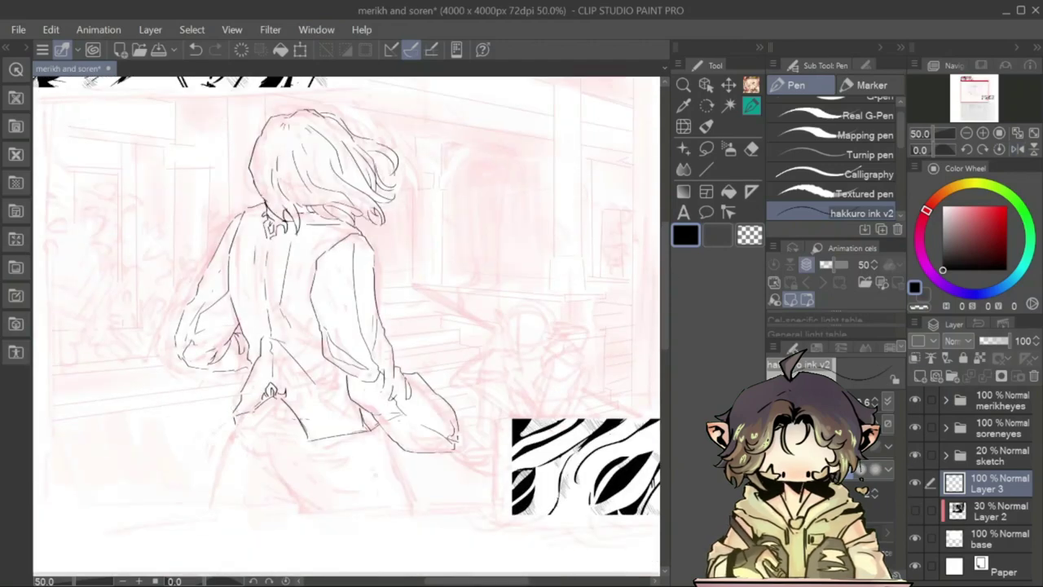
- Ink the standing figure's trouser outlines and seat curve below the vest, and add folds to the vest's back
click(915, 454)
key(p)
click(914, 455)
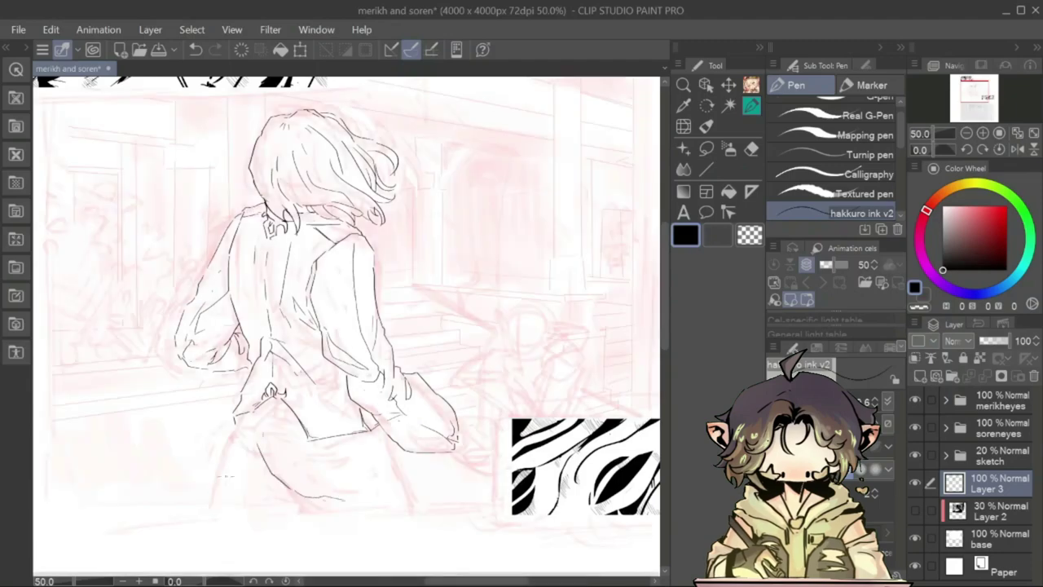
key(h)
click(915, 510)
click(915, 510)
click(915, 455)
click(915, 454)
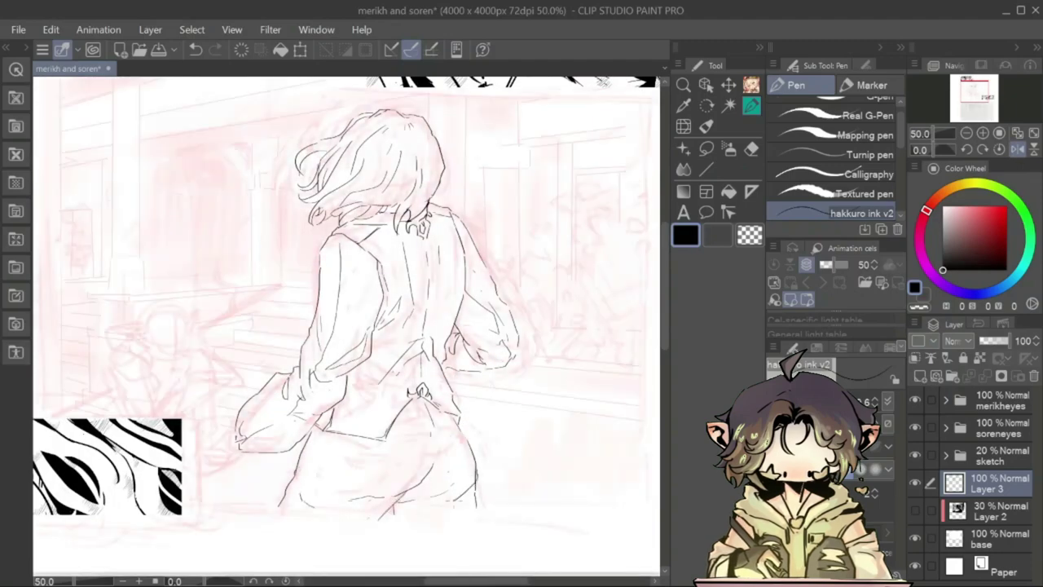
- Hide the sketch and add fold lines around the waist and legs of the standing figure's trousers
click(915, 455)
key(h)
key(h)
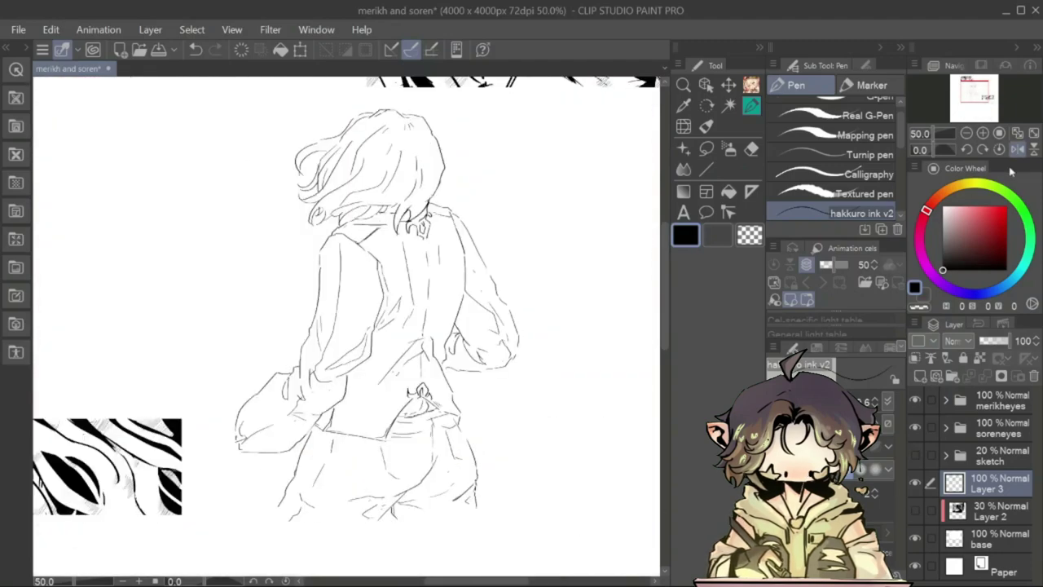
key(h)
key(h)
key(h)
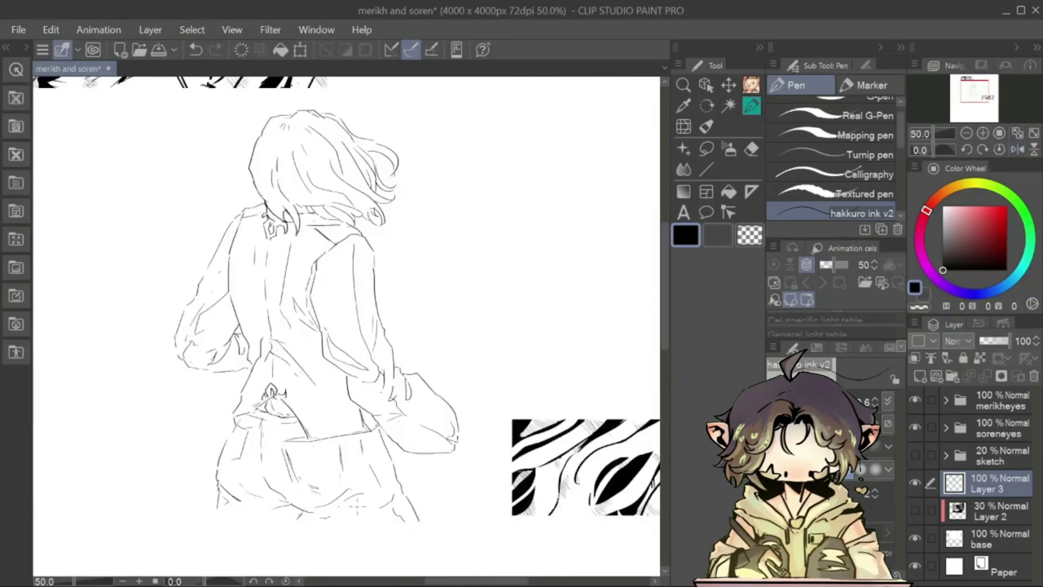
key(h)
- Show the sketch and move the merikheyes panel group horizontally toward the standing figure
key(ctrl+minus)
click(914, 454)
click(1000, 399)
key(k)
drag(234, 439, 277, 439)
- Return to Layer 3 and ink the cheek and jaw contour of the small seated figure on the stairs
scroll(362, 244, up, 5)
scroll(363, 244, down, 2)
click(1000, 482)
key(p)
drag(367, 250, 386, 298)
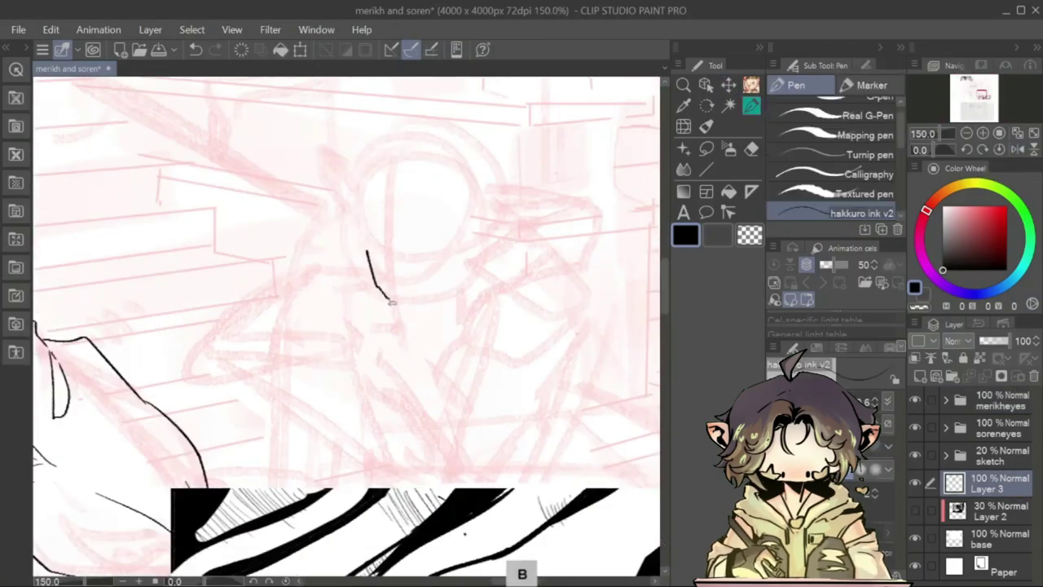
drag(381, 183, 362, 240)
mouse_move(395, 299)
mouse_down()
mouse_move(464, 242)
mouse_move(406, 292)
mouse_move(452, 301)
mouse_up()
scroll(363, 244, down, 2)
- Rework the seated figure's jawline with the eraser and pen, and ink both pointed ears
key(e)
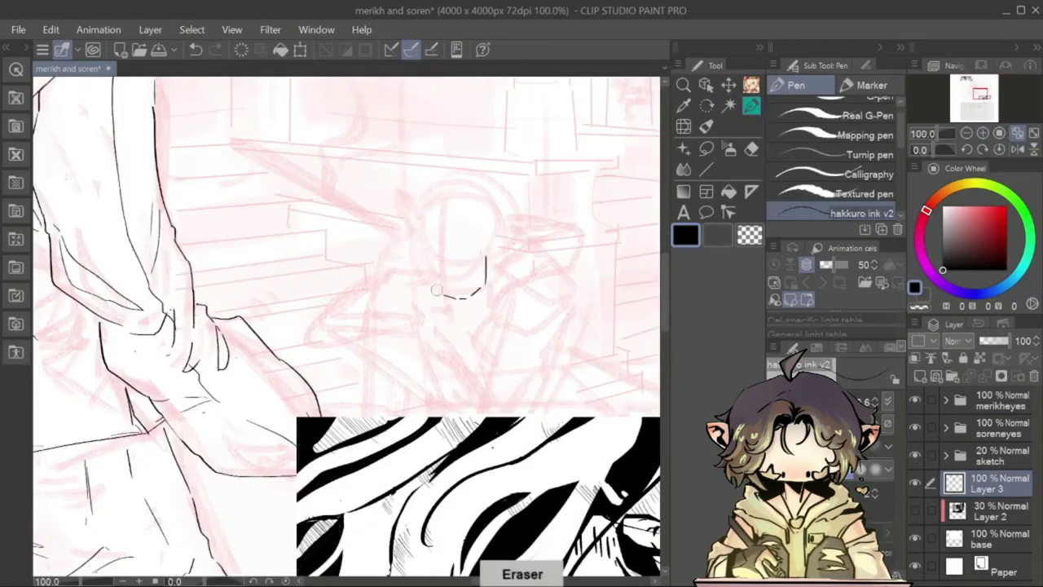
key(p)
drag(425, 235, 458, 303)
drag(399, 259, 426, 283)
drag(503, 241, 477, 279)
- Ink the seated figure's shoulder, upper sleeve and folded forearm
scroll(362, 245, up, 2)
drag(326, 243, 235, 301)
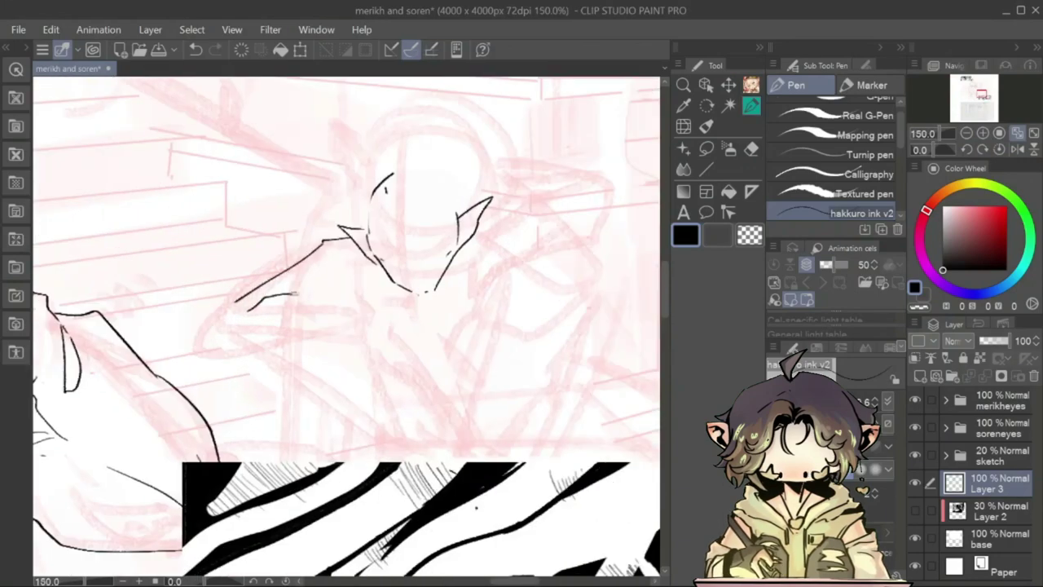
mouse_move(362, 294)
mouse_down()
mouse_move(223, 341)
mouse_move(345, 334)
mouse_move(350, 349)
mouse_move(417, 352)
mouse_up()
key(h)
key(h)
drag(375, 316, 411, 352)
key(h)
- Finish the seated figure's forearm across the chest and rework its curled hand into a fist, checking it in mirrored view
drag(295, 318, 330, 366)
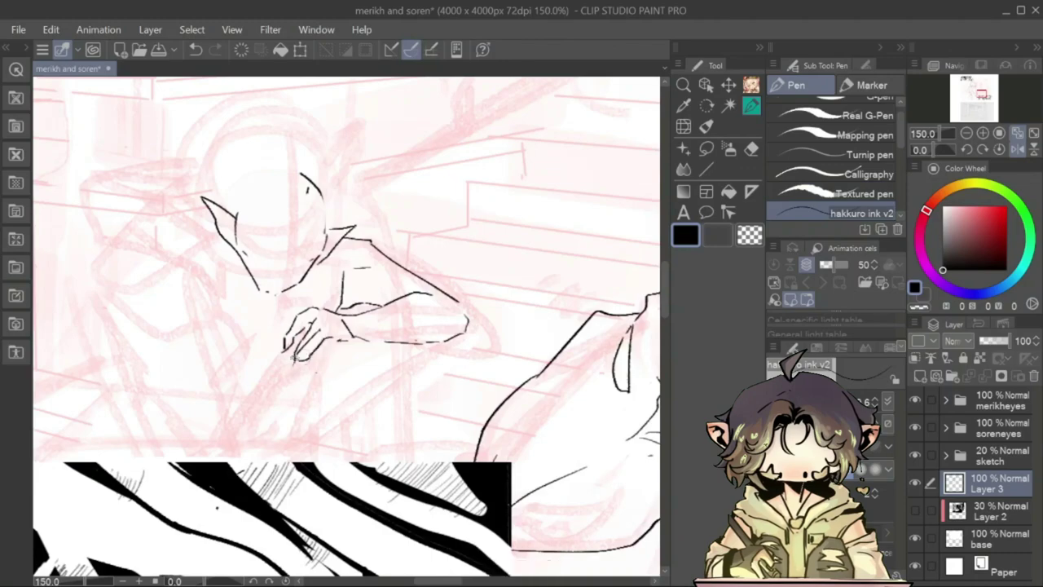
key(h)
key(h)
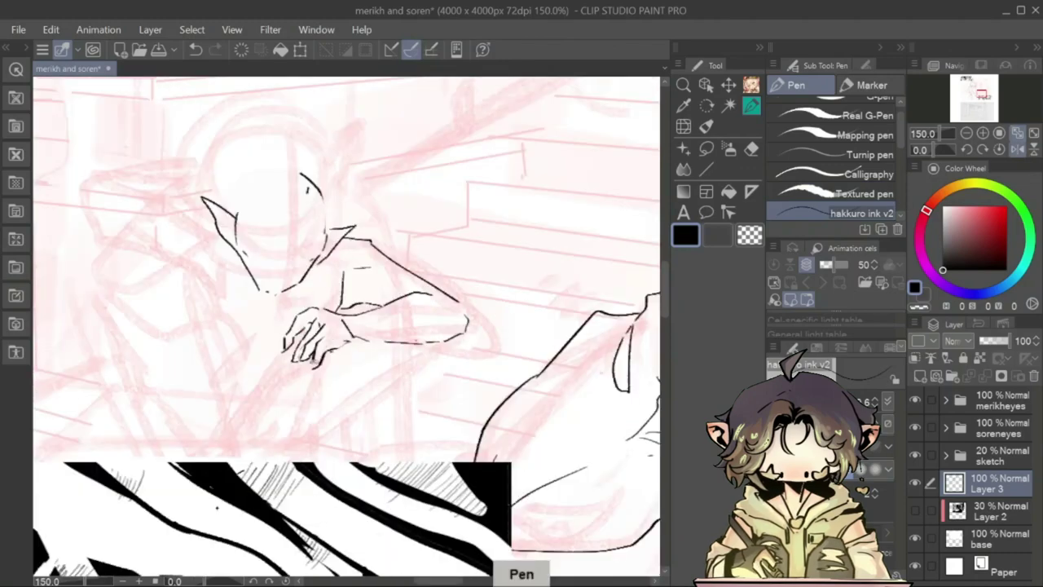
key(h)
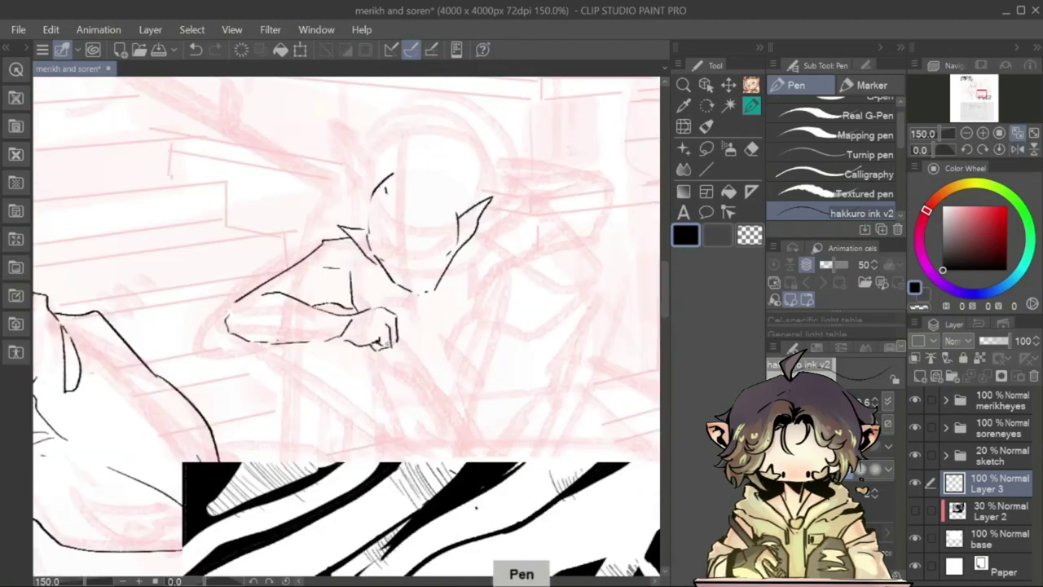
key(h)
key(h)
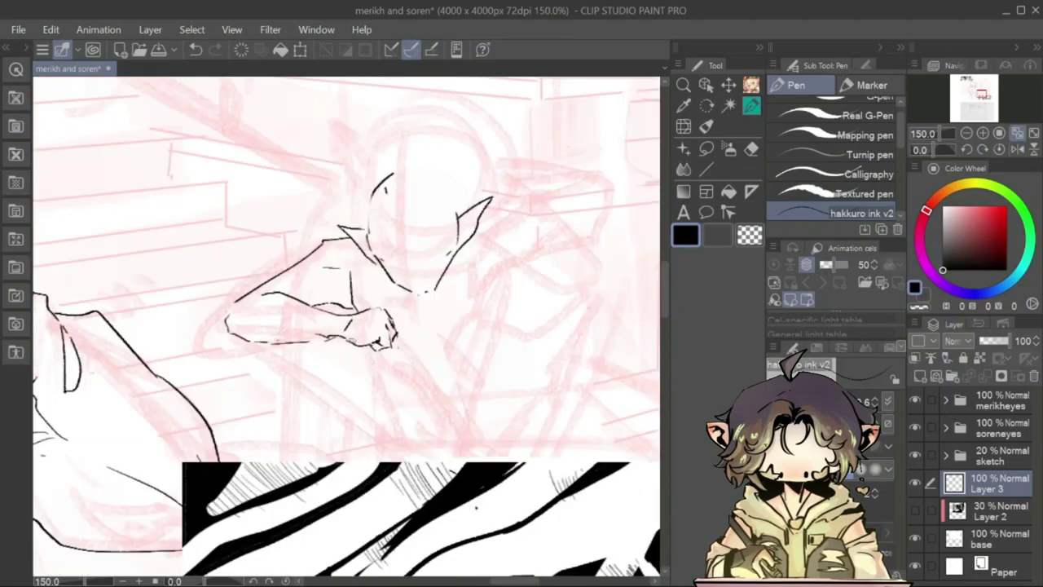
- Ink the seated figure's opposite shoulder and the two long contours of the lowered arm
drag(530, 241, 471, 272)
drag(477, 316, 458, 448)
drag(531, 298, 494, 461)
key(h)
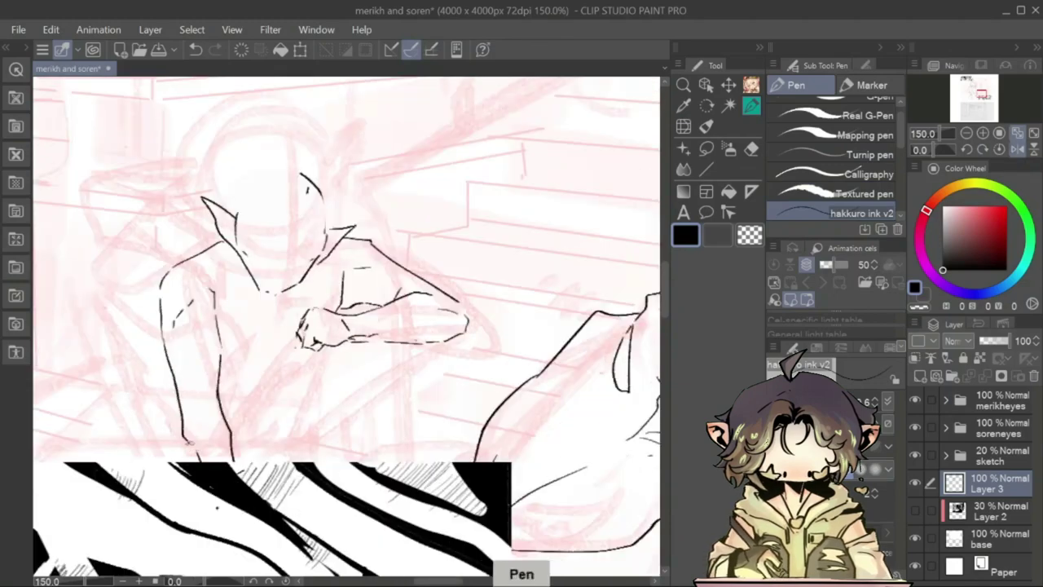
- Ink the lowered arm's forearm rising from the elbow toward the fist
key(h)
key(h)
key(ctrl+alt+0)
key(m)
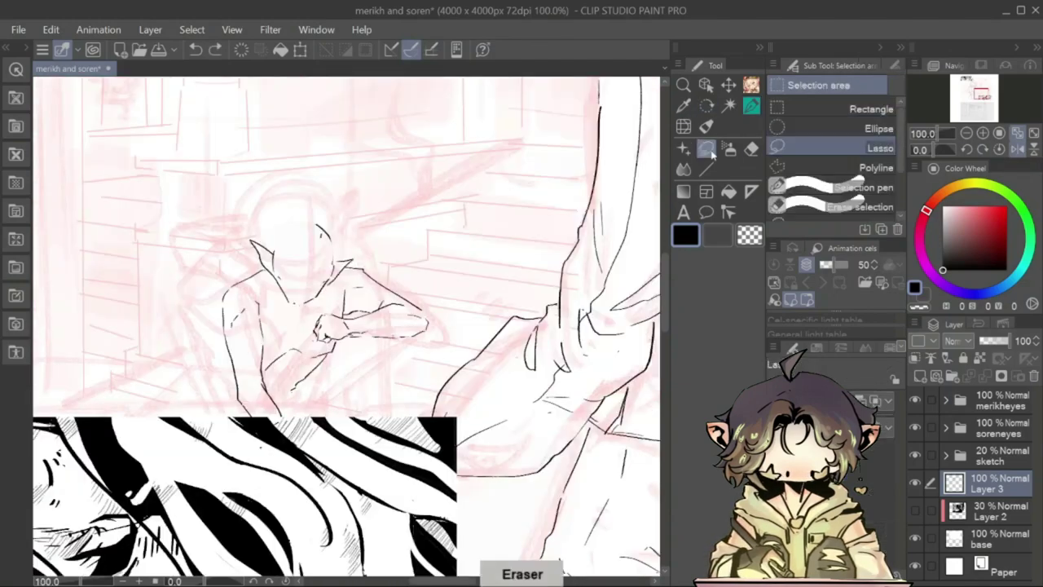
key(k)
key(h)
key(p)
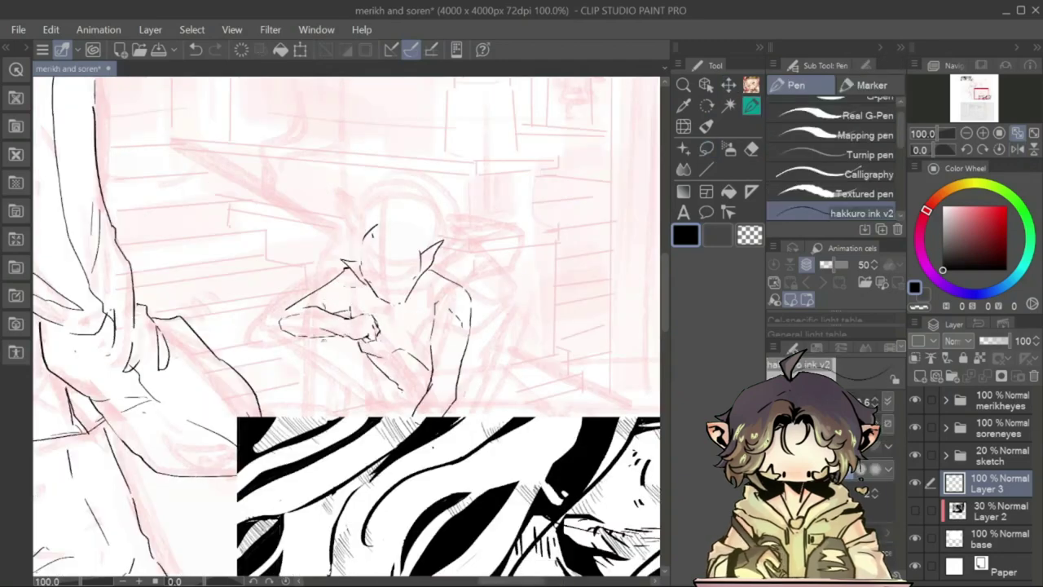
- Ink the seated figure's raised knee and leg contours below the folded arm
drag(321, 337, 310, 391)
key(h)
drag(359, 335, 383, 416)
key(e)
key(h)
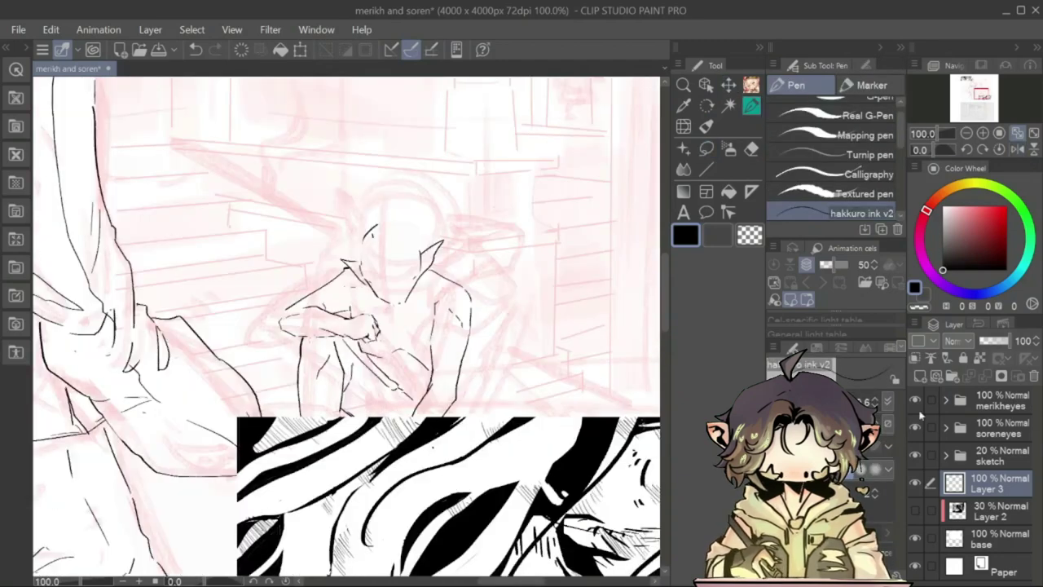
- Hide the merikheyes group and ink the seated figure's side, hip and lower leg contours
key(p)
drag(476, 402, 435, 447)
key(h)
key(e)
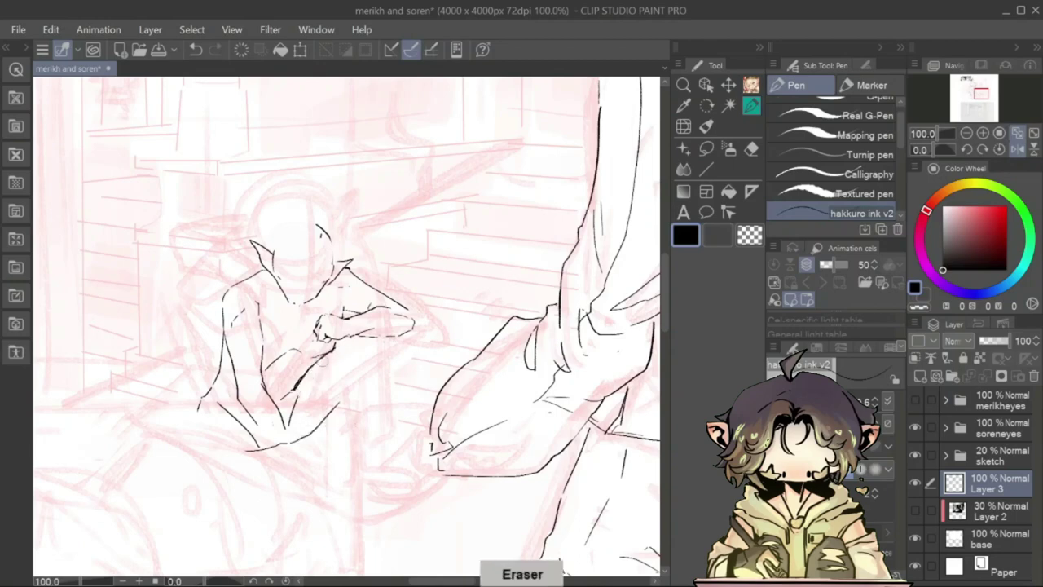
key(h)
key(p)
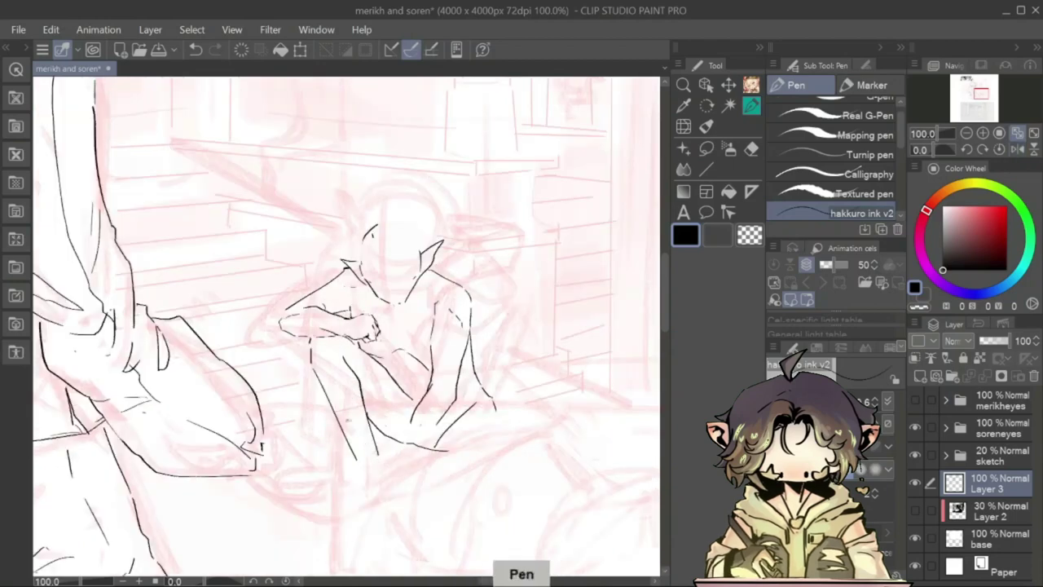
- Redraw the folded forearm angled downward with a closed hand resting at the knee
key(m)
key(e)
key(p)
key(h)
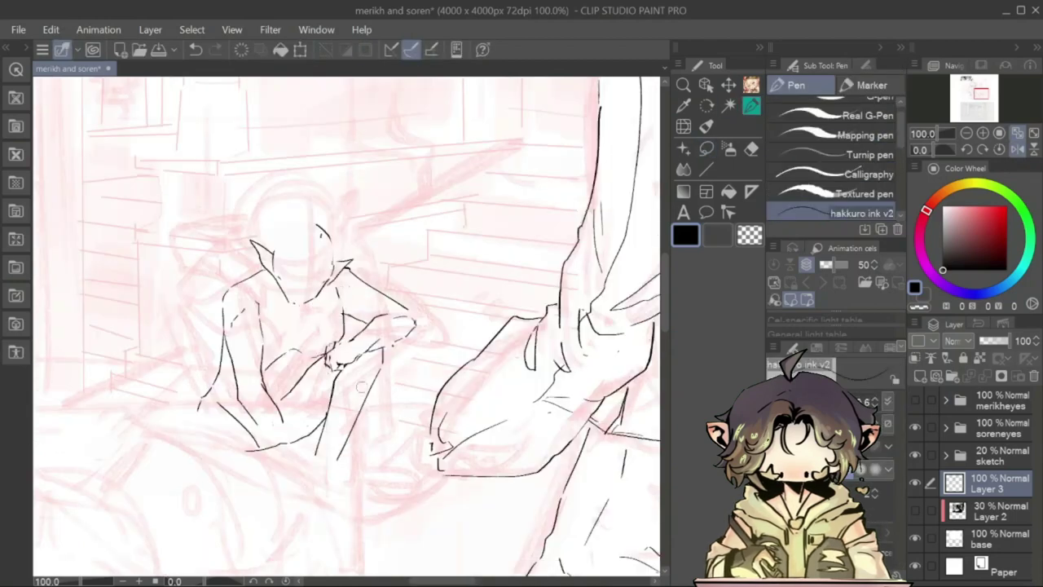
key(h)
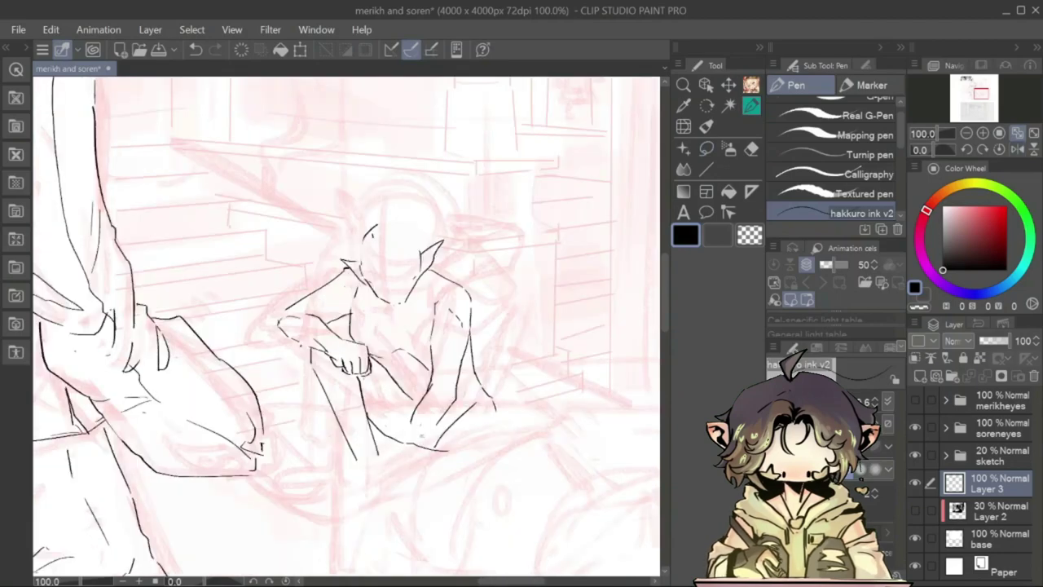
key(h)
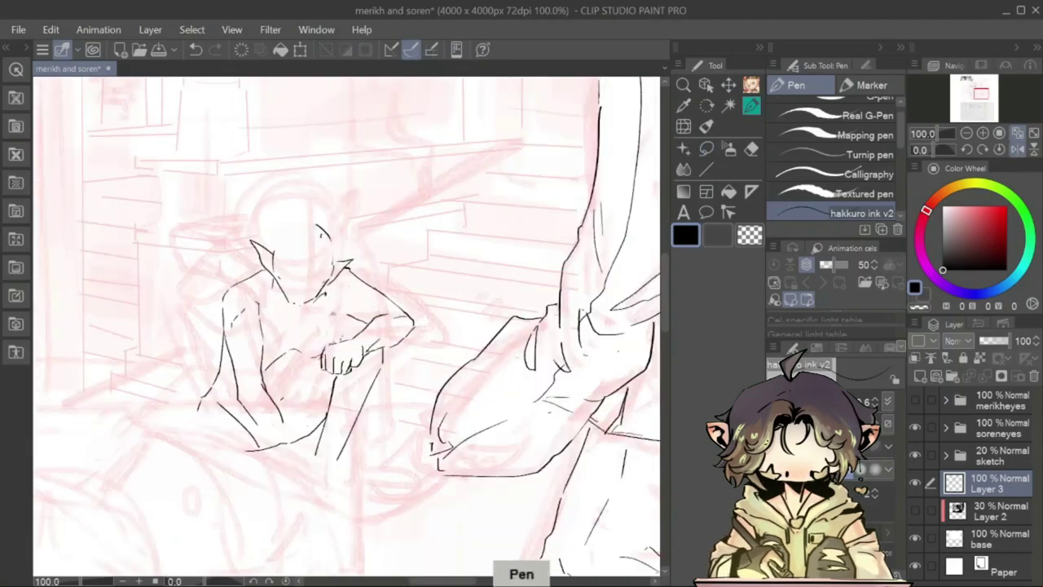
- Erase the leg lines beneath the resting hand and refine the forearm and torso contours
key(h)
drag(412, 340, 366, 393)
key(h)
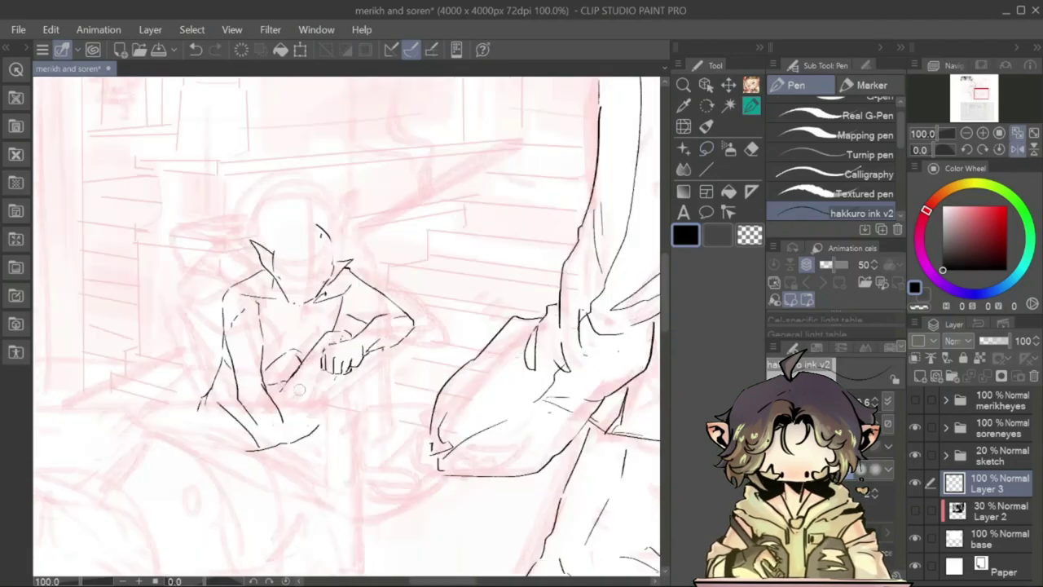
key(h)
- Letter "UGH" beside the seated figure's head and try a diagonal sword line through the hand
drag(268, 263, 328, 205)
mouse_move(326, 372)
mouse_down()
mouse_move(538, 257)
mouse_move(493, 277)
mouse_up()
key(ctrl+z)
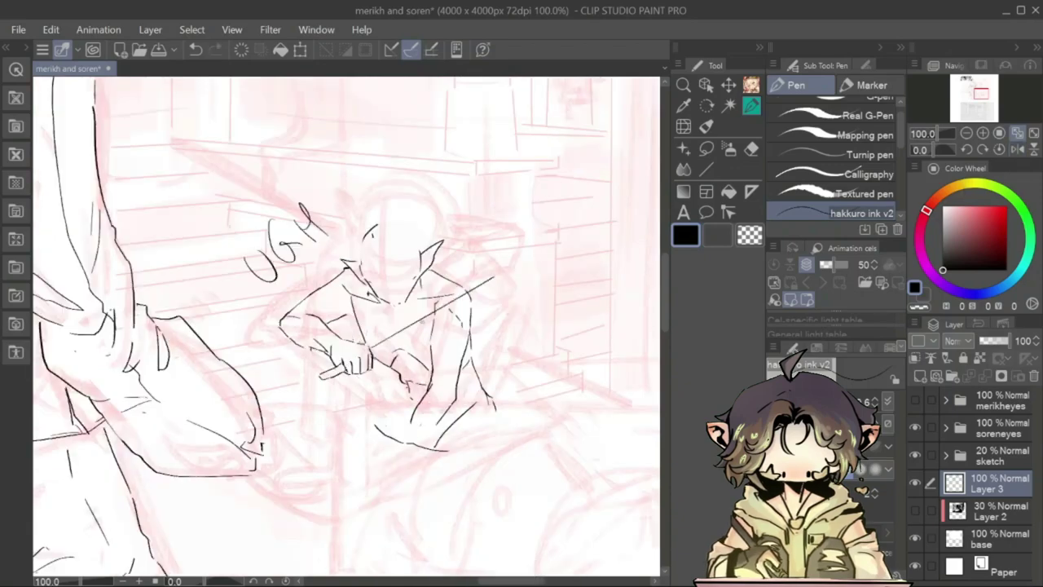
key(ctrl+z)
- Ink the sword held in the closed hand, with wrapped grip, guard and long diagonal blade, checking it mirrored
mouse_move(366, 370)
mouse_down()
mouse_move(379, 338)
mouse_move(525, 243)
mouse_up()
key(h)
key(h)
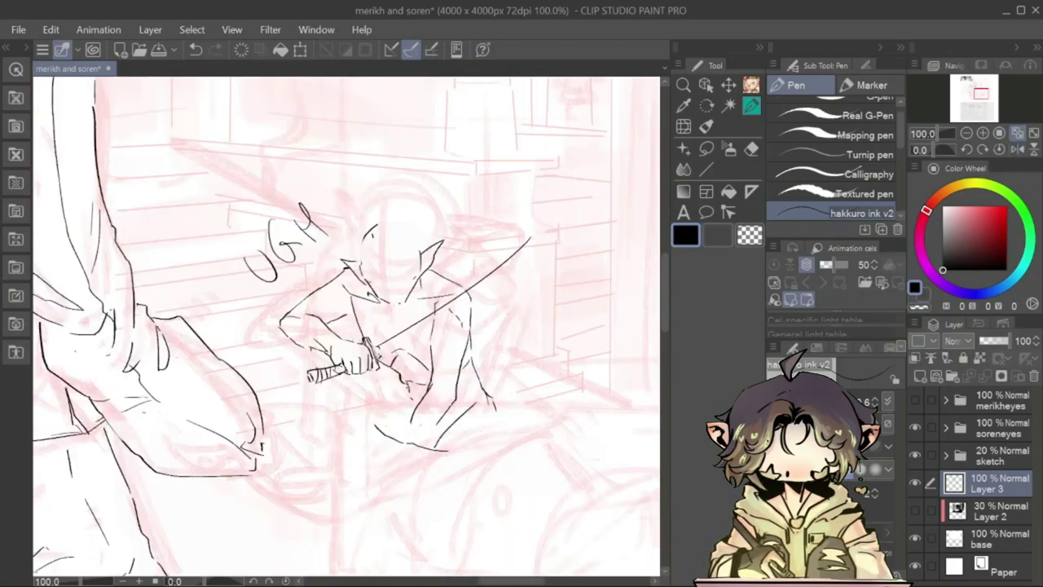
drag(391, 351, 530, 240)
click(1016, 149)
click(1016, 149)
click(1016, 149)
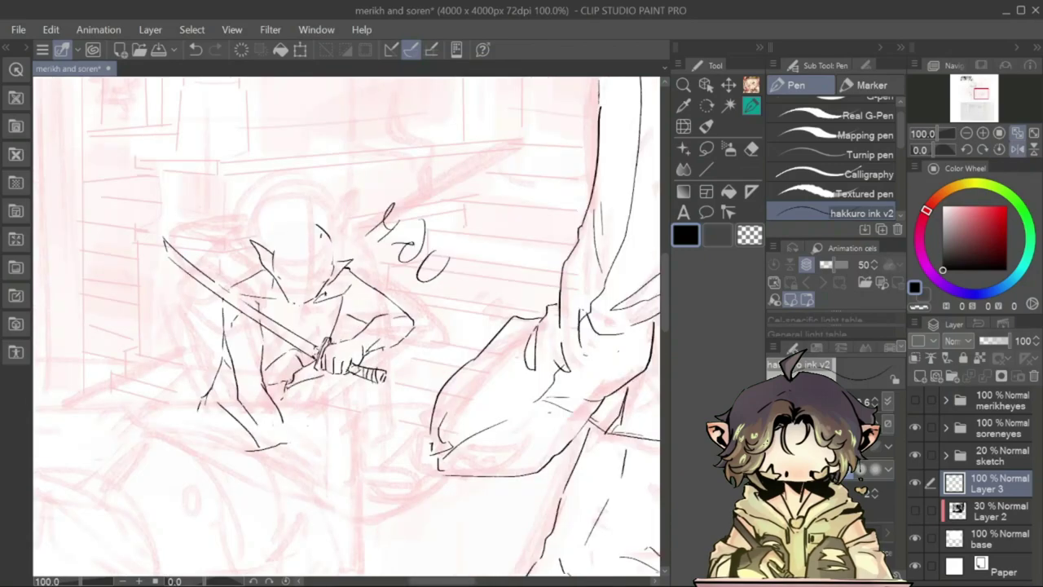
- Try two near-vertical lower-leg contours below the sword hand, and undo them
key(h)
drag(373, 375, 369, 482)
drag(346, 396, 342, 499)
key(h)
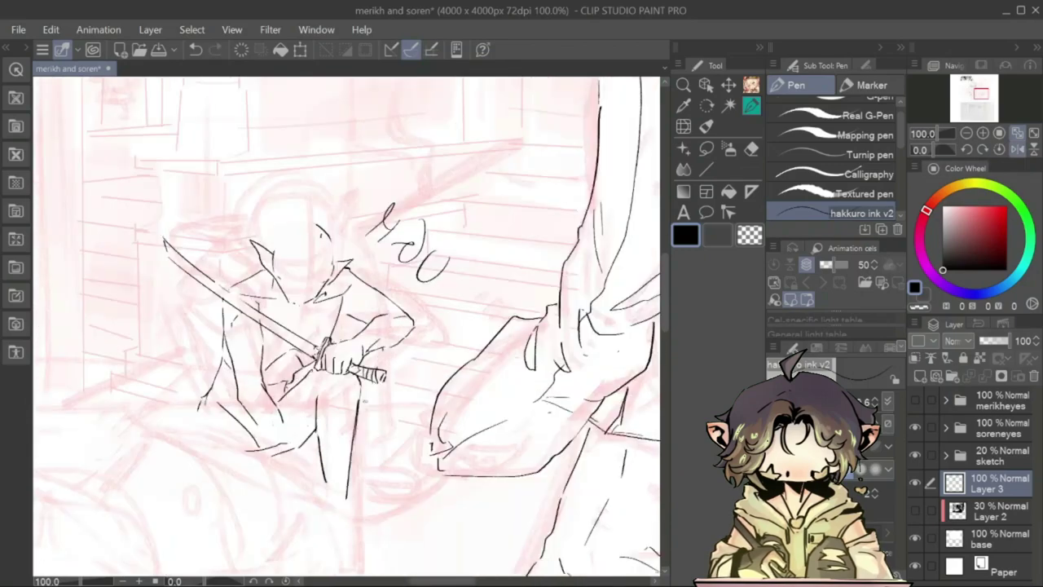
key(h)
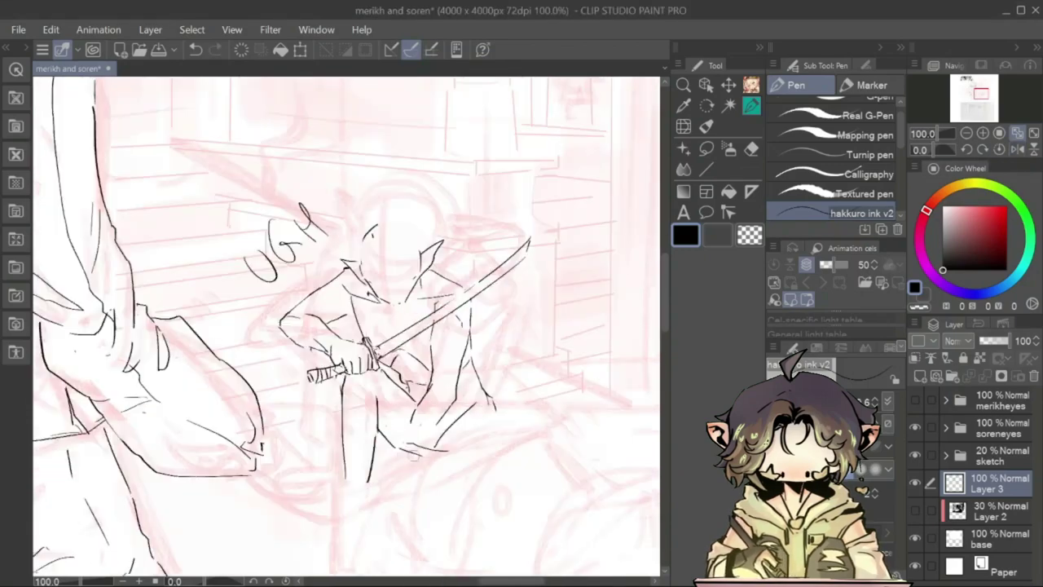
key(ctrl+z)
key(ctrl+z)
- Try an alternative leg pose with slanted contours running down from the sword hand
drag(316, 389, 300, 503)
drag(370, 377, 322, 502)
key(h)
key(h)
drag(365, 376, 331, 502)
drag(361, 394, 399, 455)
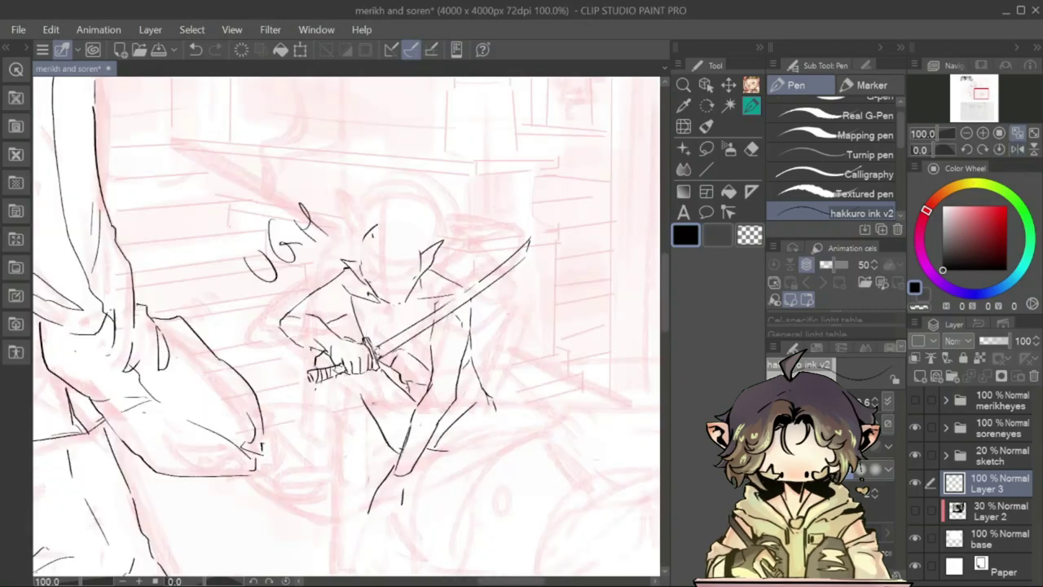
- Ink the raised knee and leg below the sword grip, and show the merikheyes group
drag(352, 377, 324, 489)
drag(314, 380, 298, 474)
scroll(346, 326, down, 3)
key(e)
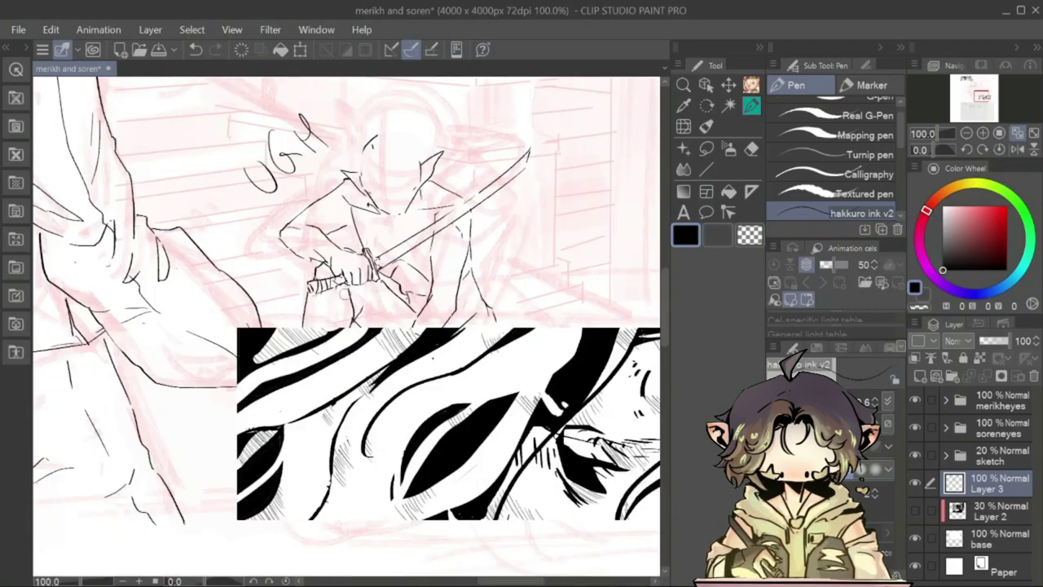
- Ink the seated figure's face, ragged cape edges and neck cloth, checking them in mirrored view
key(ctrl+plus)
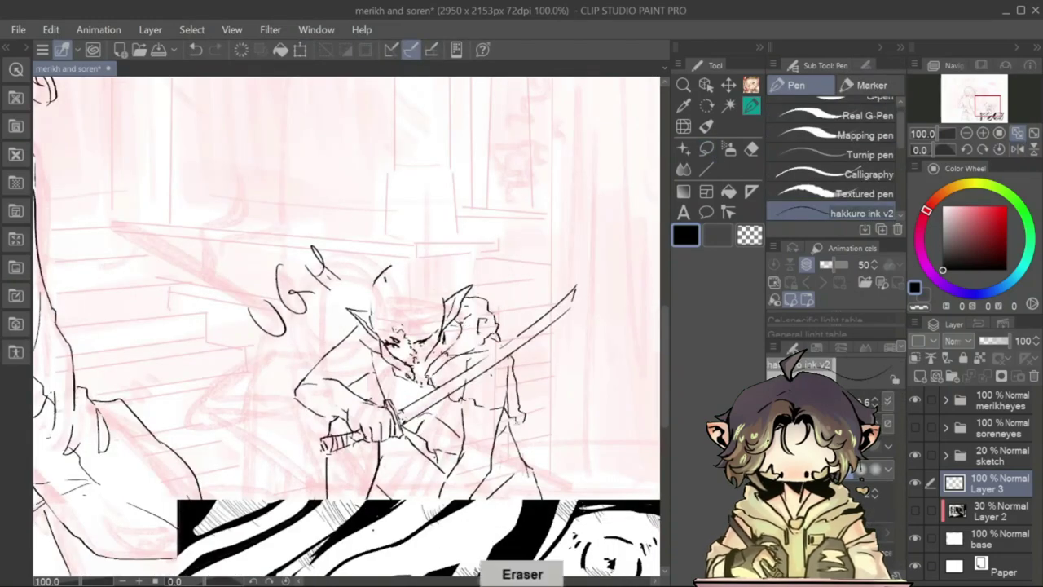
key(h)
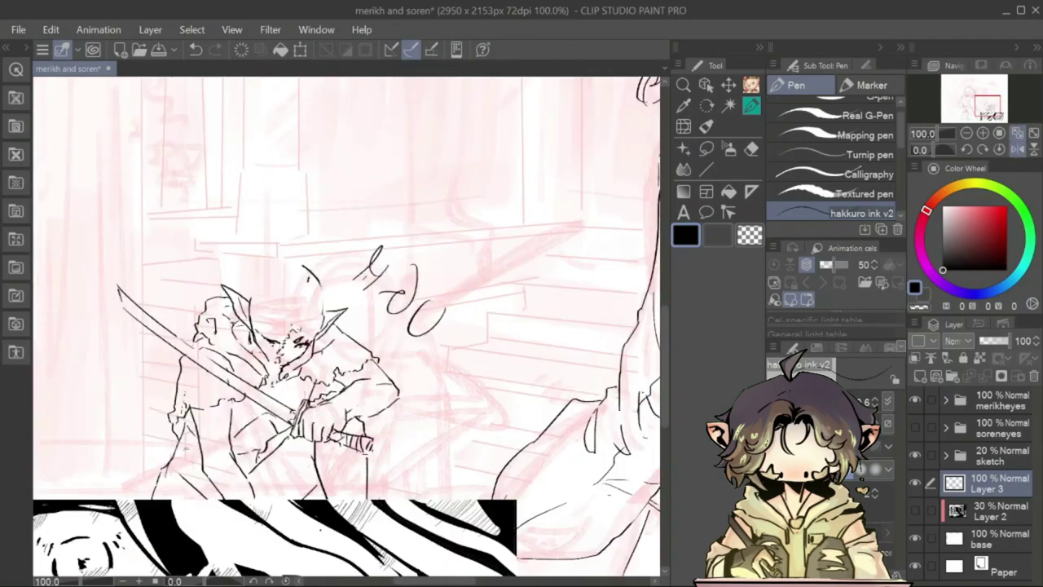
key(h)
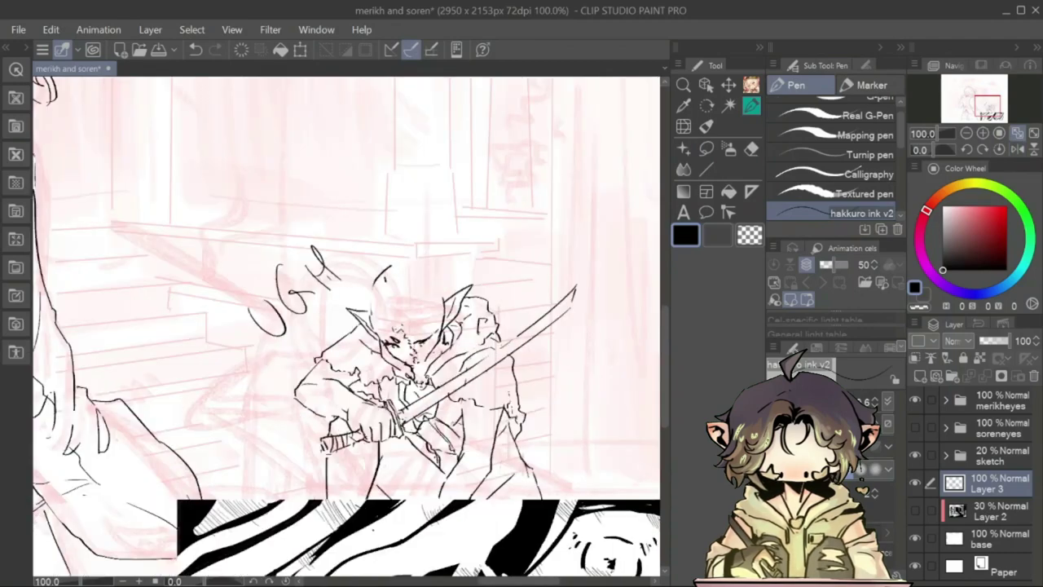
scroll(346, 326, down, 3)
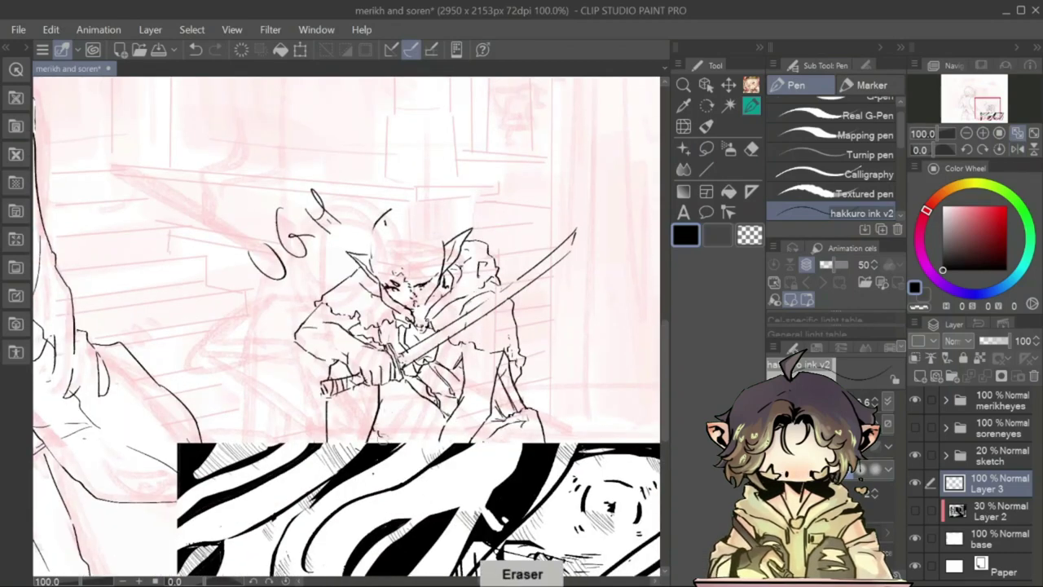
- Ink the trouser folds around the knees, the gathered sleeve cuff and the hanging cloak folds
key(e)
drag(373, 432, 328, 405)
key(h)
key(ctrl+z)
key(b)
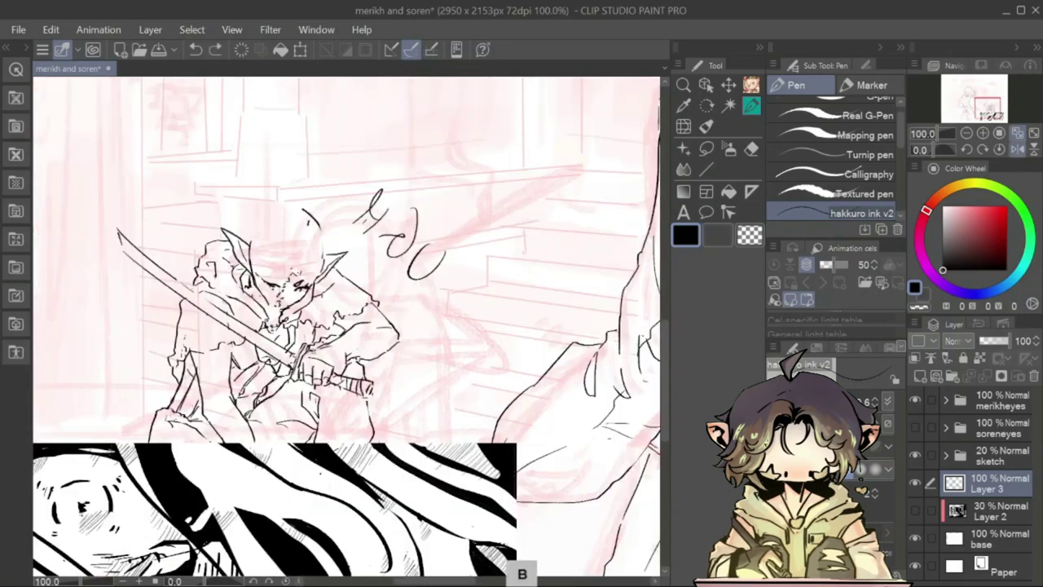
key(h)
key(e)
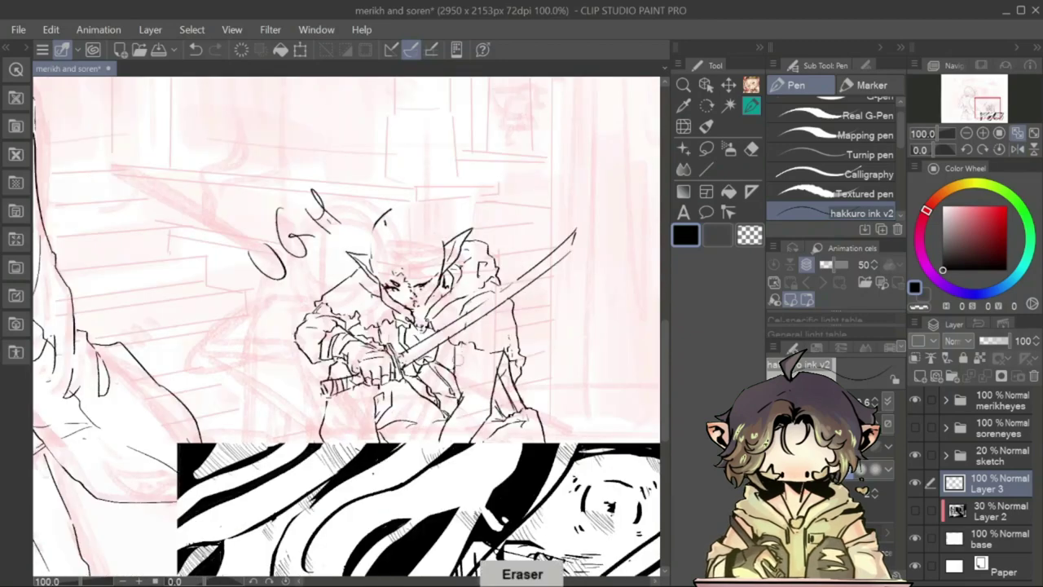
drag(505, 359, 494, 402)
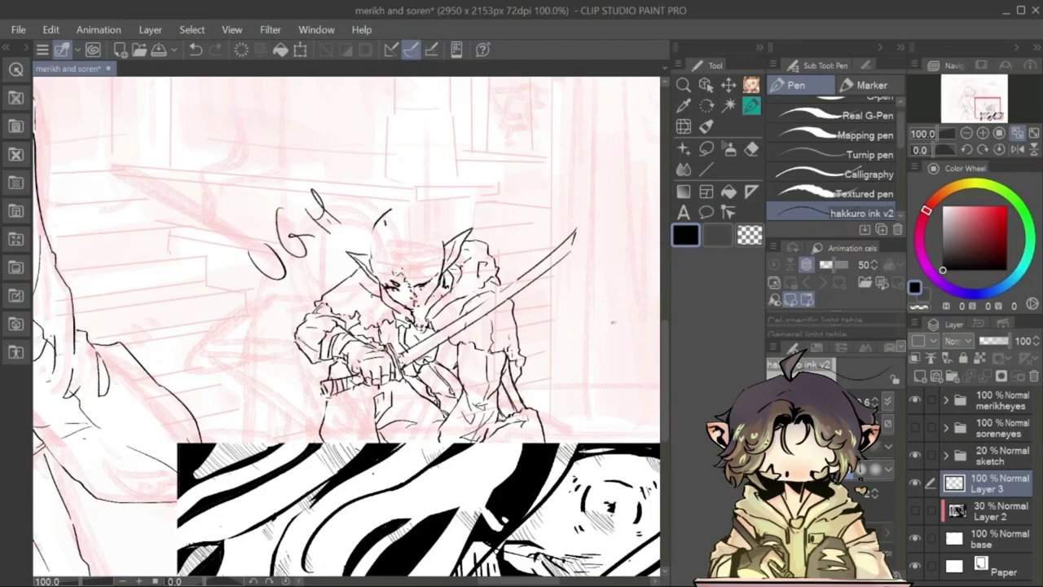
- Ink the hair strands framing the seated figure's face, cleaning overlapping face and ear lines with the eraser
drag(401, 246, 440, 293)
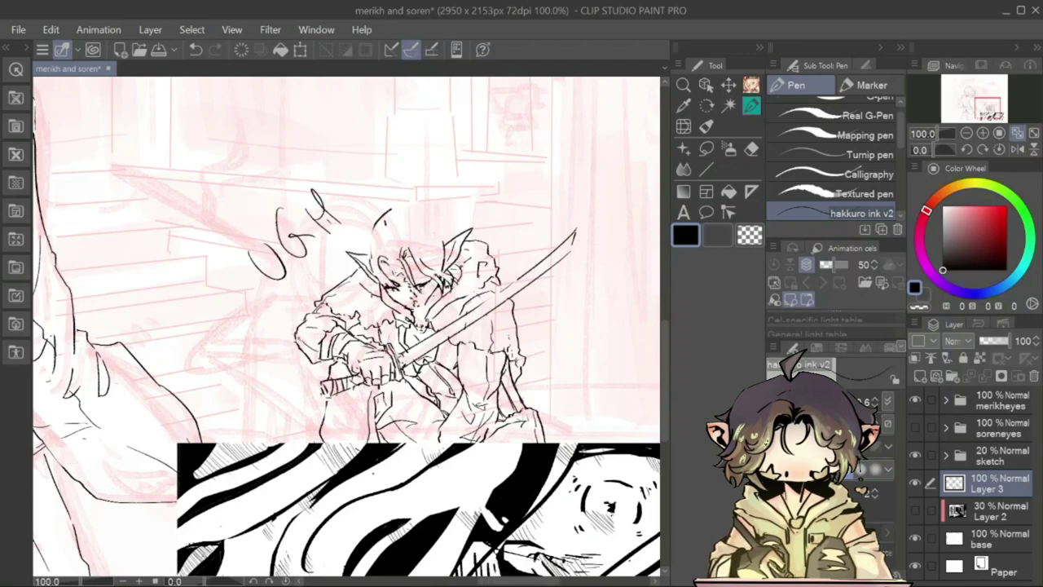
key(e)
drag(383, 256, 387, 300)
key(p)
key(e)
drag(428, 244, 452, 273)
key(p)
drag(371, 249, 375, 283)
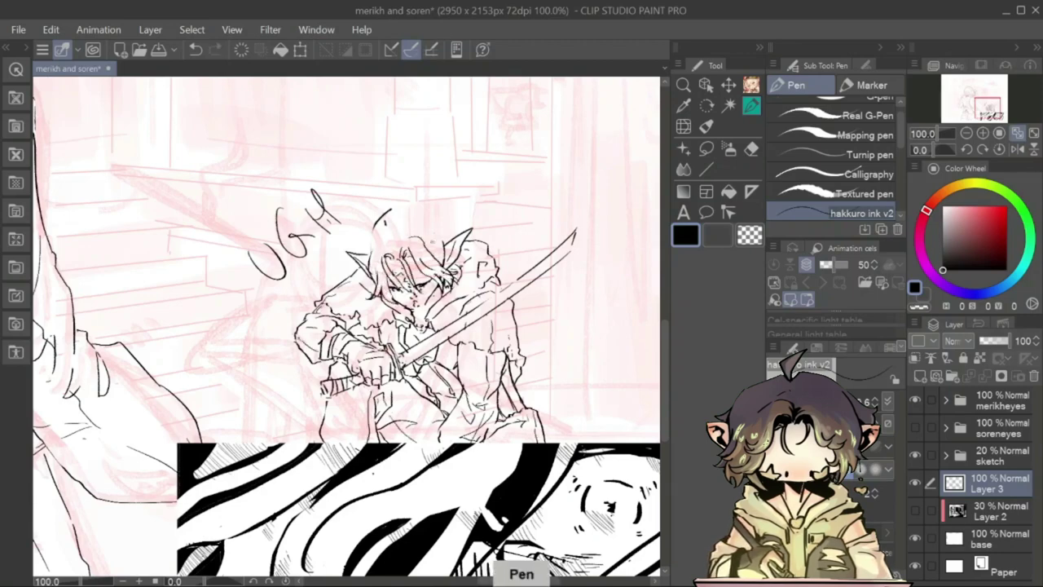
- Finish the tied-up hair, hide the sketch group and fill the eye area with black shadow
key(h)
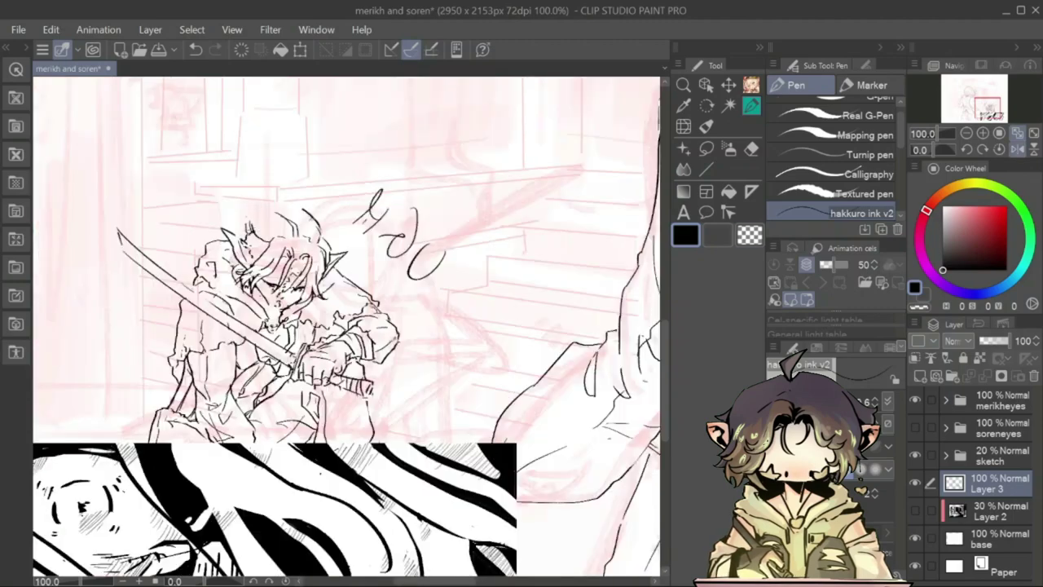
key(h)
key(e)
key(ctrl+minus)
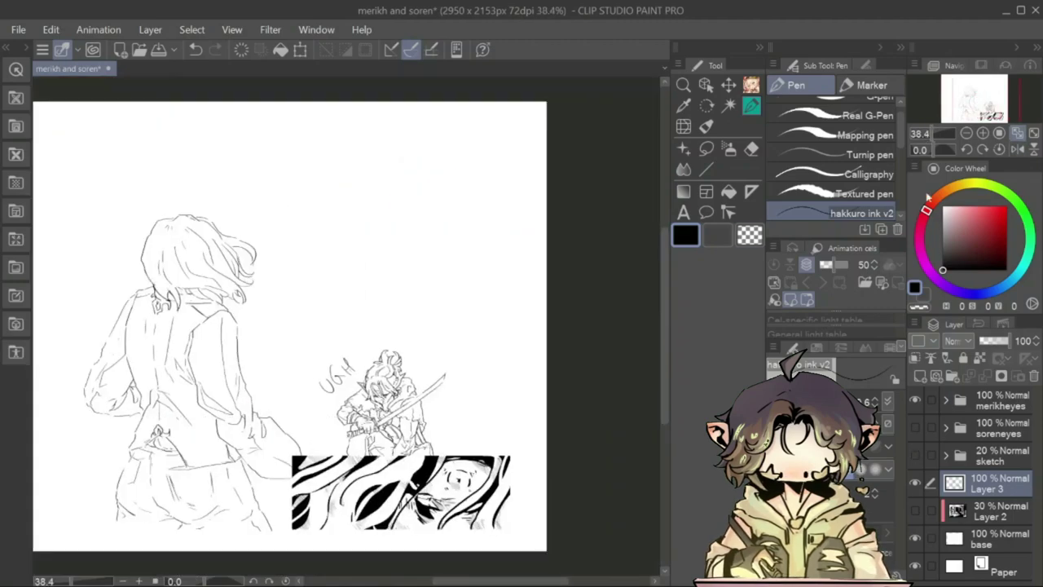
key(ctrl+plus)
key(ctrl+plus)
key(ctrl+plus)
key(ctrl+plus)
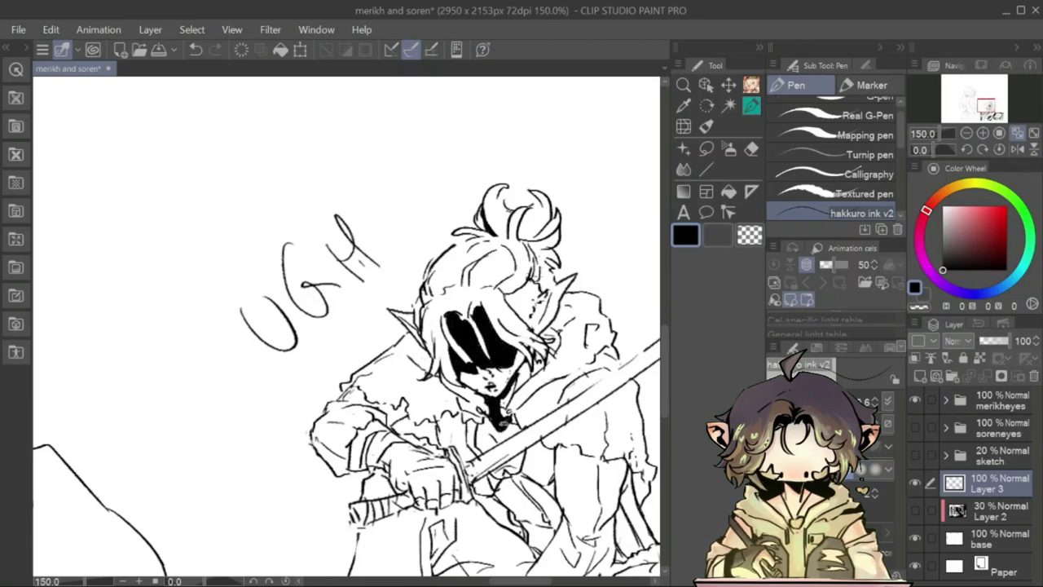
- Erase the "UGH" lettering and extend the black shadow around the seated figure's neck and ear
drag(499, 423, 526, 365)
mouse_move(378, 224)
mouse_down()
mouse_move(372, 268)
mouse_move(269, 350)
mouse_up()
key(e)
mouse_move(574, 298)
mouse_down()
mouse_move(558, 330)
mouse_move(566, 318)
mouse_up()
key(p)
drag(570, 281, 542, 330)
- Check the whole page, and deepen the black shadows around the seated figure's face and collar
key(ctrl+minus)
key(ctrl+minus)
key(ctrl+minus)
key(ctrl+minus)
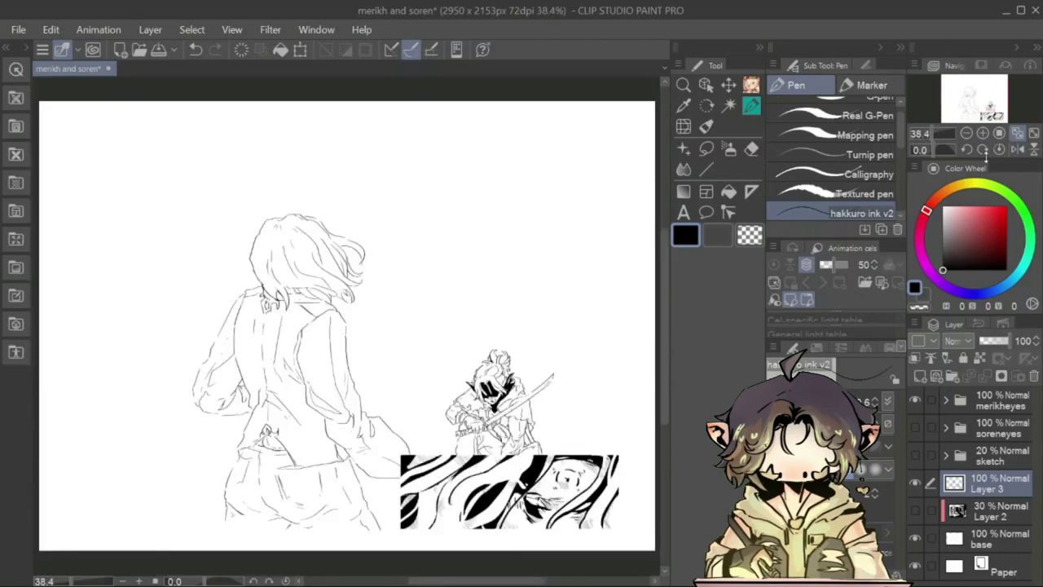
key(ctrl+plus)
key(ctrl+plus)
key(ctrl+plus)
key(ctrl+plus)
drag(489, 381, 471, 404)
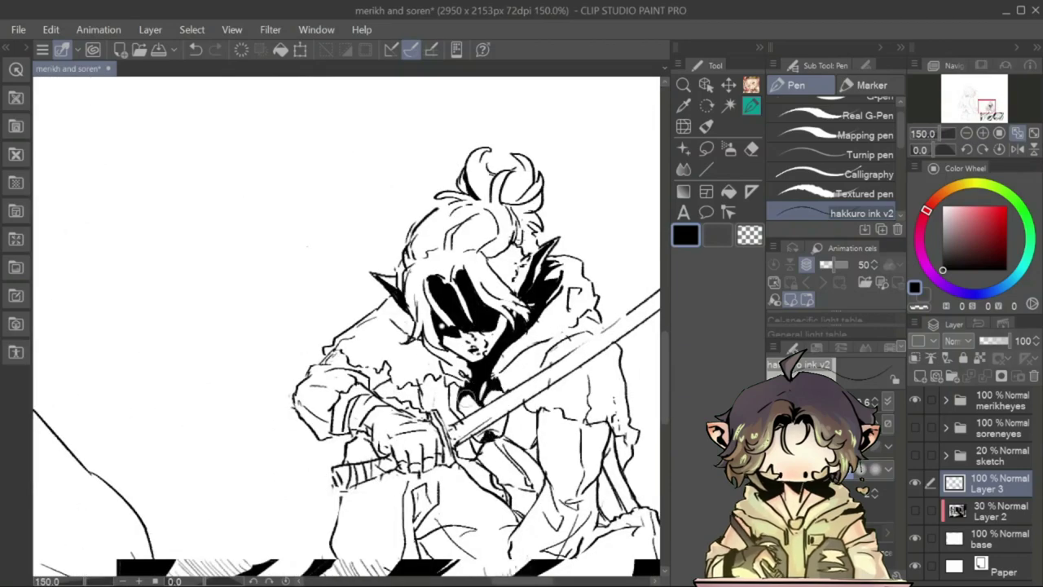
- Fill black shadows on the seated figure's torso beneath the sword, along the cloak's ragged edge and over the shoulder
mouse_move(509, 444)
mouse_down()
mouse_move(485, 481)
mouse_move(468, 448)
mouse_up()
key(e)
key(p)
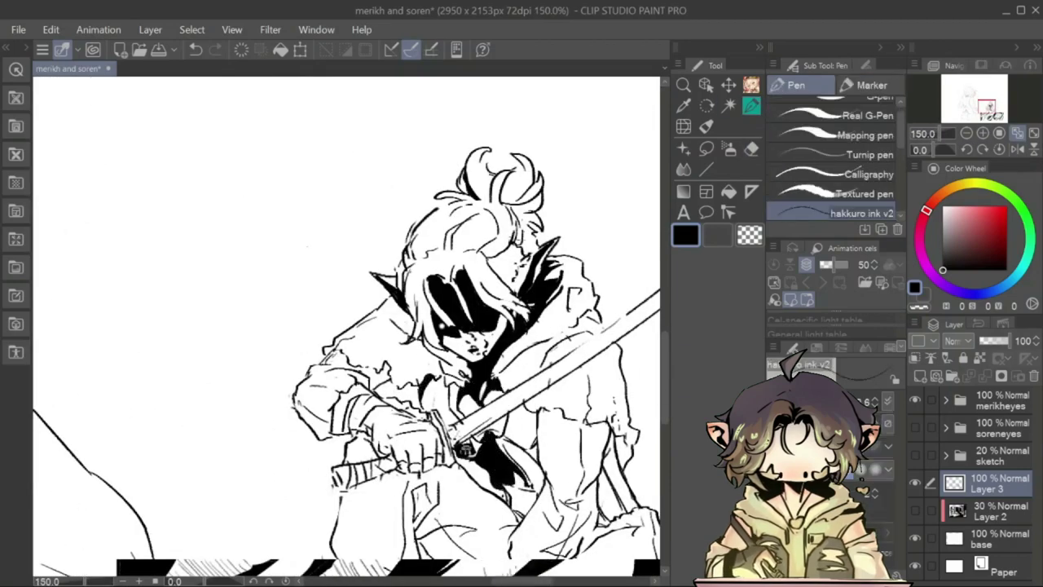
scroll(347, 330, down, 2)
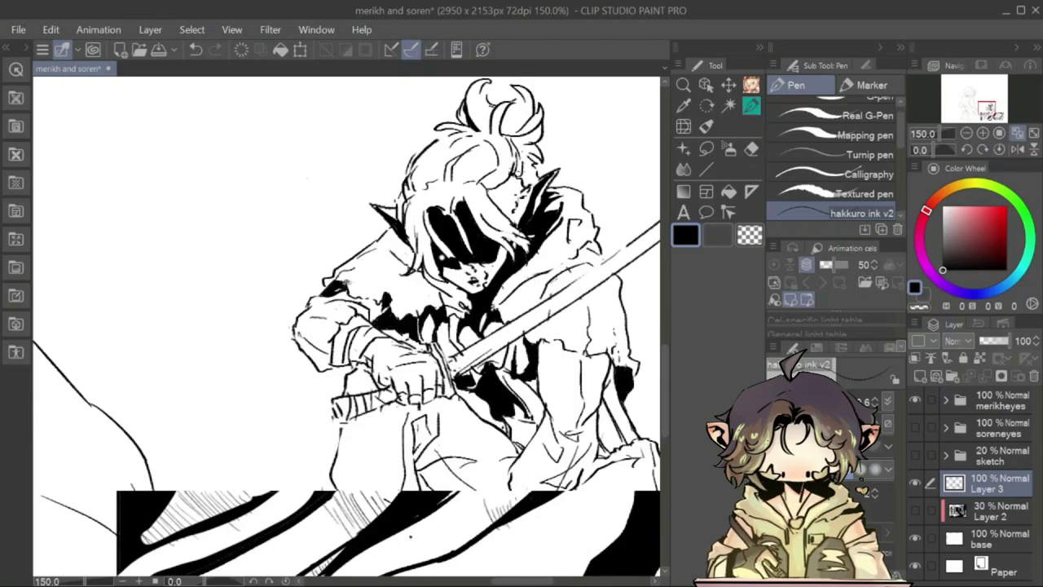
drag(396, 238, 364, 256)
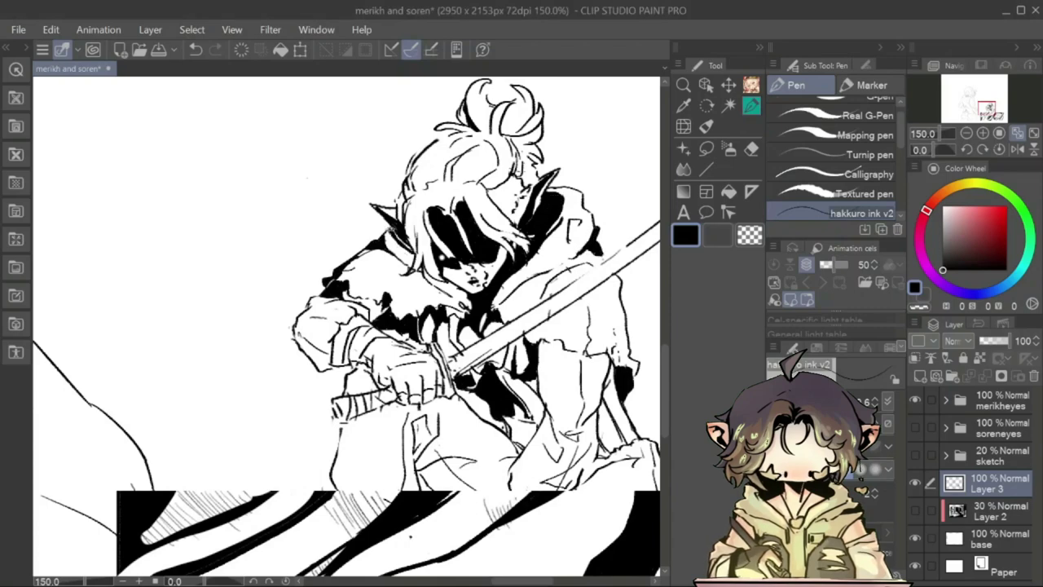
scroll(555, 211, down, 2)
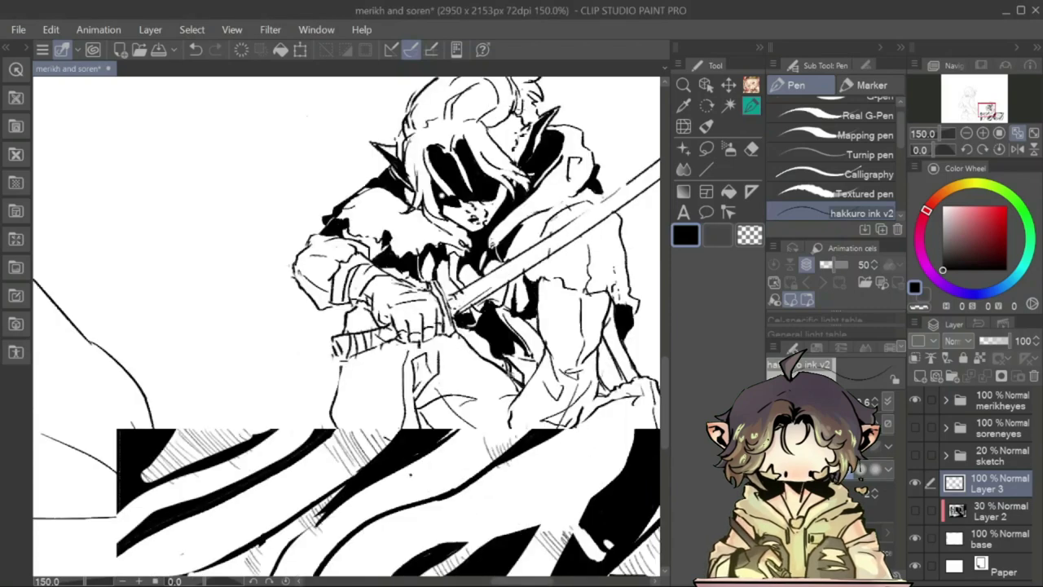
- Ink solid black shadows behind the seated figure's resting arm and hand, and along the edges of the legs
scroll(489, 285, right, 3)
drag(463, 316, 480, 303)
scroll(346, 326, left, 2)
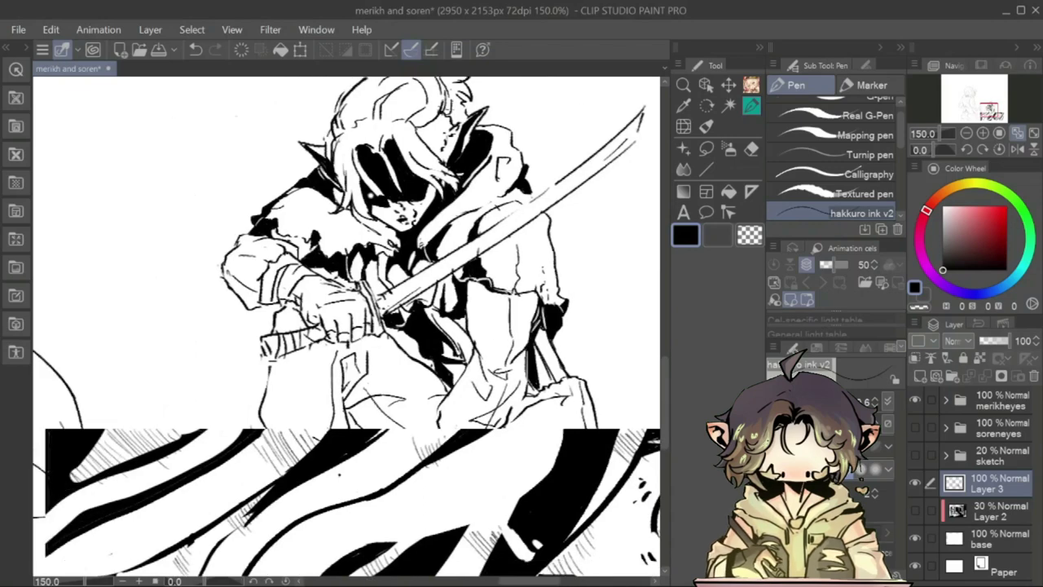
mouse_move(533, 387)
mouse_down()
mouse_move(518, 434)
mouse_move(553, 420)
mouse_up()
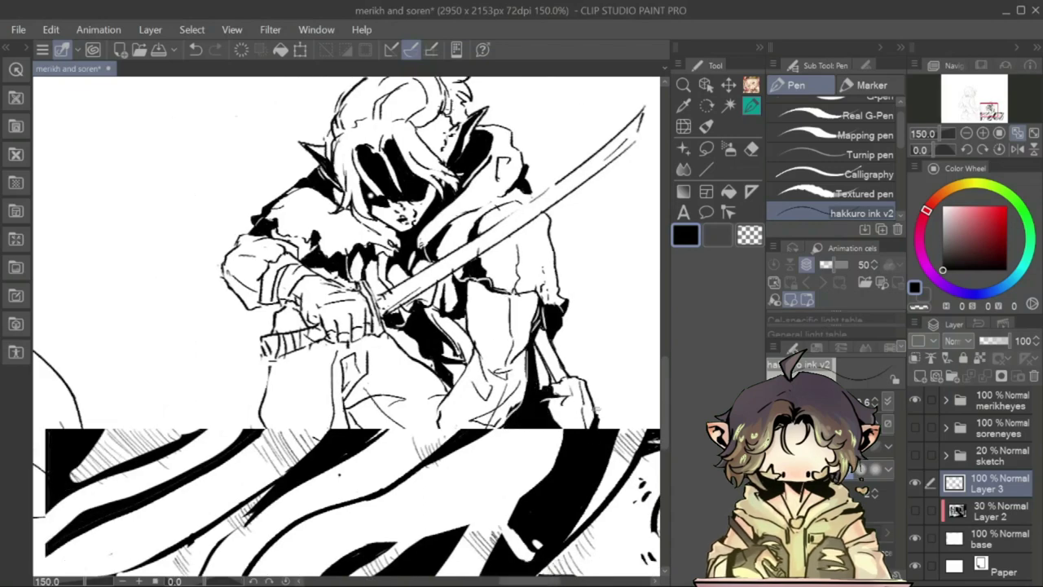
drag(277, 366, 273, 424)
drag(346, 371, 335, 428)
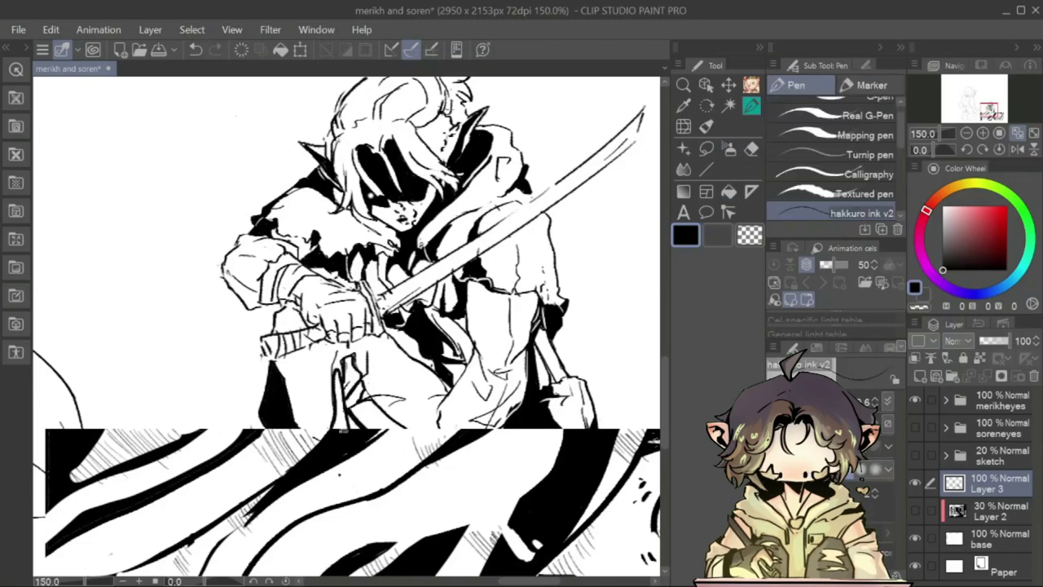
drag(356, 355, 349, 383)
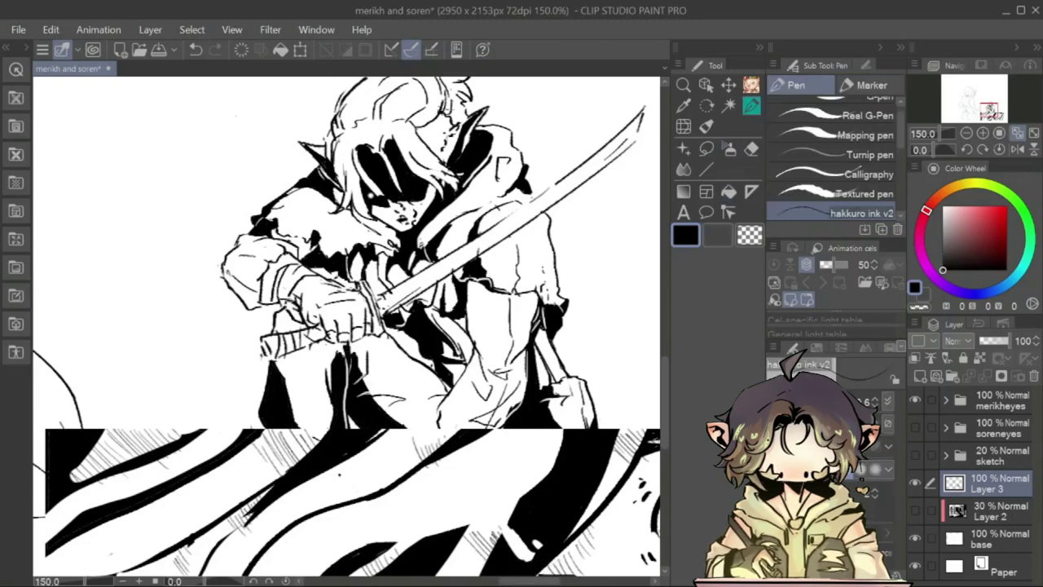
- Fill the seated figure's lap with black, and shade the sword's hilt and the hand gripping it
click(1017, 149)
key(h)
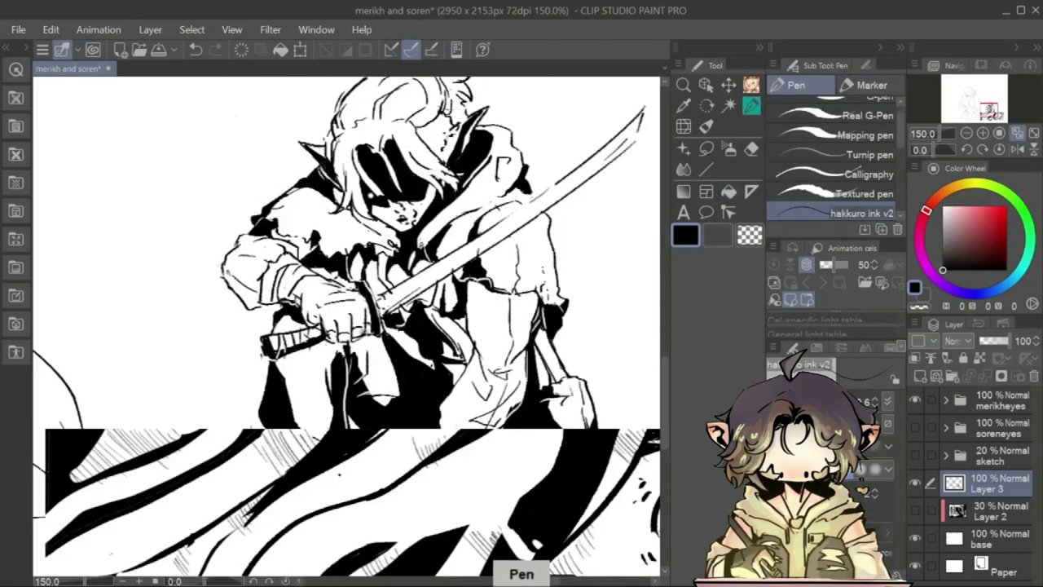
key(h)
key(e)
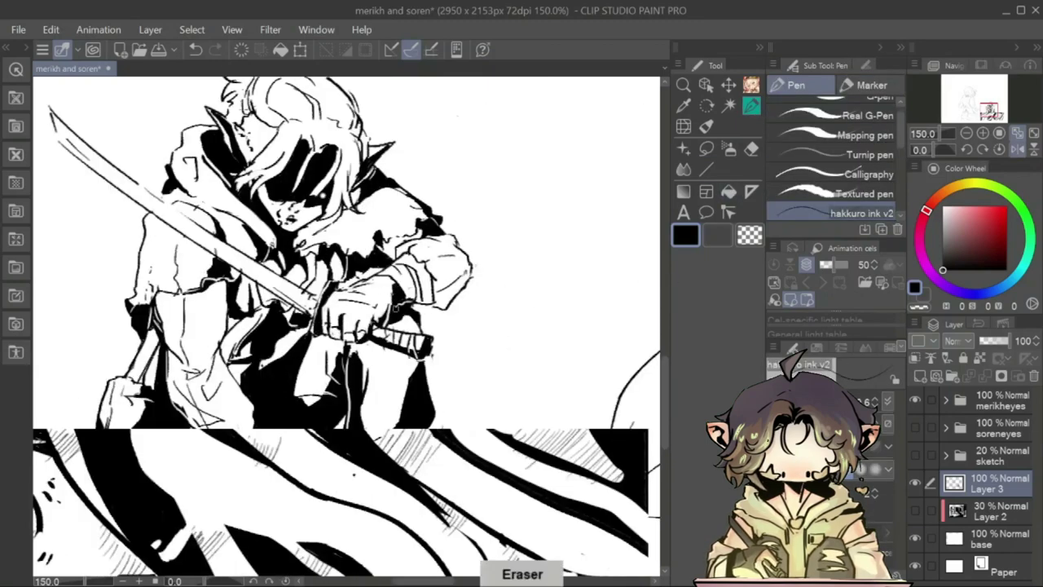
key(h)
key(p)
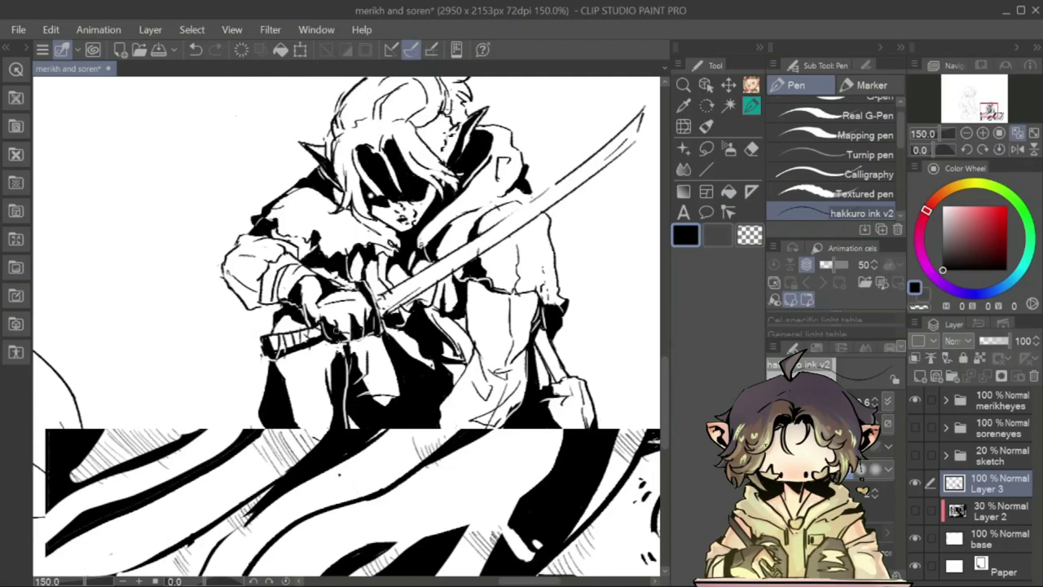
- Add black shadows to the elbow and sleeve of the sword arm, and ink fold lines on the opposite shoulder
key(h)
key(h)
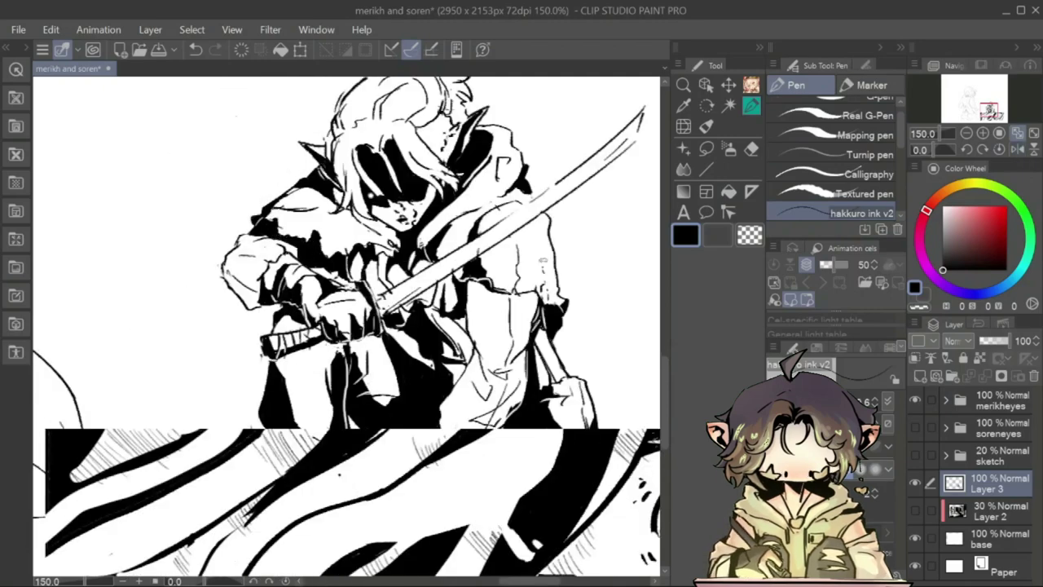
key(p)
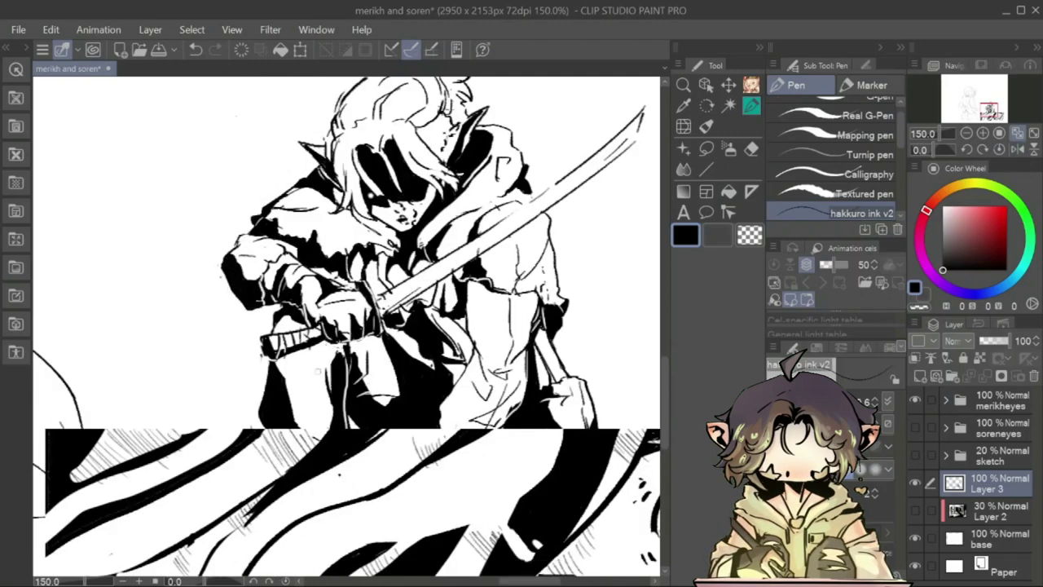
key(h)
key(h)
- Fill the seated figure's whole face with black shadow, leaving thin light lines for the jaw and hair strands
key(b)
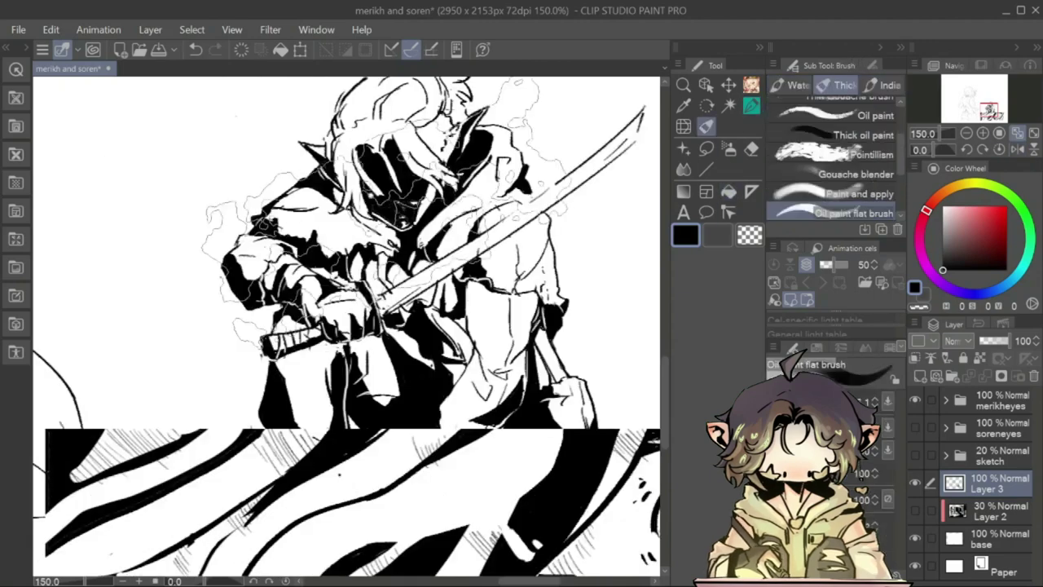
key(p)
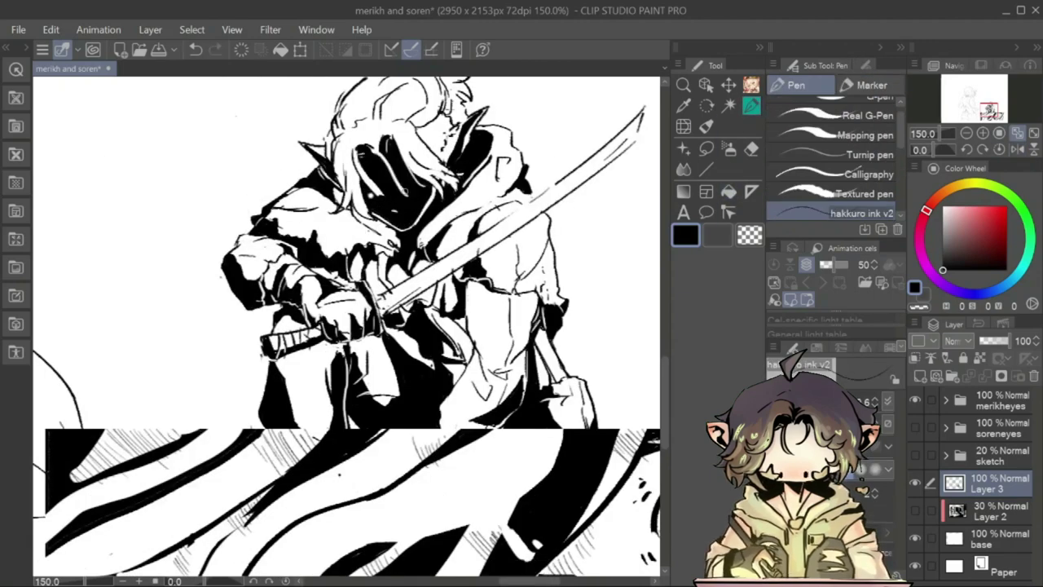
key(h)
key(h)
scroll(346, 326, up, 2)
key(ctrl+z)
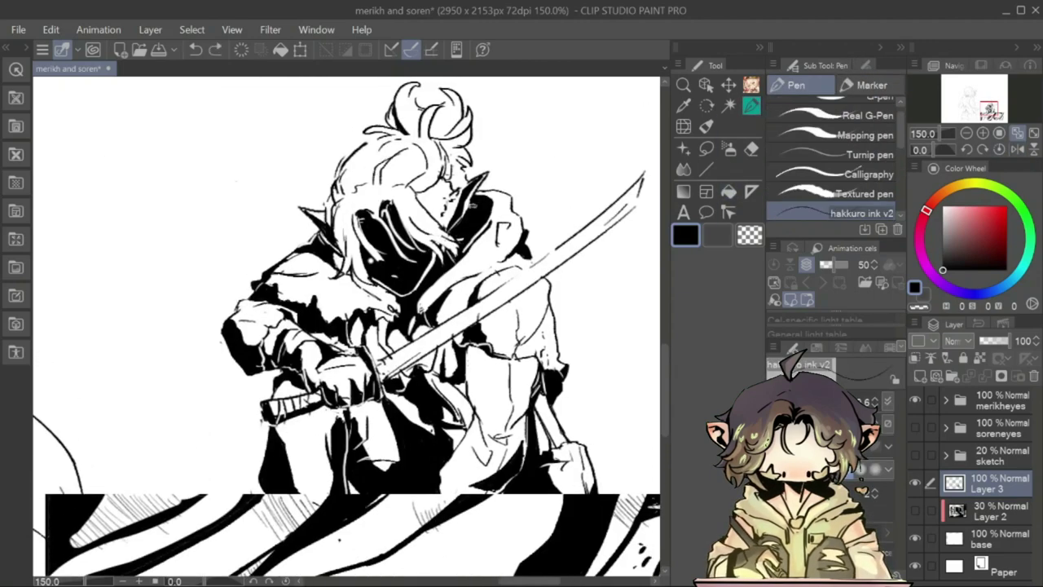
key(ctrl+y)
- Fill the seated figure's chest and inner collar folds with black around the sword blade, checking the drawing mirrored
key(h)
key(h)
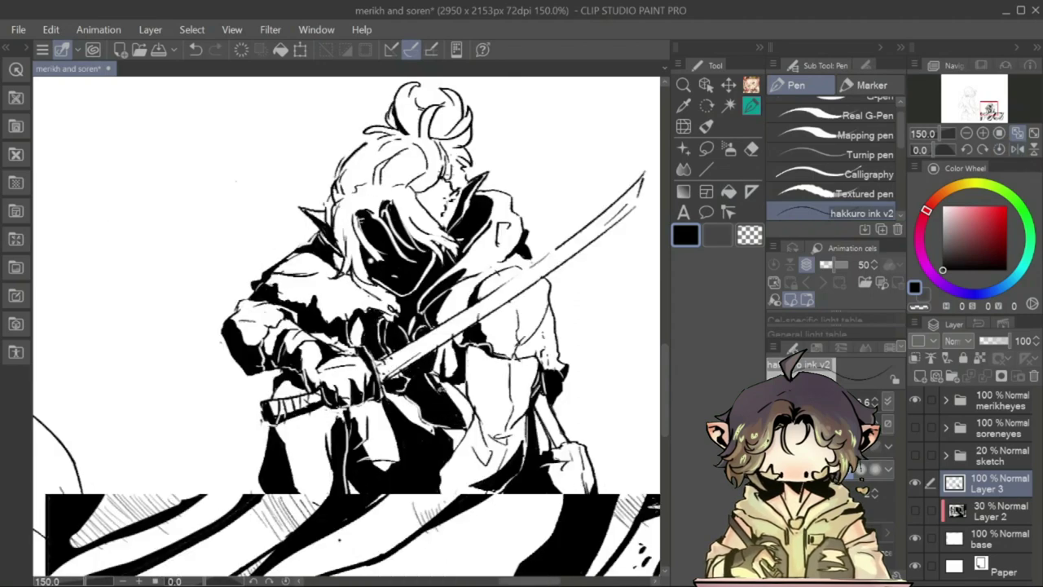
key(h)
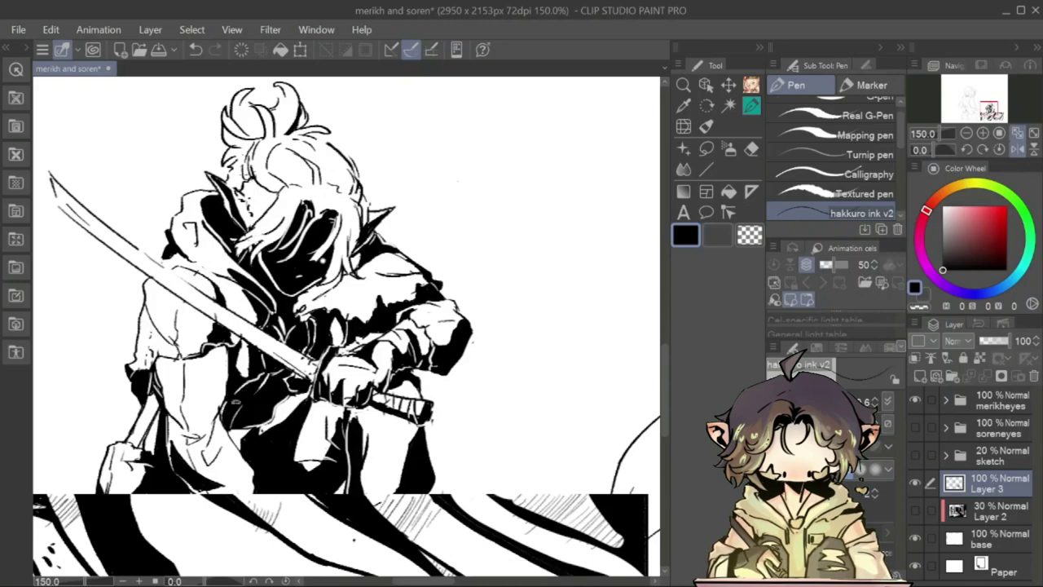
key(h)
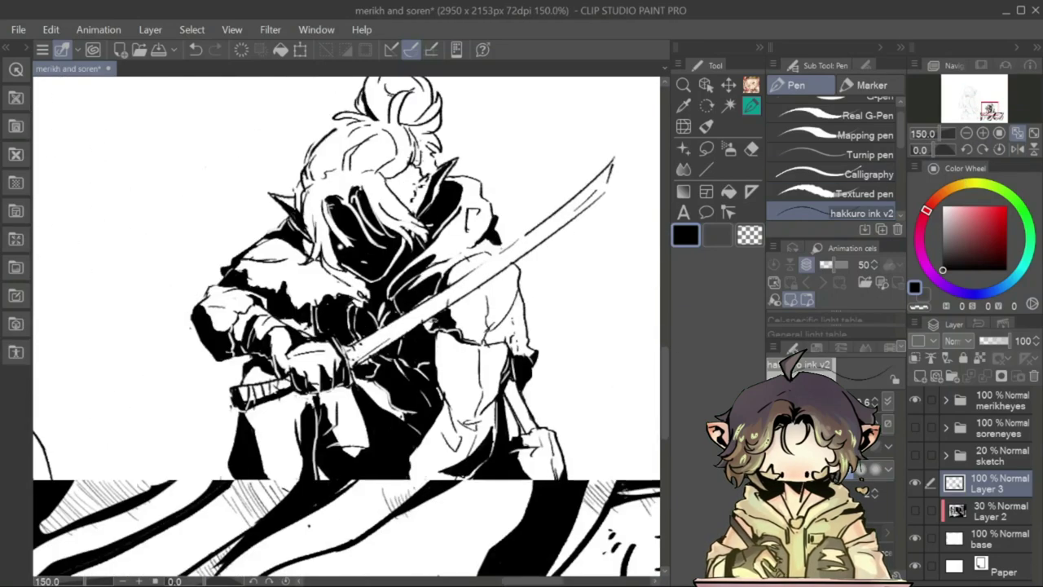
- Cover most of the cloak over the seated figure's sword-arm shoulder with black shadow, leaving small light patches
mouse_move(363, 261)
mouse_down()
mouse_move(326, 297)
mouse_move(290, 306)
mouse_up()
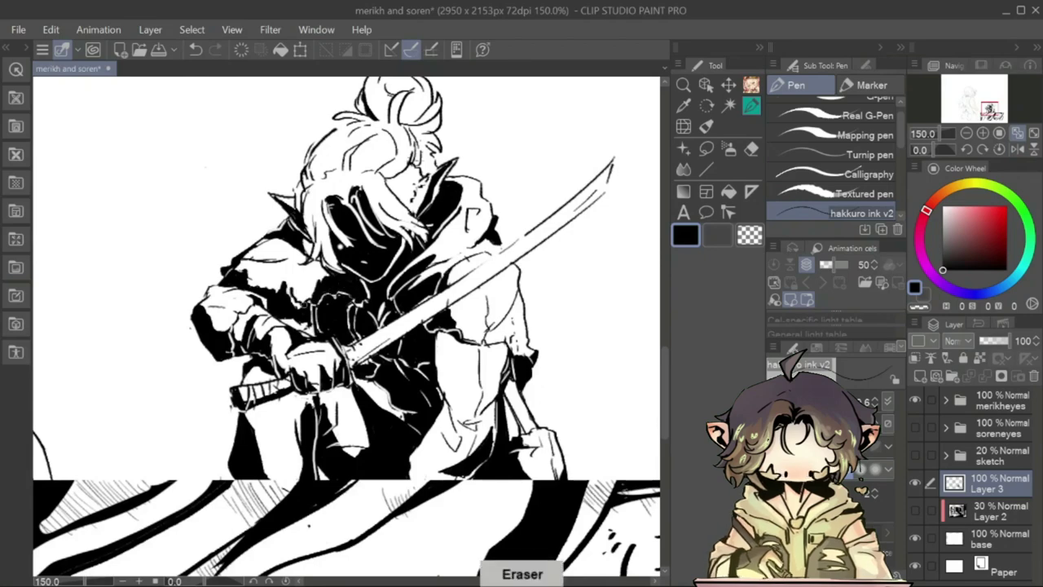
drag(306, 249, 285, 289)
drag(313, 249, 287, 298)
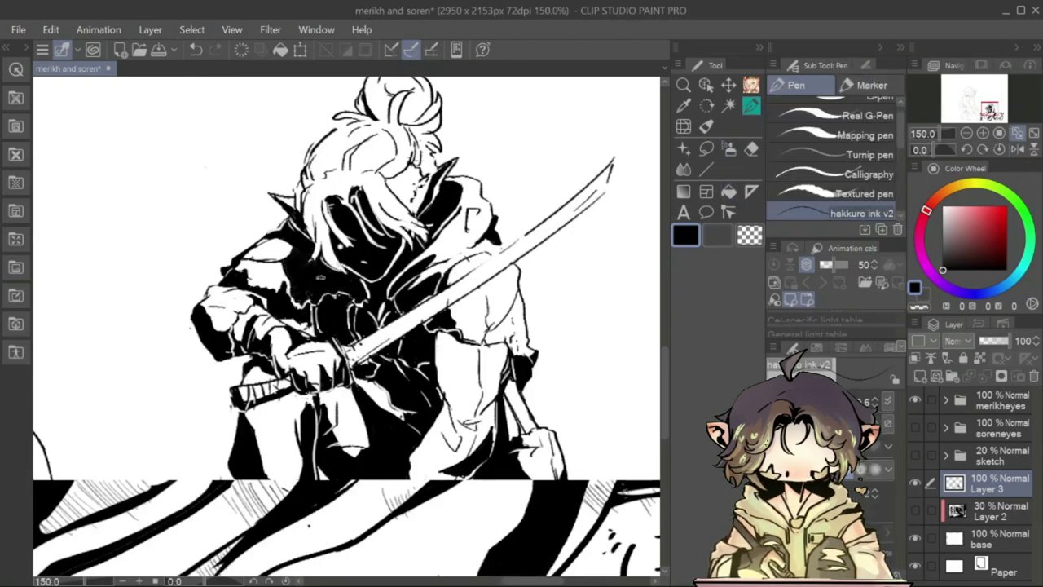
mouse_move(318, 248)
mouse_down()
mouse_move(277, 287)
mouse_move(259, 288)
mouse_up()
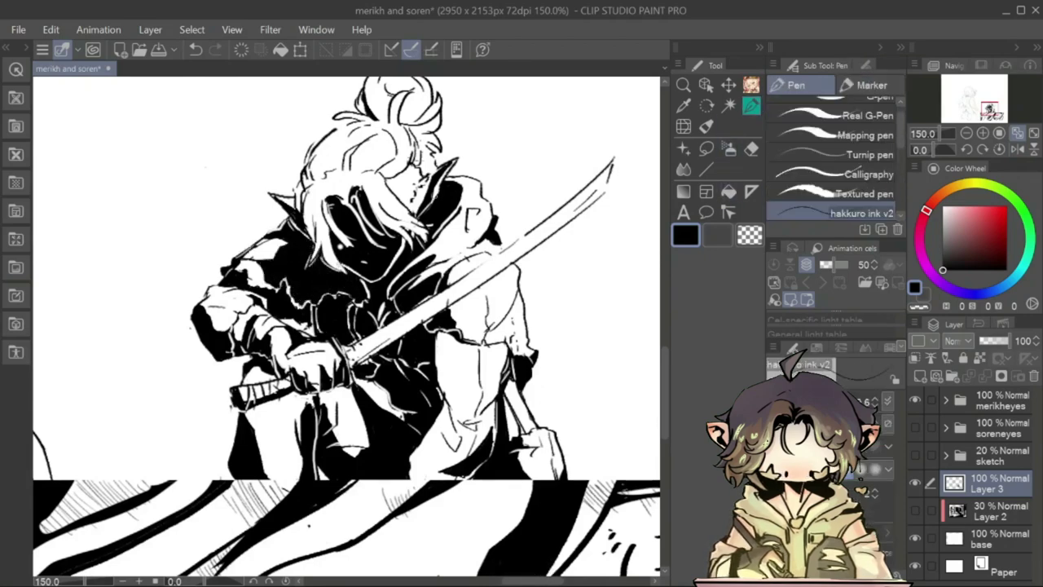
- Shade the resting forearm, the sword's lower edge and the hilt, and trim the hanging cloth below the hand
mouse_move(485, 409)
mouse_down()
mouse_move(423, 442)
mouse_move(411, 479)
mouse_up()
key(ctrl+z)
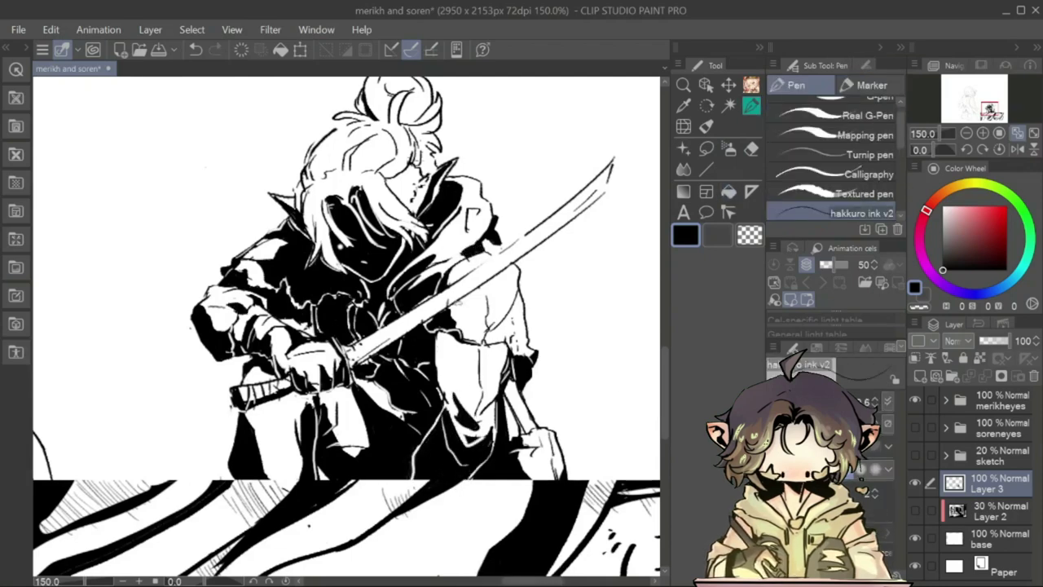
drag(519, 264, 442, 311)
drag(294, 371, 285, 390)
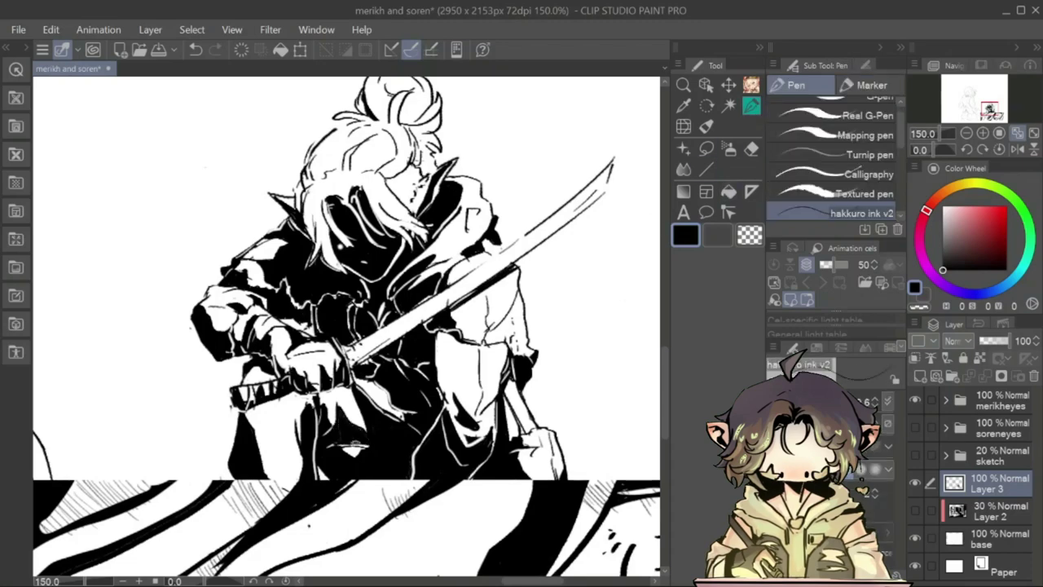
key(e)
drag(358, 450, 334, 447)
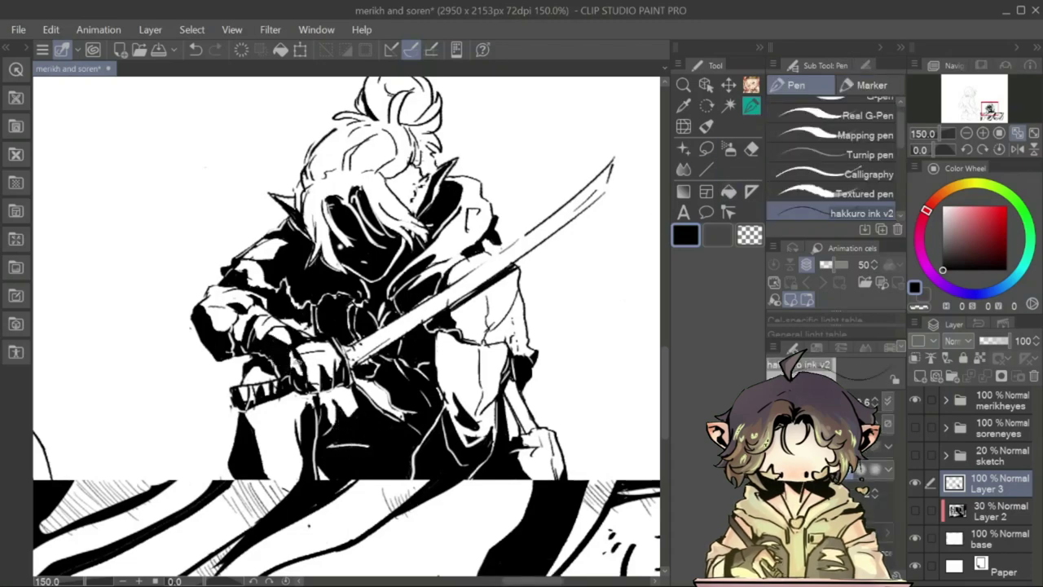
- Deepen the black shadows on the gripping hand and the cloth below it, and shade the hair behind the face
key(h)
key(h)
key(p)
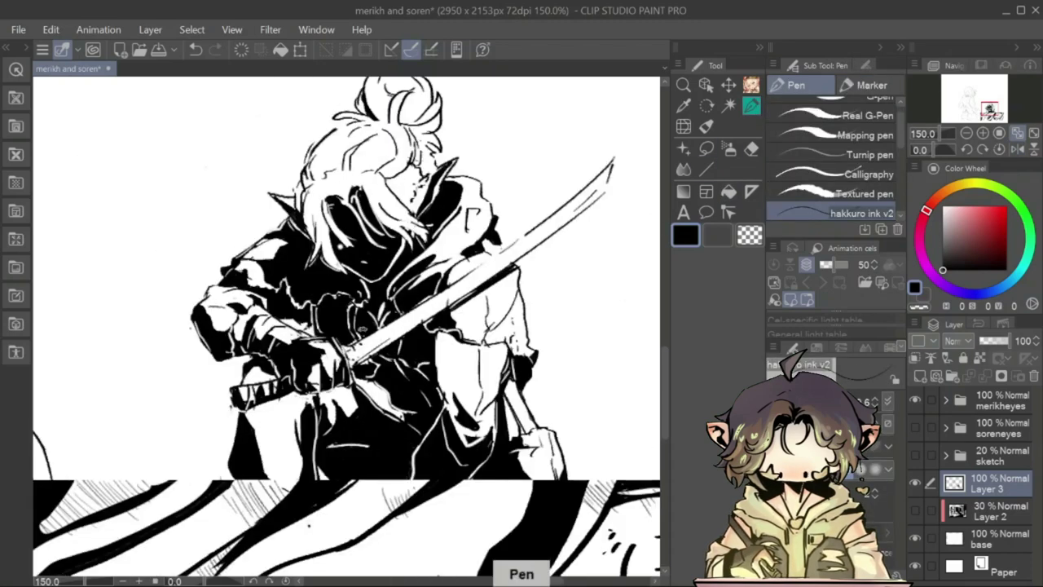
key(e)
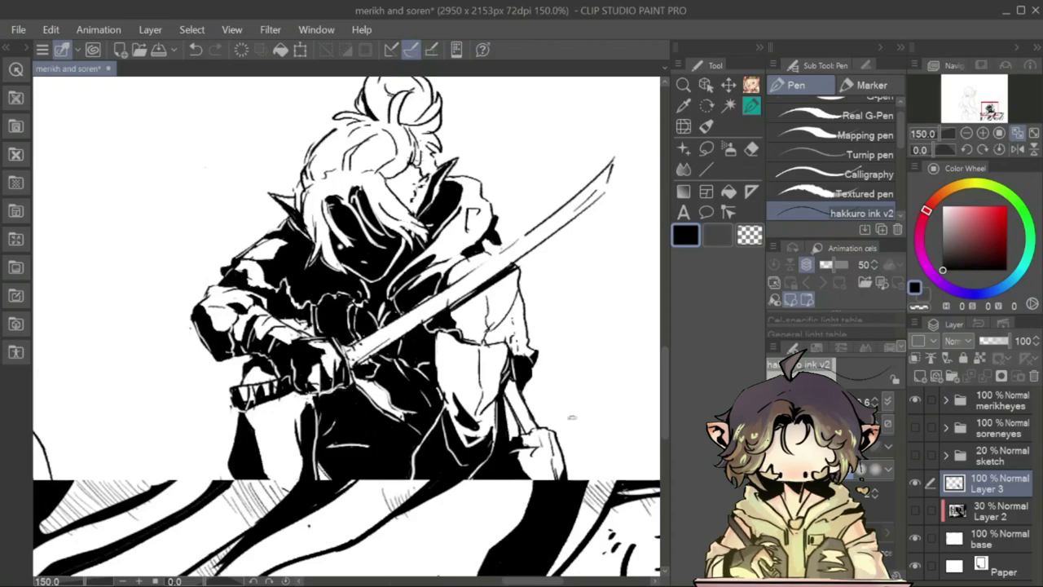
scroll(346, 326, up, 1)
key(e)
scroll(346, 326, up, 1)
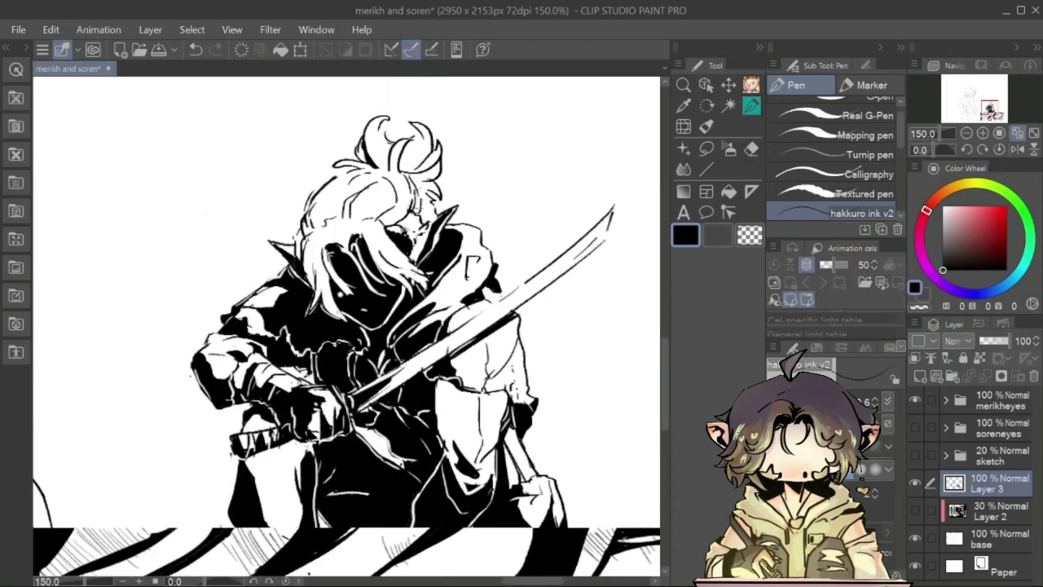
- Fill the inner side of the resting arm's sleeve with black shadow, checking the drawing mirrored
key(h)
key(m)
mouse_move(217, 426)
mouse_down()
mouse_move(241, 417)
mouse_move(217, 458)
mouse_up()
key(ctrl+d)
key(p)
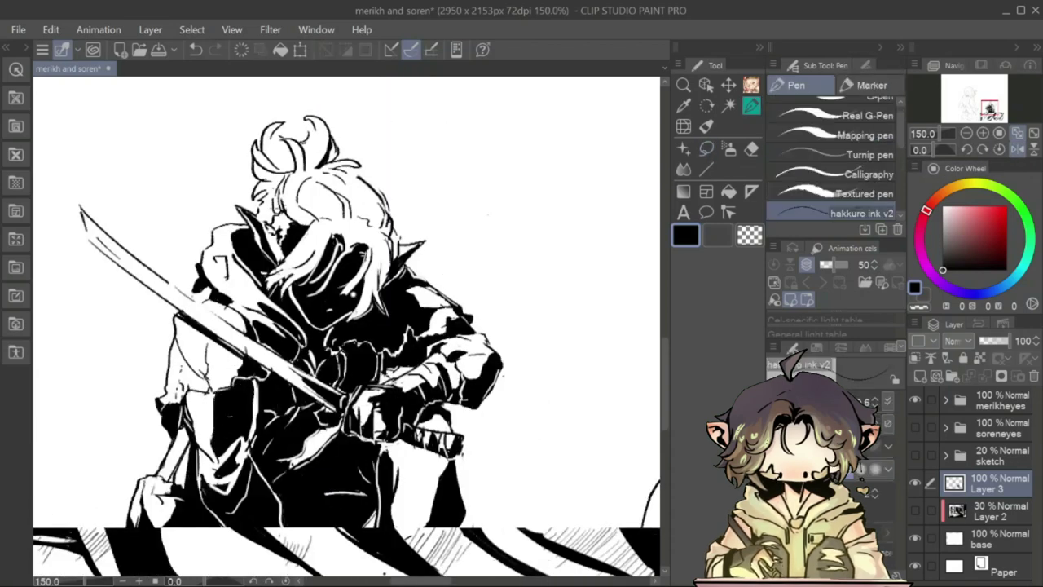
drag(254, 378, 253, 439)
key(h)
key(e)
key(m)
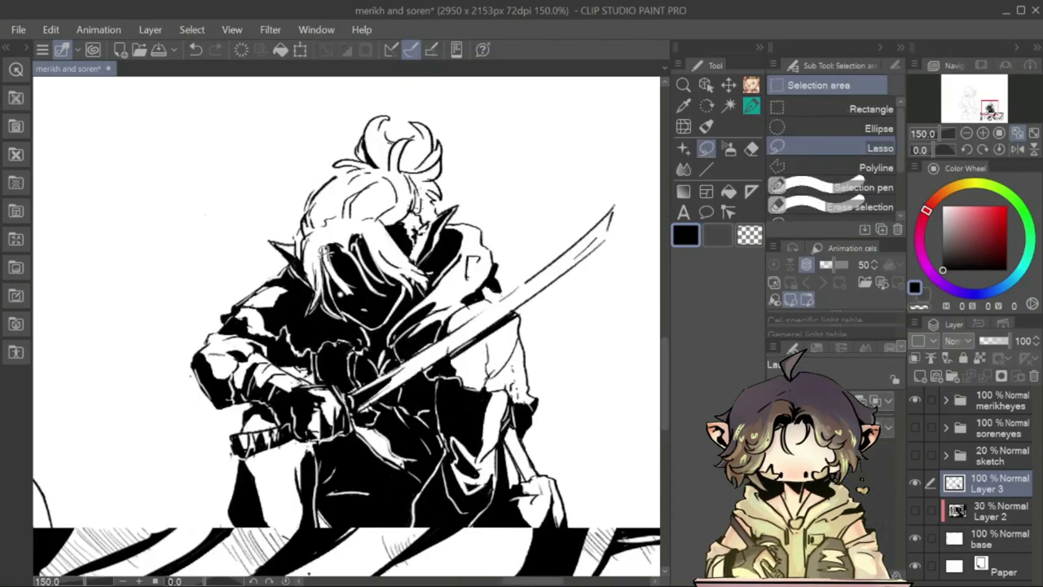
- Ink dark strands into the seated figure's bangs, and shade the side of the head above the ear
key(p)
drag(383, 258, 411, 275)
drag(334, 246, 326, 288)
drag(311, 217, 298, 261)
key(p)
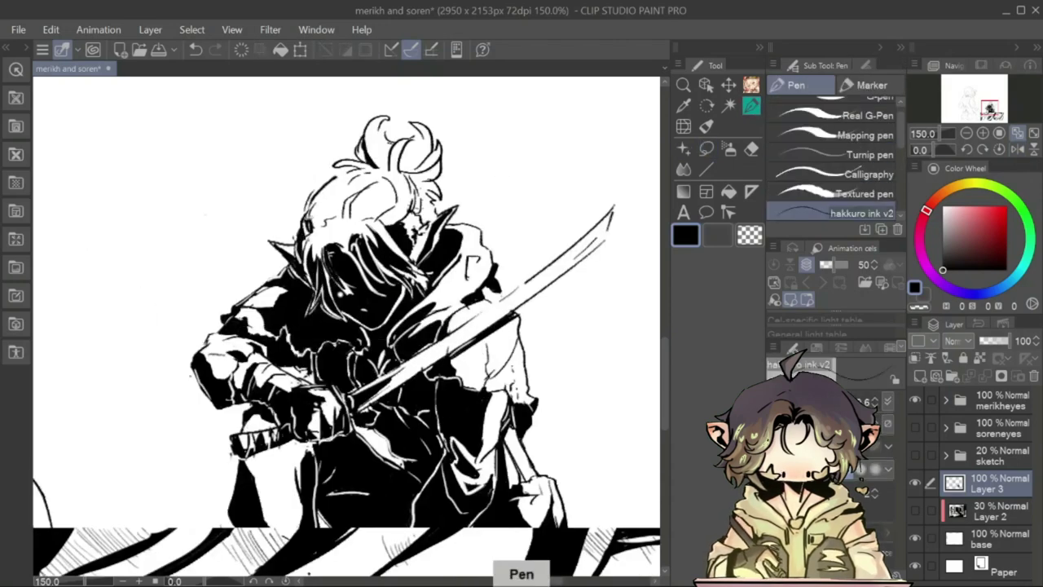
drag(314, 199, 307, 236)
key(h)
key(h)
key(e)
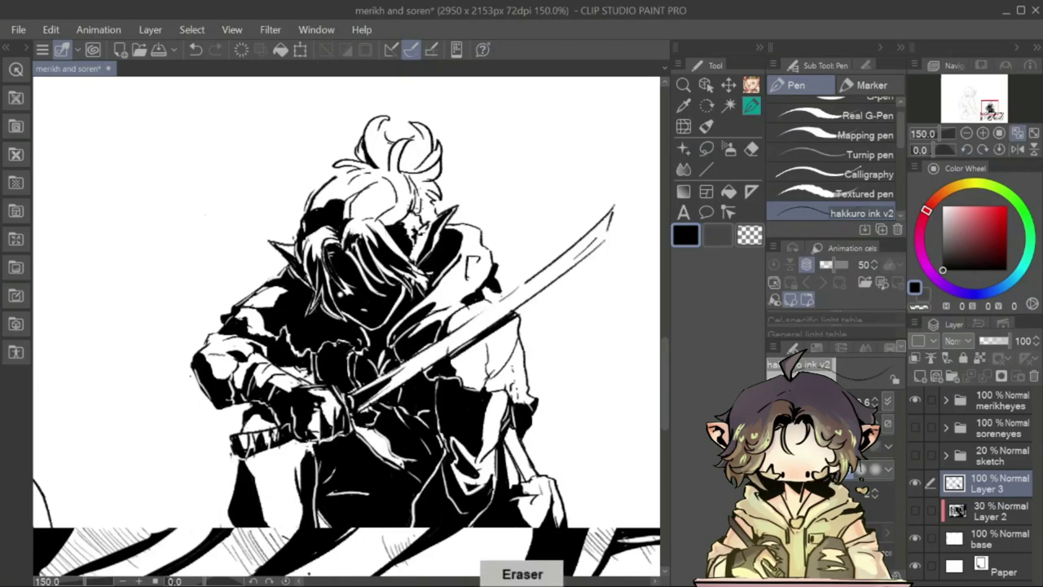
- Shade the crown and tied-up bun of the seated figure's hair in black, carving out light strands with the eraser
key(p)
key(e)
mouse_move(328, 174)
mouse_down()
mouse_move(359, 179)
mouse_move(317, 215)
mouse_move(322, 197)
mouse_move(390, 198)
mouse_move(394, 228)
mouse_up()
key(p)
key(e)
drag(391, 147, 440, 174)
key(h)
drag(260, 173, 288, 192)
drag(306, 123, 327, 171)
key(h)
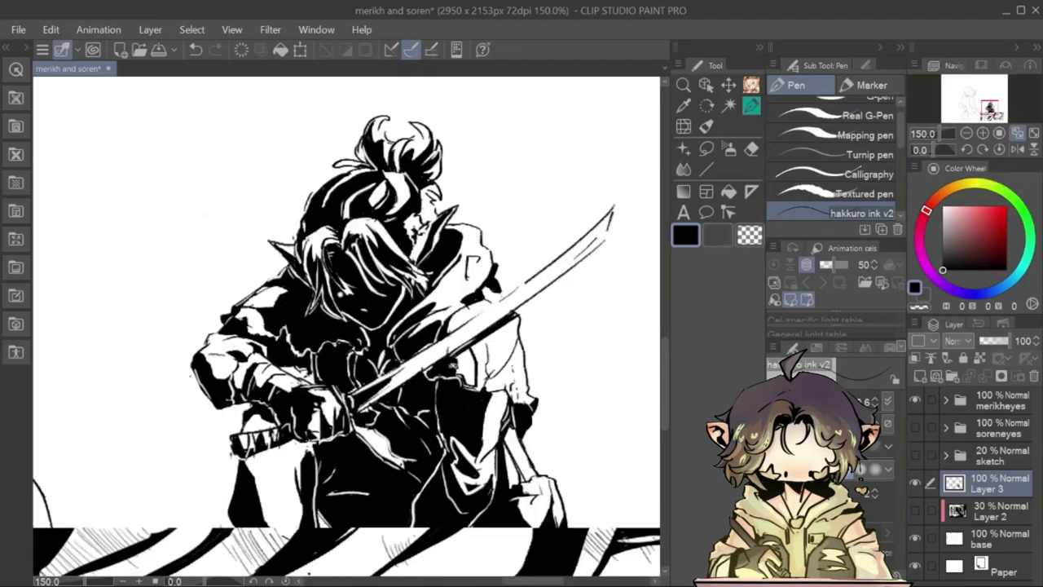
- Fill the sleeve of the standing figure's bent far arm with solid black from shoulder to elbow
key(ctrl+0)
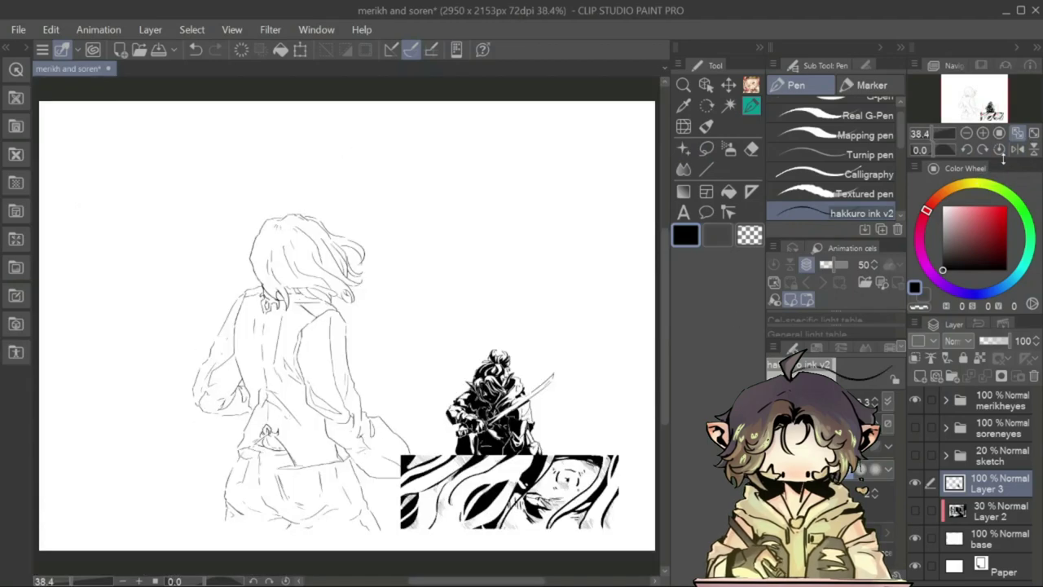
key(ctrl+plus)
key(m)
key(p)
key(ctrl+plus)
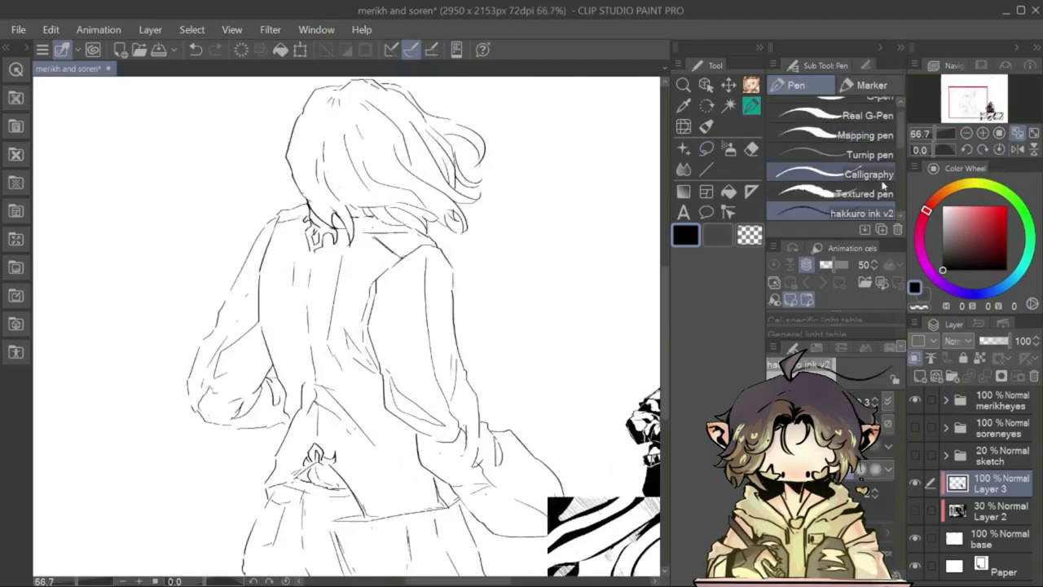
drag(266, 298, 222, 404)
click(235, 383)
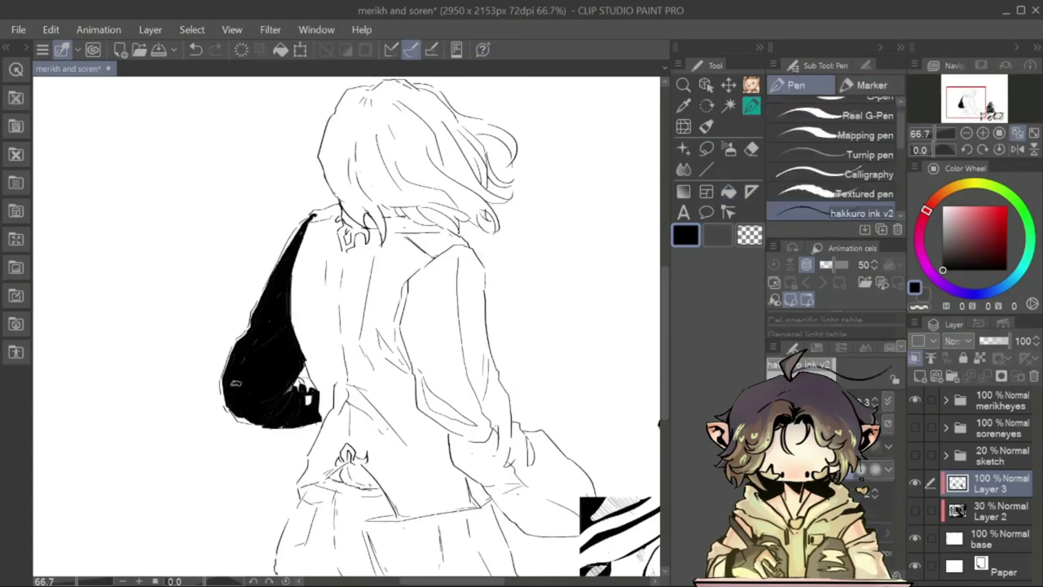
- Erase light fold lines, the hand's highlights and a white outer rim into the bent arm's black sleeve
key(e)
drag(279, 389, 308, 396)
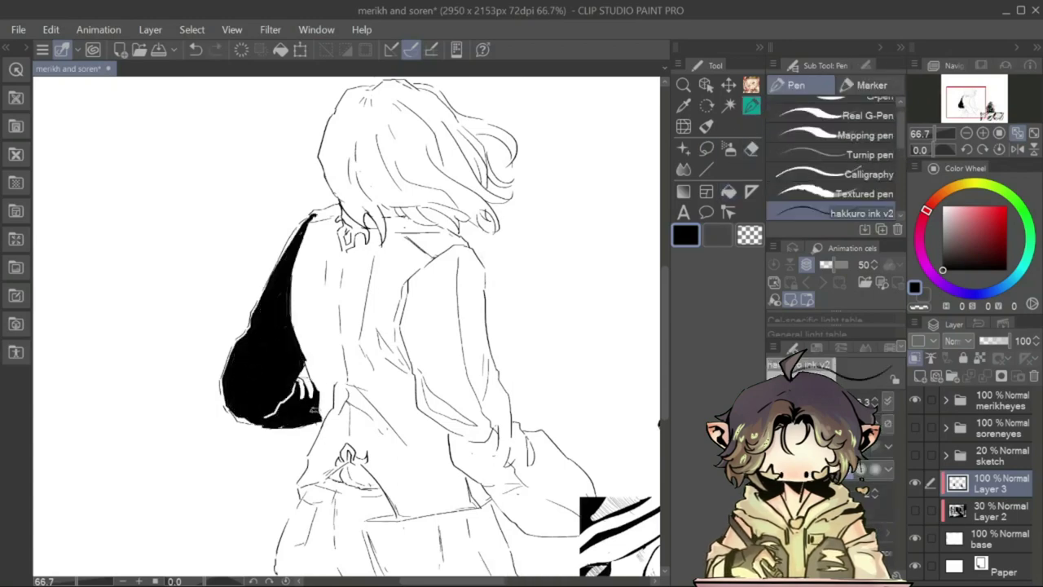
key(h)
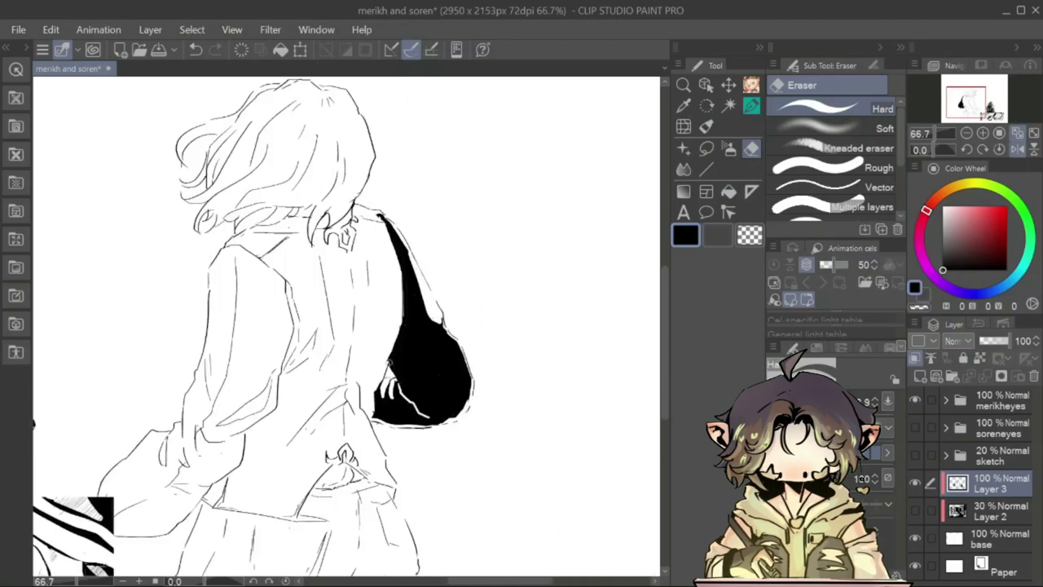
key(e)
key(h)
drag(240, 342, 269, 392)
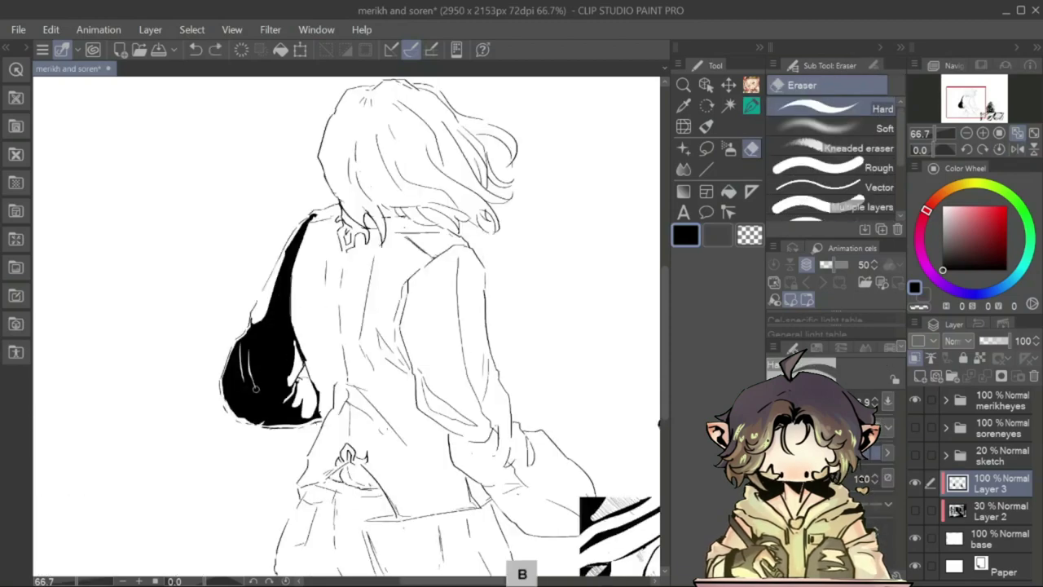
drag(281, 340, 273, 389)
key(p)
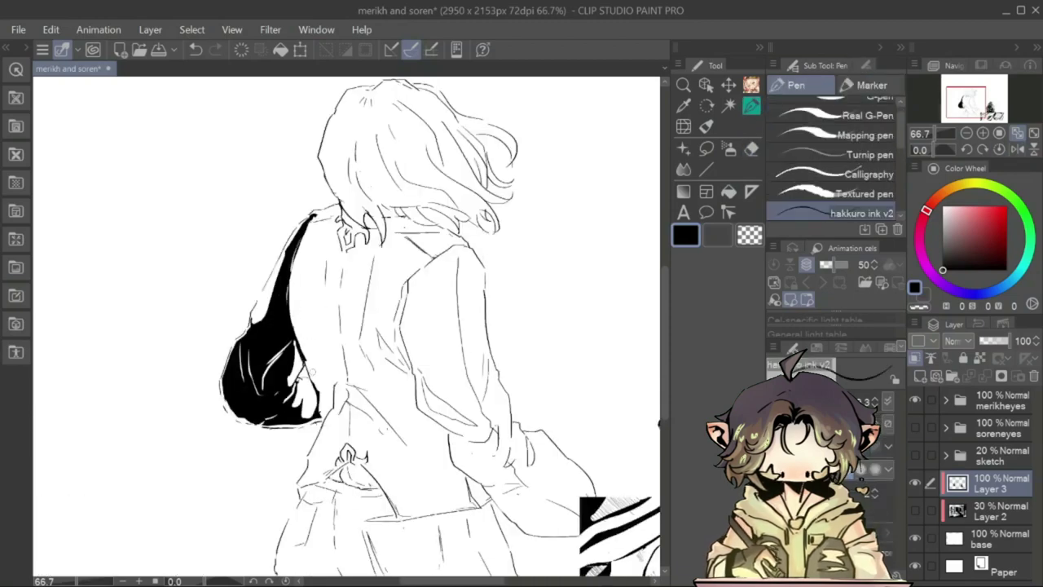
- Fill the standing figure's vest with black down to the hem, erasing light edges around the collar hair and near armhole
key(m)
scroll(312, 370, down, 1)
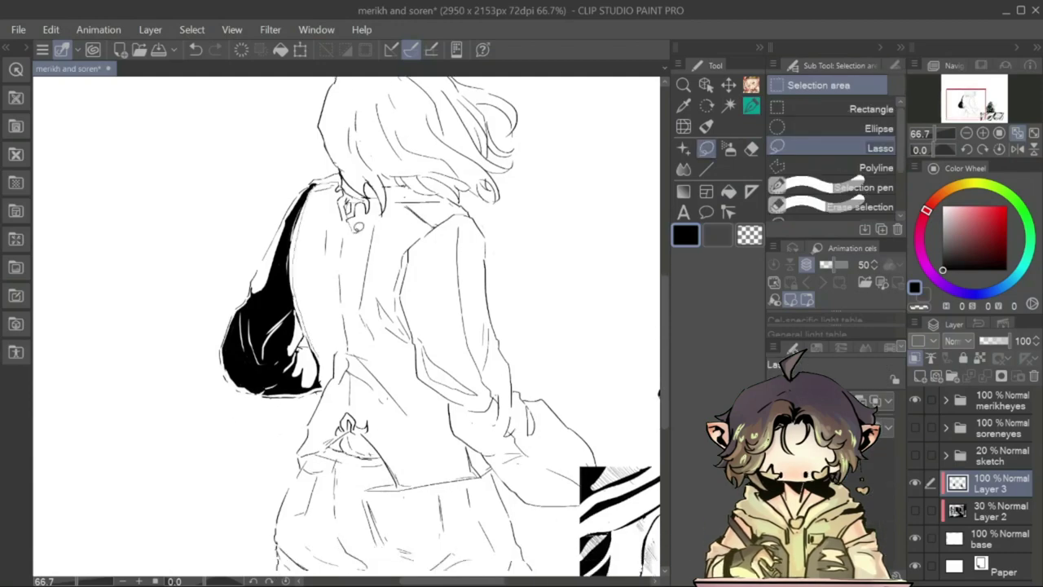
key(alt+Delete)
key(e)
drag(342, 183, 362, 196)
key(p)
scroll(367, 326, down, 1)
key(e)
drag(395, 163, 452, 204)
drag(391, 240, 403, 294)
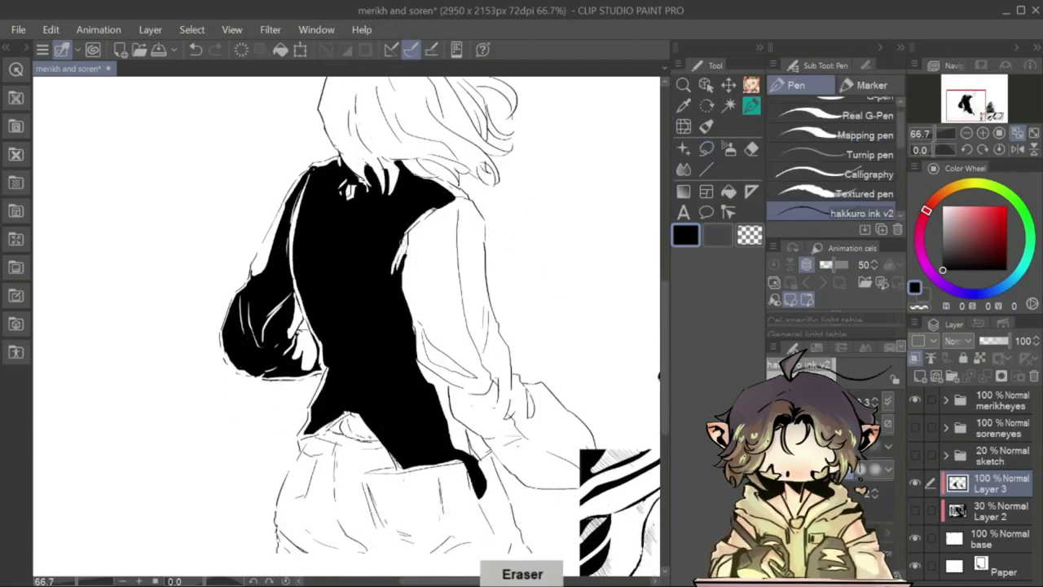
- Draw white seam lines down the vest's back and across the waist, and detail the collar and hem ornaments
click(915, 454)
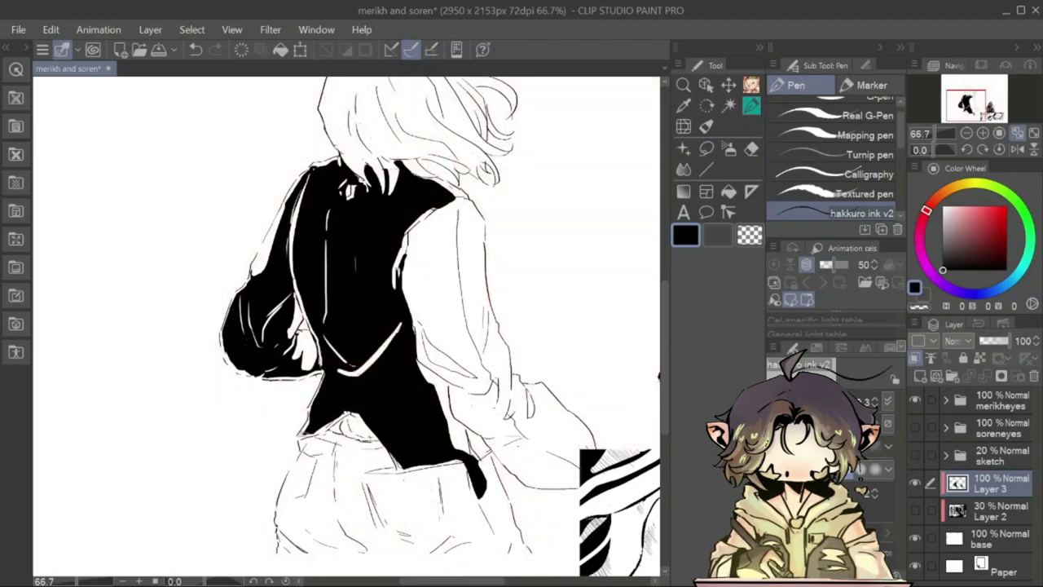
key(h)
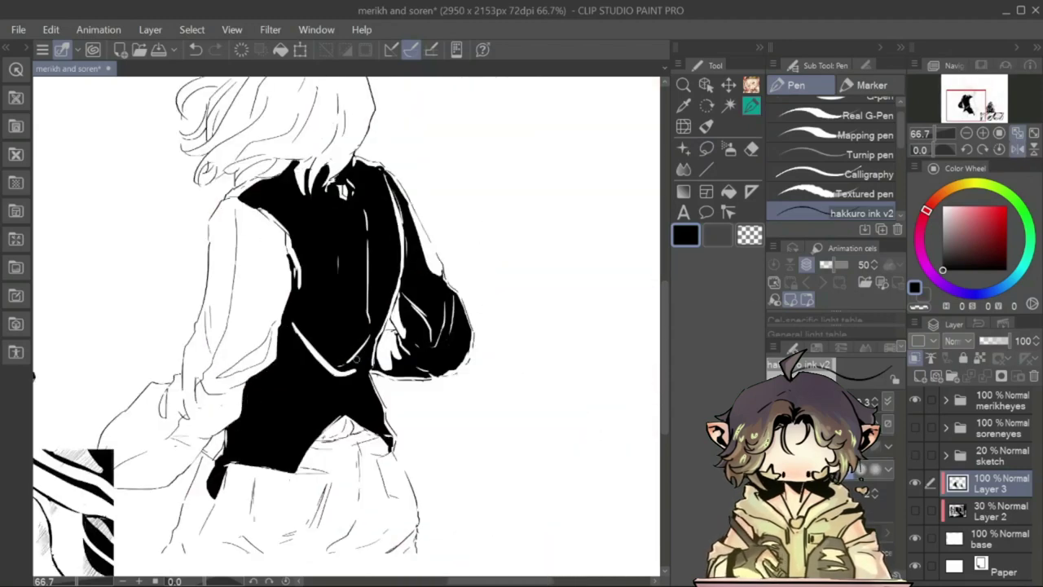
key(h)
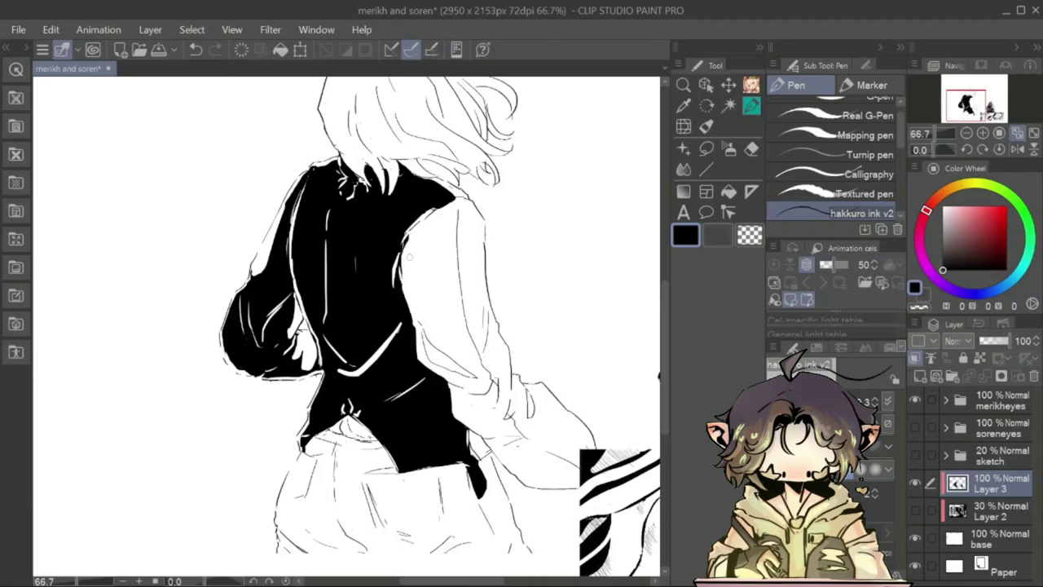
scroll(346, 326, down, 2)
key(p)
key(e)
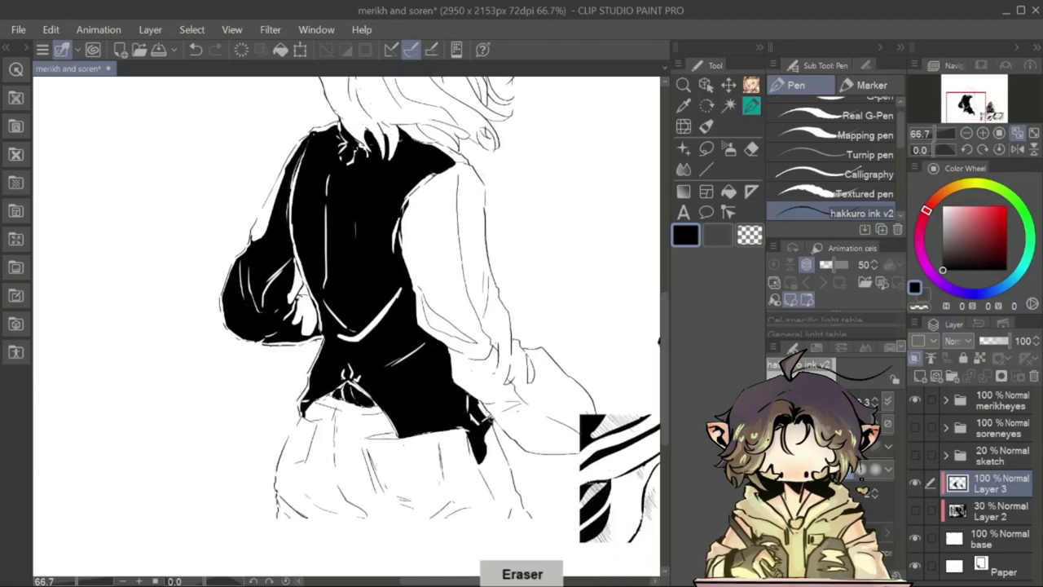
- Ink shadow into the gap beneath the vest's hem and along the outer and lower edges of the trousers
key(p)
drag(484, 425, 526, 518)
key(h)
mouse_move(310, 402)
mouse_down()
mouse_move(342, 420)
mouse_move(368, 397)
mouse_up()
key(h)
drag(279, 481, 303, 517)
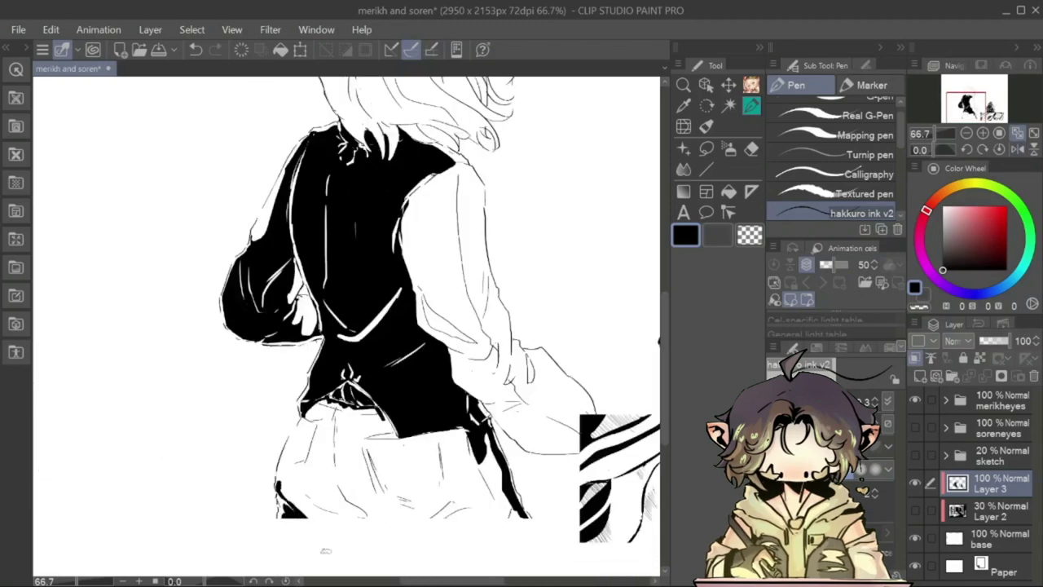
key(h)
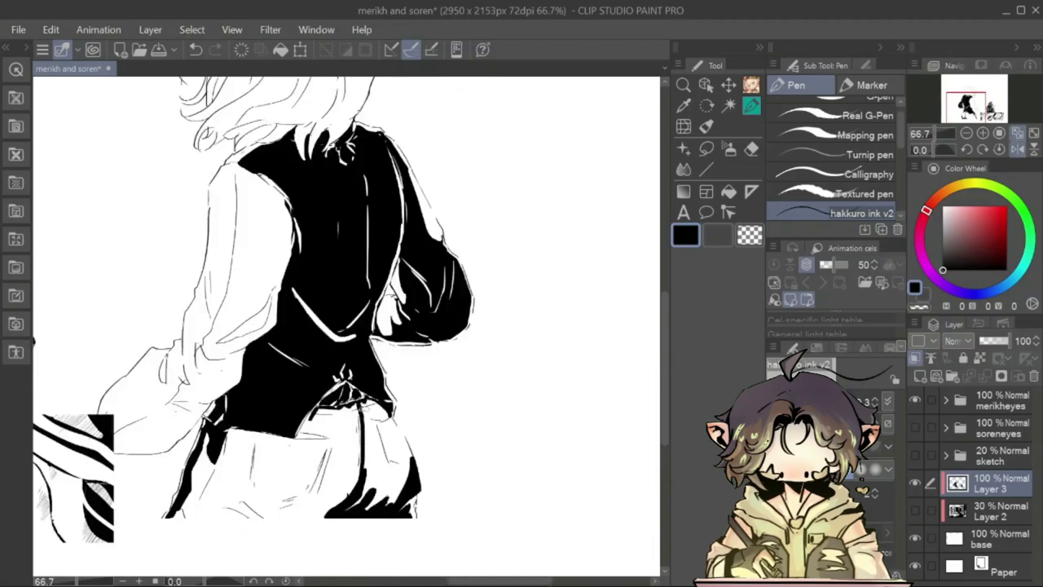
- Fill the far trouser leg with black, leaving thin light fold lines, and start the near leg's creases
drag(408, 412, 398, 481)
key(e)
key(p)
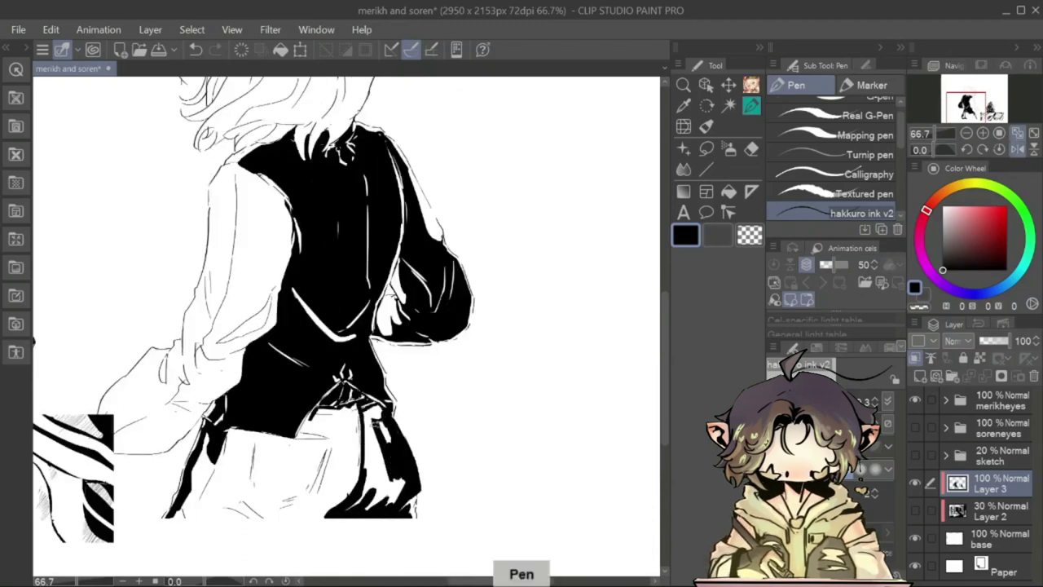
mouse_move(383, 407)
mouse_down()
mouse_move(391, 469)
mouse_move(368, 497)
mouse_up()
drag(368, 424, 395, 511)
key(p)
key(h)
drag(296, 424, 275, 494)
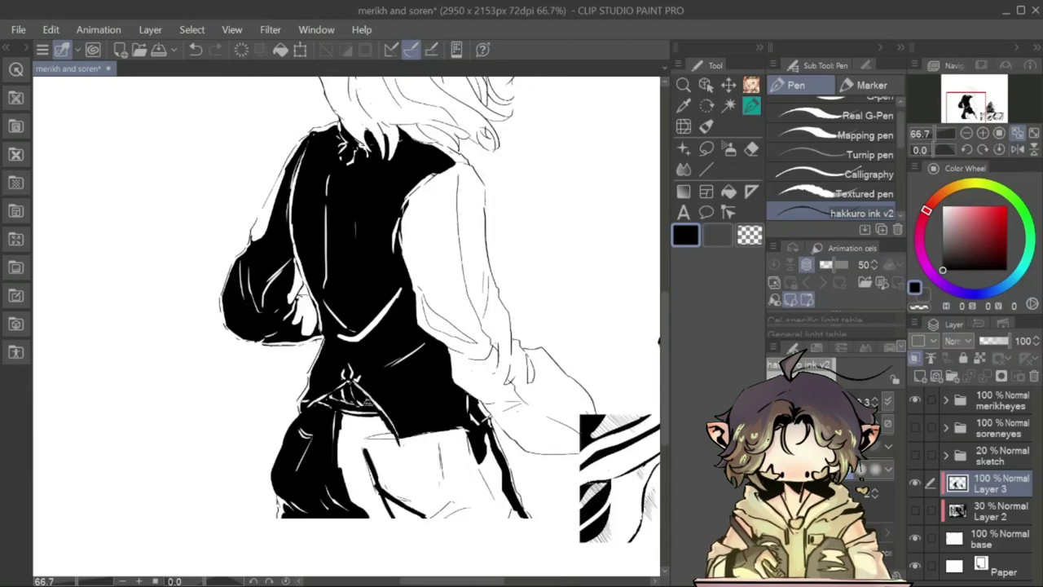
- Fill the rest of the standing figure's trousers with black, leaving white pocket and crease lines
key(h)
drag(325, 424, 301, 468)
drag(350, 440, 281, 513)
drag(359, 412, 318, 448)
drag(200, 477, 176, 518)
mouse_move(253, 435)
mouse_down()
mouse_move(188, 518)
mouse_move(277, 507)
mouse_up()
drag(277, 454, 302, 497)
key(ctrl+z)
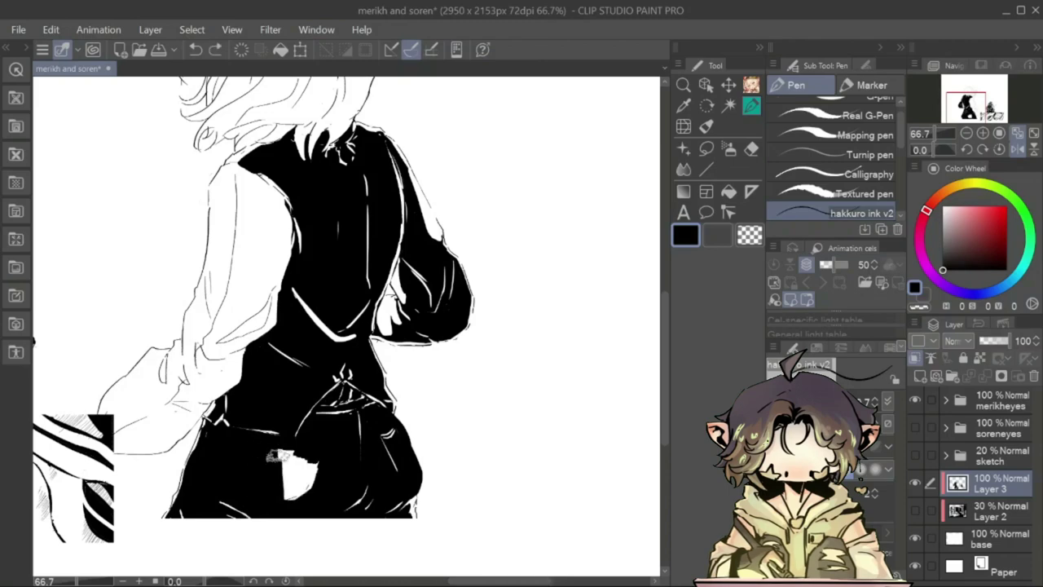
drag(273, 452, 317, 498)
- Fill the near arm's sleeve with black from shoulder to cuff, leaving white lines along the armhole and elbow folds
key(h)
scroll(661, 349, up, 1)
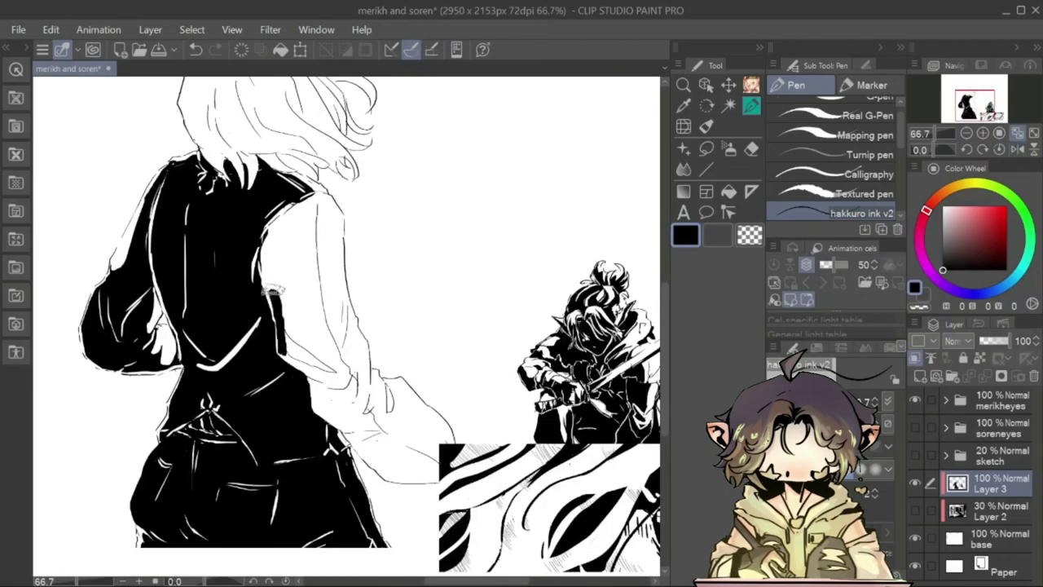
mouse_move(311, 201)
mouse_down()
mouse_move(302, 356)
mouse_move(346, 285)
mouse_move(317, 208)
mouse_move(293, 326)
mouse_move(352, 359)
mouse_move(336, 408)
mouse_move(309, 408)
mouse_move(306, 448)
mouse_up()
key(h)
drag(314, 428, 374, 428)
key(e)
drag(326, 403, 338, 326)
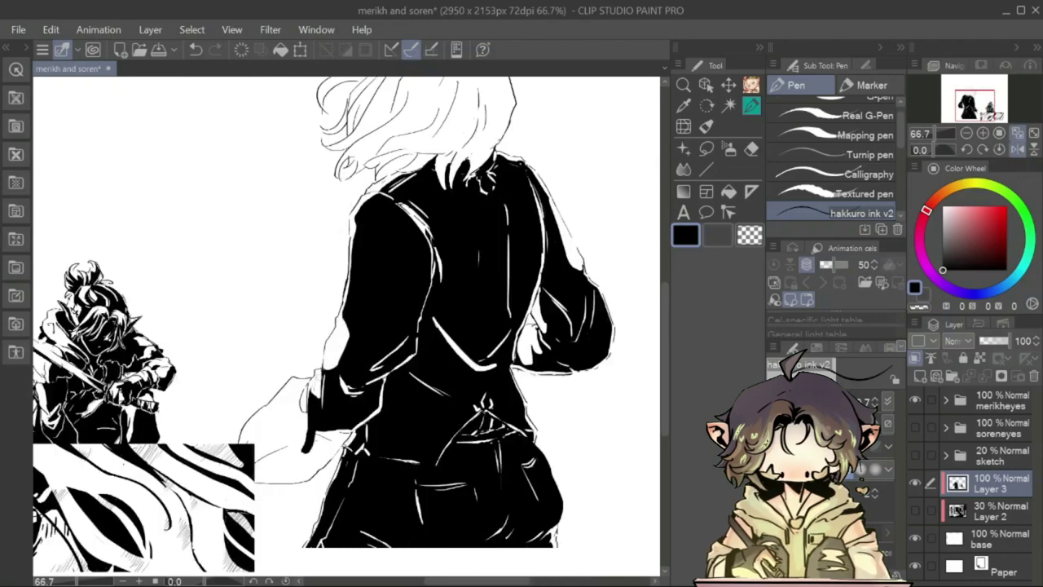
- Fill the near forearm and hand with black down to the inset panel, and carve a white rim along the arm and leg
key(h)
drag(359, 432, 432, 469)
drag(391, 387, 456, 456)
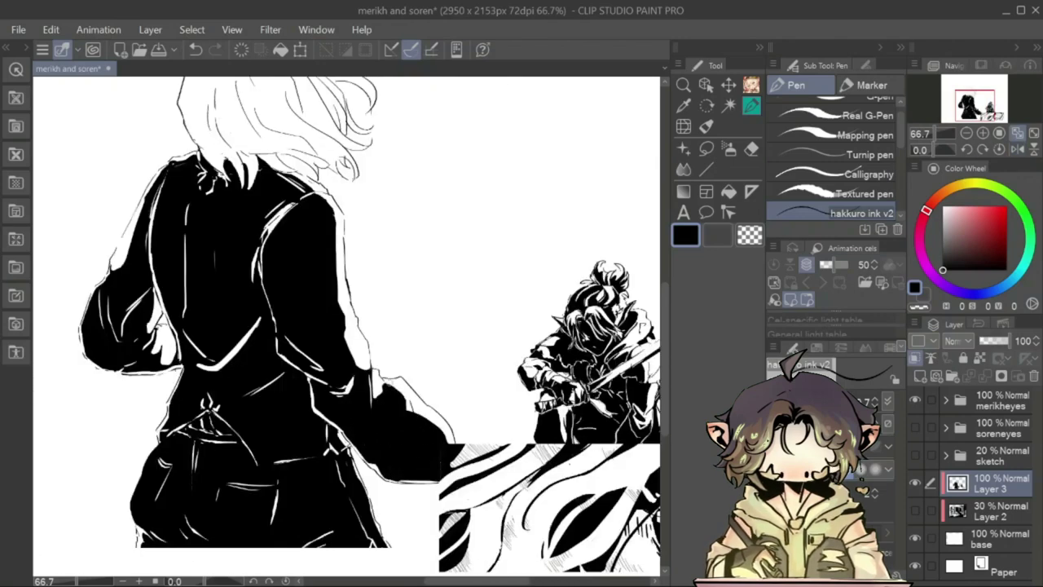
key(p)
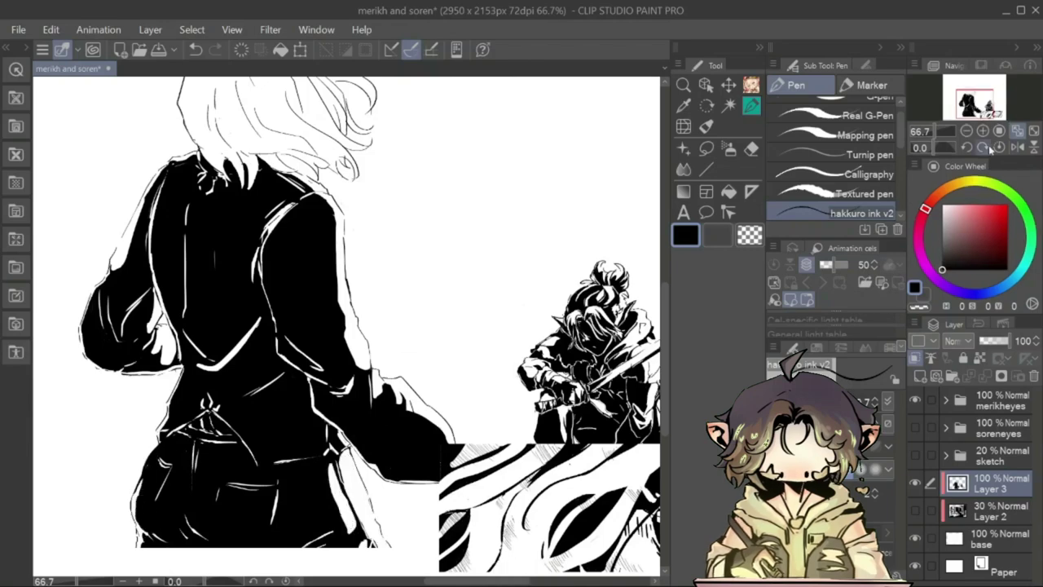
key(h)
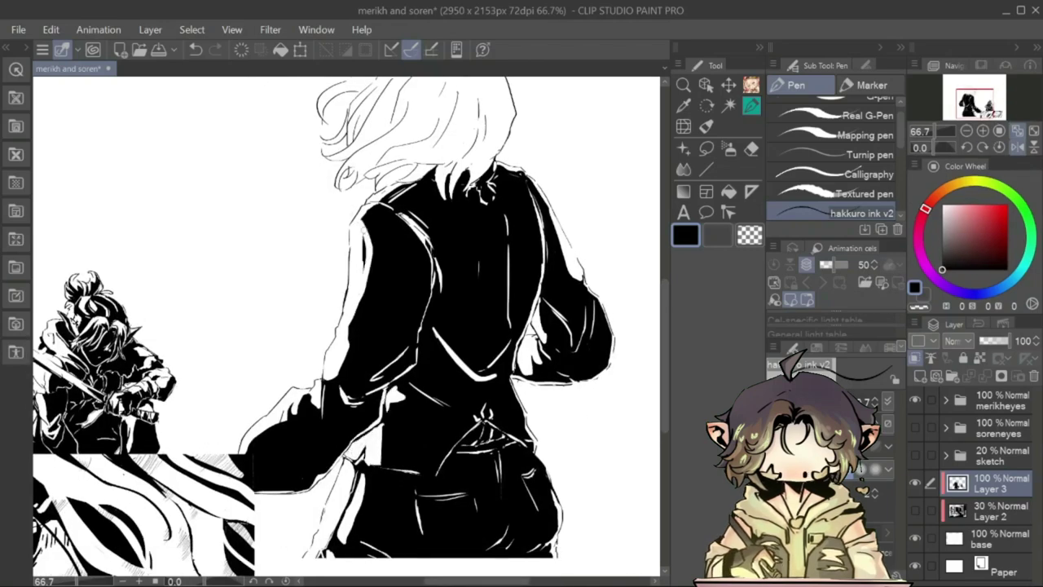
drag(941, 318, 969, 167)
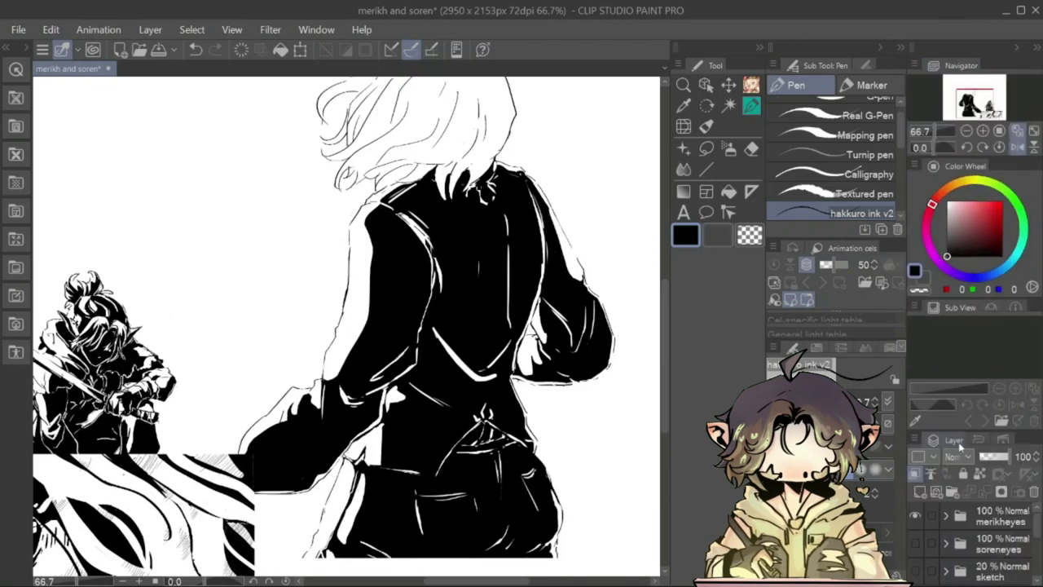
- Fill the far side of the standing figure's hair with black down to the collar, leaving a few light strands
key(h)
key(ctrl+0)
scroll(267, 257, up, 3)
drag(273, 273, 269, 367)
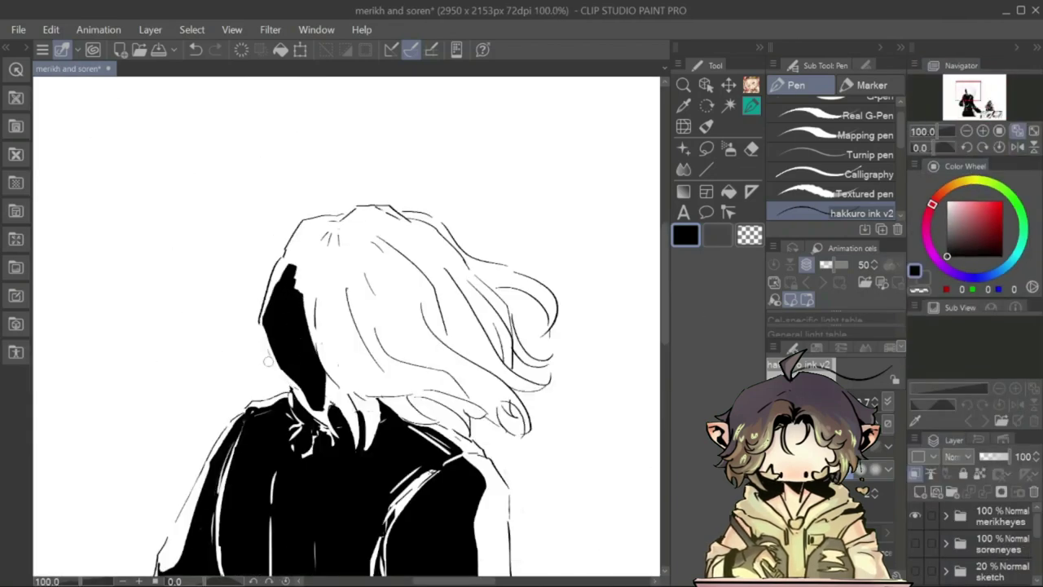
drag(269, 326, 346, 431)
key(h)
mouse_move(326, 395)
mouse_down()
mouse_move(384, 298)
mouse_move(375, 237)
mouse_move(349, 366)
mouse_move(310, 412)
mouse_move(326, 383)
mouse_up()
key(h)
key(h)
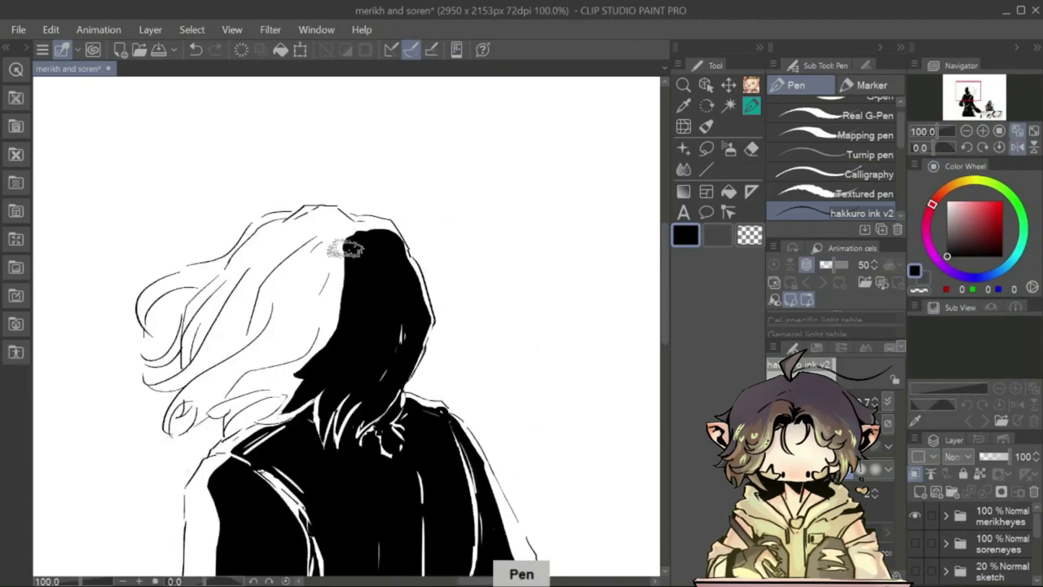
- Extend the black hair shadow across the back of the head into the lower locks, separating them with light strands
drag(349, 240, 277, 375)
key(h)
drag(456, 366, 399, 415)
key(h)
drag(285, 306, 269, 358)
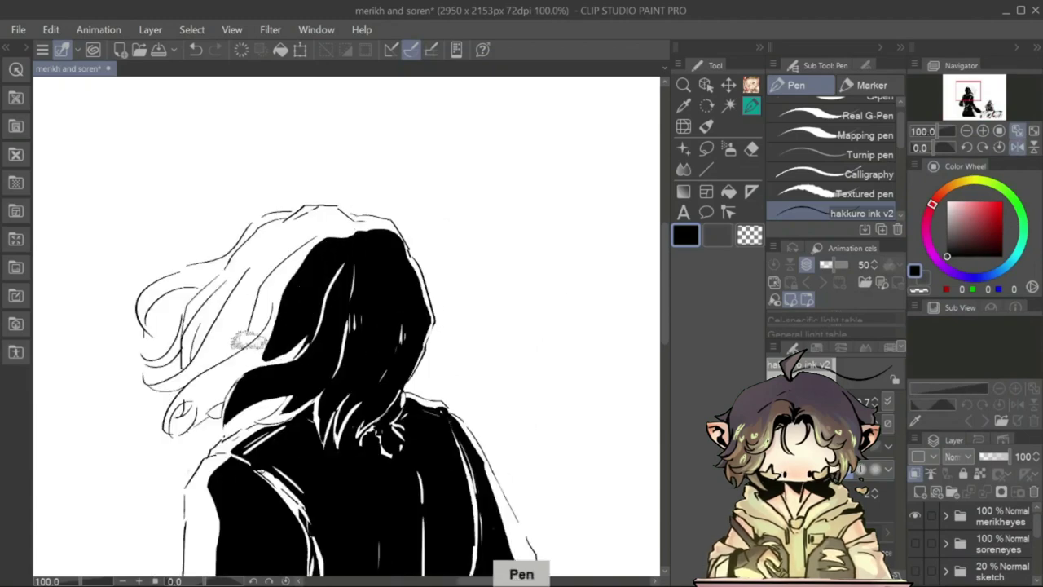
key(ctrl+0)
key(h)
key(h)
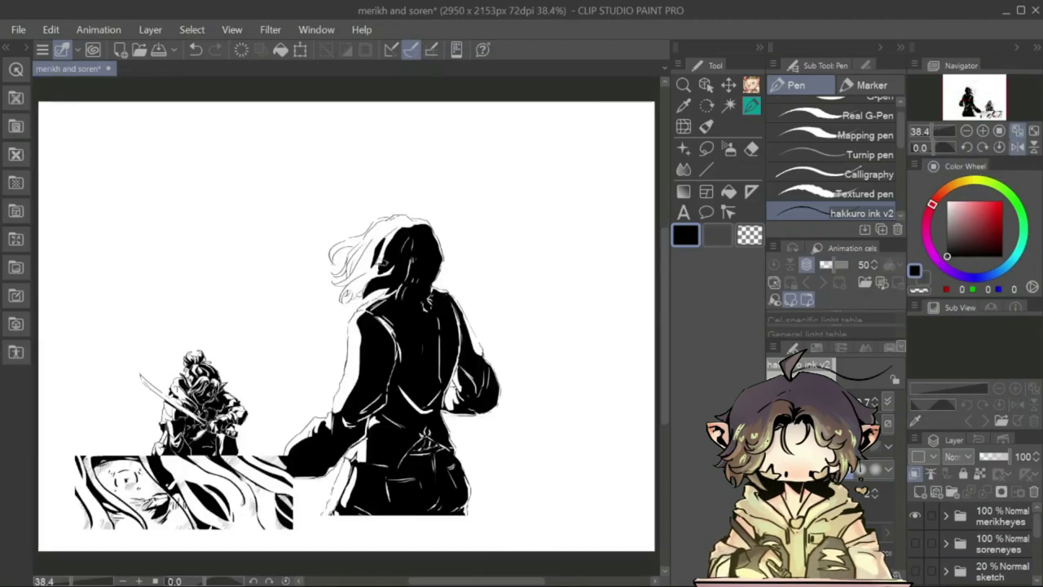
- Ink black strands into the standing figure's windblown locks and refine their edges with the eraser
key(h)
key(ctrl+plus)
key(ctrl+plus)
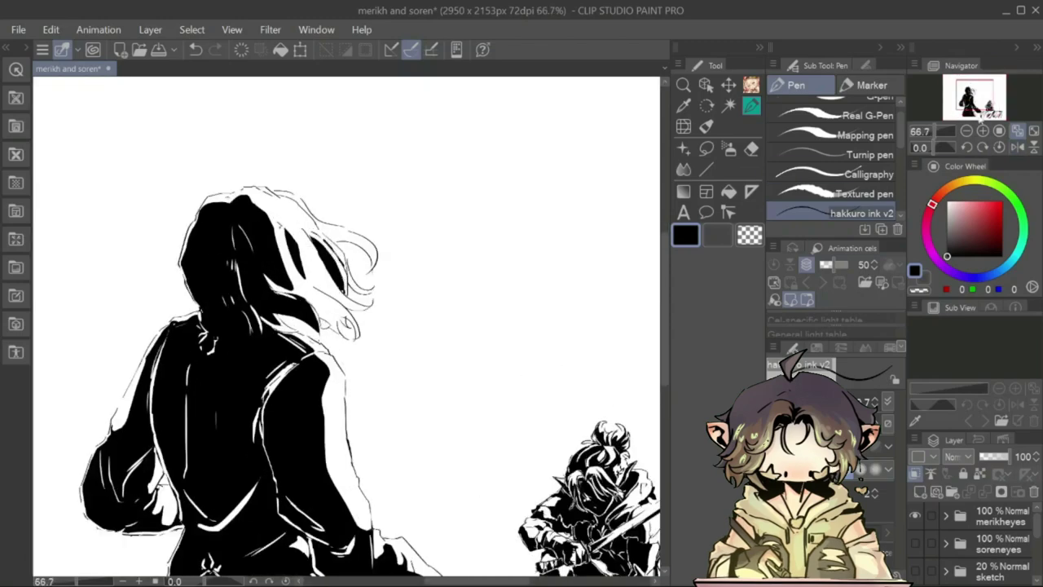
key(h)
key(e)
drag(399, 253, 375, 305)
key(h)
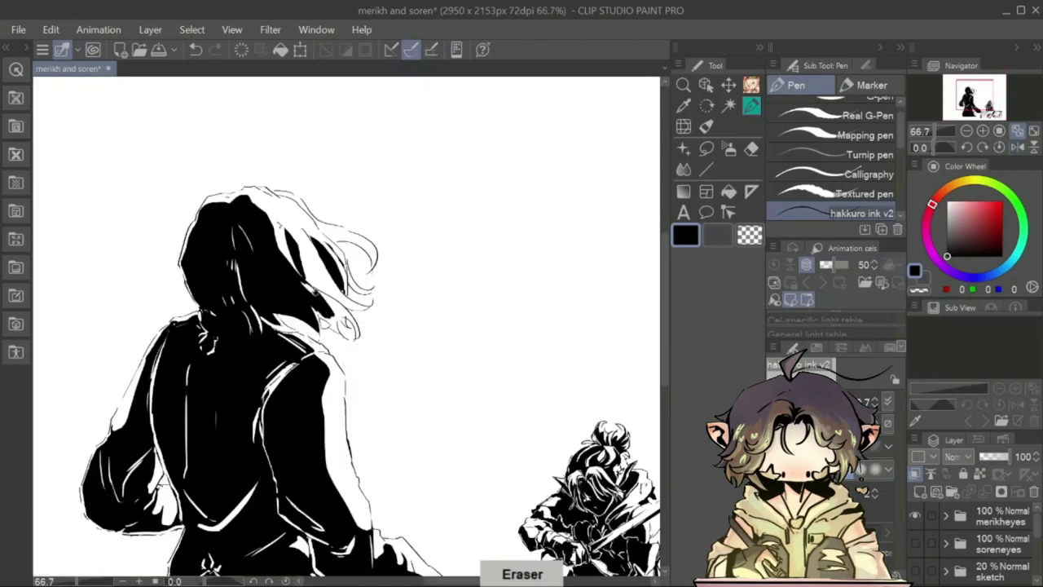
key(p)
- Hide the Sub View, Item bank and Information palettes
key(ctrl+0)
click(990, 307)
click(933, 307)
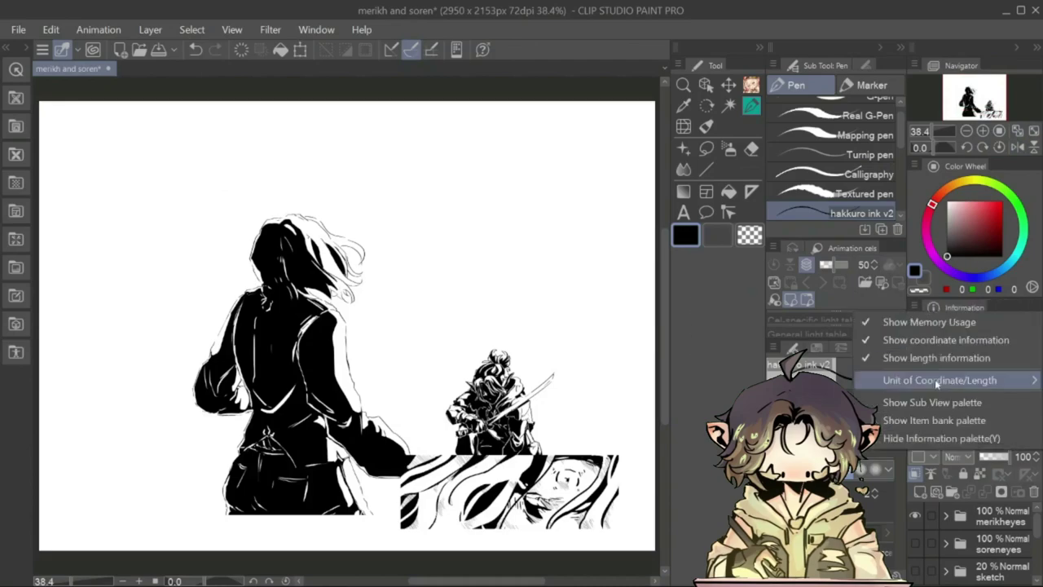
key(Escape)
- Fill the seated figure's clothes, topknot and sword blade with flat grey on Layer 4 using lasso selections
key(m)
key(x)
key(ctrl+plus)
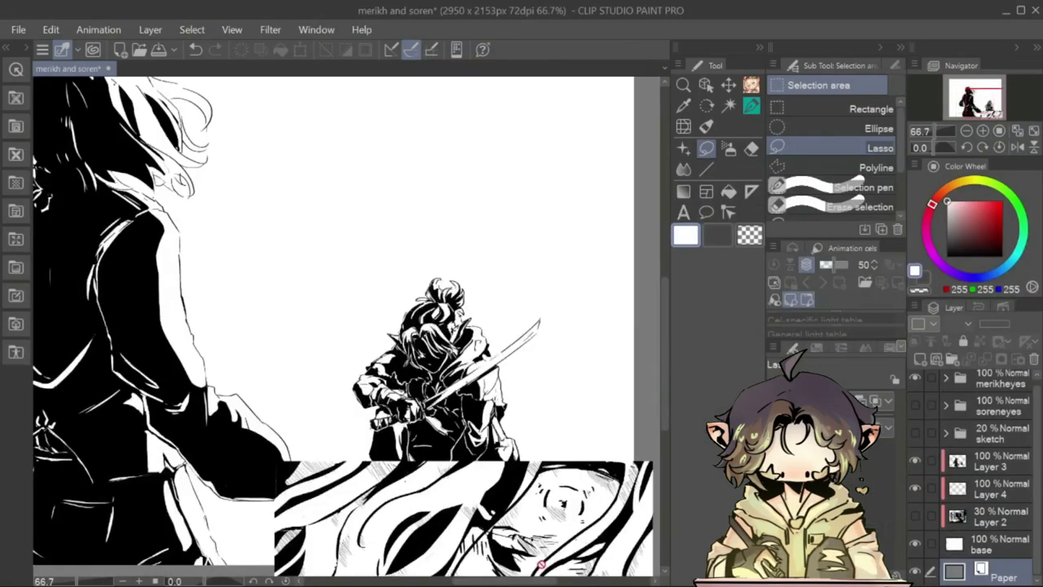
key(ctrl+plus)
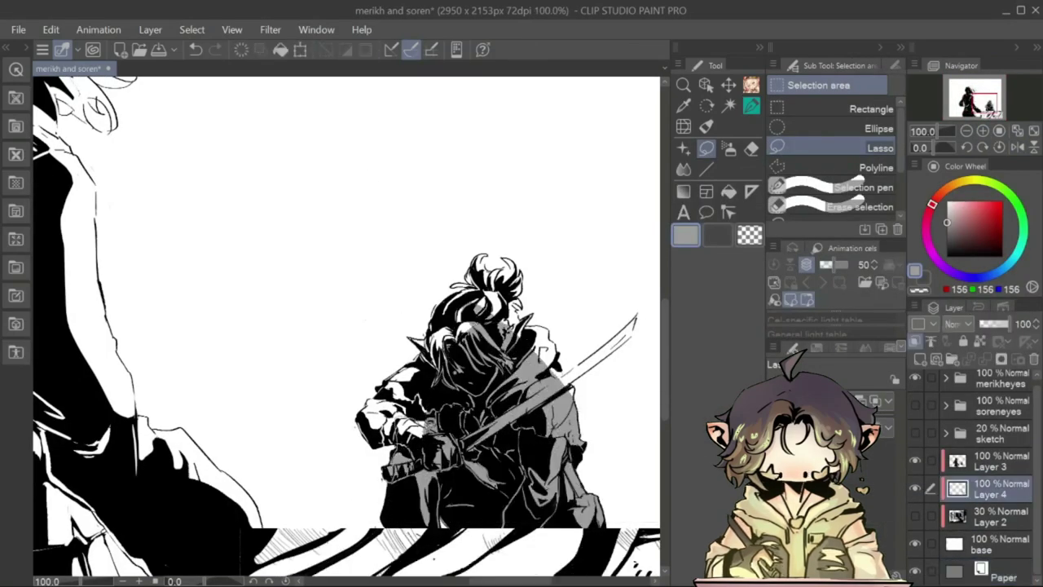
key(ctrl+plus)
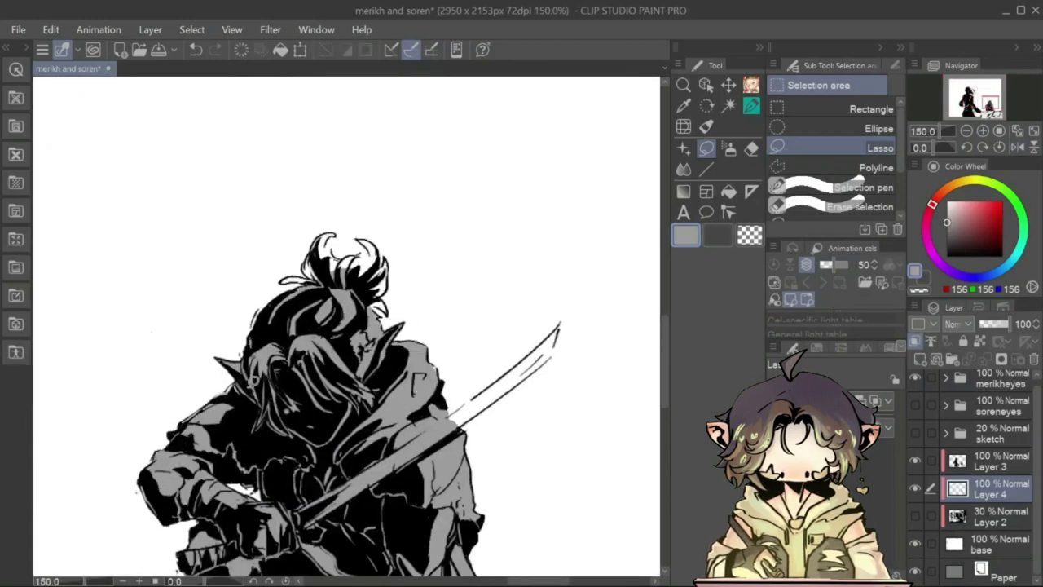
drag(325, 268, 347, 252)
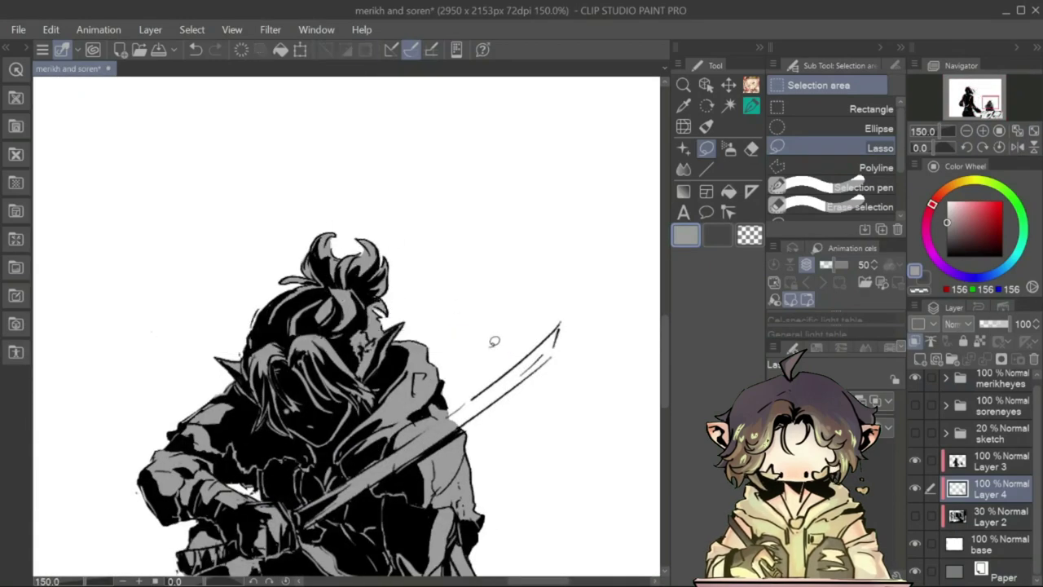
drag(494, 341, 538, 359)
- Fill the standing figure's light hair, both upper sleeve edges and the coat hem with the same flat grey
key(ctrl+minus)
key(ctrl+plus)
drag(310, 367, 399, 513)
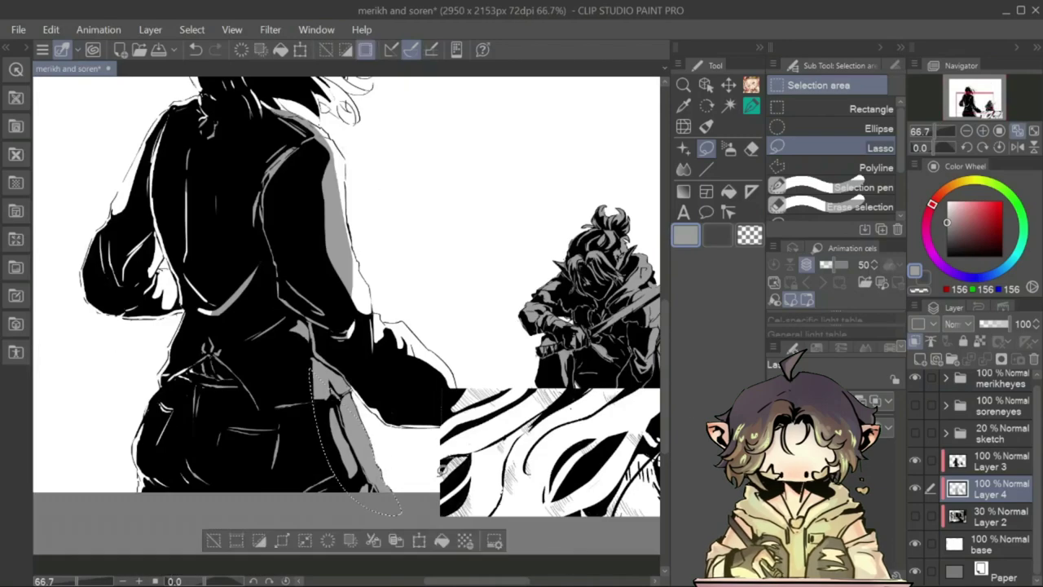
key(ctrl+d)
scroll(346, 326, up, 5)
mouse_move(204, 230)
mouse_down()
mouse_move(235, 302)
mouse_move(134, 424)
mouse_up()
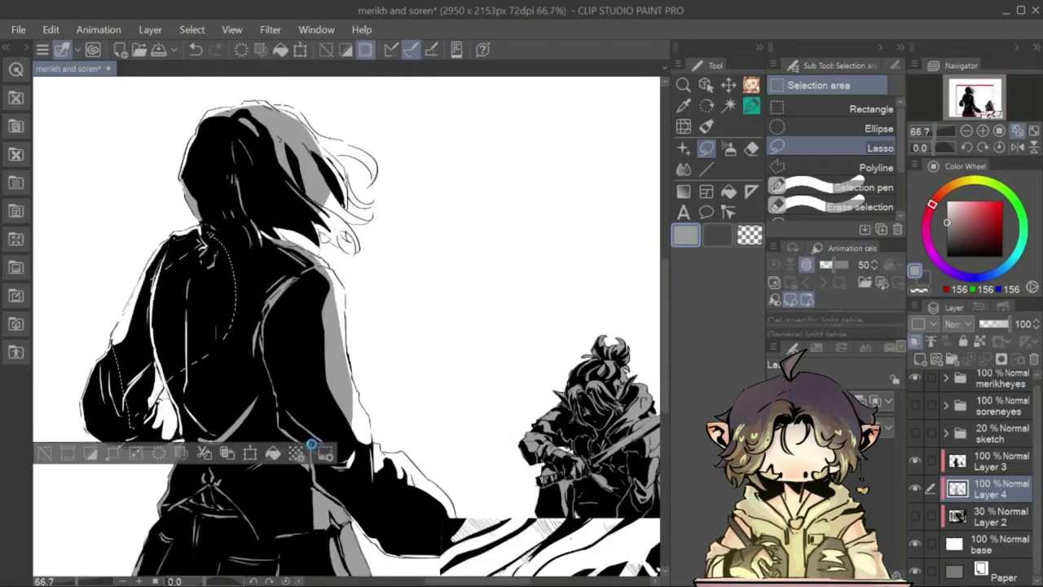
click(311, 444)
key(ctrl+d)
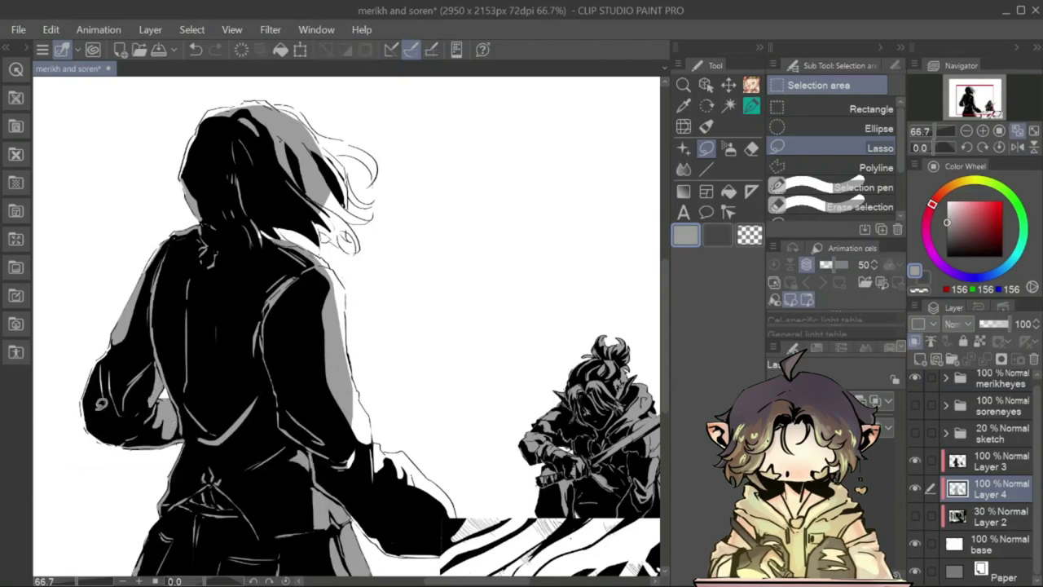
- Extend the grey over the standing figure's shoulder, outstretched forearm and the tips of the windblown locks
scroll(346, 326, down, 3)
mouse_move(277, 456)
mouse_down()
mouse_move(147, 497)
mouse_move(154, 521)
mouse_up()
key(ctrl+d)
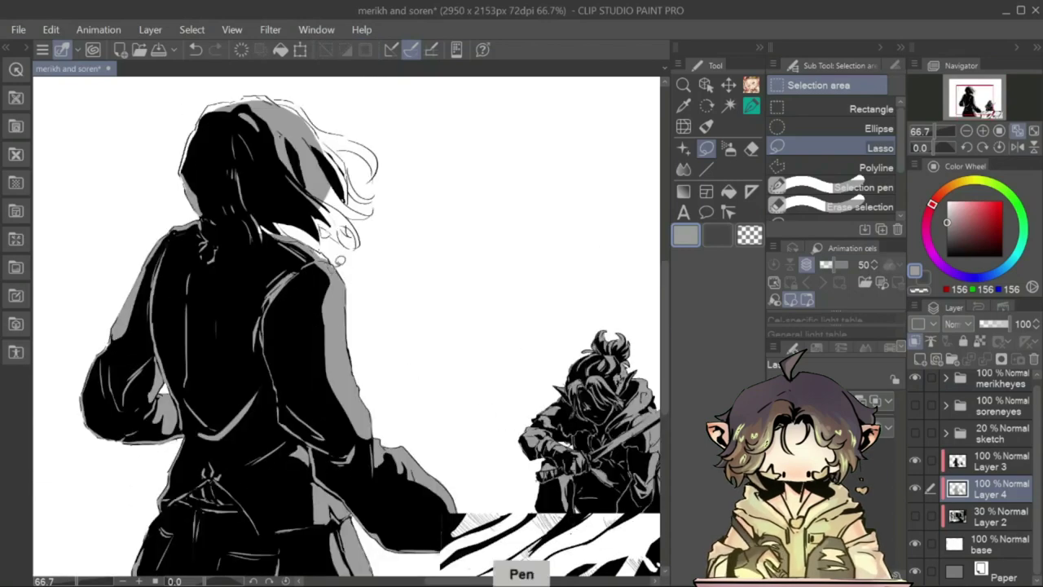
scroll(343, 257, up, 3)
drag(322, 224, 363, 244)
key(ctrl+d)
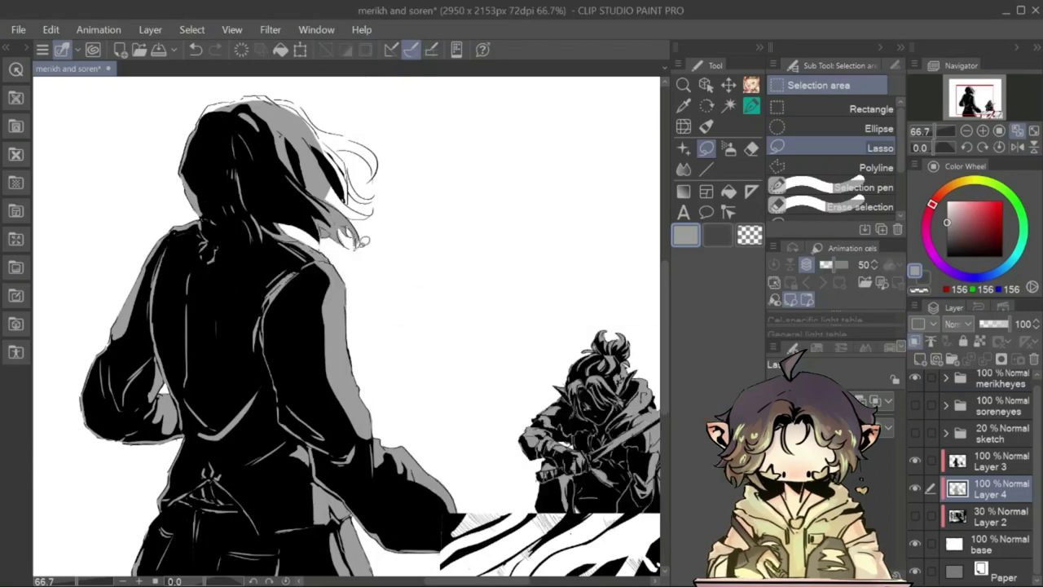
scroll(346, 326, up, 3)
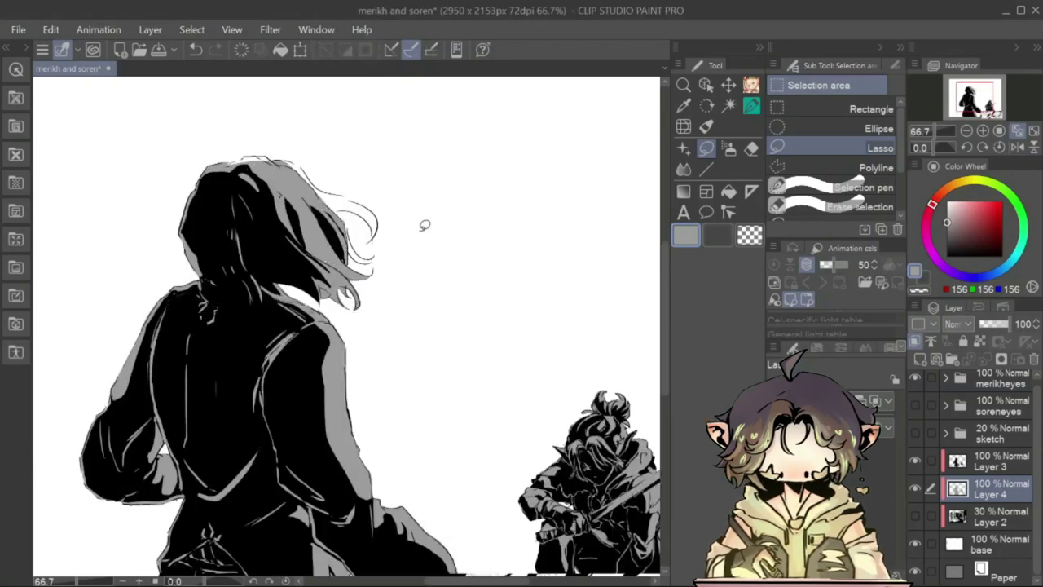
- Turn the figures' grey tones on Layer 4 white and show the inked background on Layer 2 at 96% opacity
key(h)
key(ctrl+plus)
key(ctrl+minus)
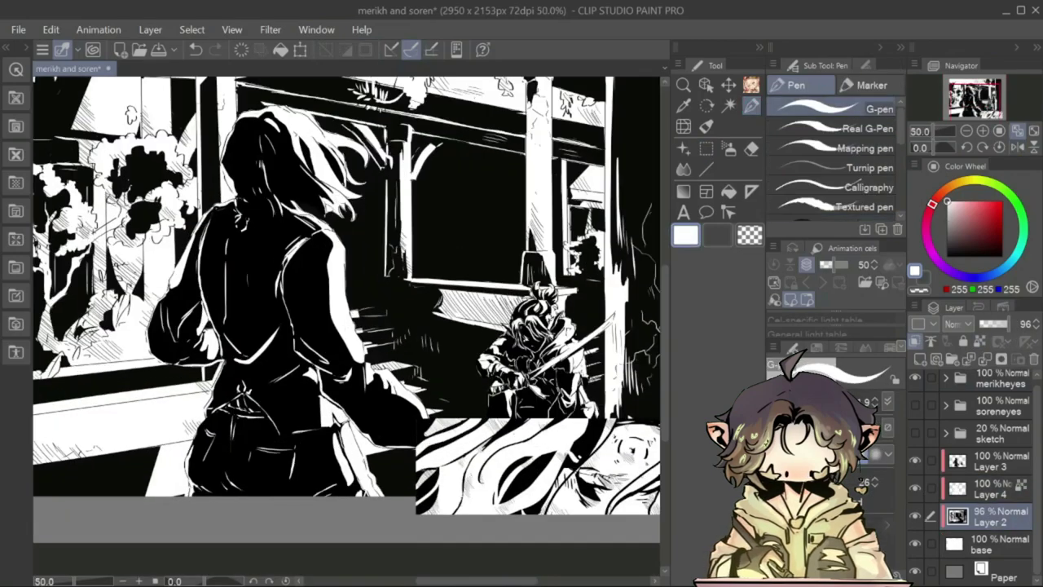
scroll(346, 326, up, 2)
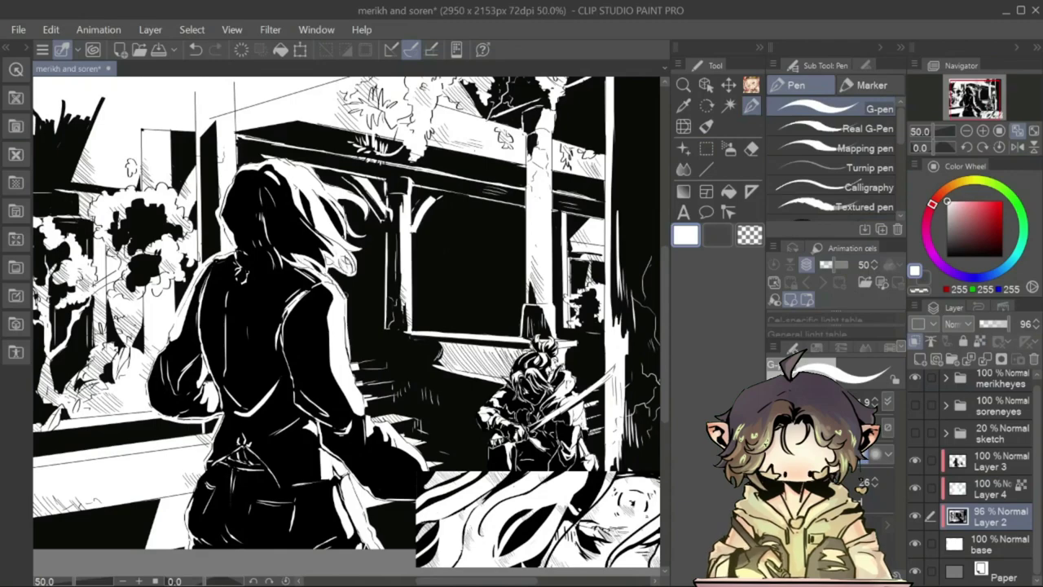
key(h)
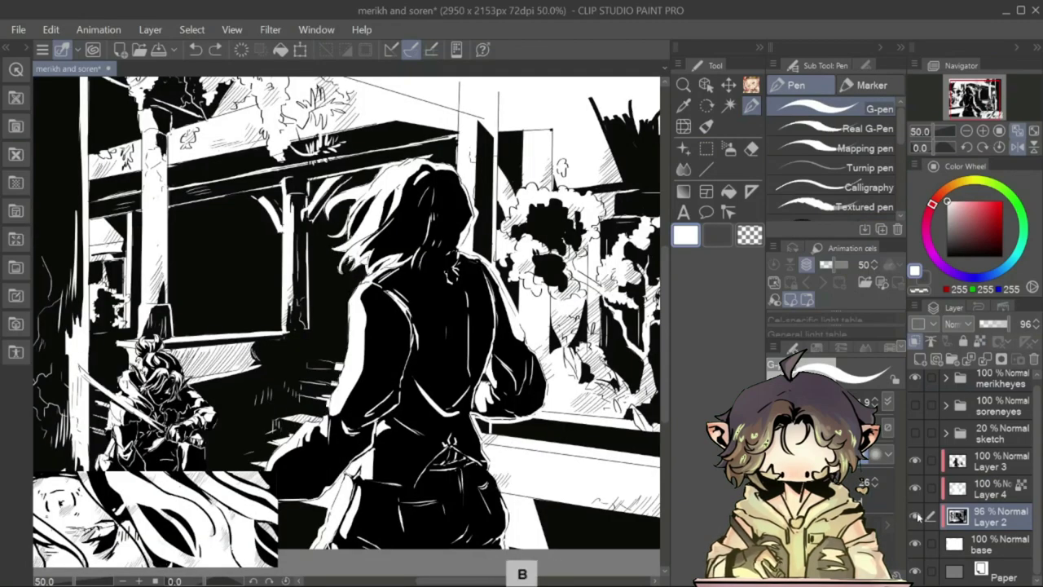
click(990, 460)
drag(1010, 324, 993, 326)
key(ctrl+z)
key(ctrl+z)
key(h)
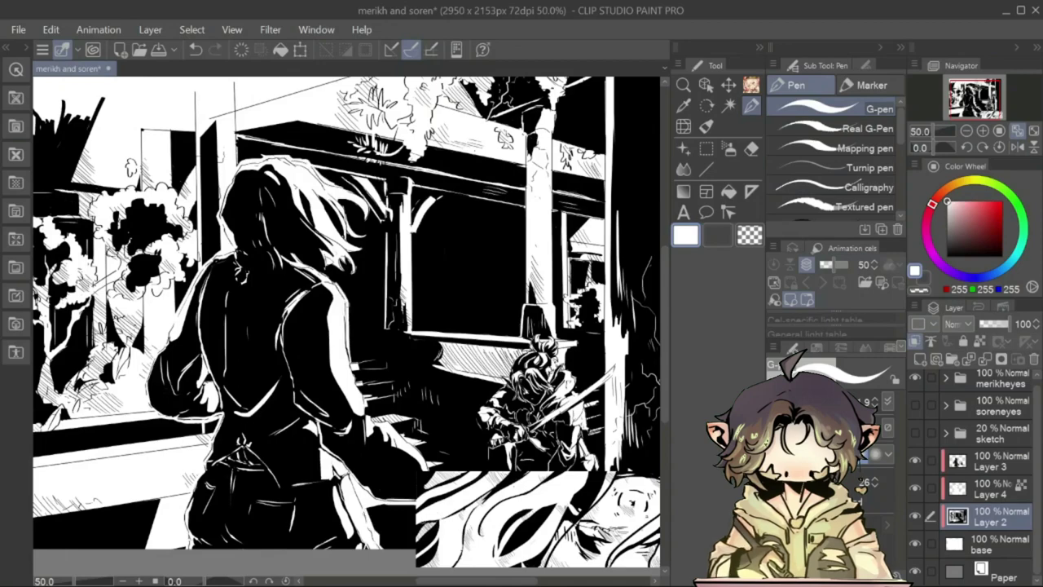
- Set Layer 2's opacity to 100% and separate the standing figure's windblown locks from the background with white hakkuro ink v2 strokes
key(e)
key(h)
key(p)
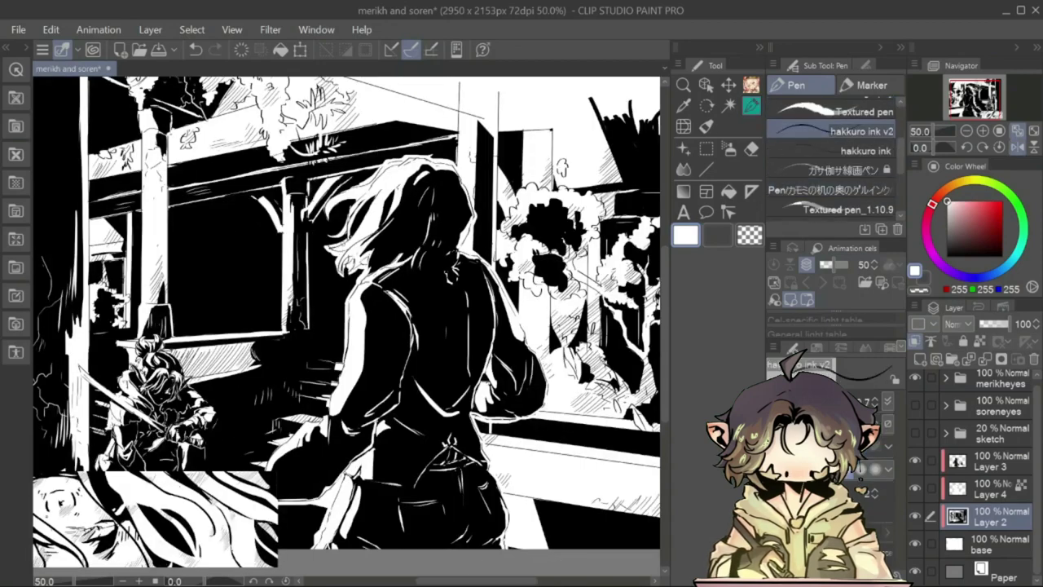
key(h)
key(p)
key(h)
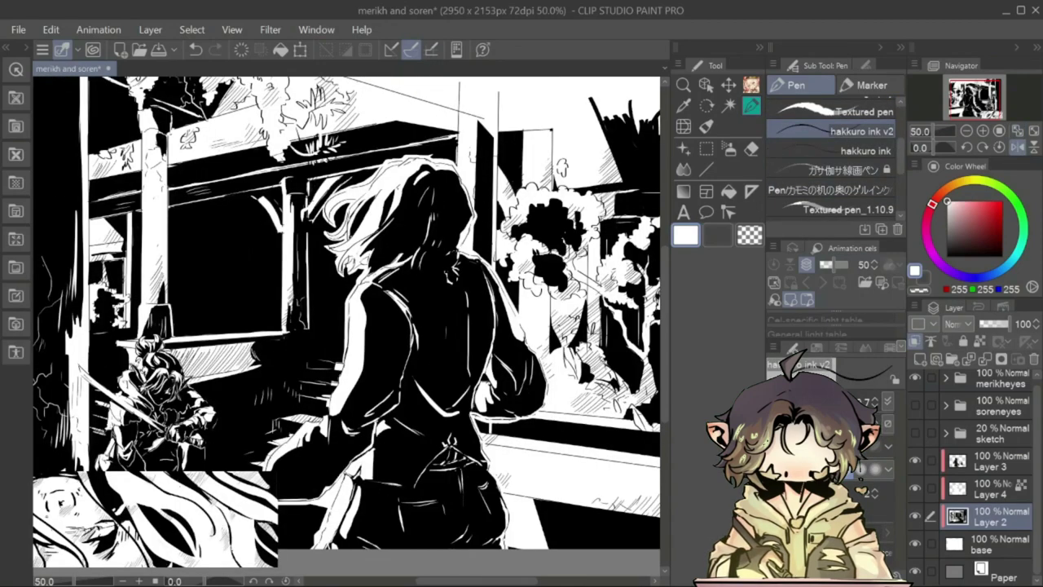
key(h)
key(ctrl+alt+0)
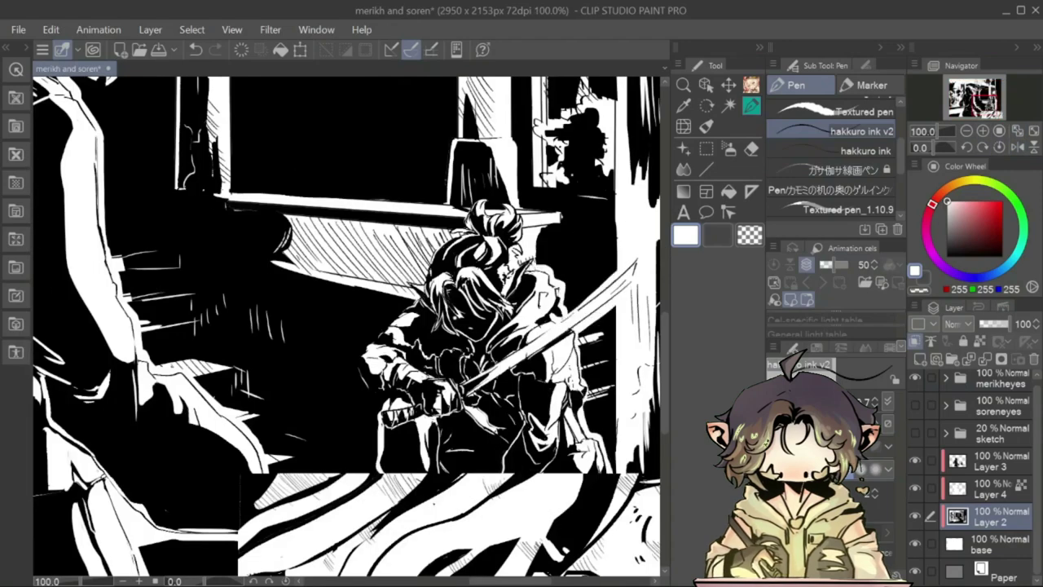
key(p)
key(ctrl+0)
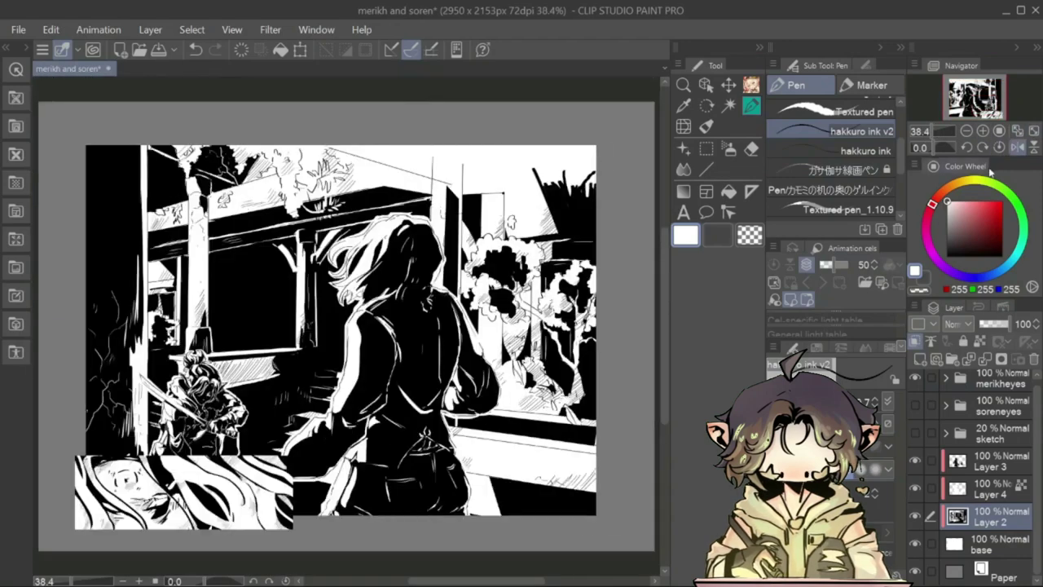
- Show the soreneyes inset above the standing figure and shift the merikheyes inset slightly inward at the page's opposite corner
key(k)
click(329, 180)
drag(329, 180, 349, 197)
key(m)
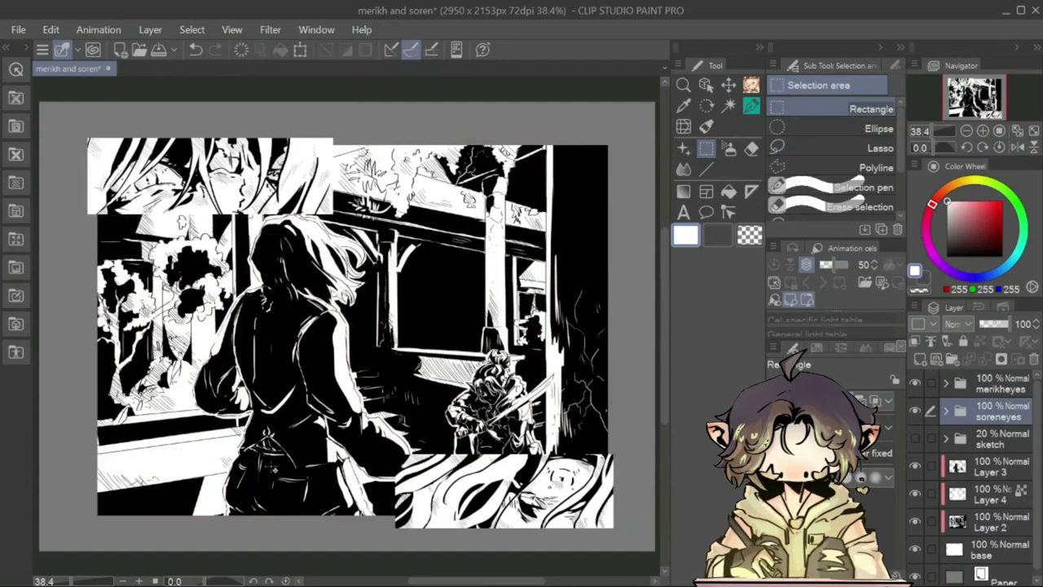
- Fill most of the white ledge and ground behind the standing figure's hips with black on Layer 2, leaving a small white block
key(b)
key(e)
key(h)
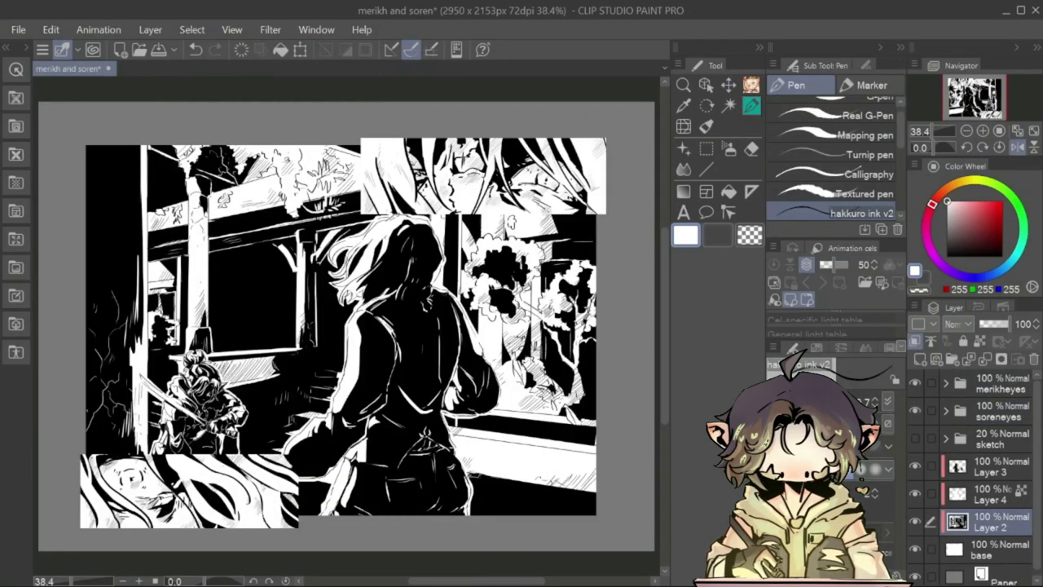
key(m)
key(x)
key(h)
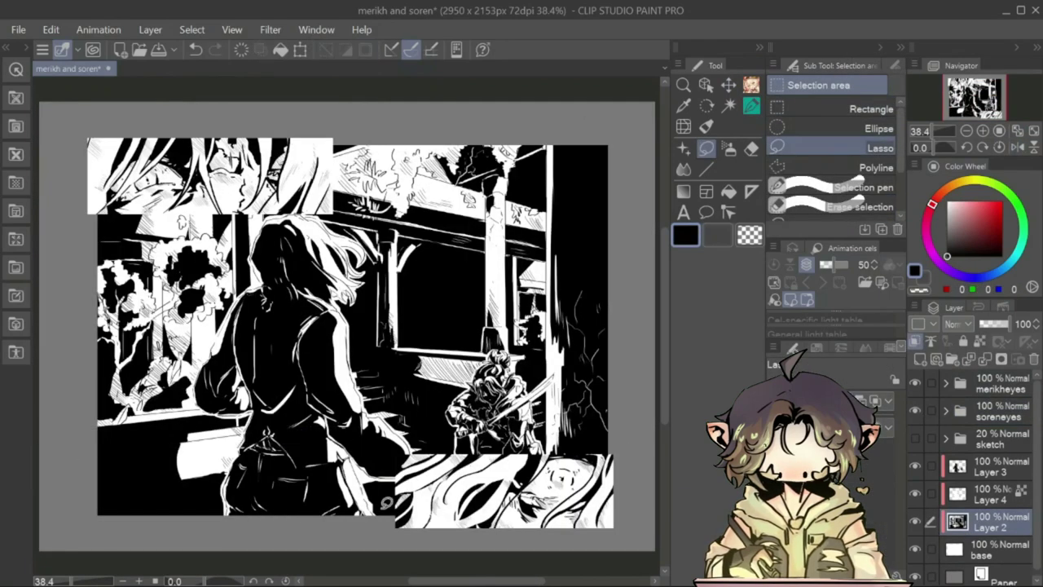
key(p)
key(alt+bracketright)
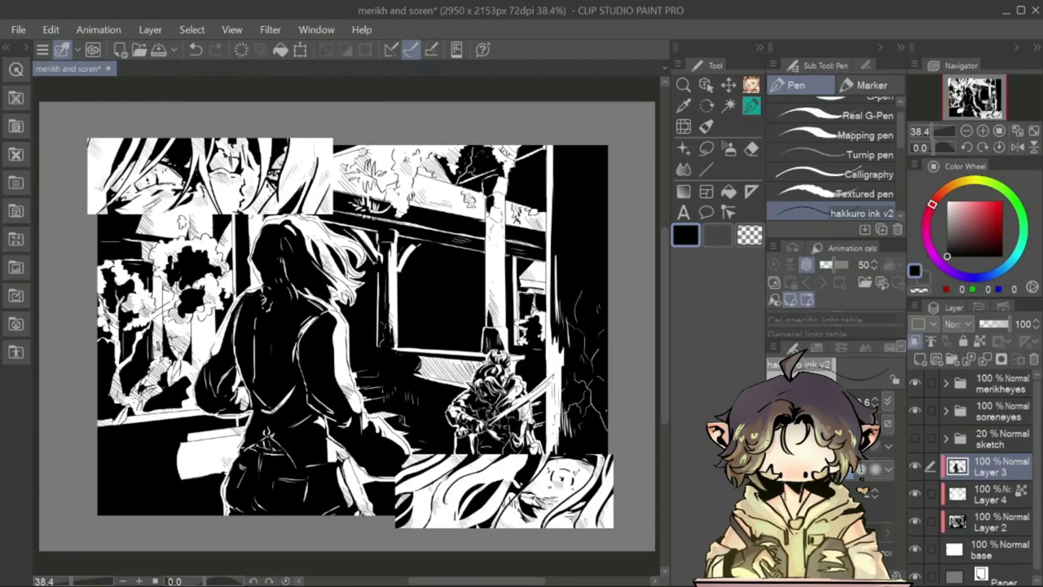
- Ink black shadows into the foliage hanging over the building's roof on Layer 2
key(h)
key(alt+bracketleft)
key(alt+bracketleft)
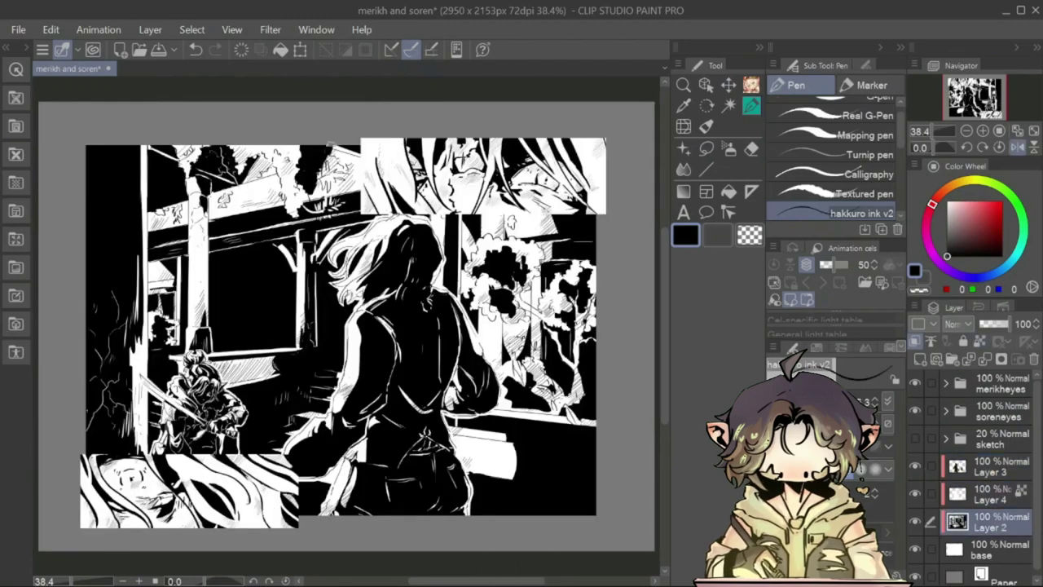
key(h)
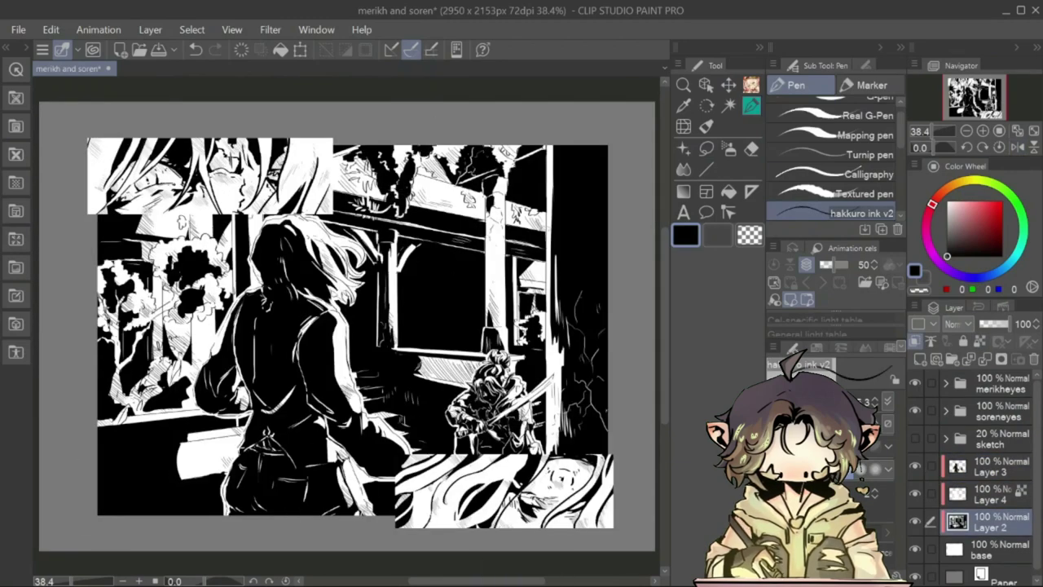
- Try Layer 2 at 73% opacity to set the figures apart from the background
key(x)
key(h)
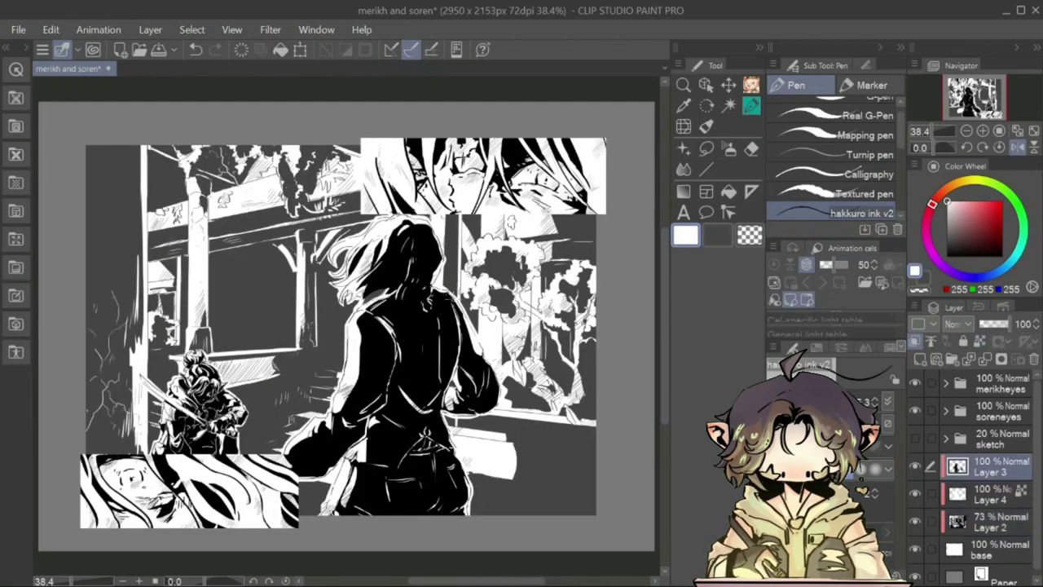
key(h)
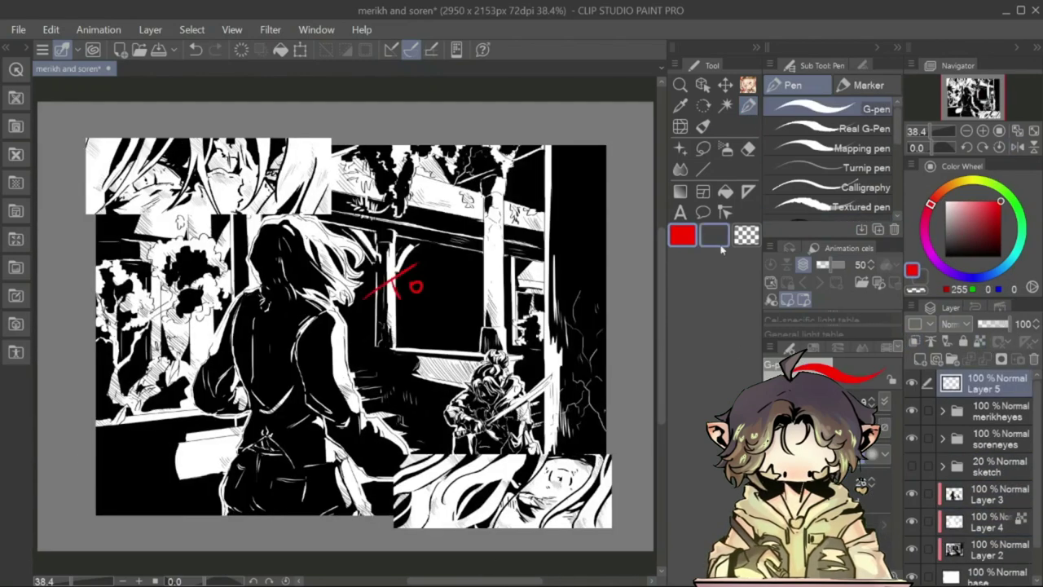
- Write the note "Too Dark?" in red across the dark building on Layer 5
drag(381, 310, 440, 322)
drag(420, 359, 497, 309)
drag(501, 273, 509, 298)
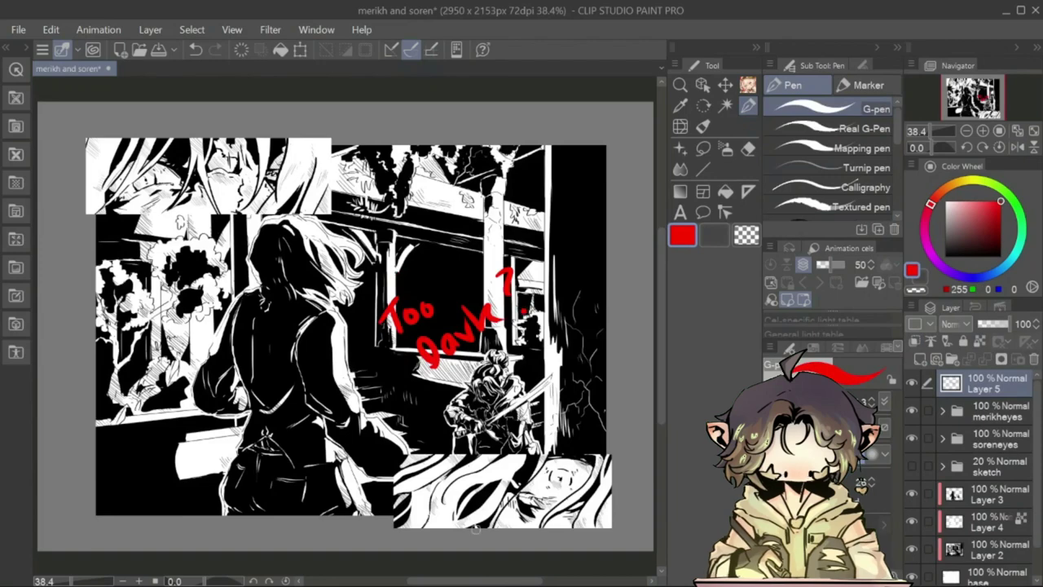
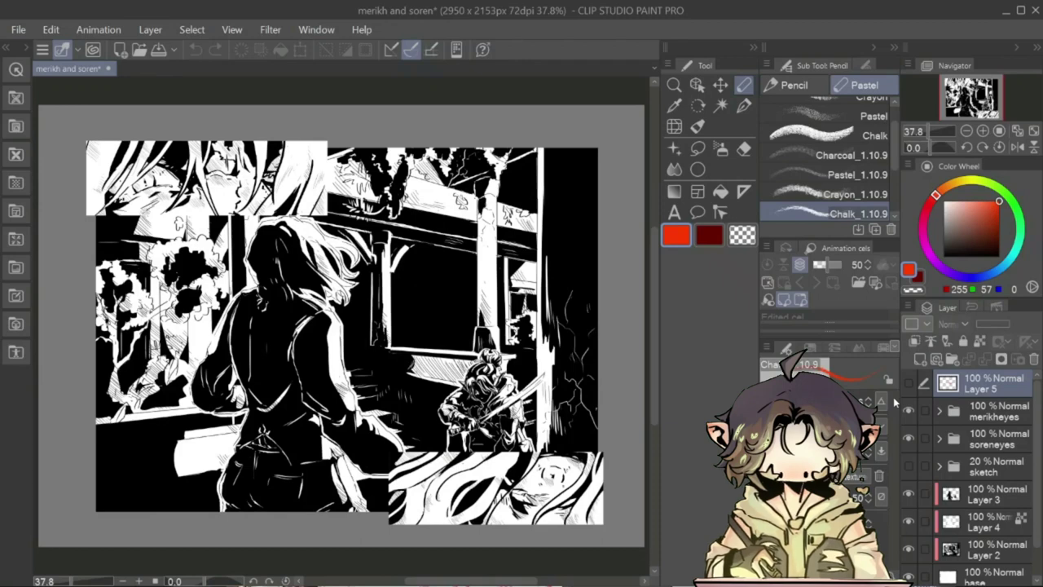
- Lasso and delete black areas from the standing figure's near sleeve and outstretched forearm on Layer 3
click(981, 130)
click(974, 488)
key(m)
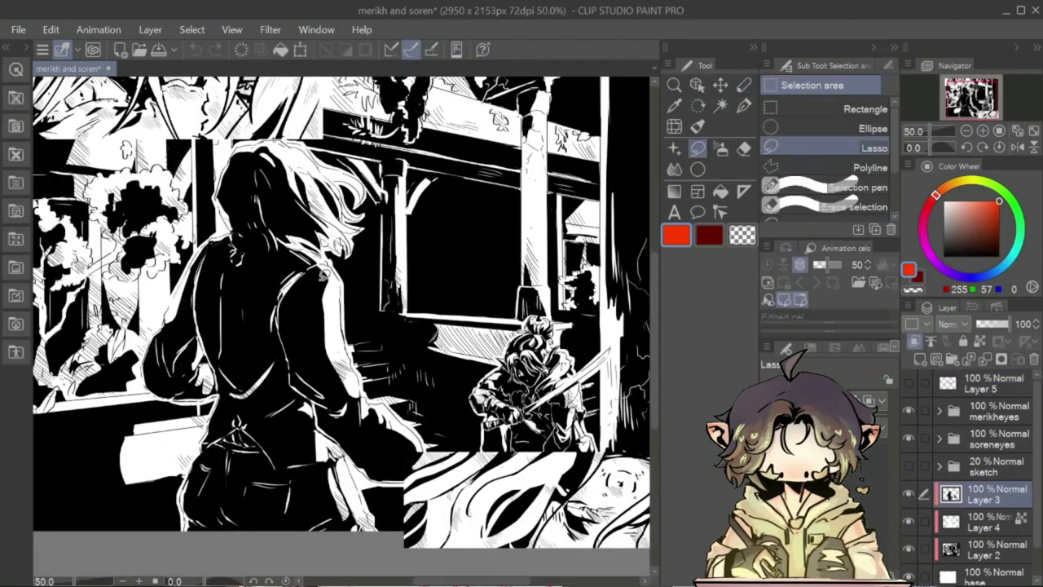
drag(349, 346, 326, 277)
key(Delete)
key(ctrl+d)
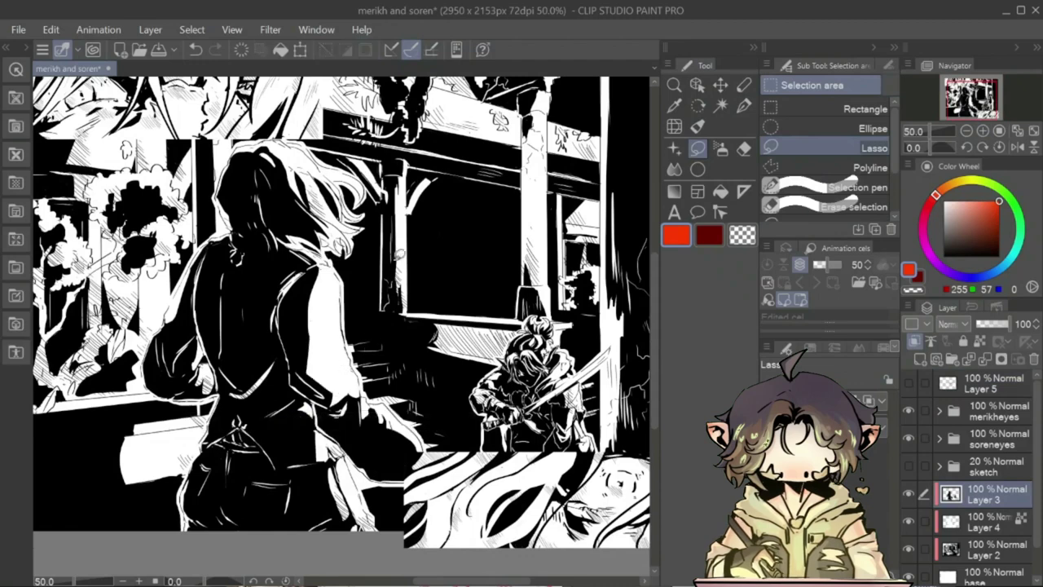
drag(408, 460, 421, 366)
key(Delete)
key(ctrl+d)
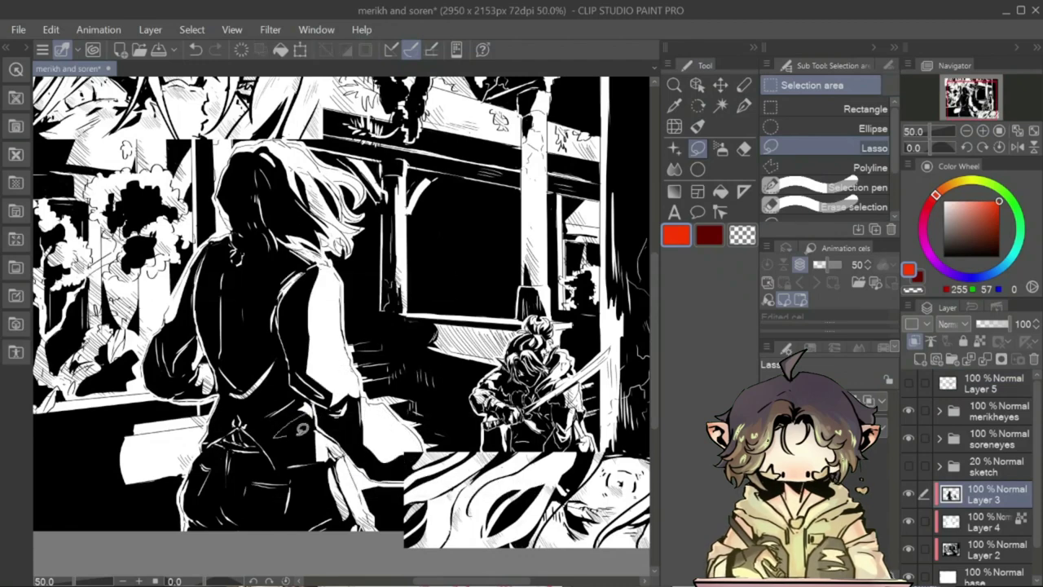
- Cut lit areas out of the black on the standing figure's jacket hem, far elbow and windblown side of the hair
drag(302, 428, 326, 416)
key(Delete)
key(ctrl+d)
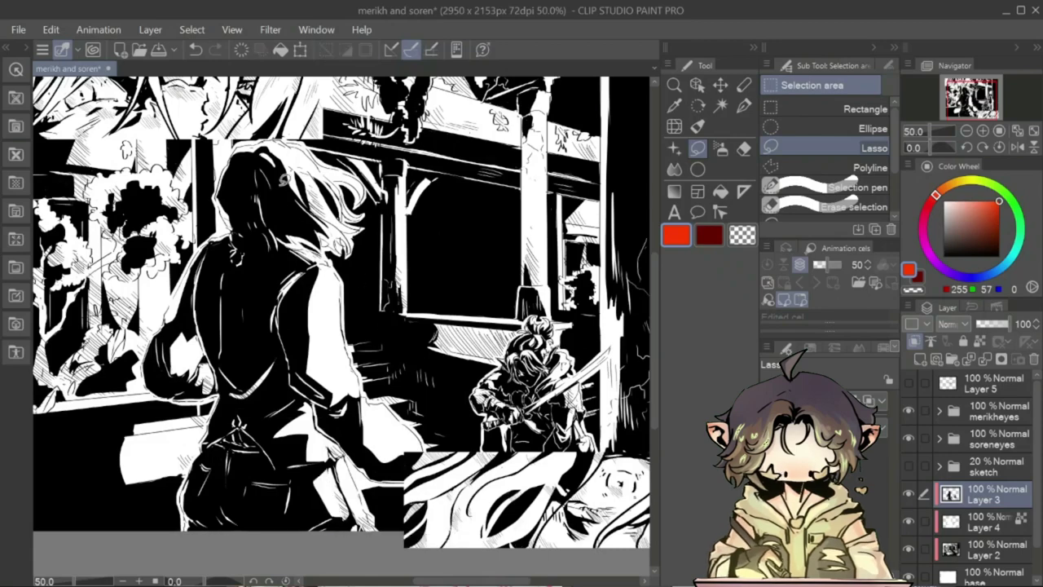
key(h)
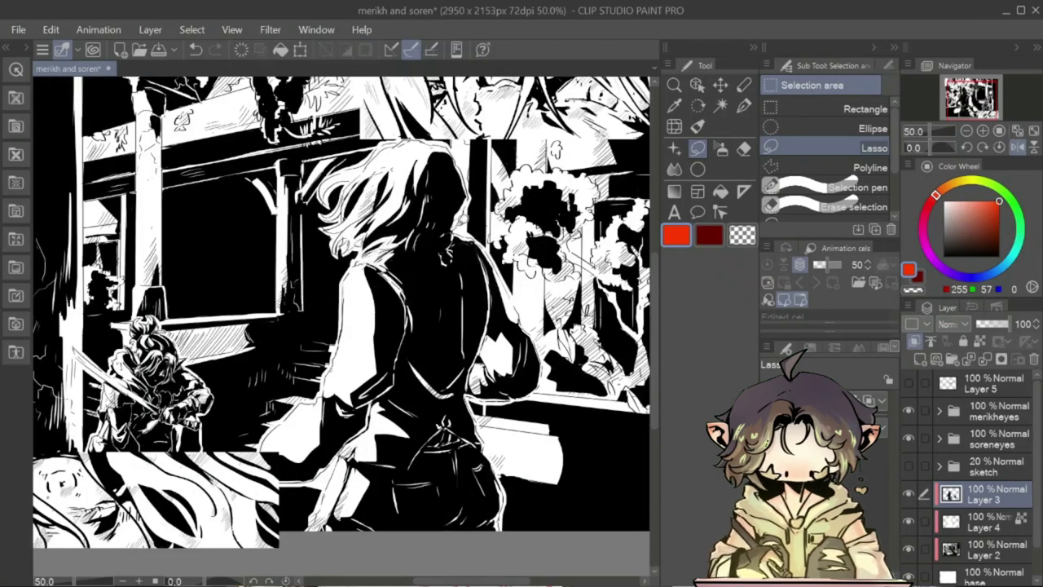
click(1017, 146)
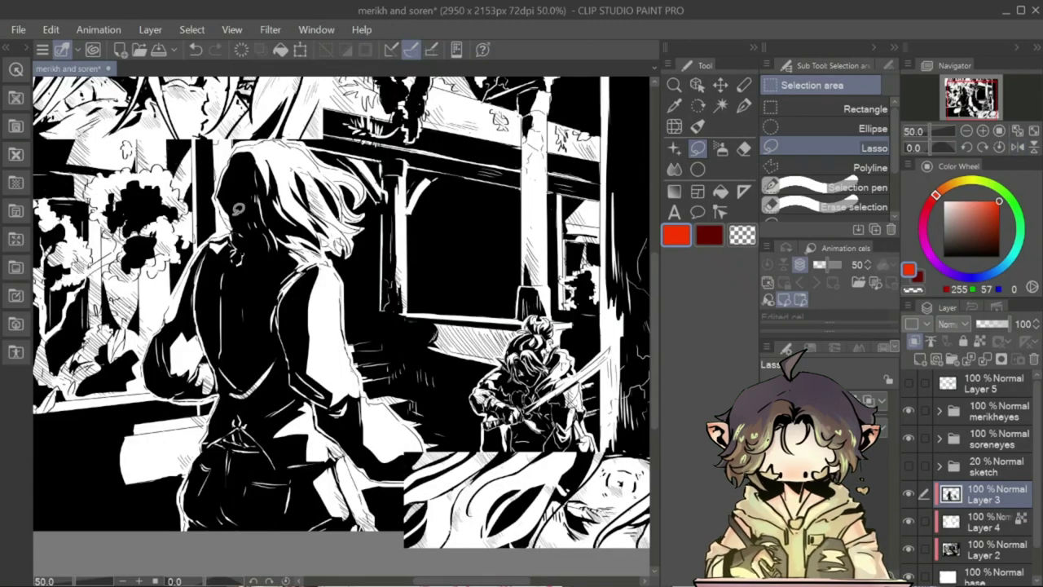
click(1033, 131)
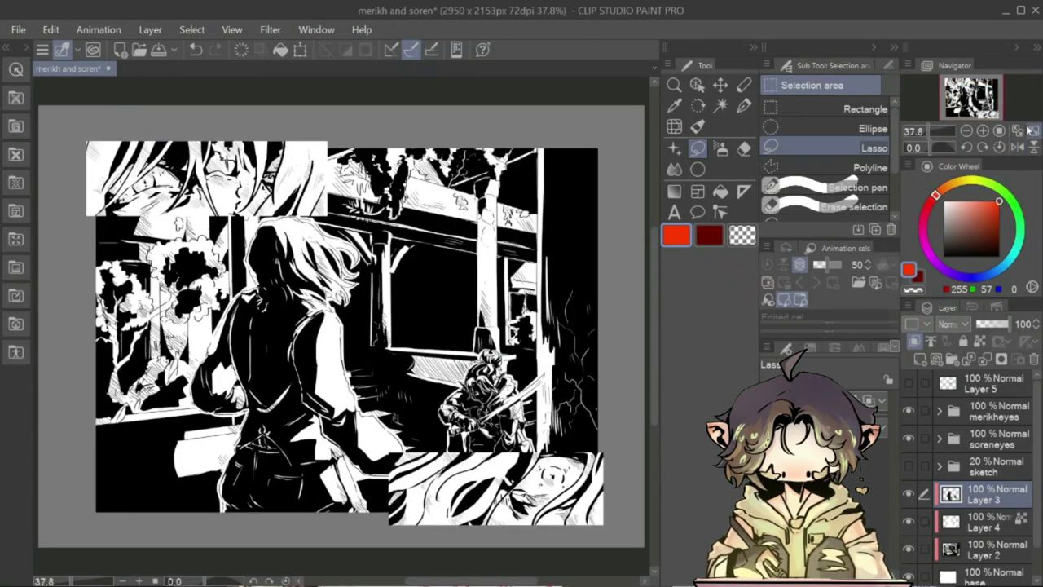
- On Layer 2, reshape the light patch on the ground beside the standing figure into a long pointed shape
click(994, 550)
click(1017, 146)
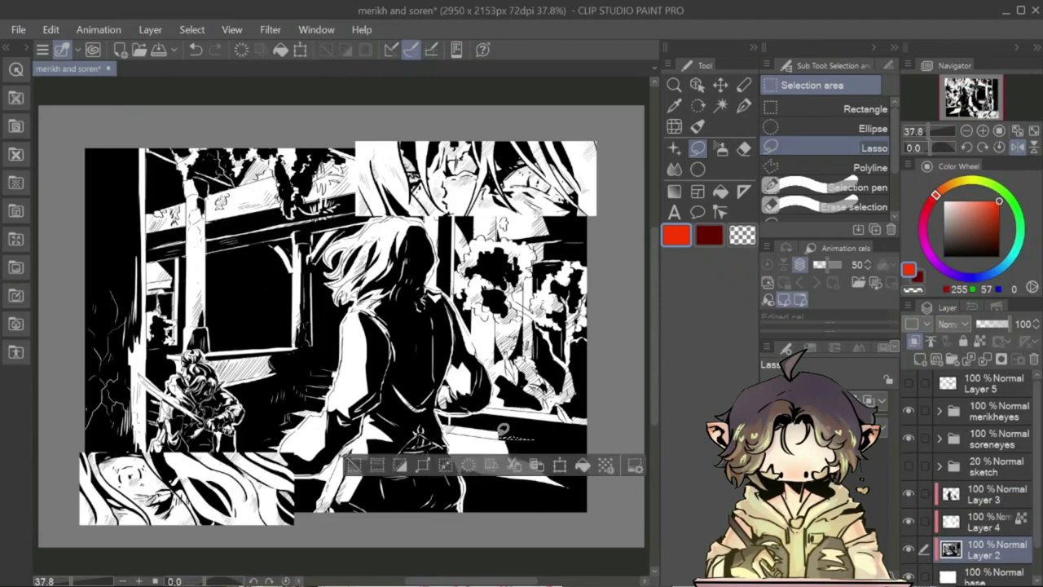
click(1017, 147)
- Lasso and rework the light and dark patches in the foliage of the trees behind the standing figure
drag(196, 253, 200, 310)
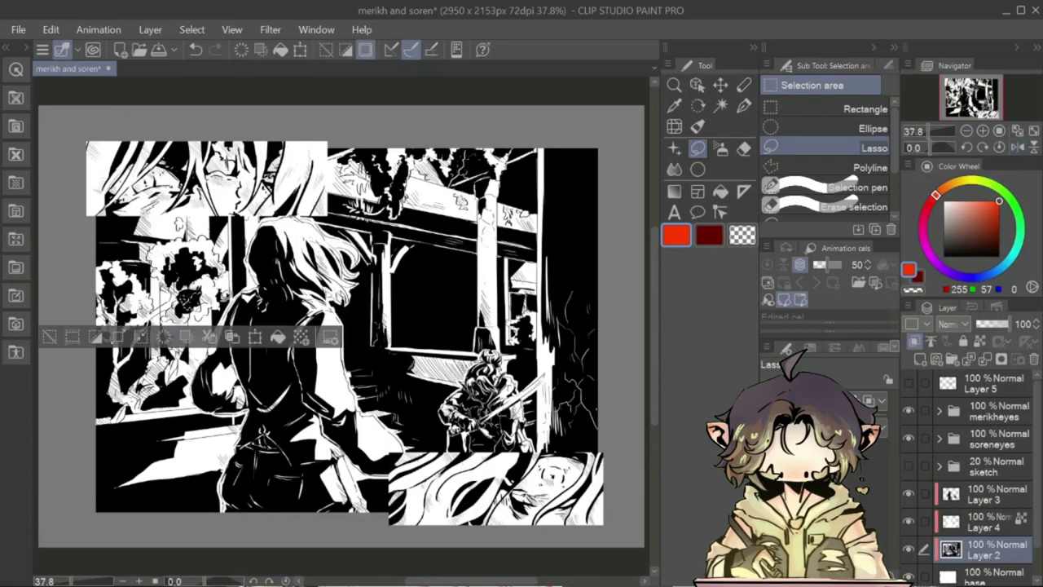
key(ctrl+d)
drag(143, 278, 114, 261)
key(ctrl+d)
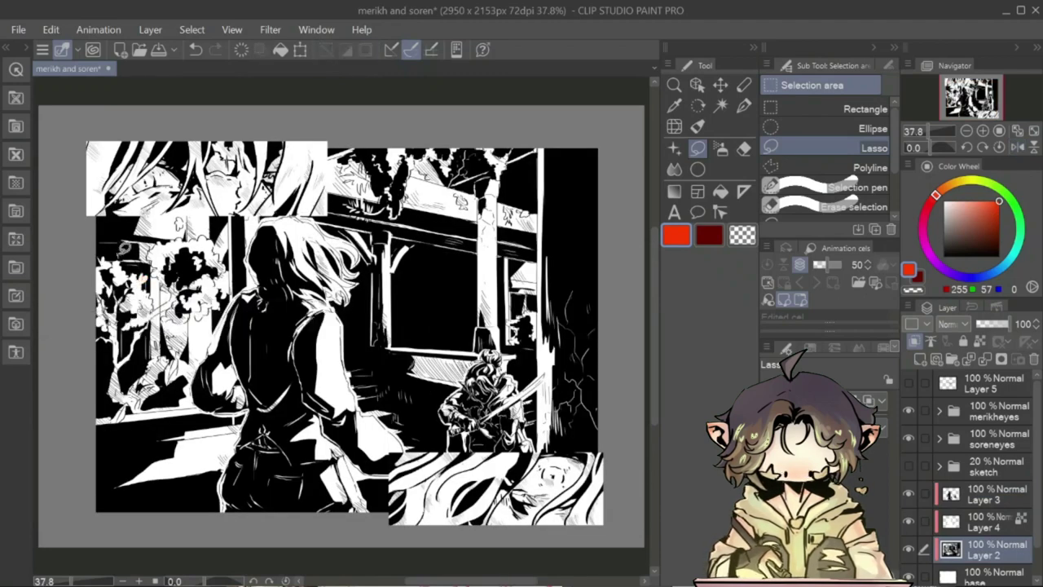
drag(119, 312, 132, 311)
key(ctrl+d)
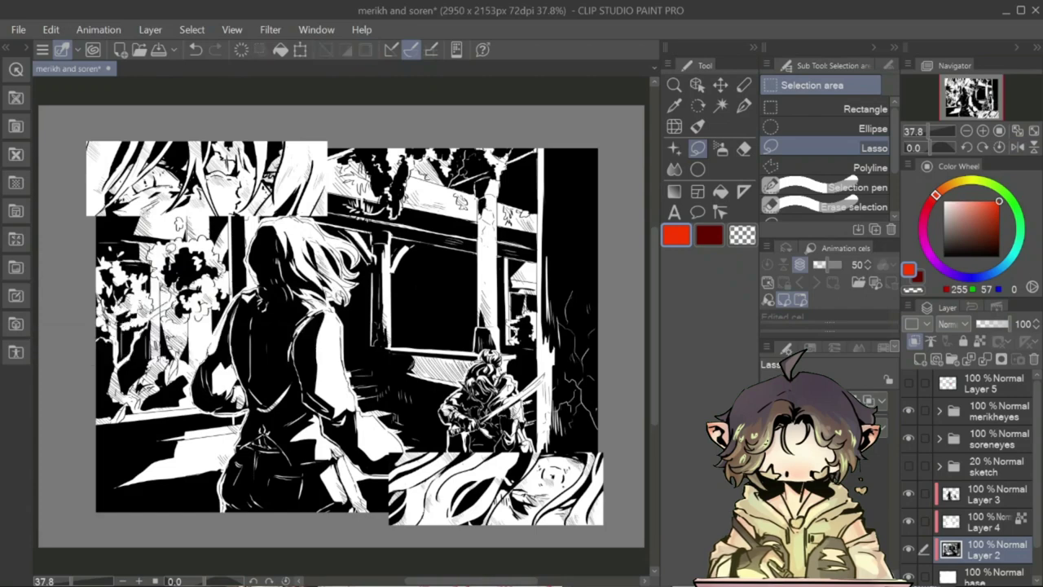
drag(122, 245, 135, 248)
key(ctrl+d)
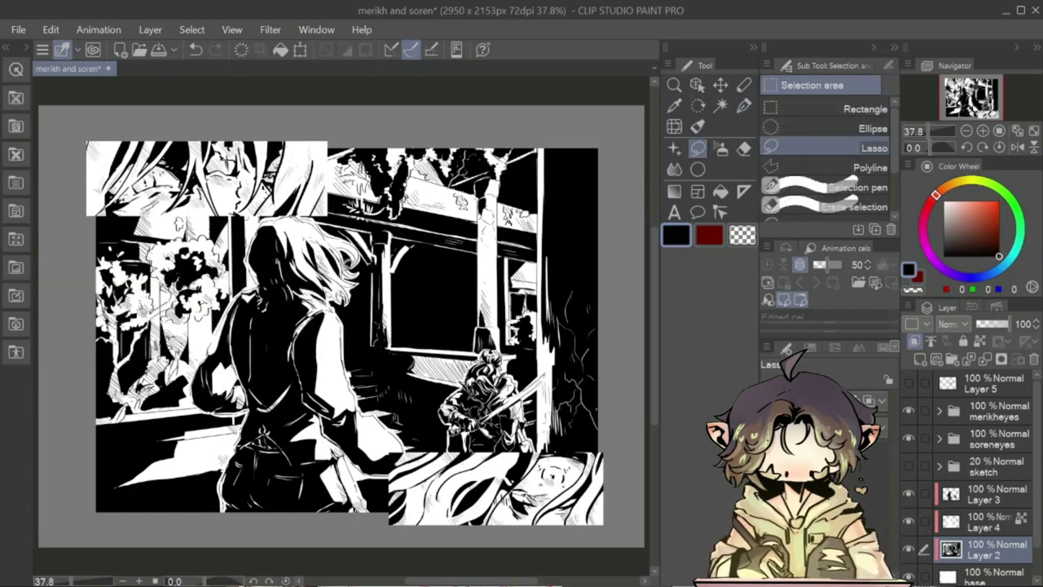
- Lasso and fill black areas around the foliage along the building's roof edge on Layer 2
mouse_move(348, 264)
mouse_down()
mouse_move(244, 313)
mouse_move(249, 328)
mouse_up()
key(ctrl+d)
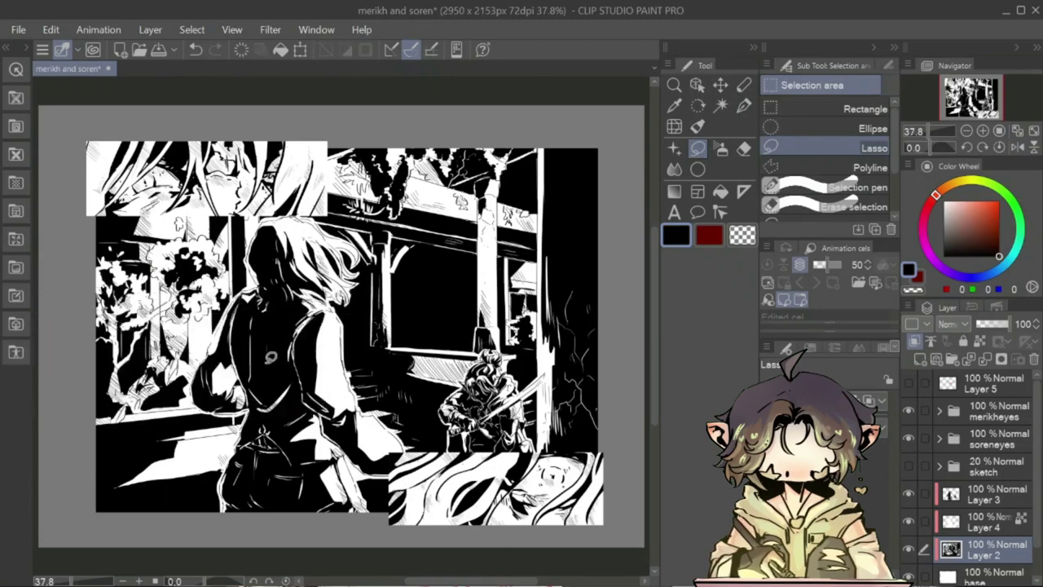
drag(456, 175, 505, 199)
key(ctrl+d)
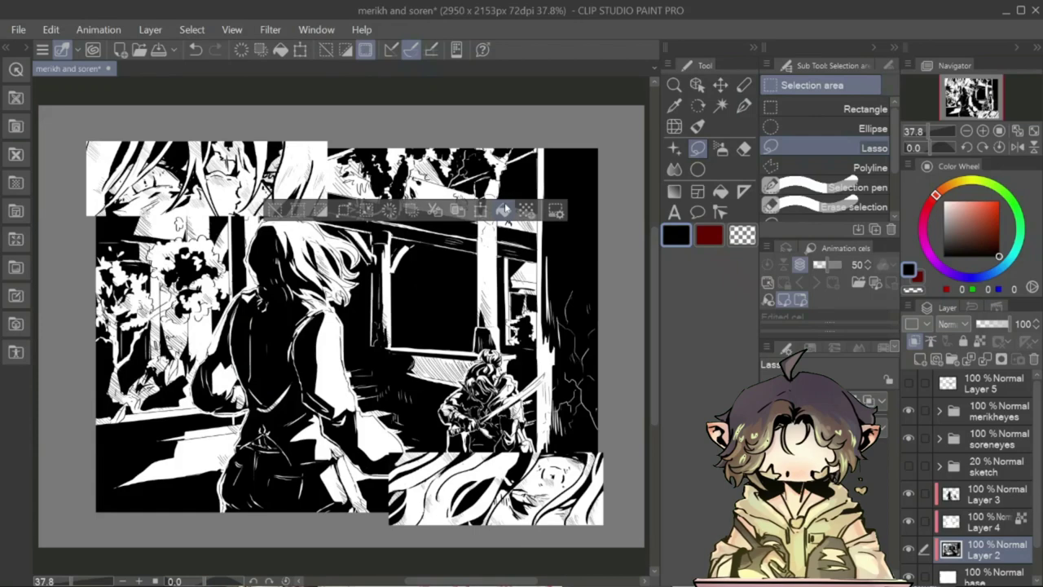
key(ctrl+d)
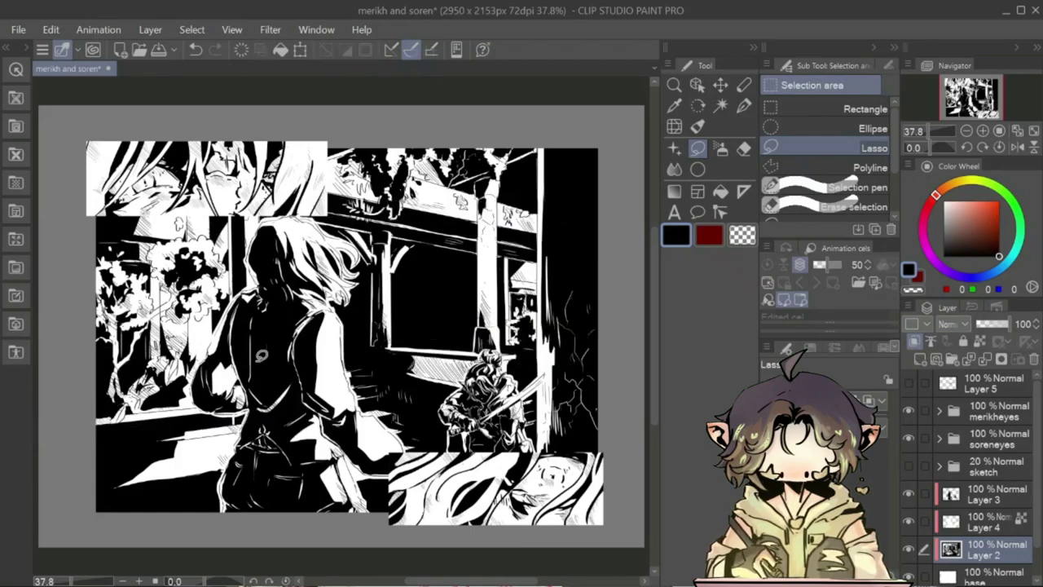
- Fill the area beneath the background trees with black undergrowth, leaving thin light grass blades
key(h)
drag(534, 375, 540, 387)
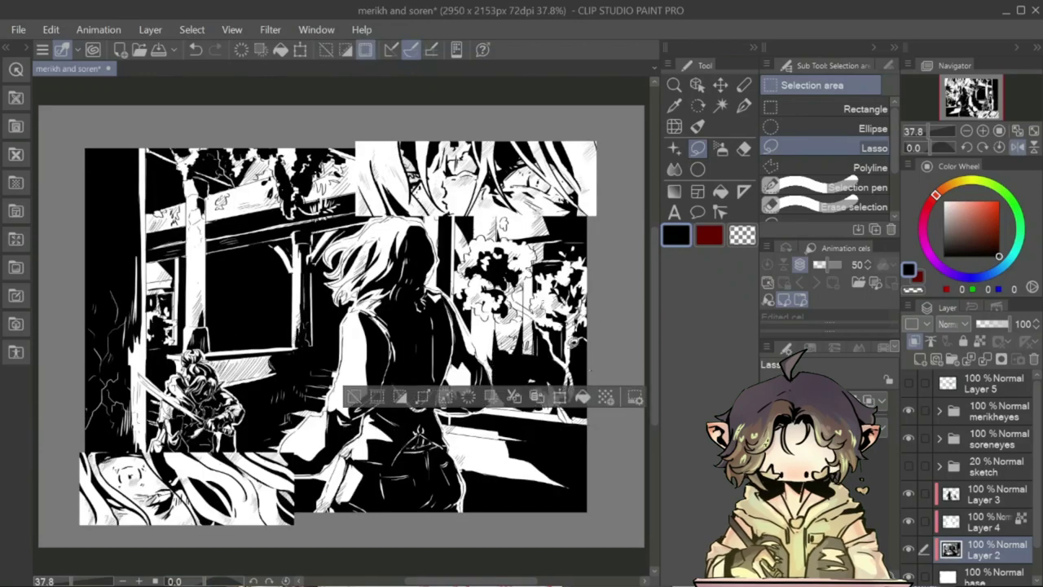
click(545, 392)
click(998, 146)
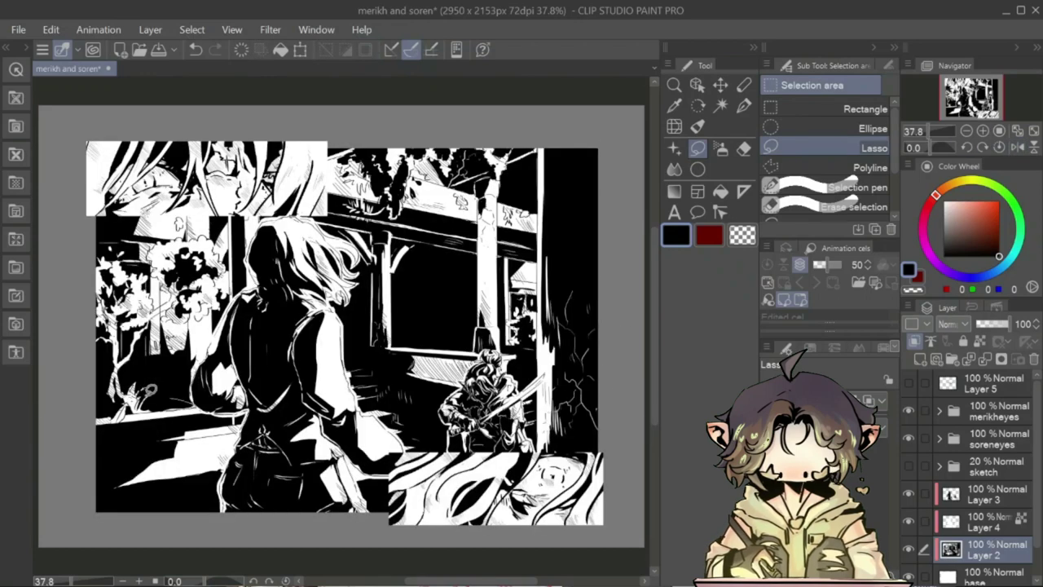
drag(165, 391, 175, 401)
click(420, 432)
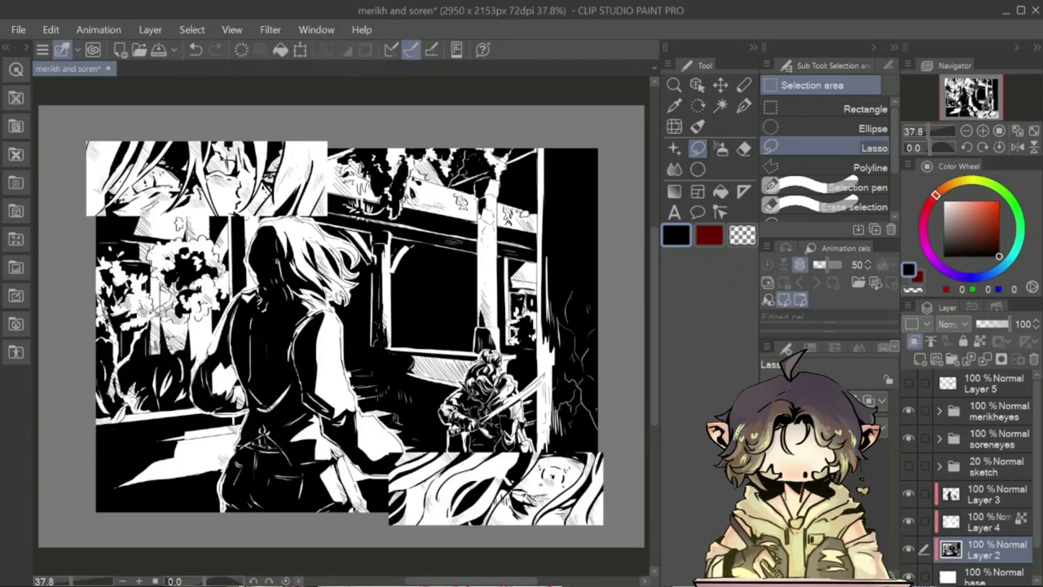
- Cut a light crescent at the standing figure's lower back and a pocket-shaped patch on the trousers out of Layer 3
drag(244, 376, 295, 399)
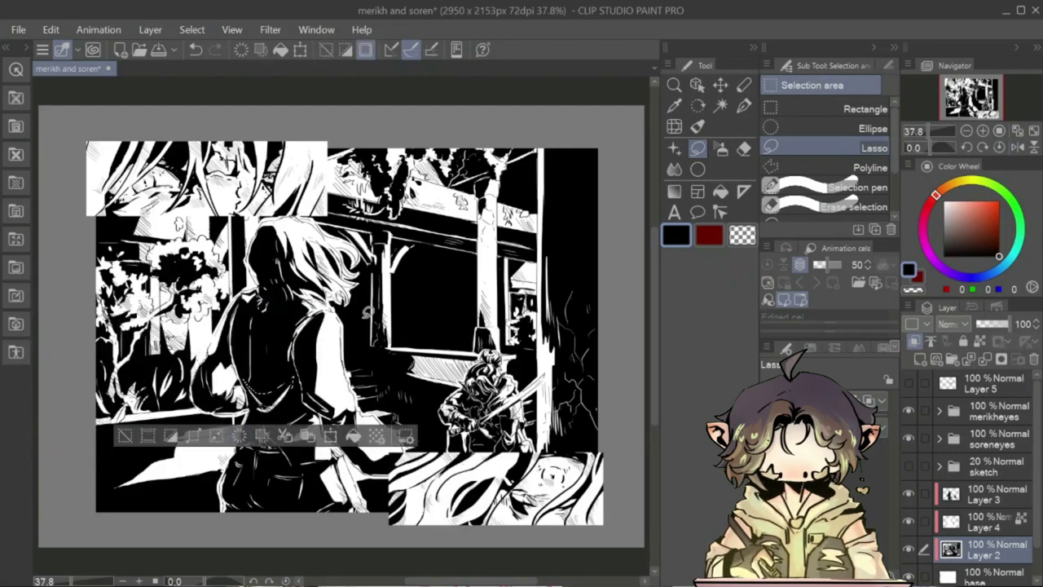
click(990, 494)
drag(298, 466, 319, 510)
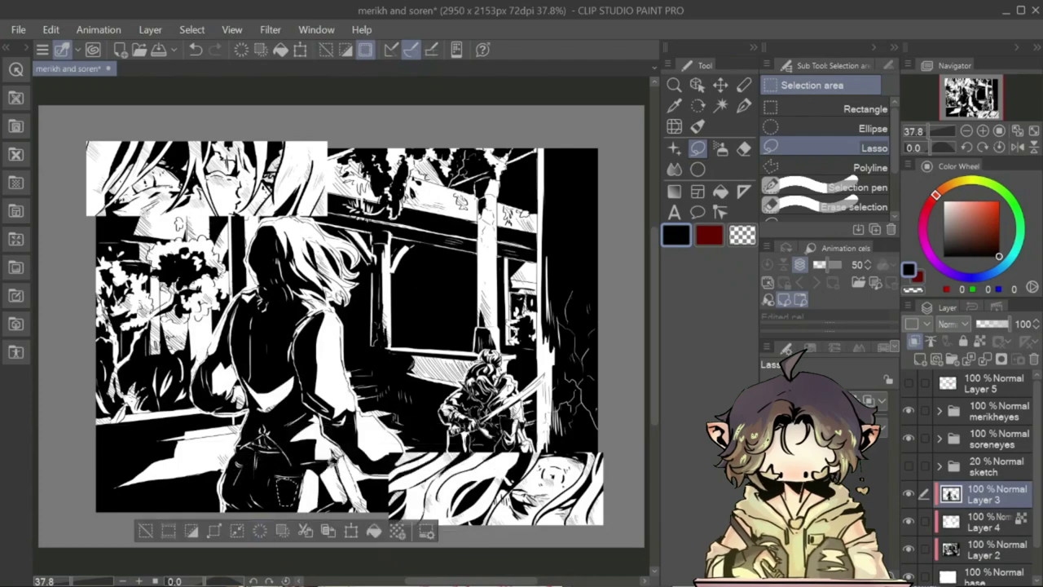
key(Delete)
key(ctrl+d)
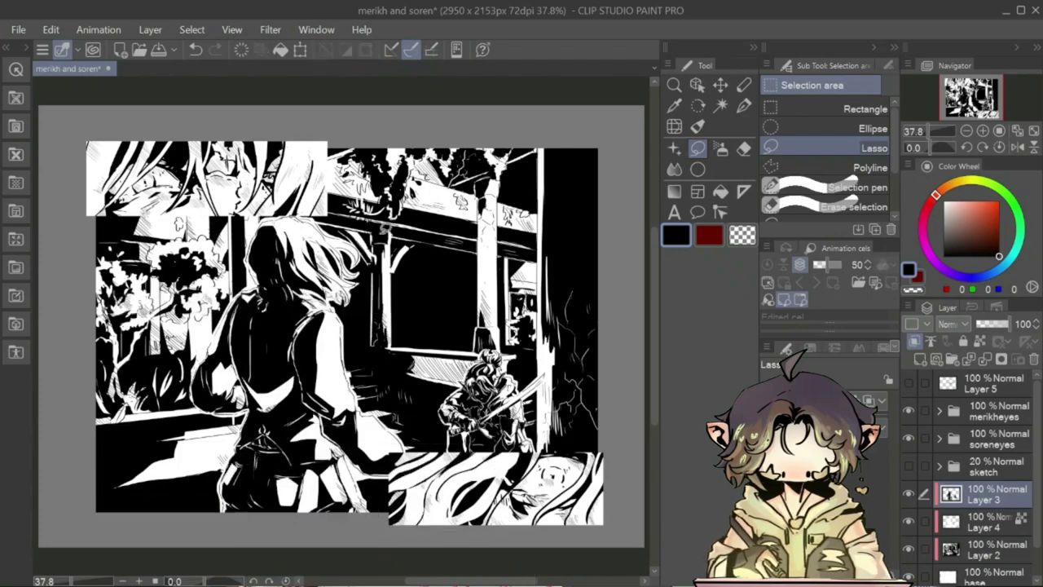
- Crop the canvas to 2580 x 1912 px with a rectangular selection around the comic page
drag(383, 227, 410, 217)
click(866, 108)
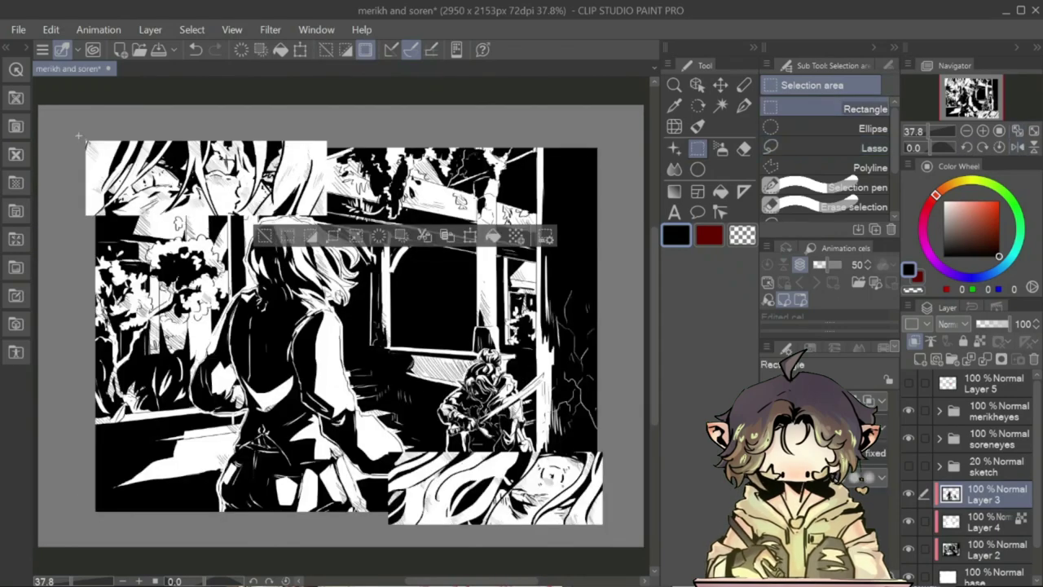
drag(76, 133, 607, 531)
click(223, 551)
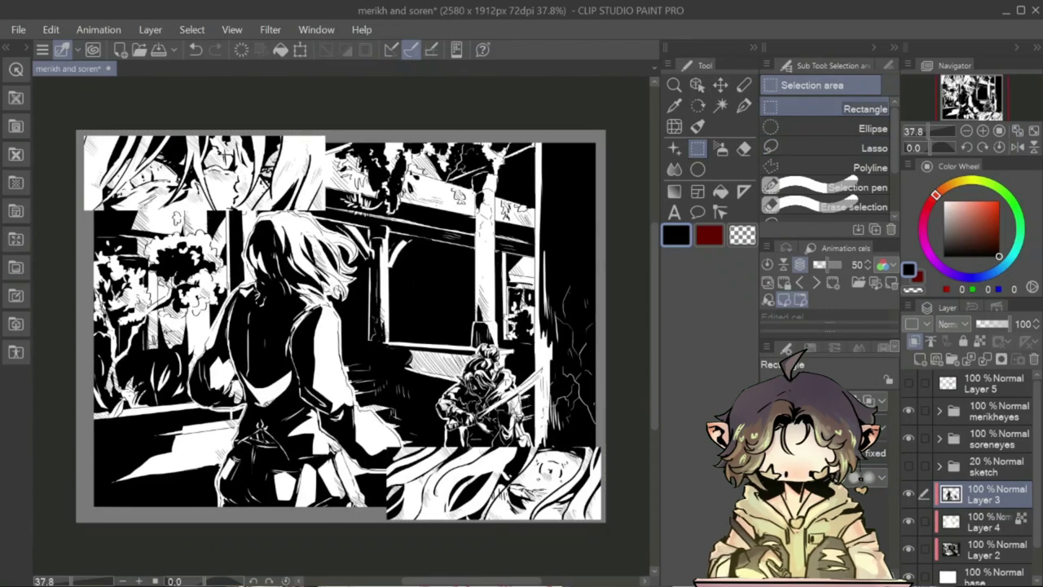
- Add a screentone layer below Layer 3 and tone the standing figure's near sleeve, forearm and lower-back crescent
click(865, 147)
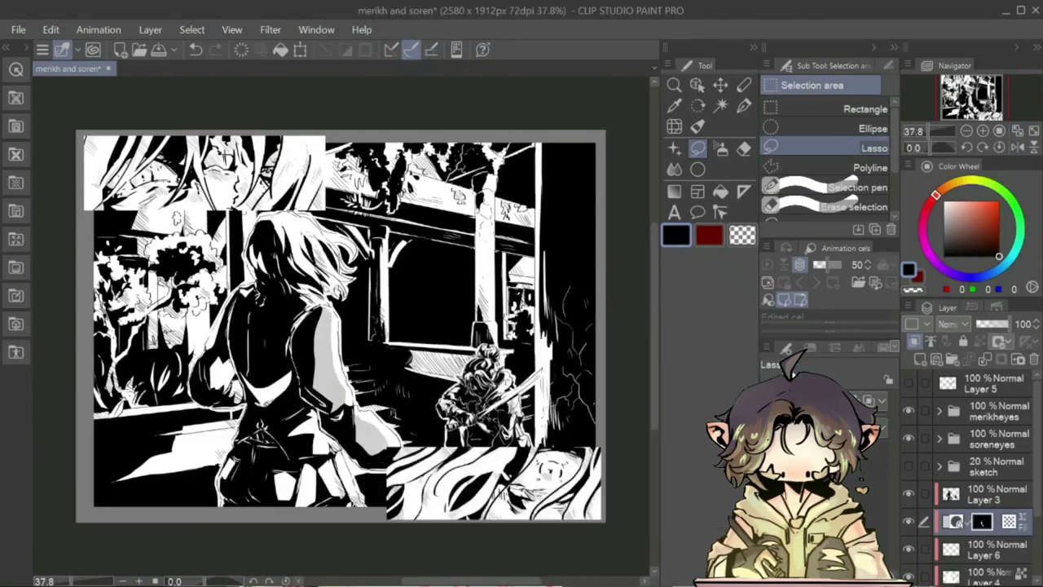
scroll(427, 423, up, 2)
mouse_move(316, 303)
mouse_down()
mouse_move(287, 311)
mouse_move(245, 393)
mouse_move(338, 346)
mouse_up()
key(ctrl+d)
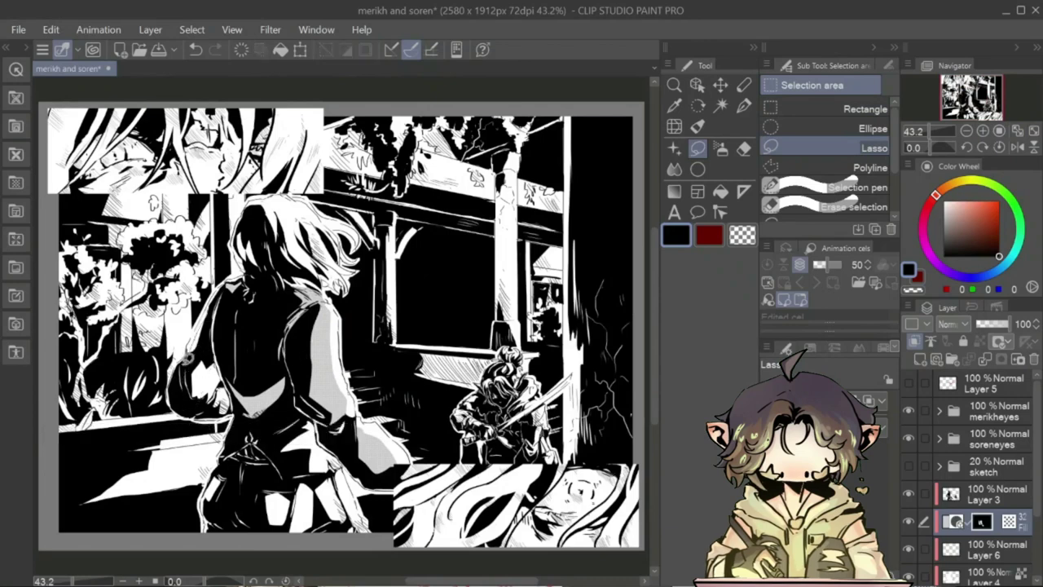
- Screentone the light areas on the standing figure's far elbow, jacket hem and trousers
mouse_move(183, 362)
mouse_down()
mouse_move(213, 321)
mouse_move(222, 377)
mouse_up()
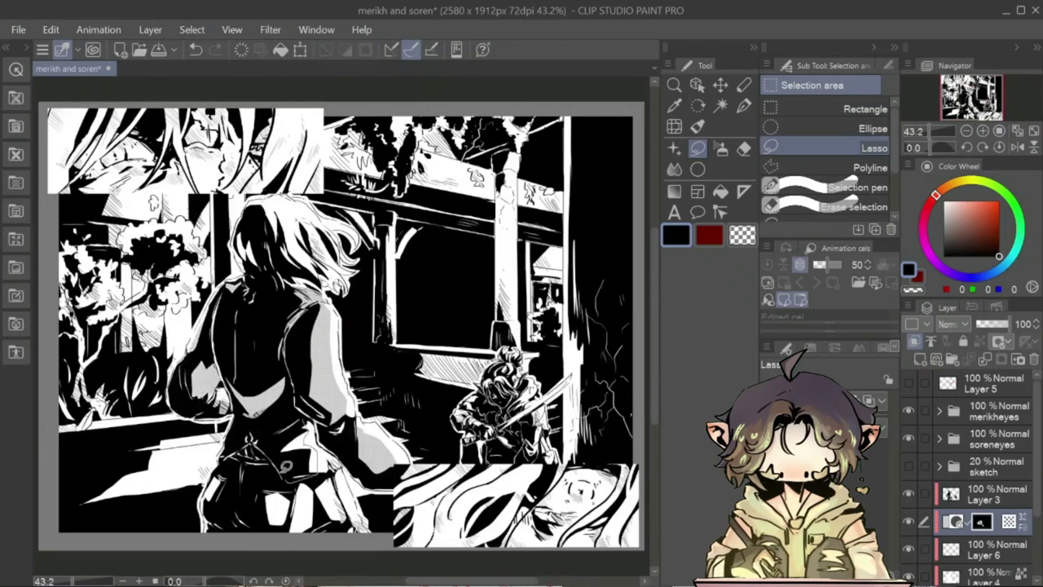
mouse_move(286, 466)
mouse_down()
mouse_move(326, 440)
mouse_move(287, 474)
mouse_move(342, 530)
mouse_move(330, 534)
mouse_up()
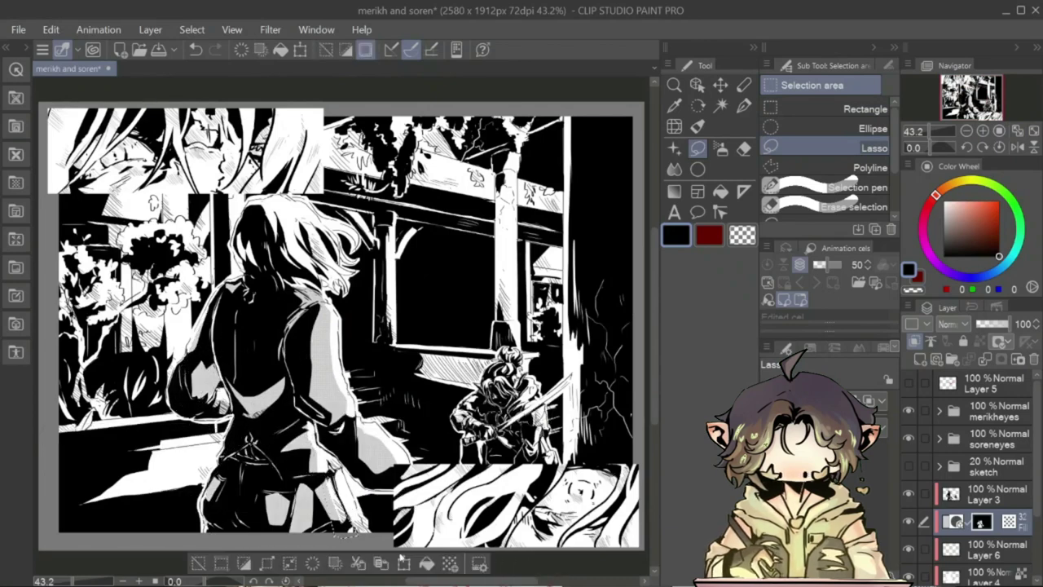
click(401, 561)
key(ctrl+d)
- Screentone the shadowed strands of the standing figure's hair, checking the page mirrored and close up
drag(260, 216, 244, 269)
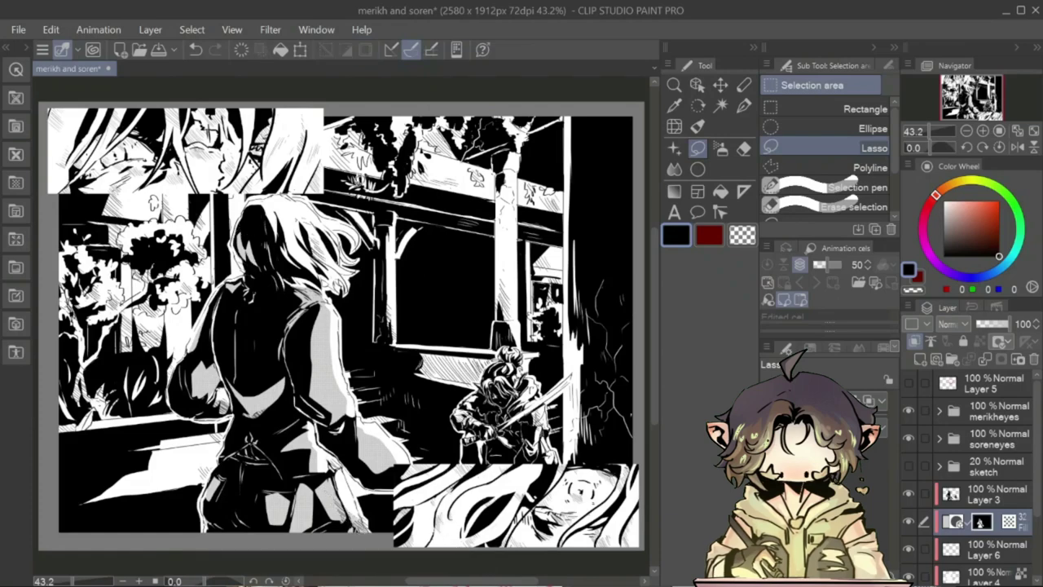
drag(295, 220, 277, 269)
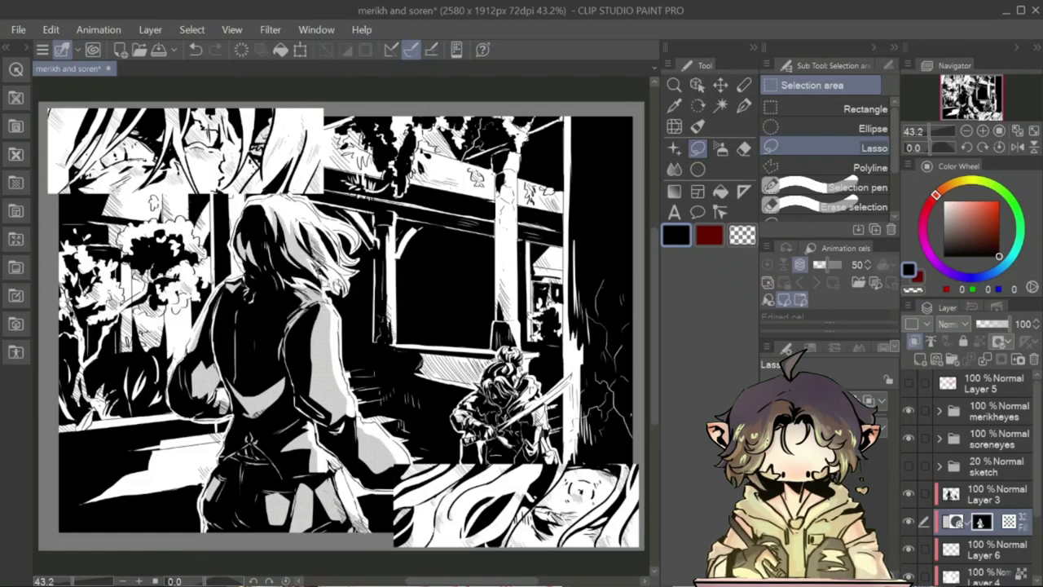
key(h)
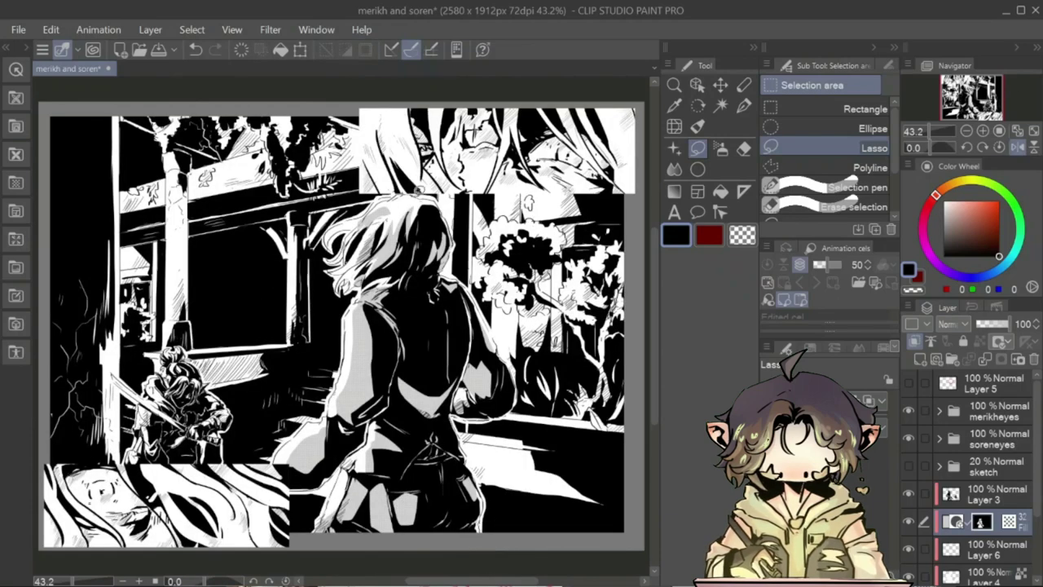
key(h)
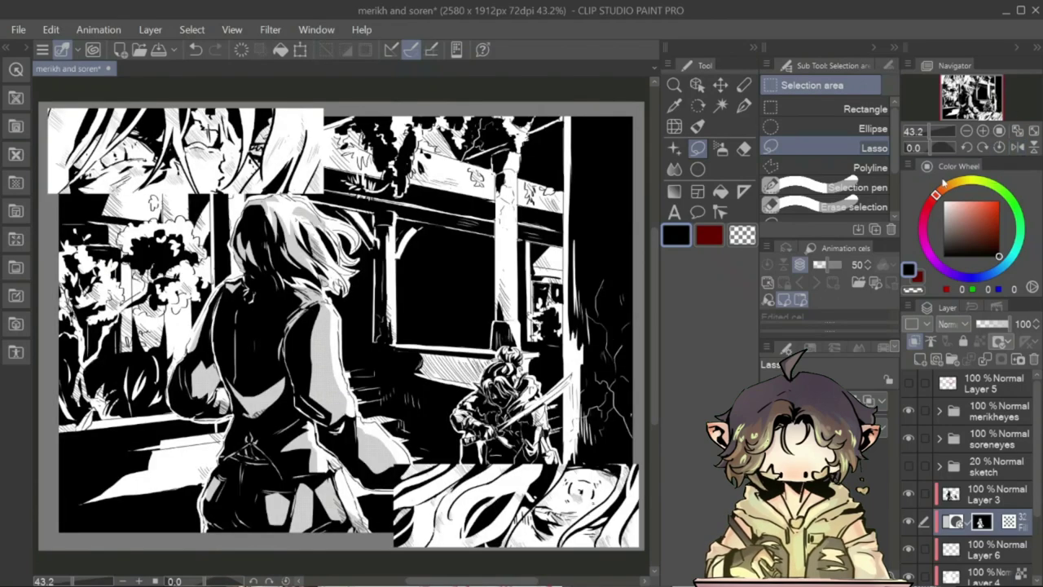
key(ctrl+plus)
key(ctrl+plus)
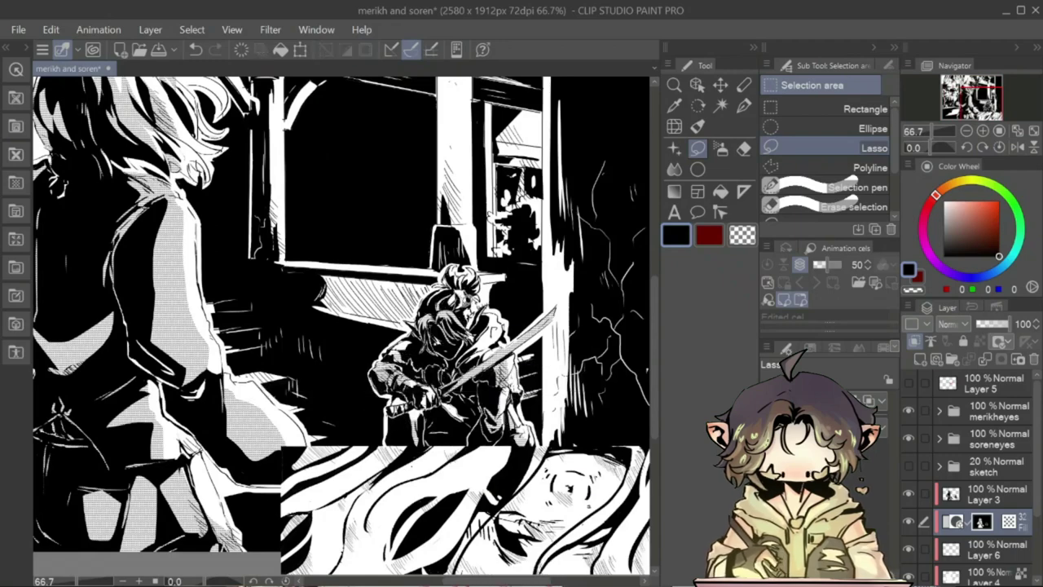
click(1017, 132)
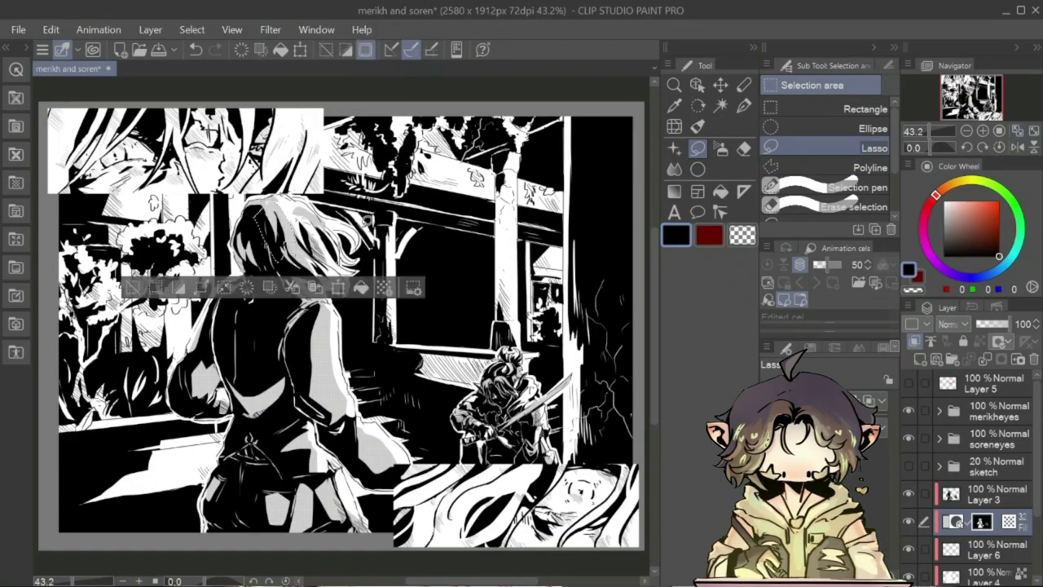
- On the screentone layer, tone the white porch pillar behind the seated figure and the area beside it
scroll(969, 489, down, 2)
click(996, 525)
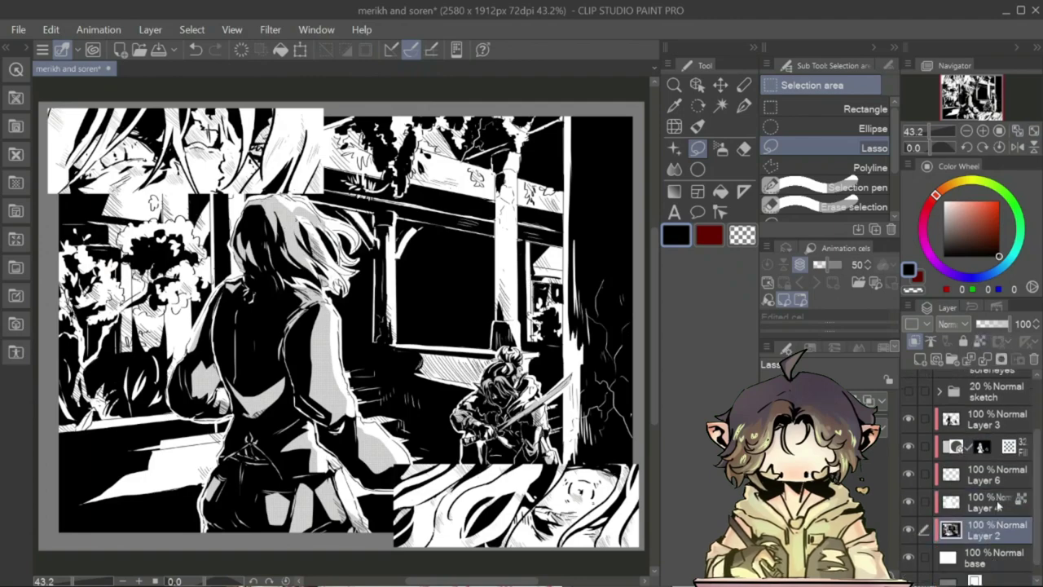
click(986, 445)
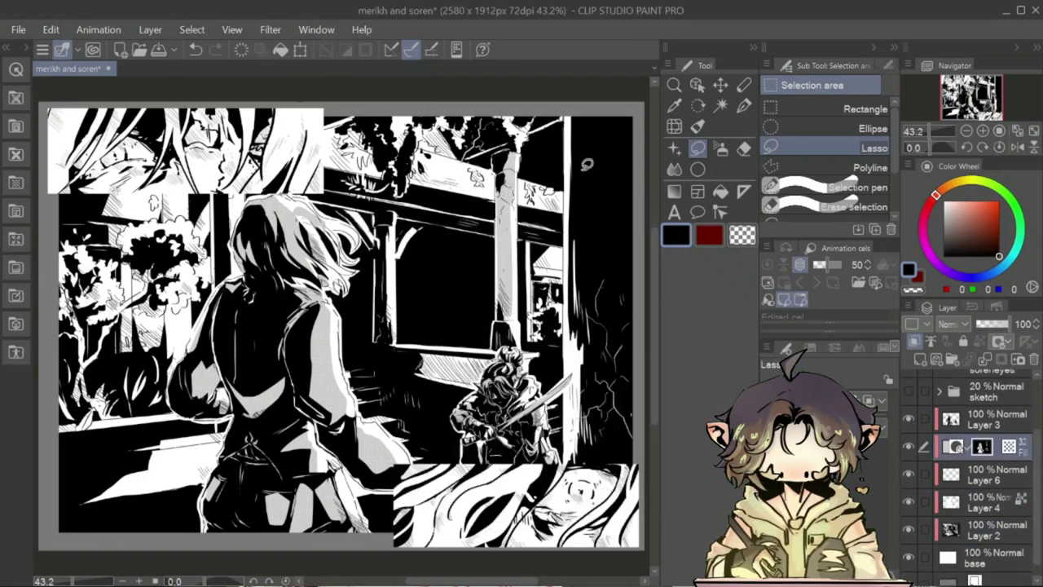
drag(586, 164, 489, 176)
mouse_move(538, 106)
mouse_down()
mouse_move(505, 130)
mouse_move(558, 81)
mouse_move(531, 192)
mouse_up()
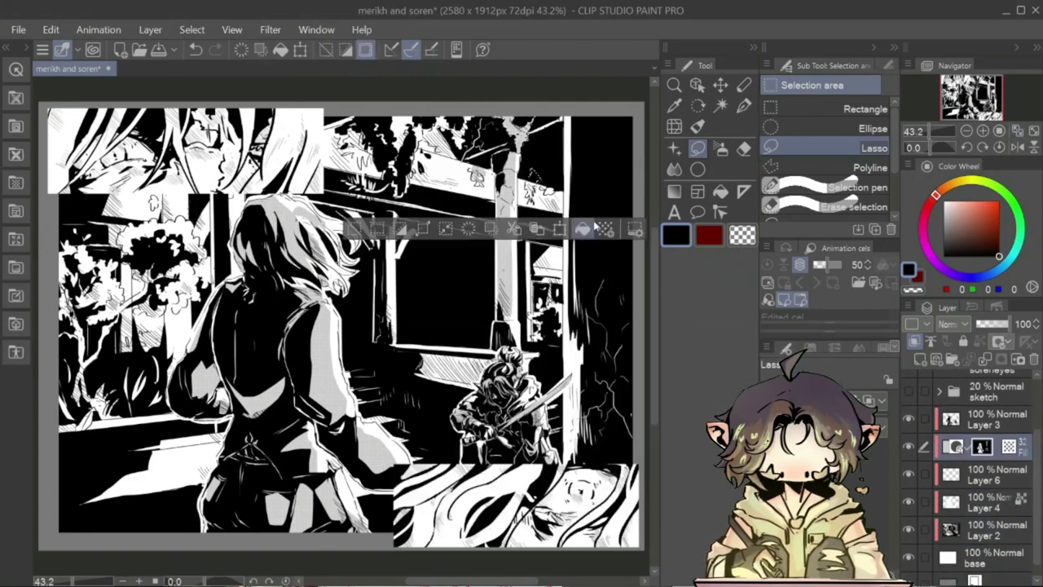
click(554, 221)
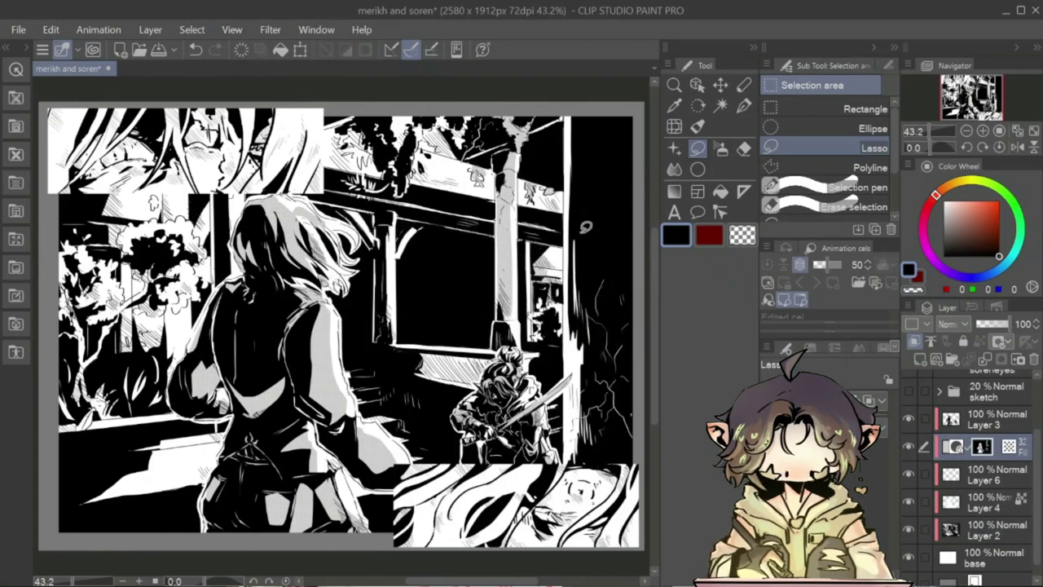
- Screentone the light window frame post and the foliage above the building's roof
drag(422, 219, 399, 330)
click(399, 326)
drag(399, 237, 383, 146)
click(364, 139)
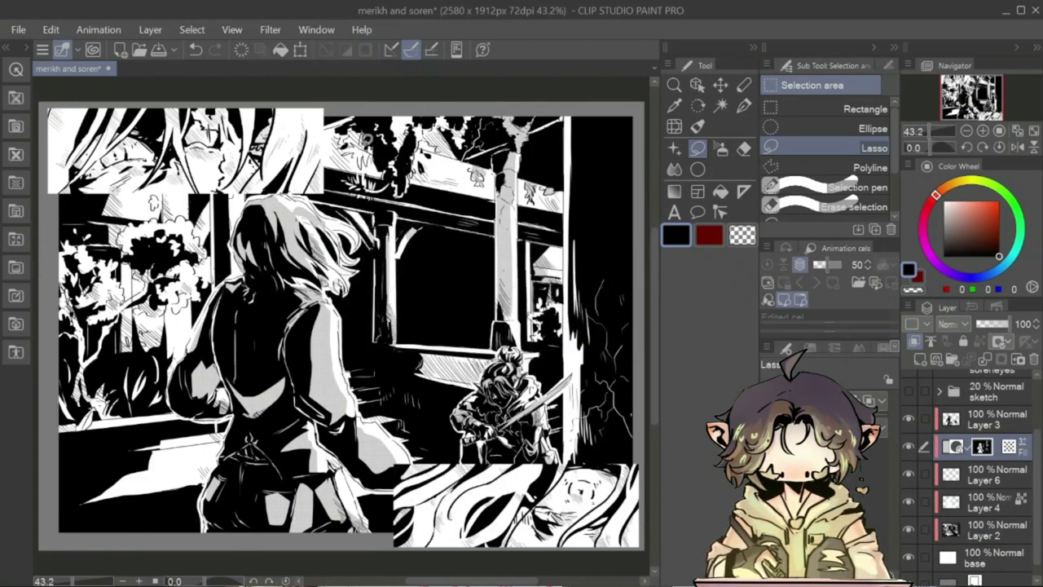
mouse_move(411, 114)
mouse_down()
mouse_move(382, 114)
mouse_move(477, 116)
mouse_up()
click(391, 167)
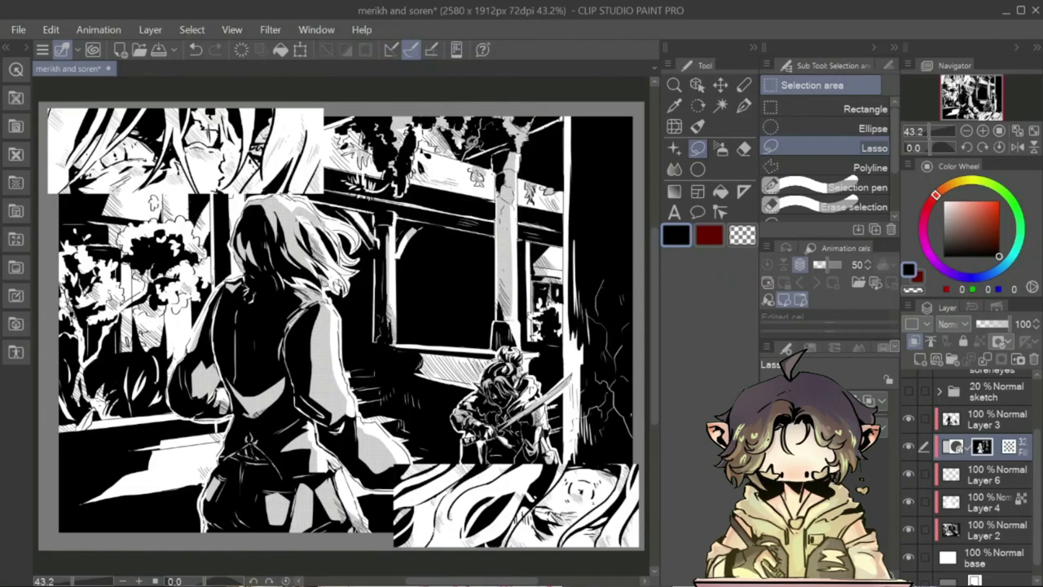
- Screentone the tall white post beside the cracked wall and the pointed light patch on the ground
drag(616, 222, 606, 463)
click(634, 279)
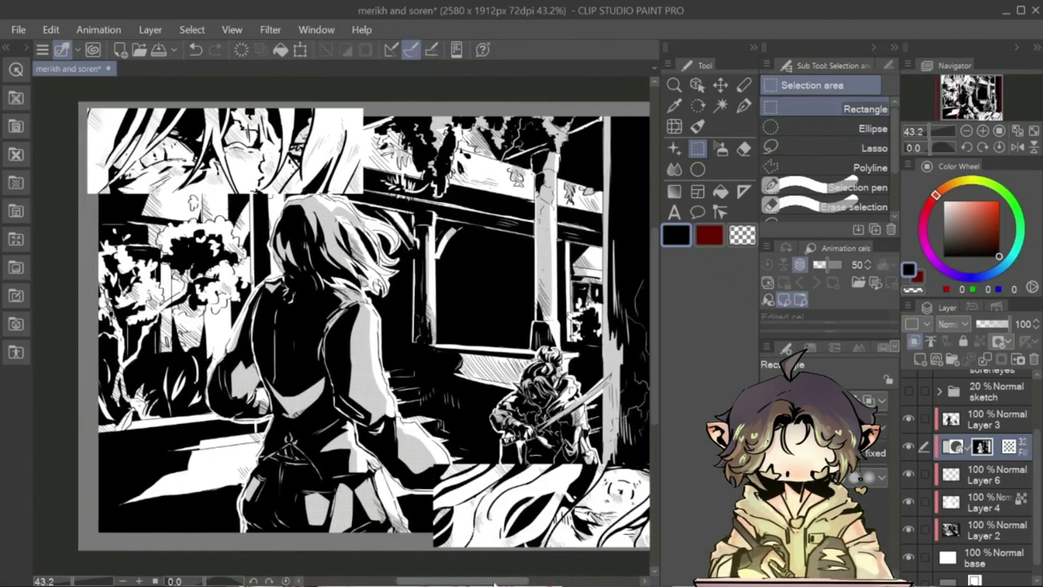
drag(94, 489, 231, 450)
drag(241, 491, 236, 475)
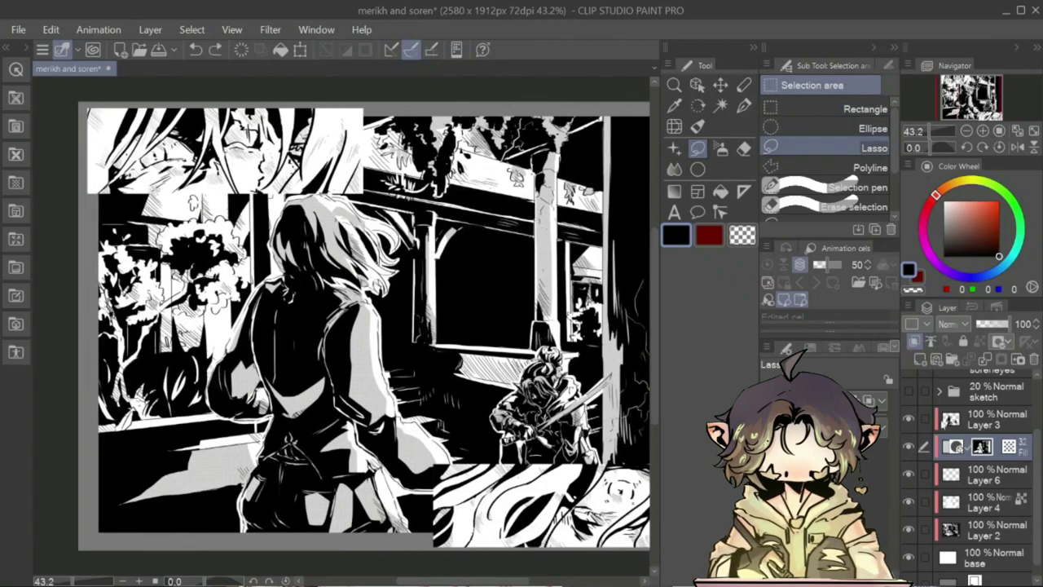
click(743, 148)
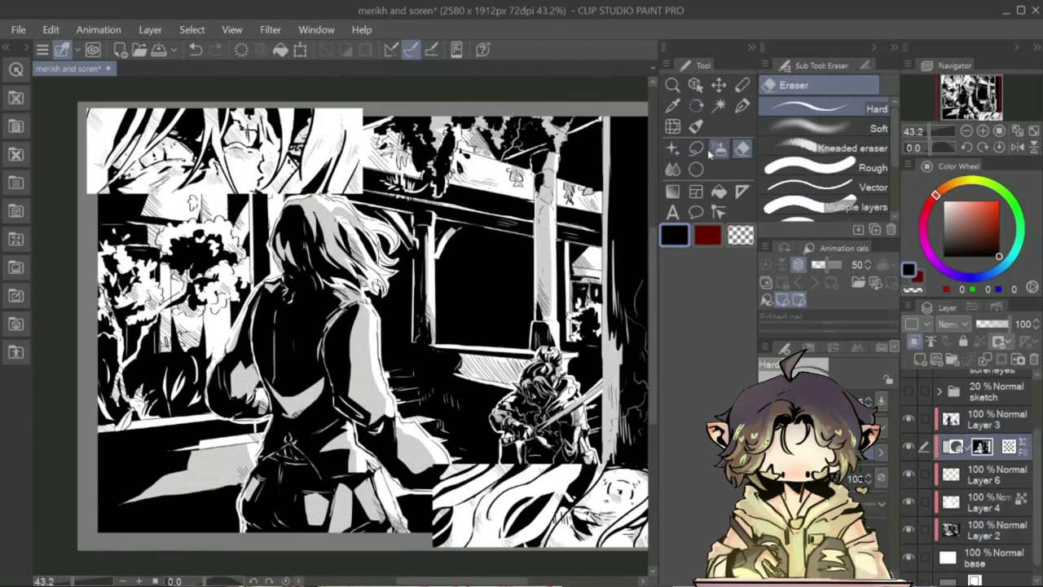
- Screentone the garden trees and the pale wall strips behind the standing figure
click(696, 148)
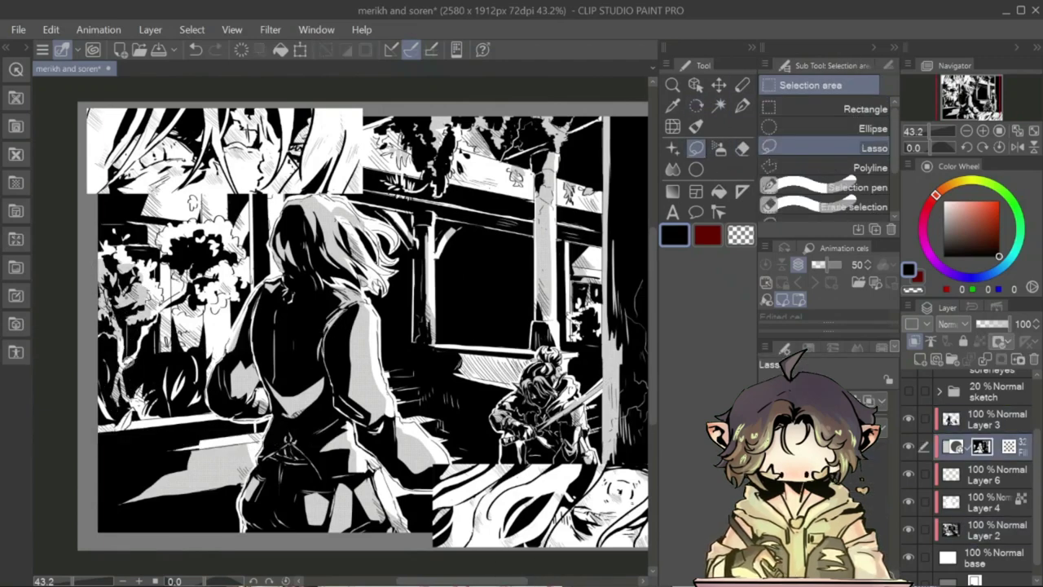
mouse_move(204, 269)
mouse_down()
mouse_move(196, 245)
mouse_move(232, 265)
mouse_up()
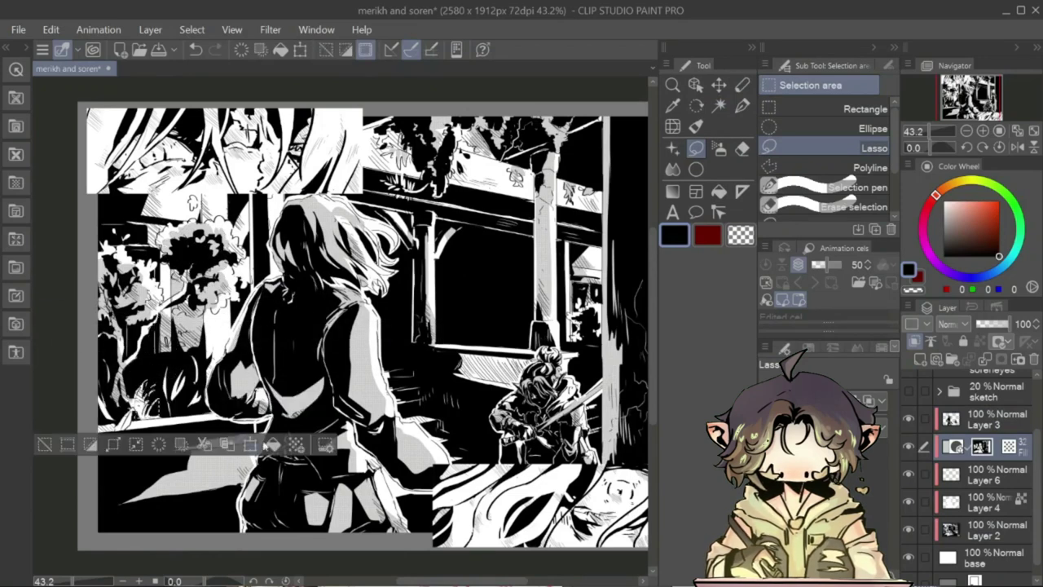
key(ctrl+d)
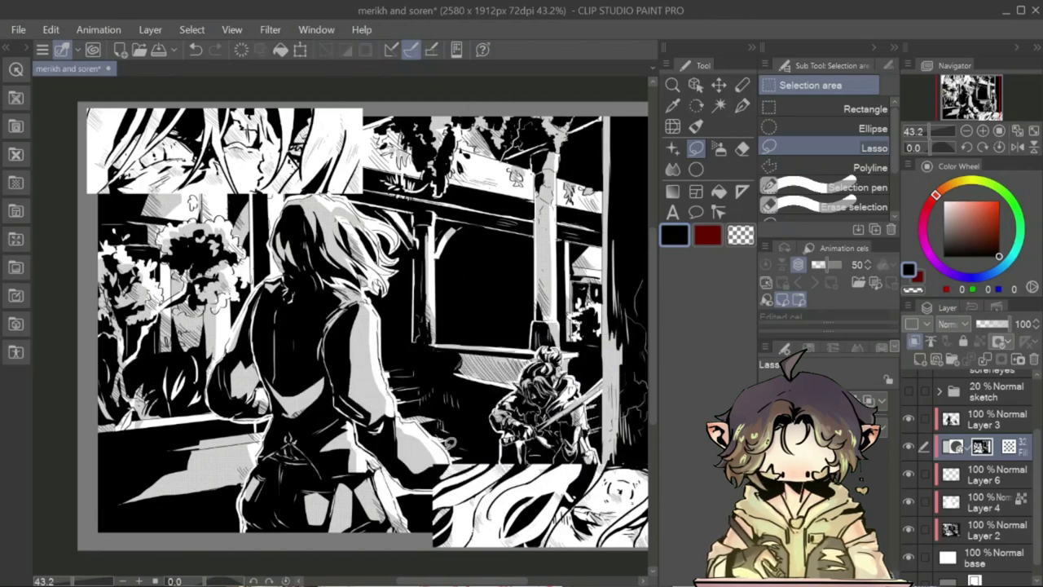
drag(395, 484, 423, 507)
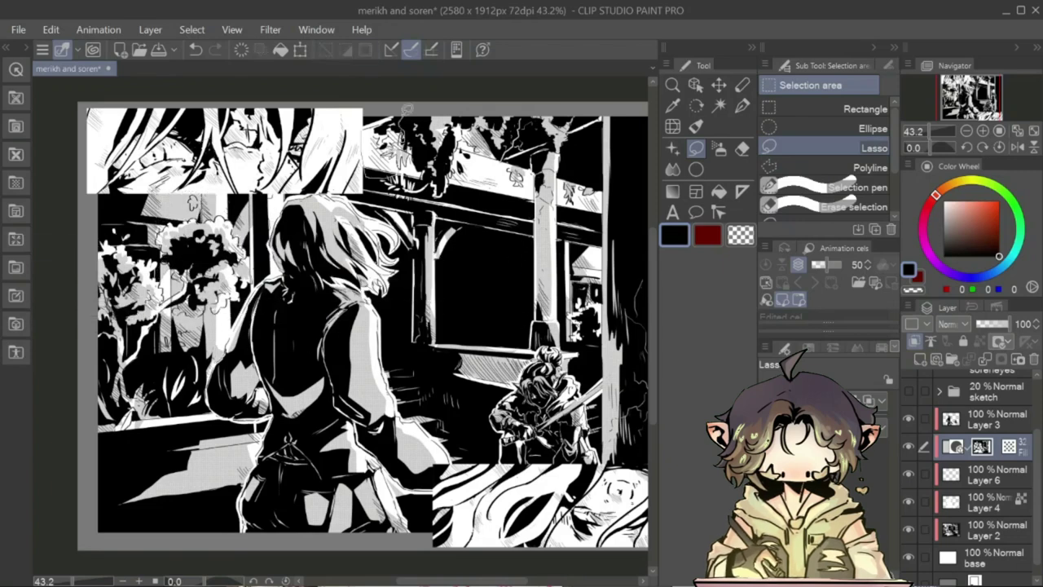
- Screentone the foliage beside the upper eye inset, comparing the page with and without the last tone patch
key(e)
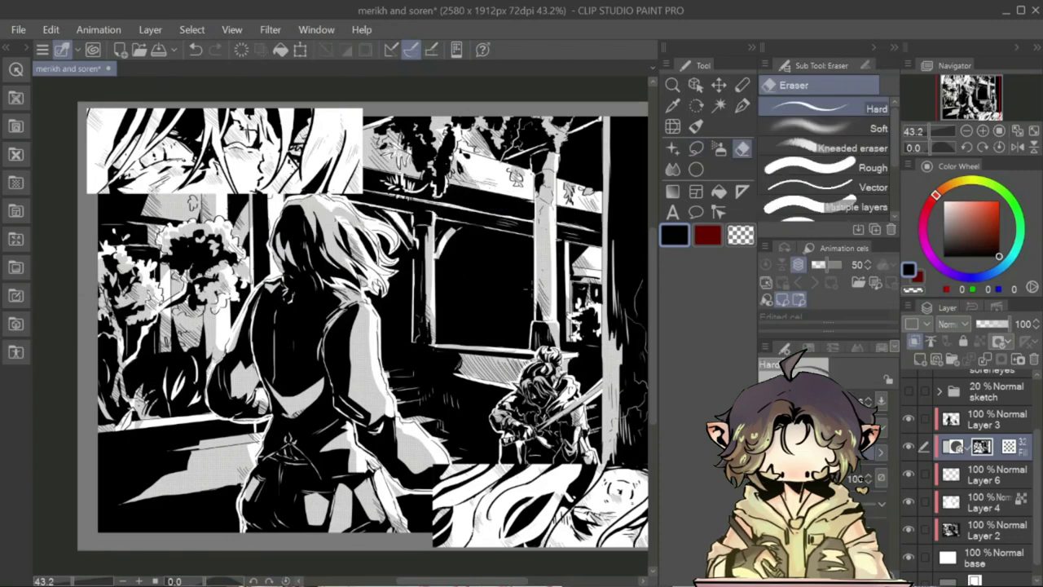
key(m)
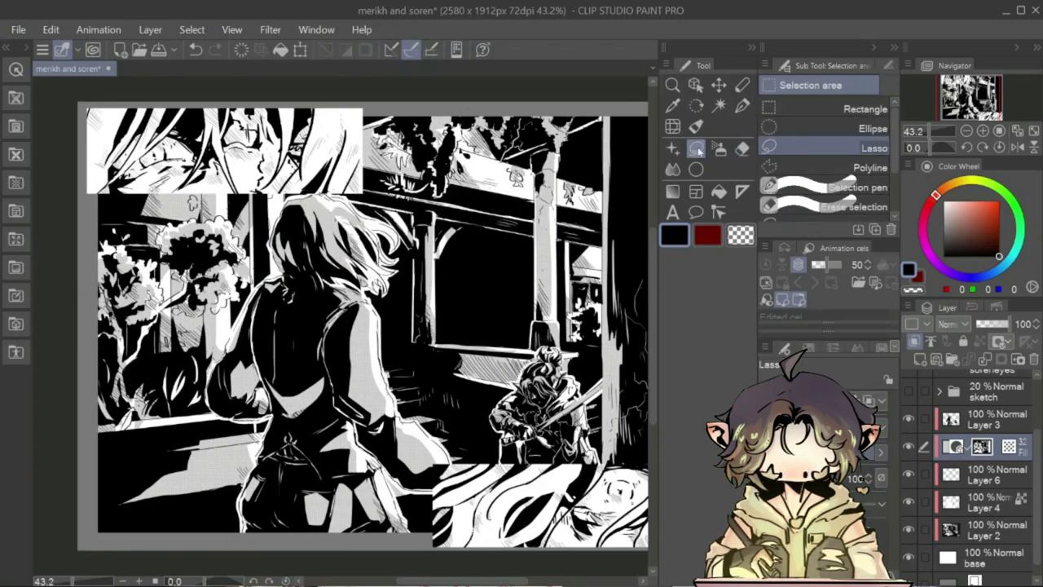
key(ctrl+z)
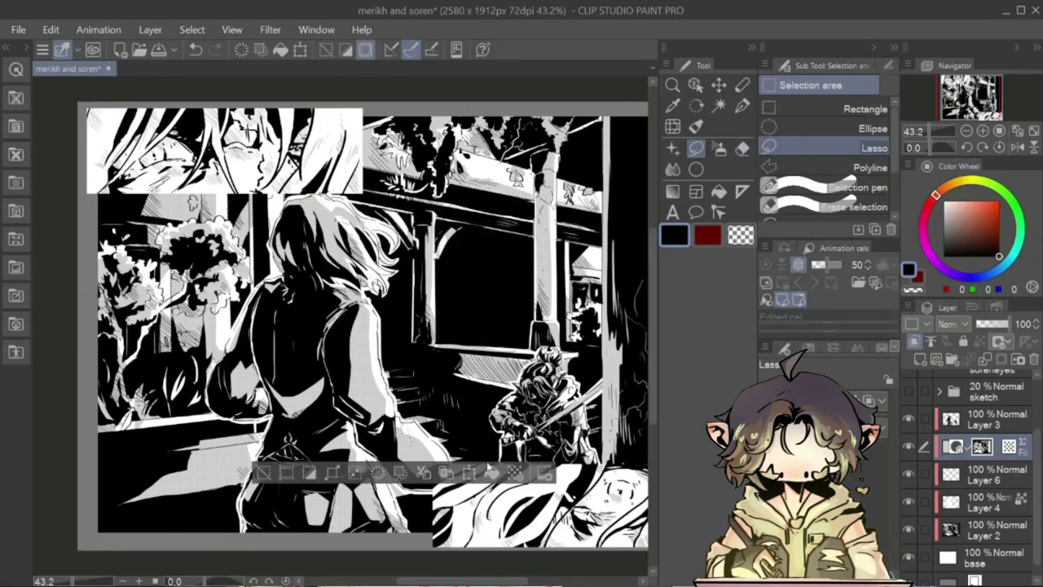
key(ctrl+y)
key(ctrl+z)
key(ctrl+y)
- Add a new empty layer and a separate screentone layer with a blank mask above the merikheyes folder
scroll(968, 391, up, 3)
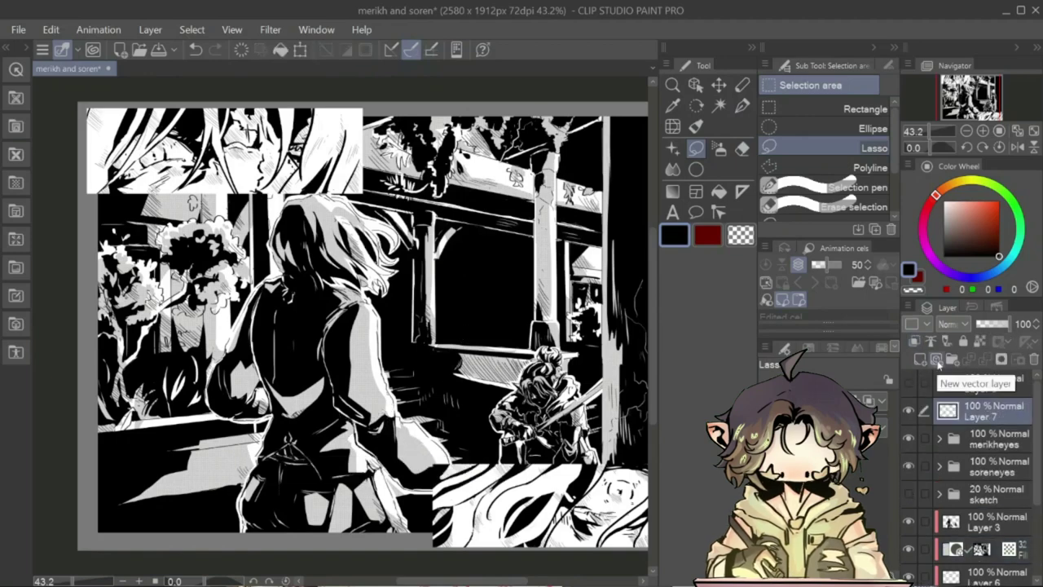
click(994, 410)
drag(978, 548, 977, 408)
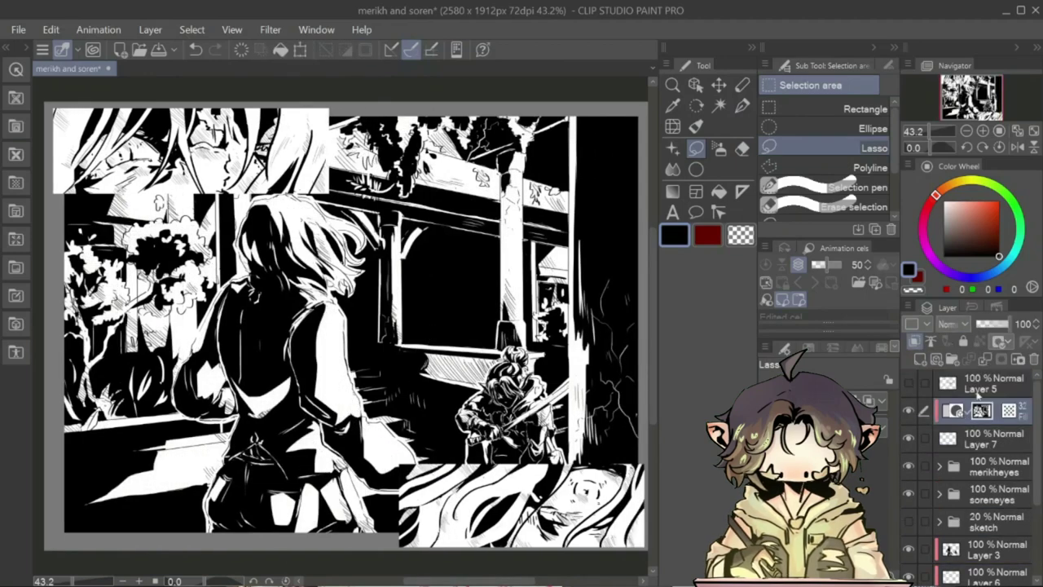
drag(969, 517, 966, 528)
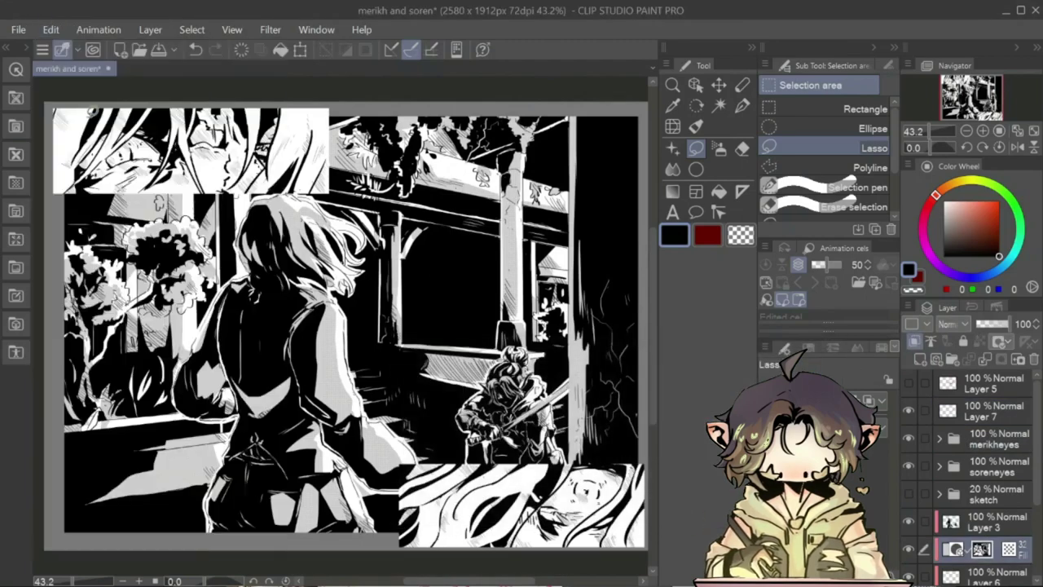
click(51, 29)
click(98, 139)
- Screentone the shadowed hair strands and the face around the eye in the lower eye inset
scroll(342, 309, up, 1)
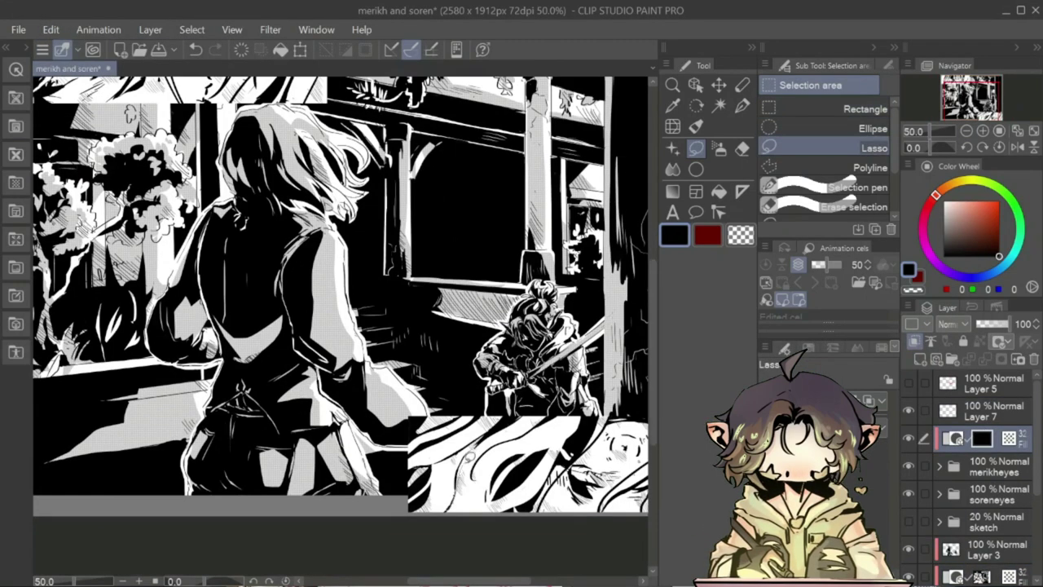
scroll(342, 294, right, 1)
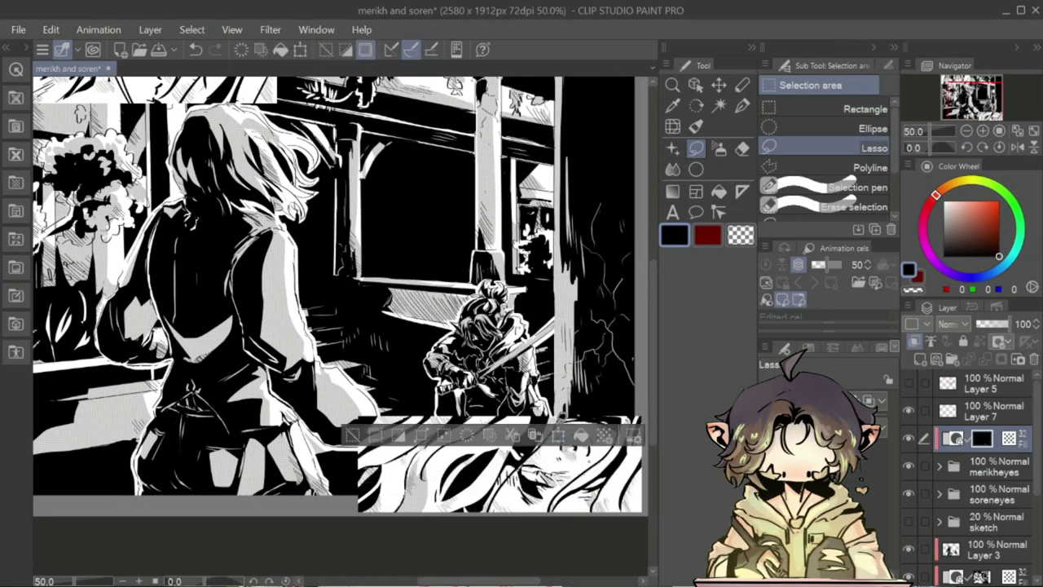
drag(501, 543, 501, 515)
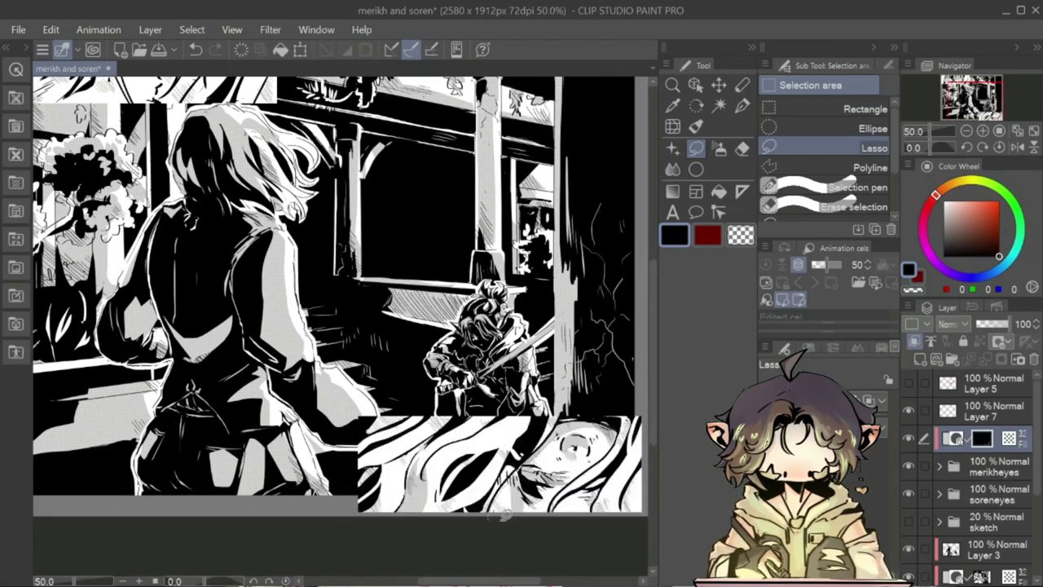
scroll(489, 505, right, 1)
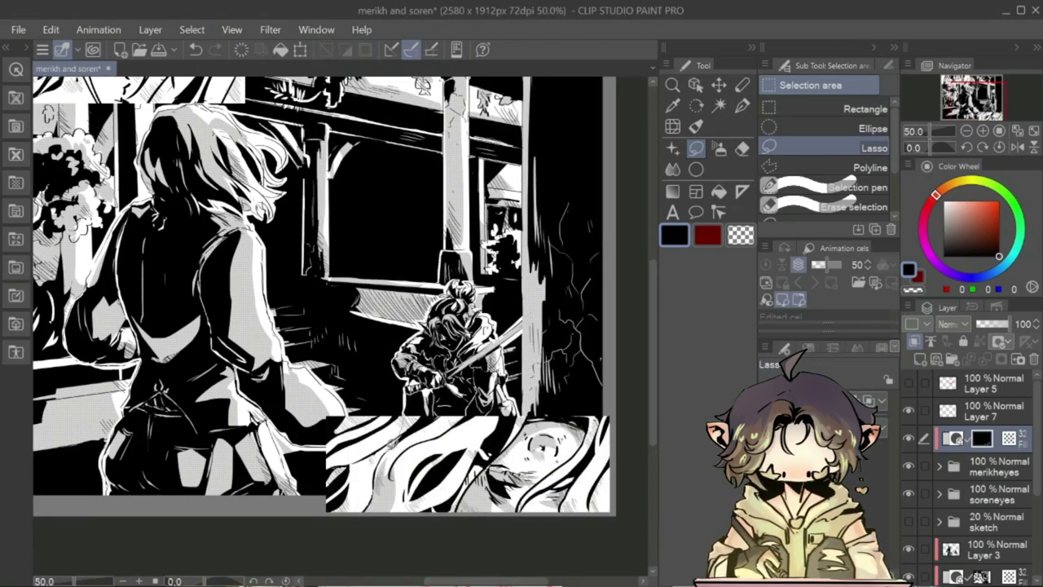
drag(321, 468, 334, 505)
mouse_move(326, 432)
mouse_down()
mouse_move(342, 464)
mouse_move(322, 509)
mouse_up()
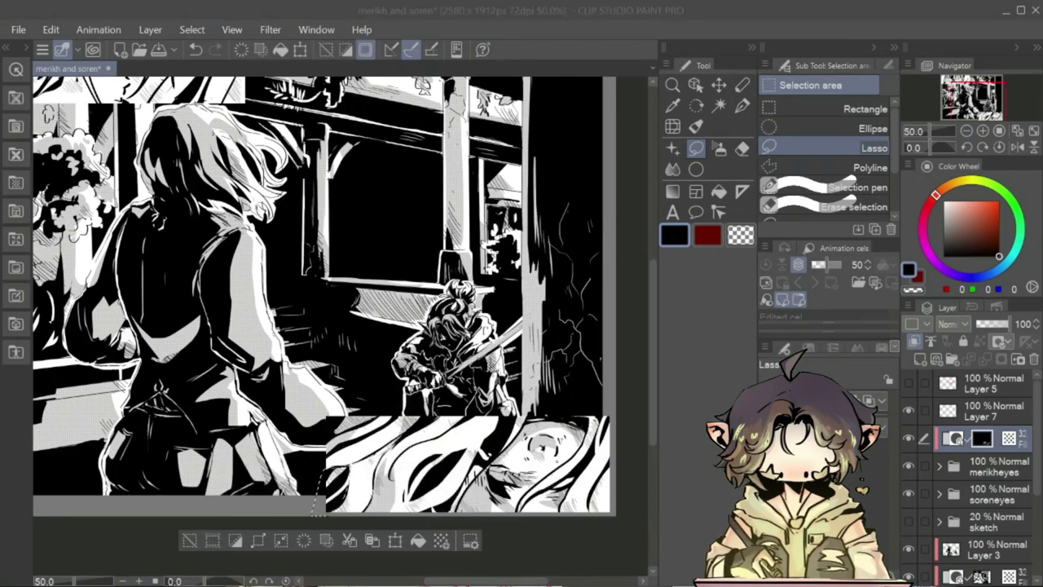
click(628, 427)
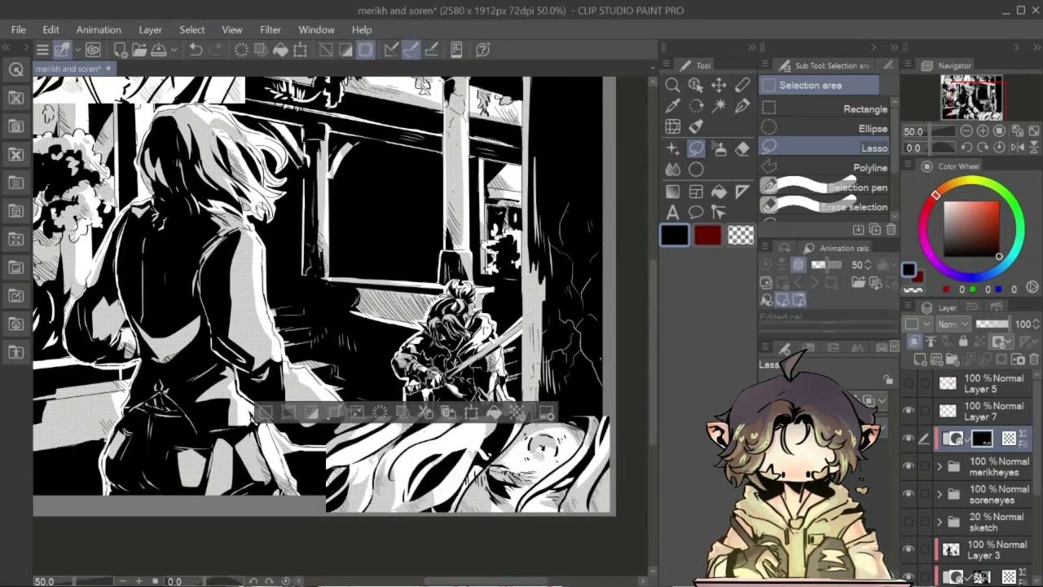
drag(529, 582, 534, 583)
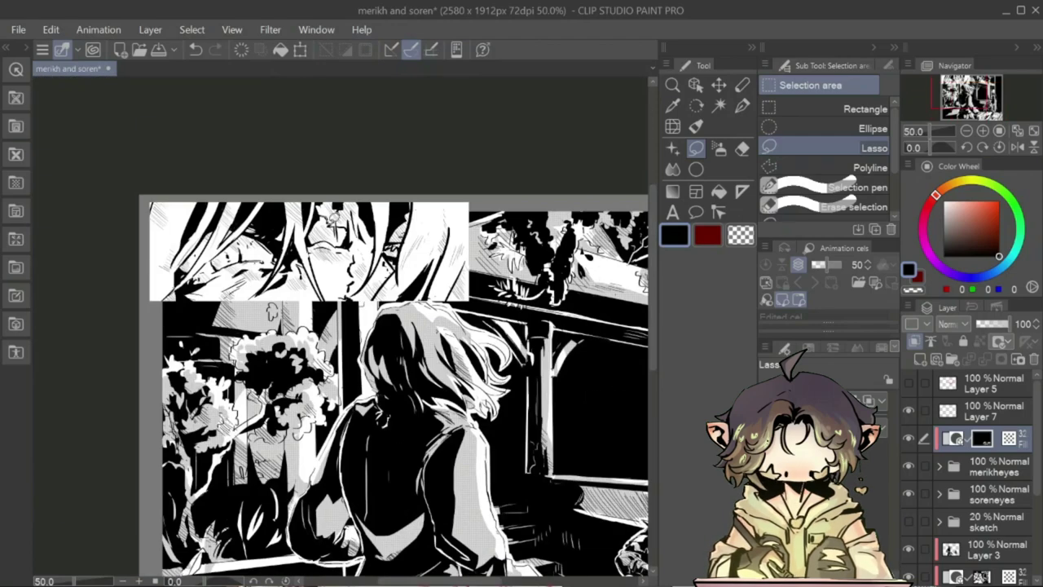
- Add another blank-masked screentone layer directly above the soreneyes folder
scroll(487, 555, down, 5)
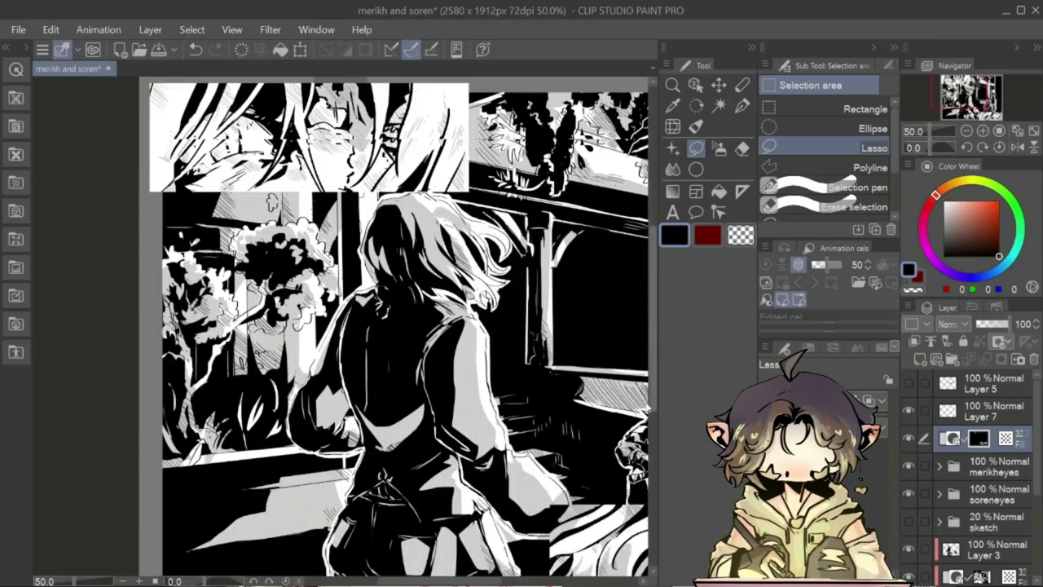
click(50, 30)
click(65, 142)
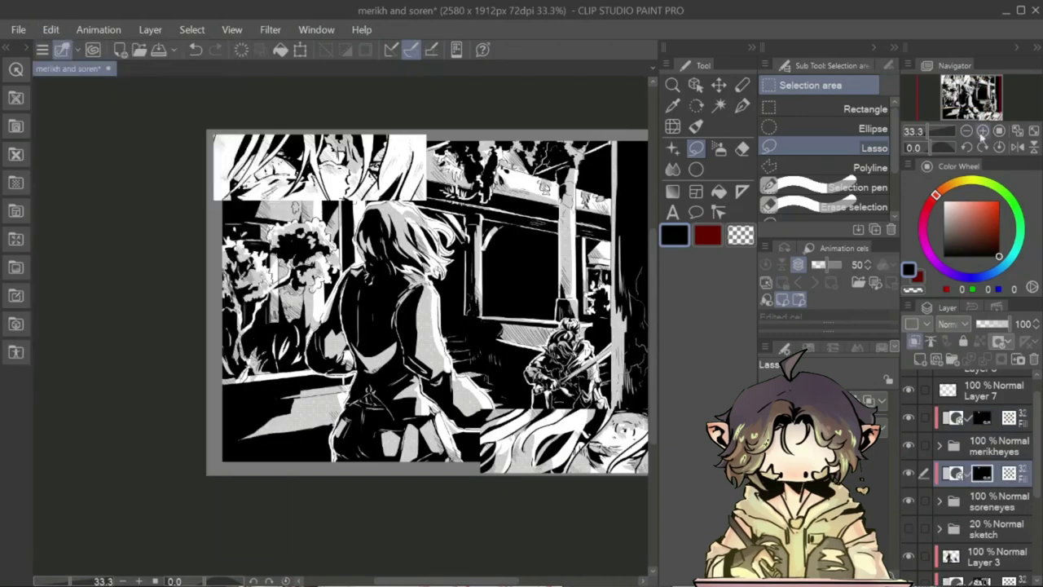
- Screentone the face shadows and the hair strands across the middle and right of the upper eye inset
key(ctrl+plus)
drag(423, 181, 390, 318)
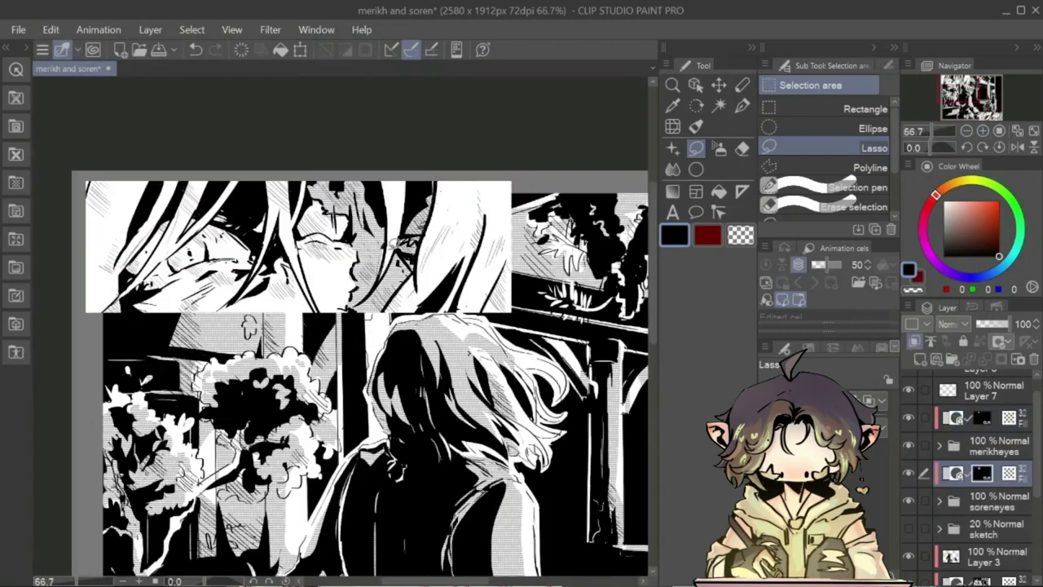
drag(509, 254, 482, 313)
drag(491, 175, 456, 290)
drag(469, 180, 430, 295)
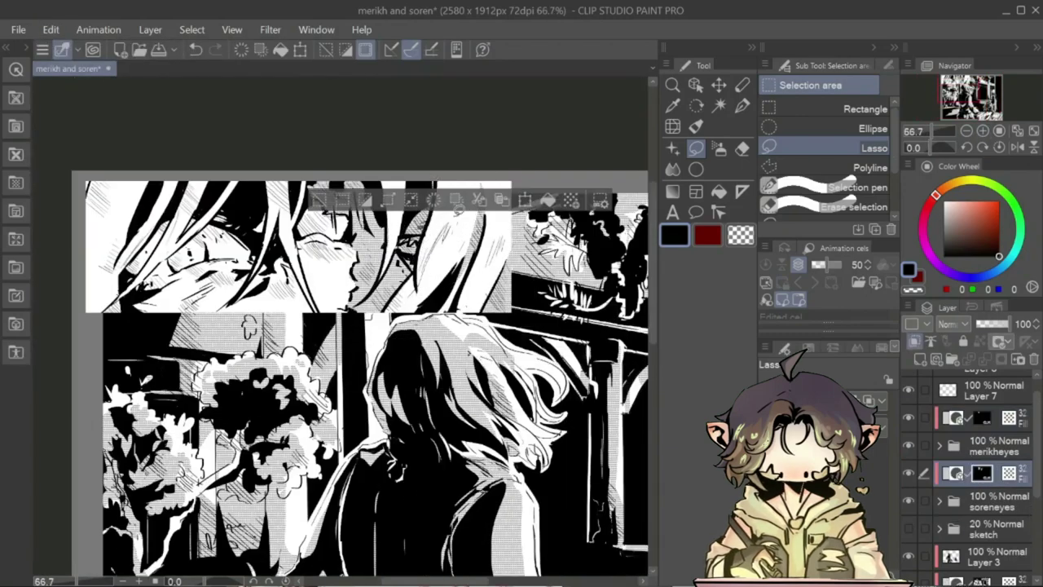
drag(504, 182, 495, 244)
drag(396, 181, 391, 239)
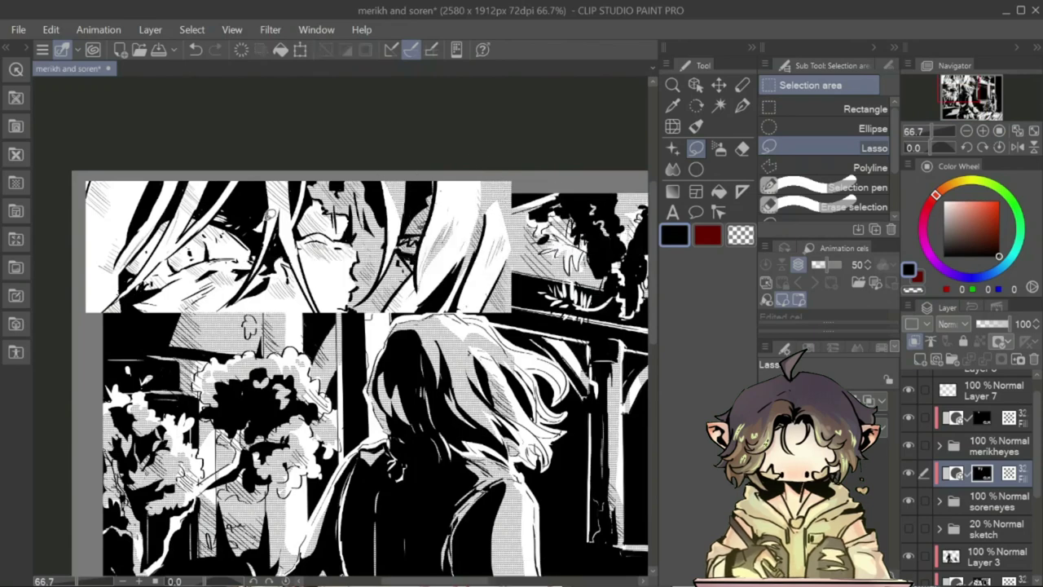
mouse_move(306, 173)
mouse_down()
mouse_move(269, 241)
mouse_move(298, 226)
mouse_move(303, 259)
mouse_up()
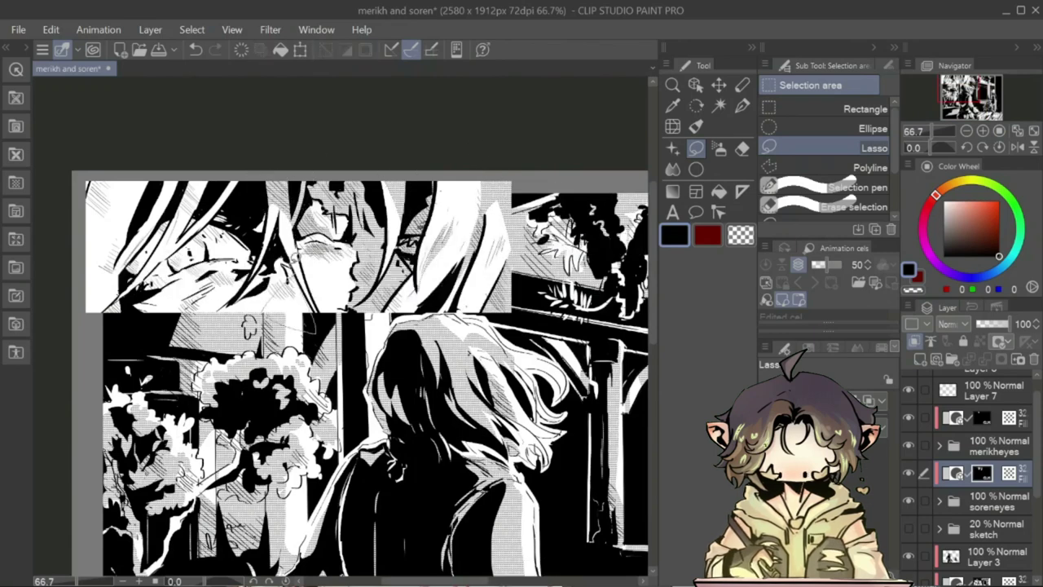
- Screentone the leftmost hair strands and the eye area of the upper eye inset, checking the result against the full page
drag(325, 367, 400, 366)
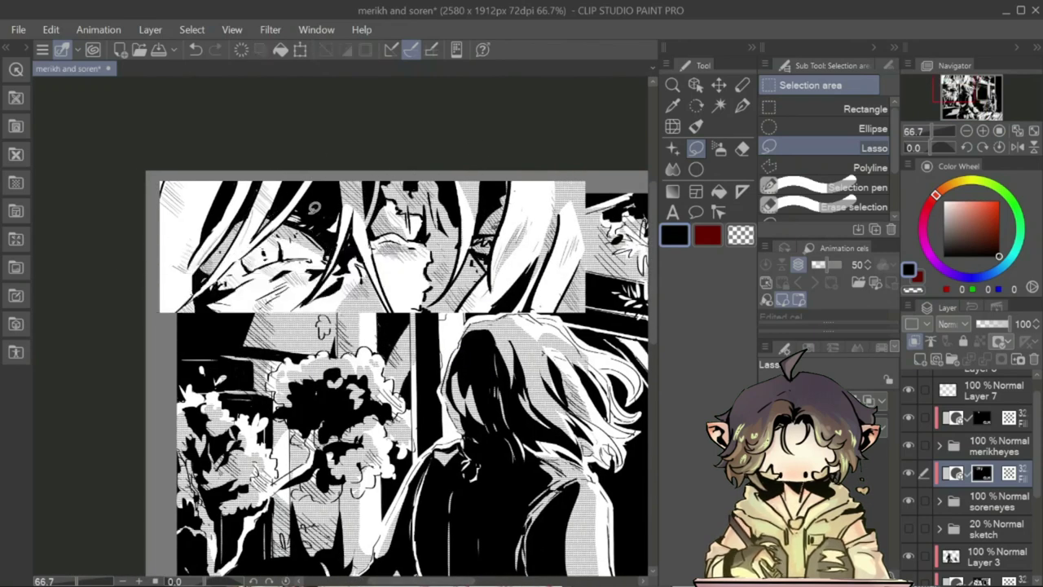
key(ctrl+z)
key(ctrl+z)
key(ctrl+z)
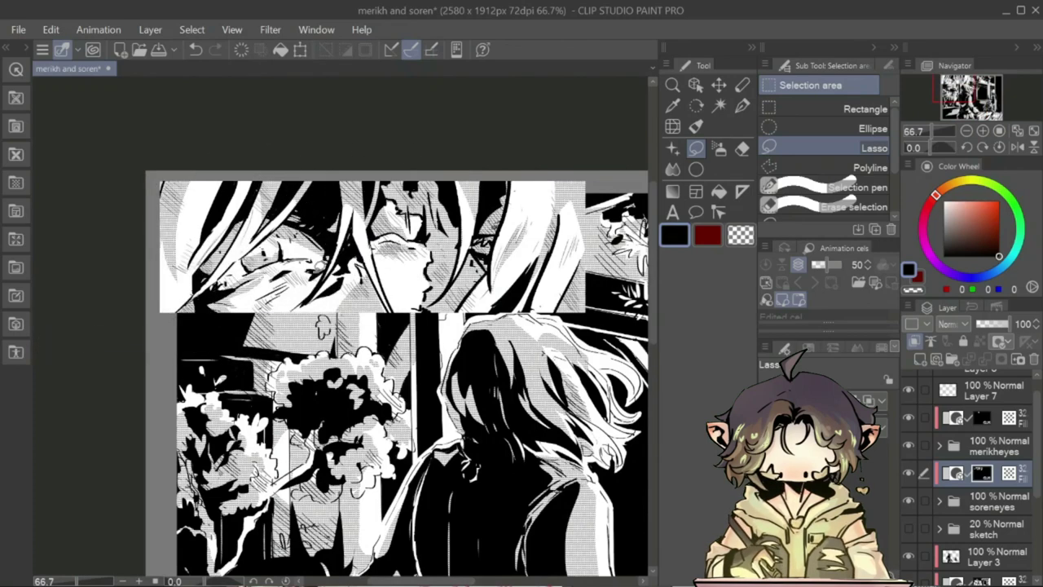
key(ctrl+y)
key(ctrl+y)
key(ctrl+y)
key(ctrl+y)
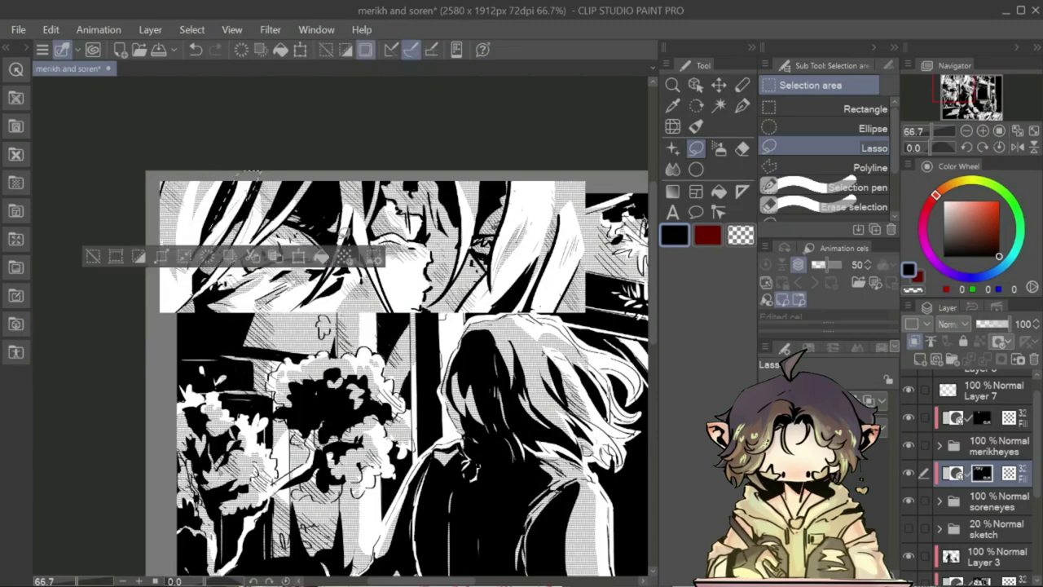
key(ctrl+0)
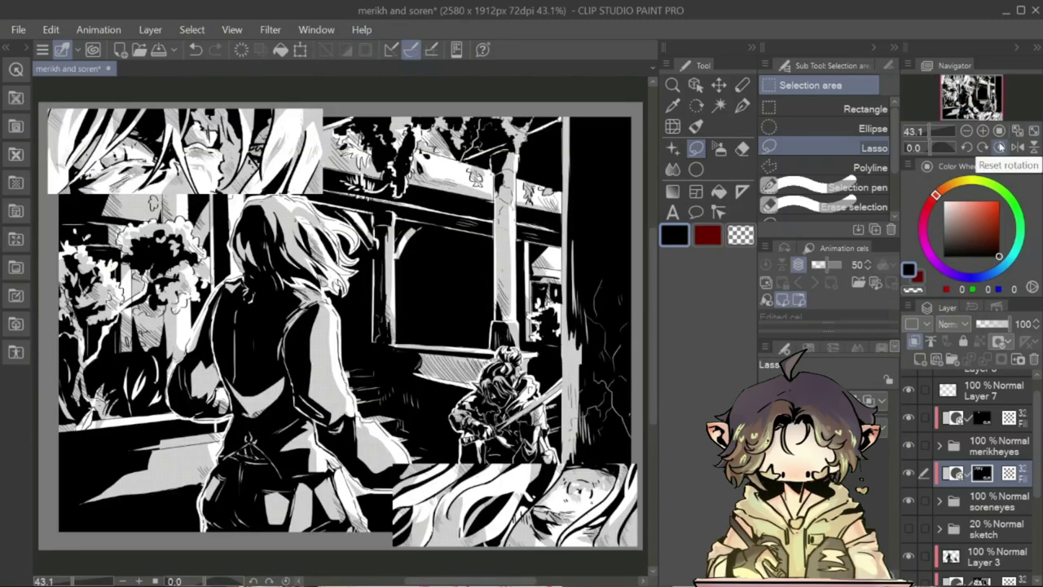
- Colour the seated figure's eye bright red (255, 57, 0) on a new layer placed between Layer 6 and Layer 4
key(ctrl+shift+n)
click(999, 201)
scroll(503, 397, up, 7)
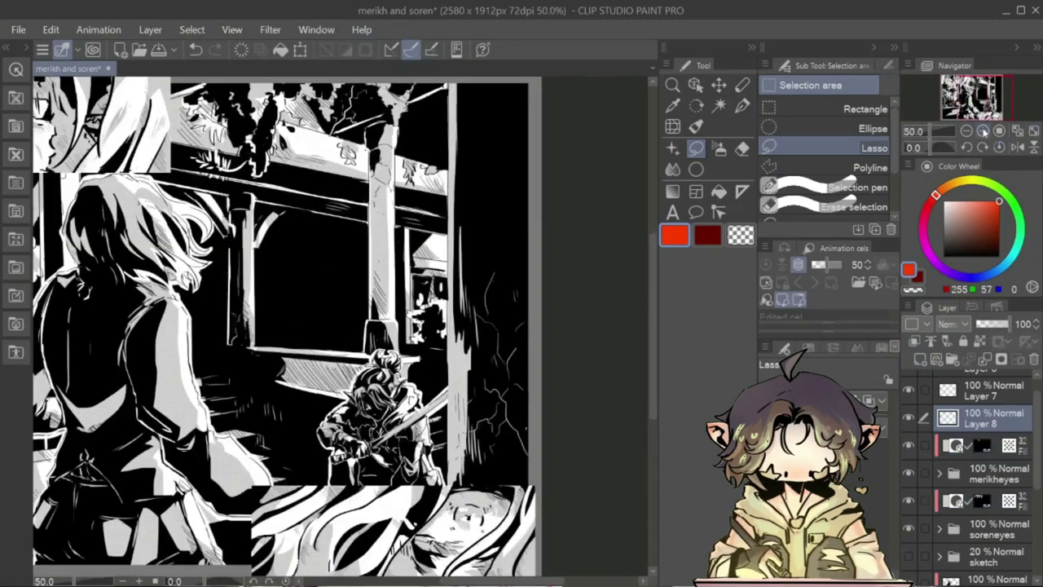
key(ctrl+d)
scroll(969, 489, down, 3)
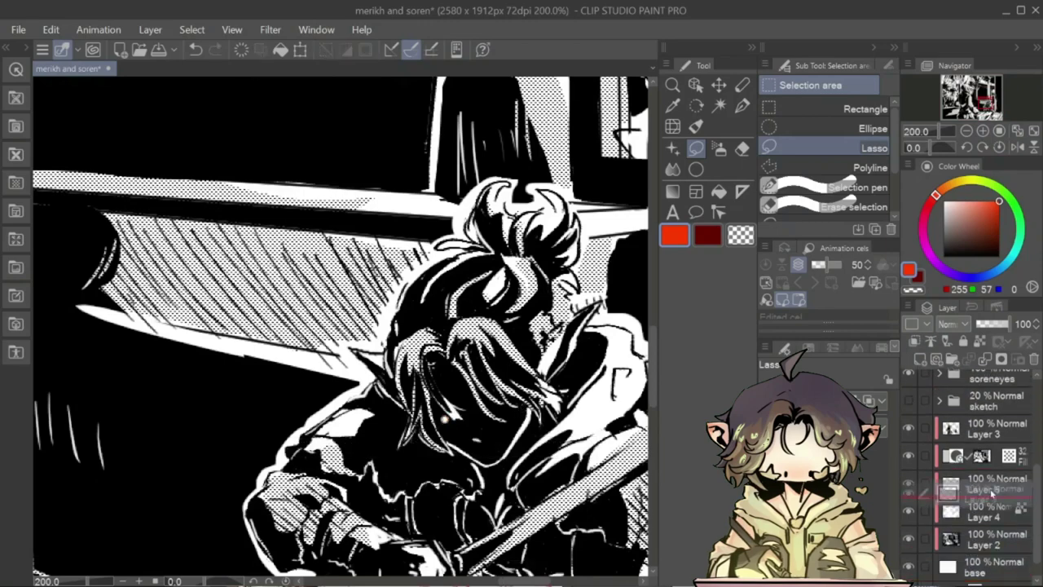
click(990, 538)
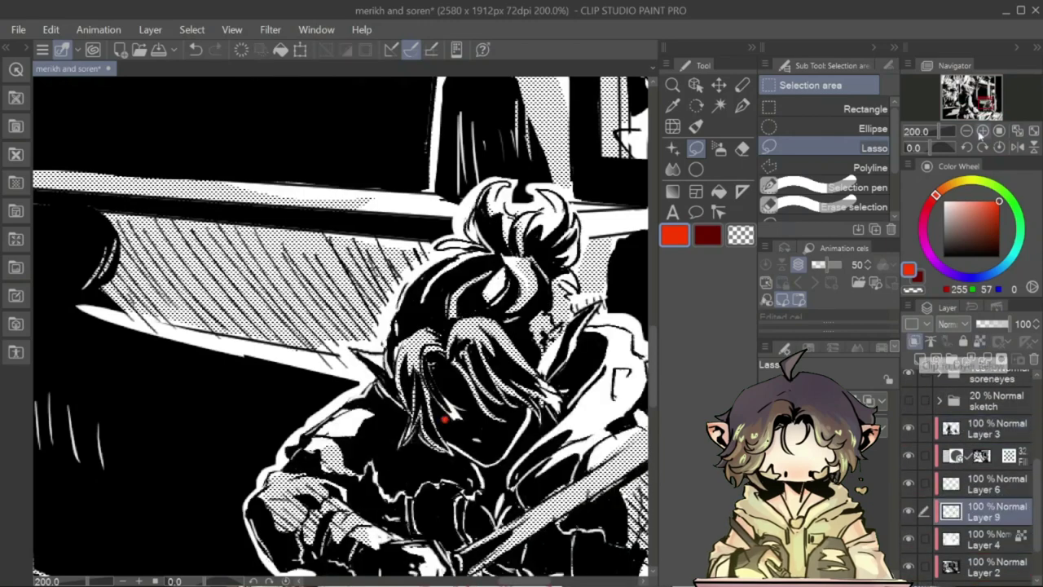
- Colour the iris in the upper eye inset red on a layer beneath the lines in the soreneyes folder
key(ctrl+0)
scroll(992, 414, up, 4)
scroll(992, 414, down, 3)
scroll(342, 326, up, 3)
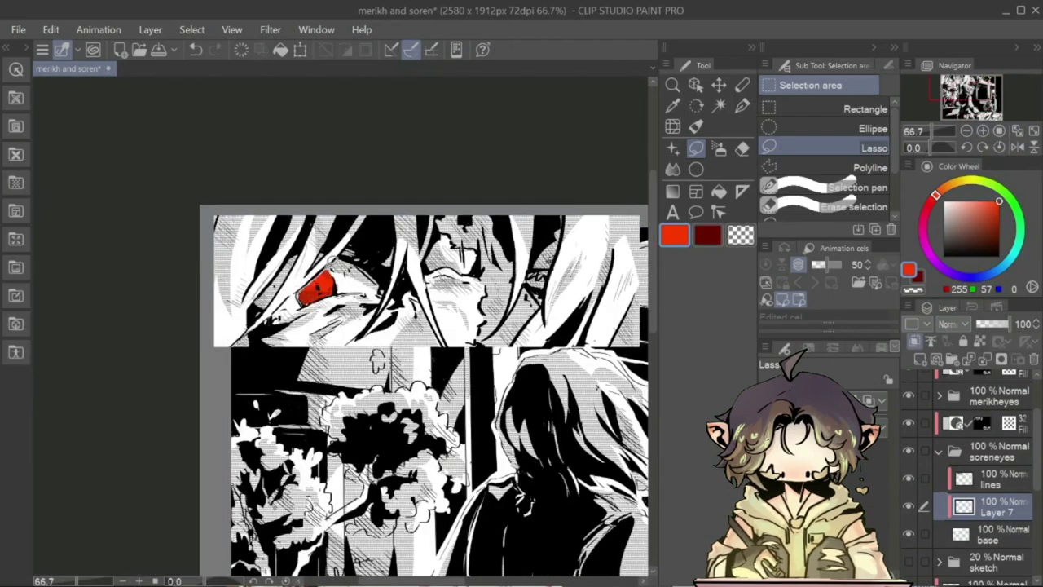
key(p)
key(e)
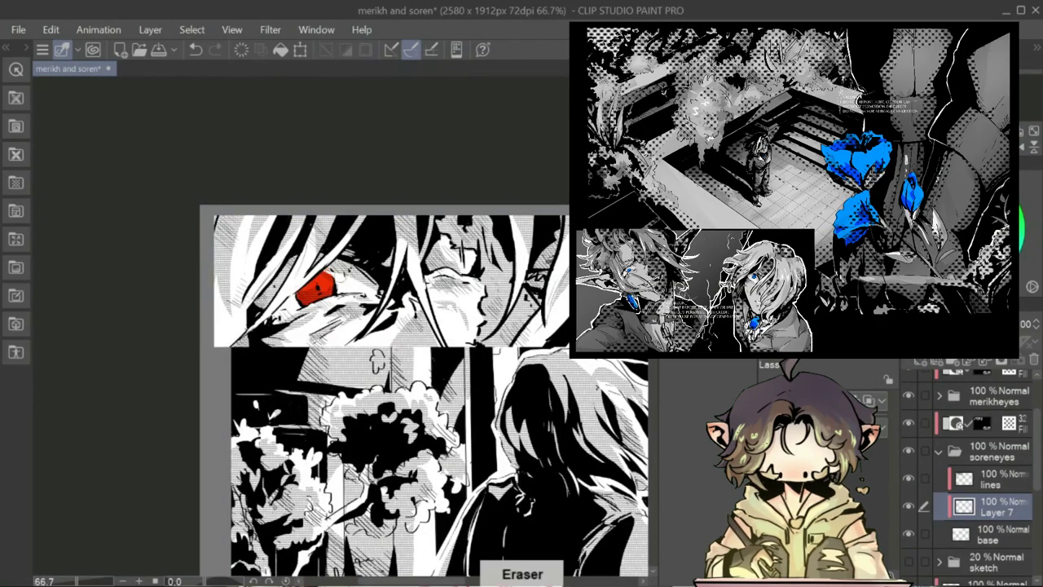
- Colour the iris in the lower eye inset red on a new layer beneath the lines in the merikheyes folder
key(ctrl+0)
ctrl+shift+click(521, 497)
scroll(456, 424, up, 2)
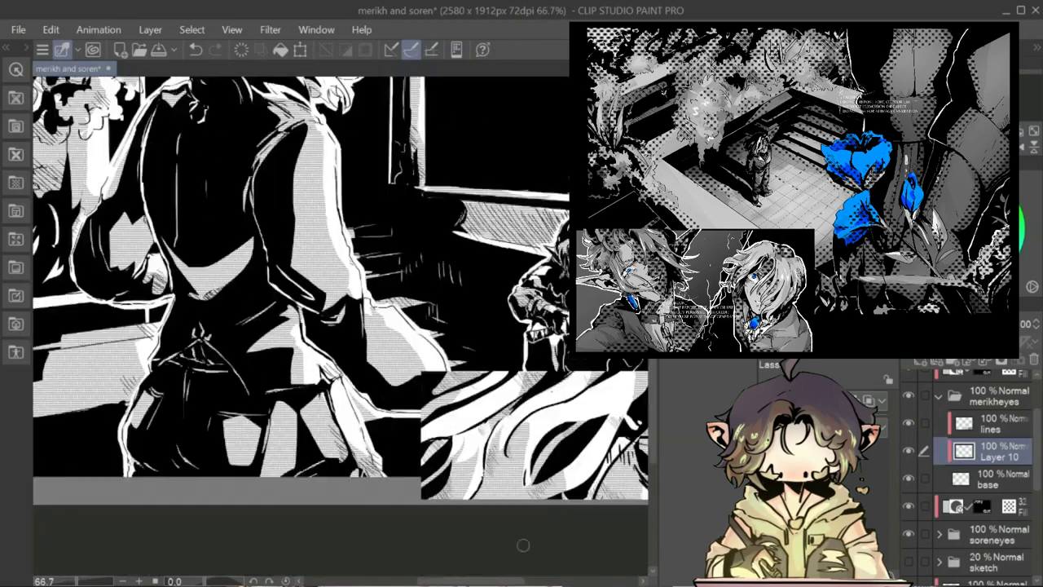
drag(407, 342, 211, 261)
key(ctrl+0)
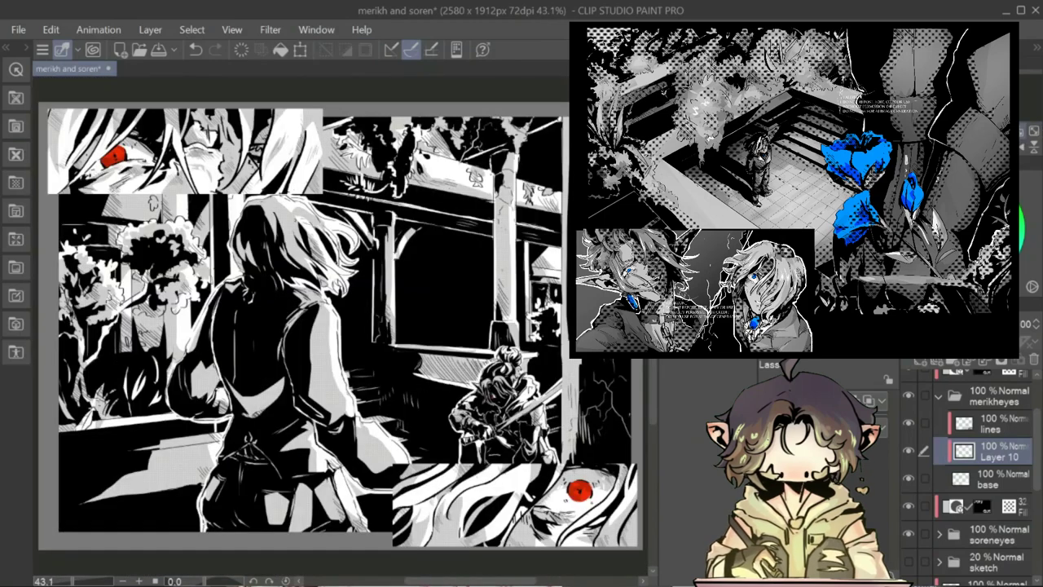
- Colour the plant hanging beneath the roof edge and the strands above it bright red on a new layer below Layer 2
scroll(969, 481, down, 5)
click(906, 483)
drag(350, 183, 375, 202)
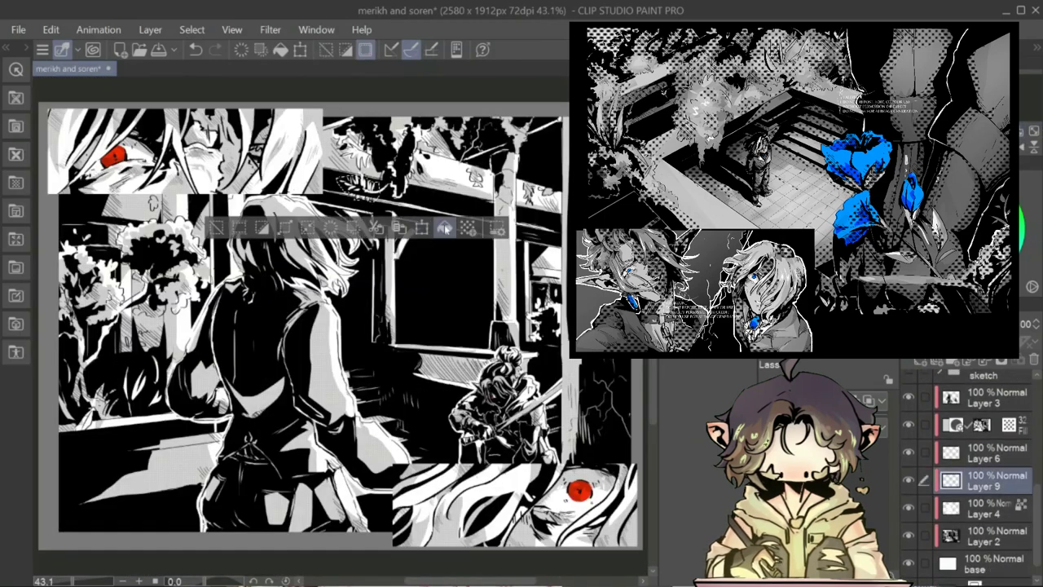
key(ctrl+v)
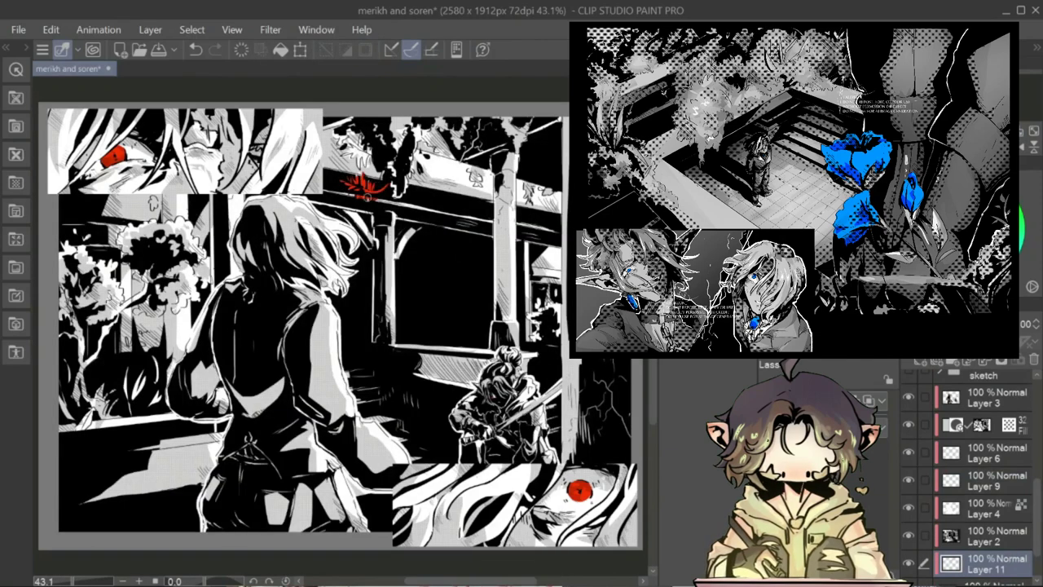
key(e)
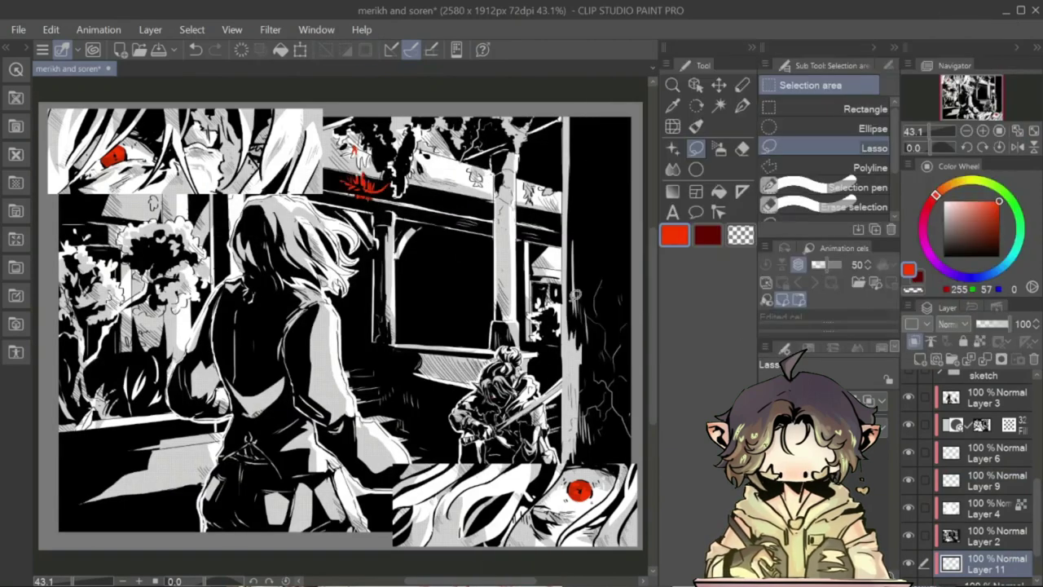
- Add bright red accents on Layer 9 near the sword's tip and on the standing figure's waist tie and collar
click(974, 473)
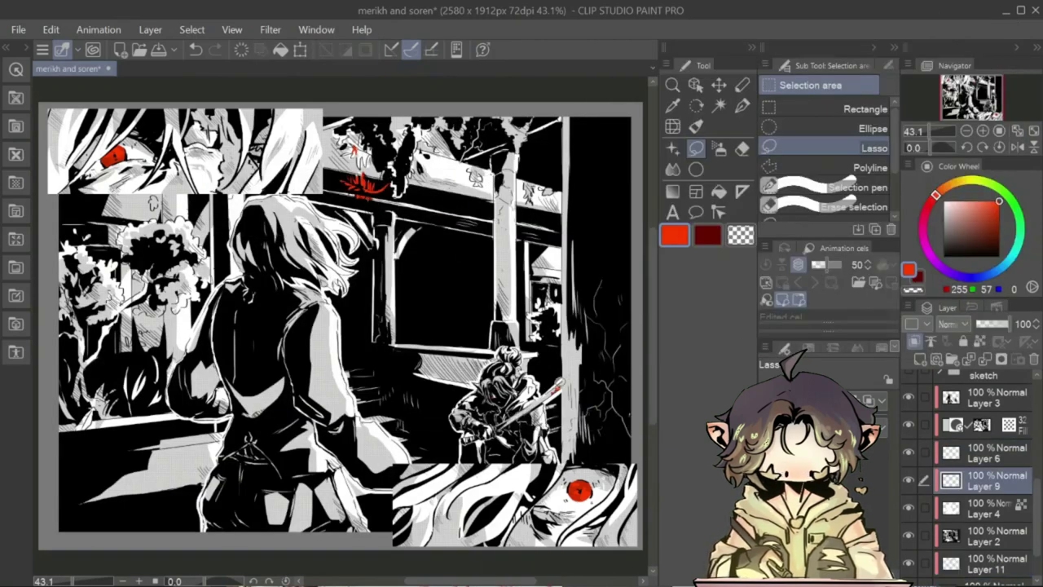
drag(547, 377, 562, 398)
key(ctrl+x)
drag(241, 430, 257, 447)
key(ctrl+v)
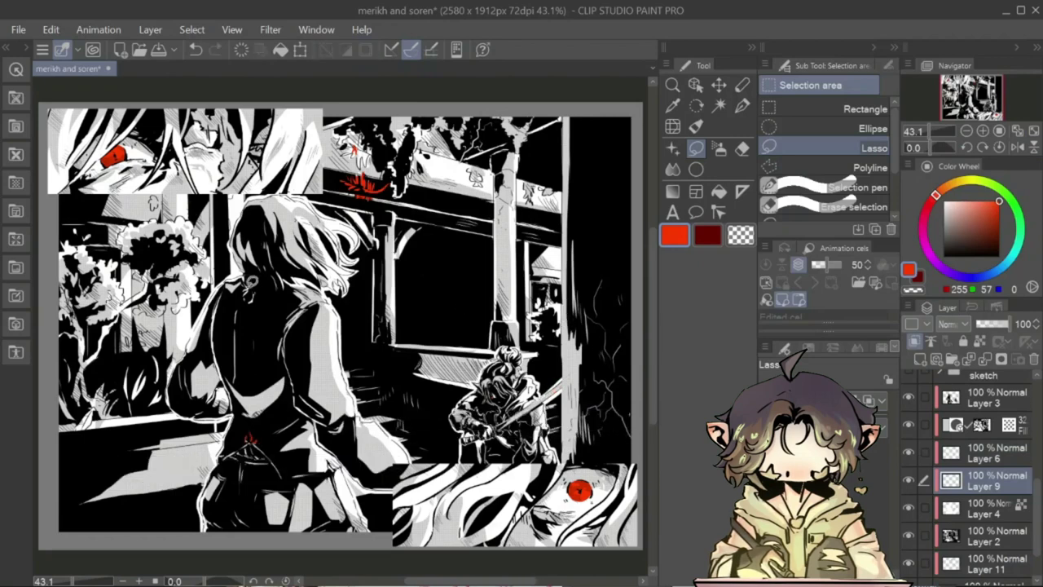
key(ctrl+v)
- Shade the standing figure's sleeves and lower coat in mid grey (151, 151, 151) on a new layer above Layer 9
key(ctrl+shift+n)
click(944, 217)
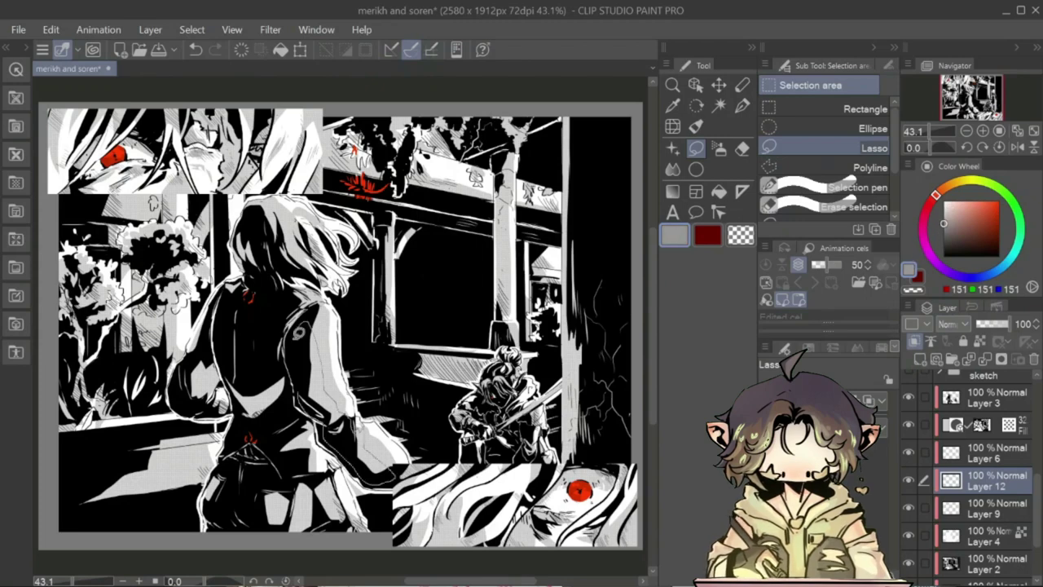
drag(279, 431, 308, 459)
mouse_move(223, 443)
mouse_down()
mouse_move(277, 469)
mouse_move(285, 530)
mouse_up()
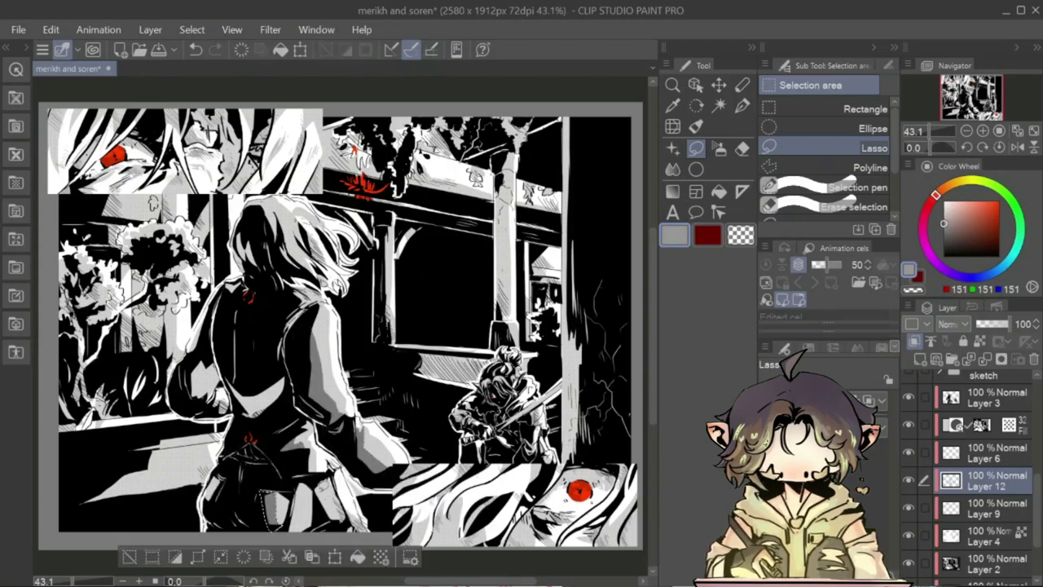
key(ctrl+d)
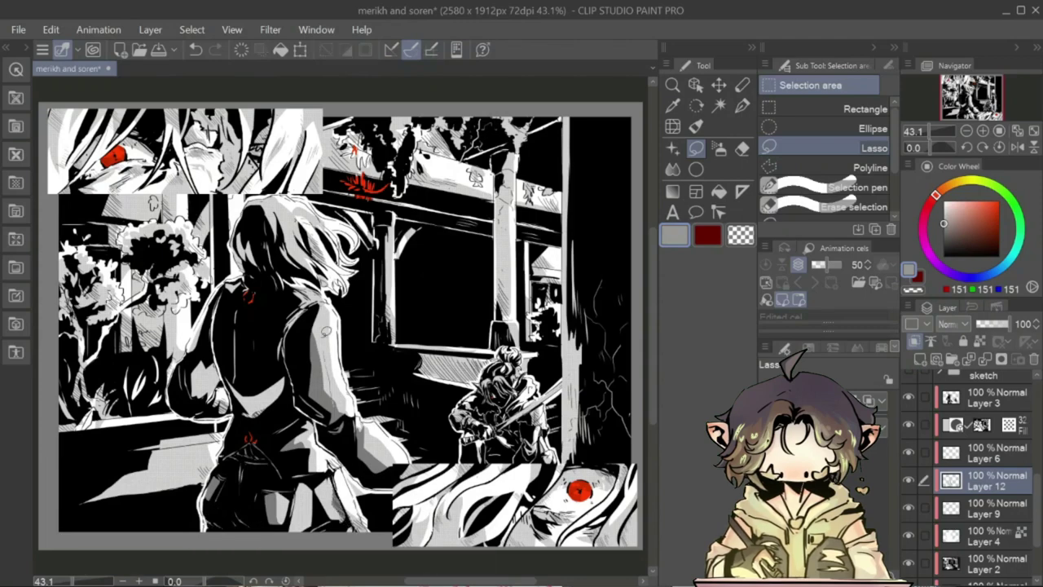
- Recolour the shading on Layer 12 to light grey (199, 199, 199) with transparent pixels locked, checking it mirrored and enlarged
key(h)
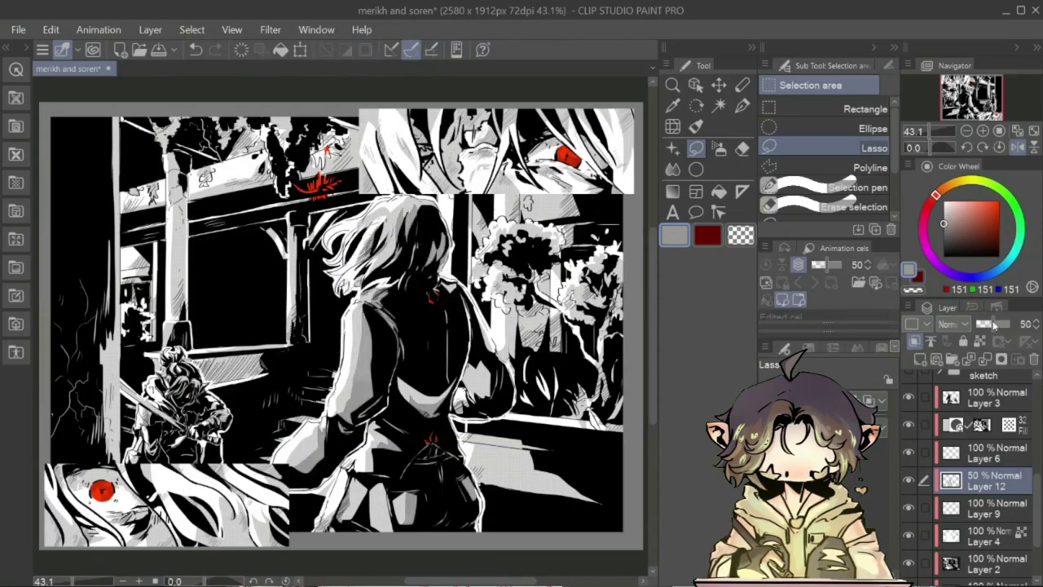
key(h)
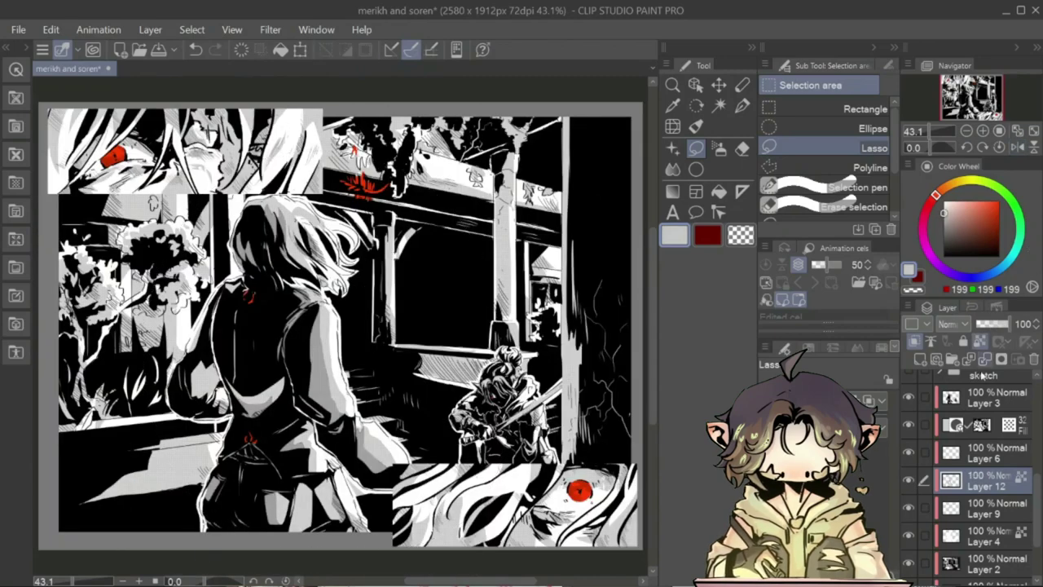
scroll(339, 326, right, 2)
key(ctrl+plus)
key(ctrl+plus)
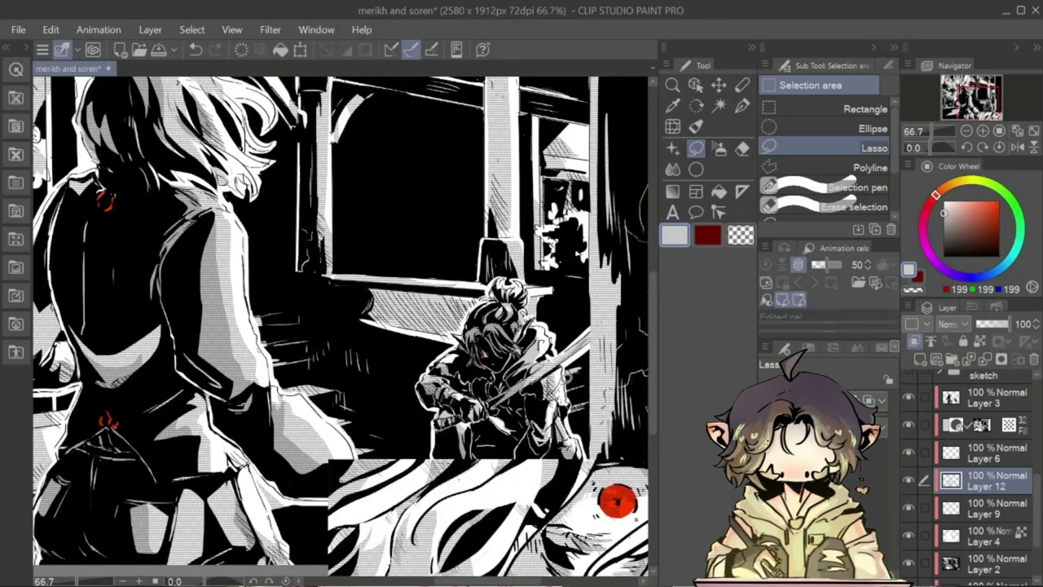
click(1016, 130)
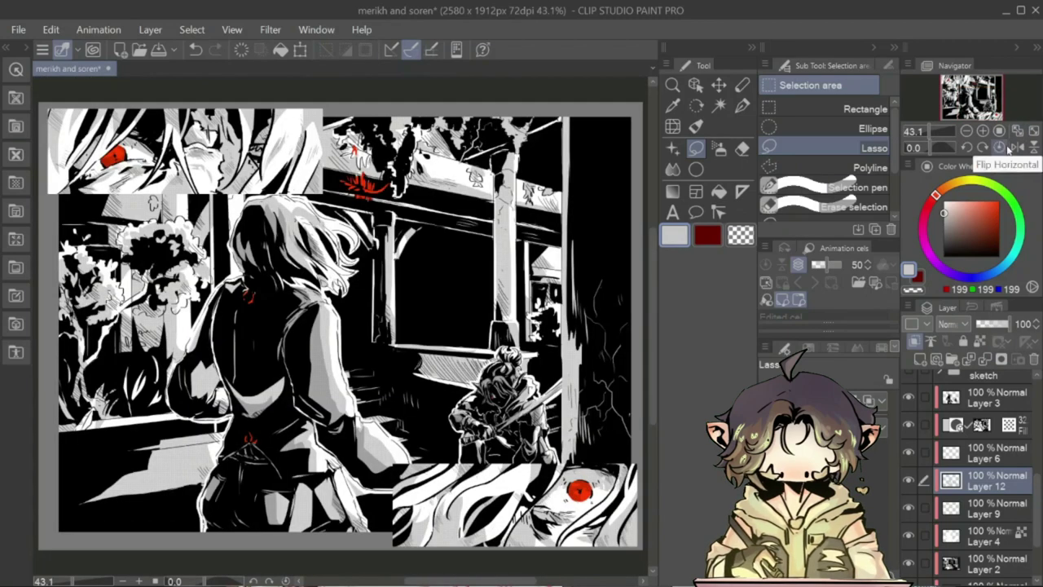
- Add a new layer above Layer 11 and shade the trees and background beside the standing figure's shoulder light grey
scroll(969, 473, down, 2)
click(985, 517)
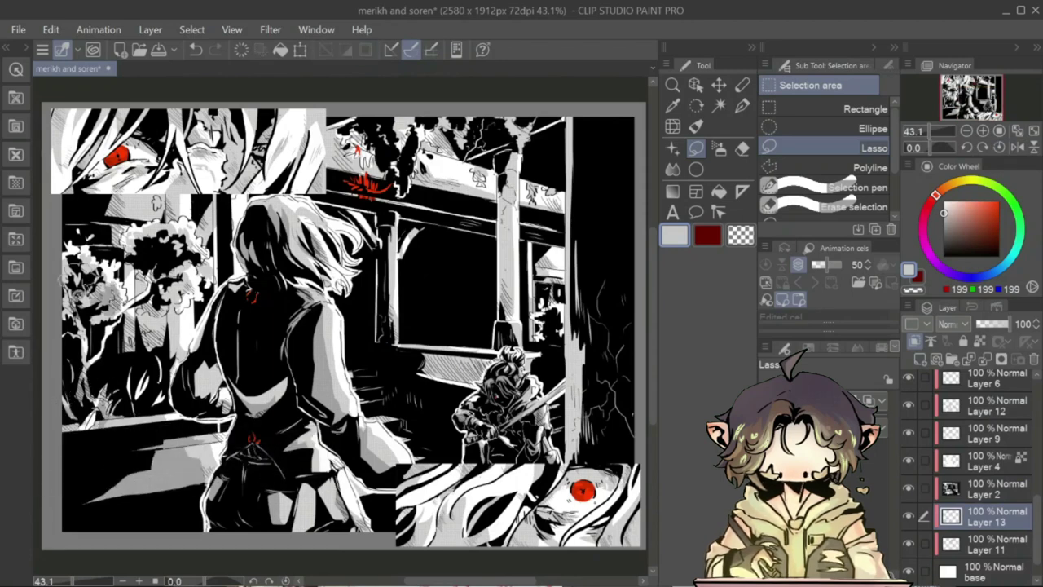
mouse_move(150, 248)
mouse_down()
mouse_move(176, 243)
mouse_move(184, 280)
mouse_move(239, 344)
mouse_up()
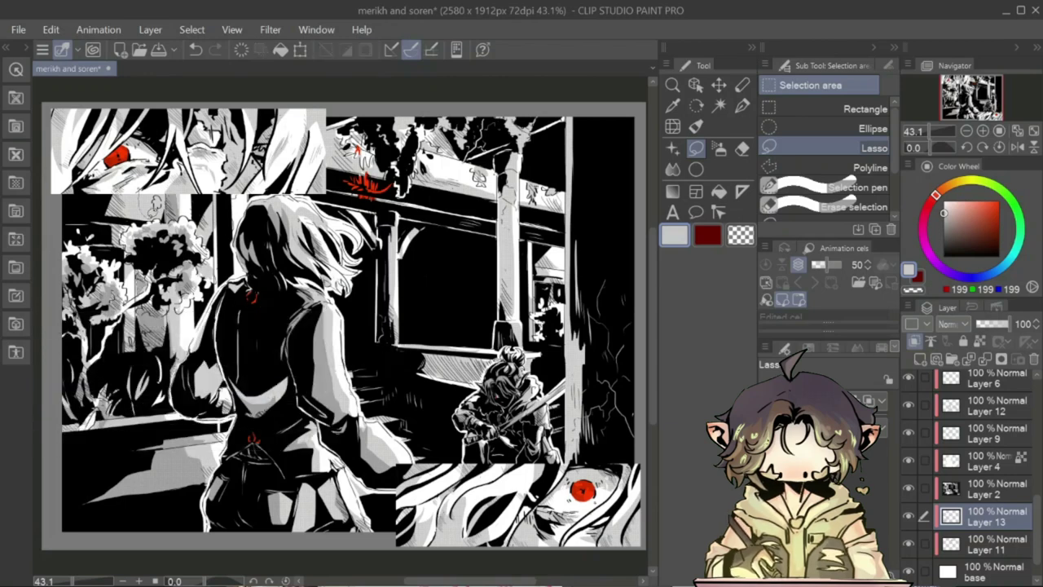
key(ctrl+d)
- Shade the wall below the veranda window, the veranda posts and beam, and the pillar behind the seated figure light grey
mouse_move(432, 350)
mouse_down()
mouse_move(456, 400)
mouse_move(480, 368)
mouse_move(538, 383)
mouse_up()
mouse_move(424, 326)
mouse_down()
mouse_move(389, 359)
mouse_move(432, 351)
mouse_up()
mouse_move(391, 214)
mouse_down()
mouse_move(513, 192)
mouse_move(501, 269)
mouse_up()
drag(488, 130, 521, 175)
key(ctrl+d)
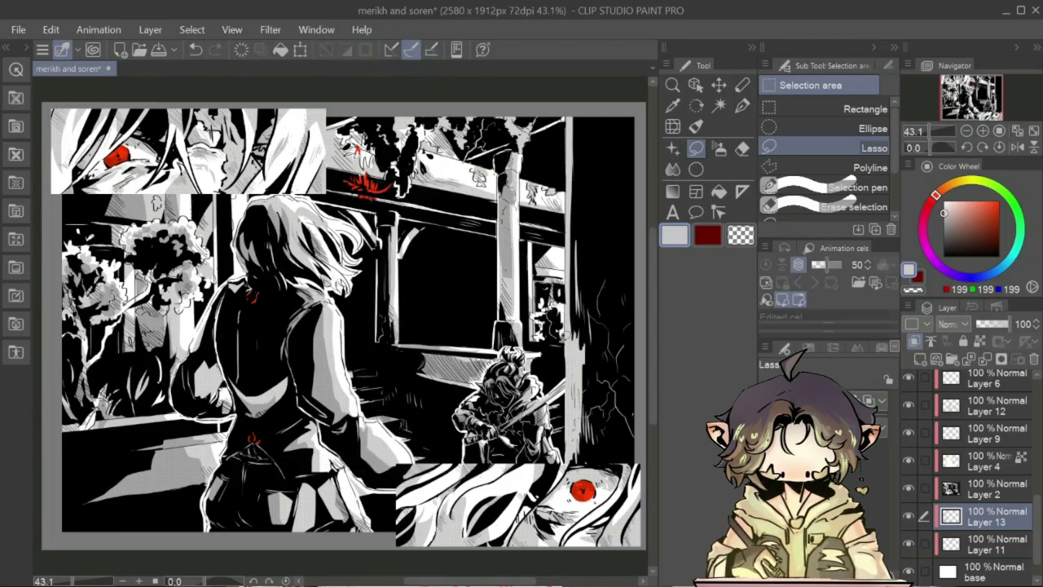
drag(562, 310, 583, 456)
mouse_move(582, 293)
mouse_down()
mouse_move(578, 456)
mouse_move(537, 252)
mouse_up()
key(ctrl+d)
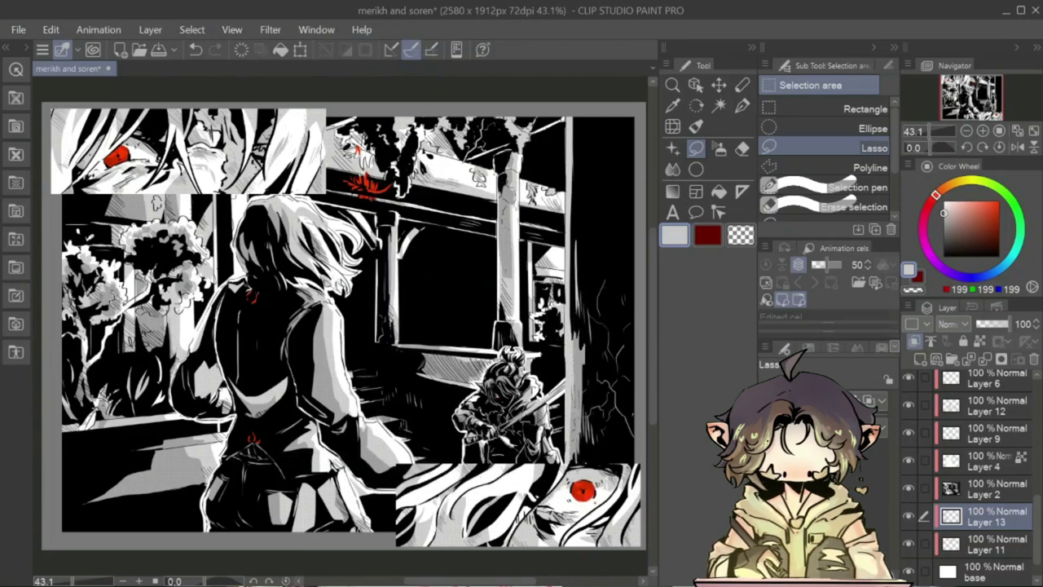
- Shade the foliage above the roof and the beam beside the standing figure's hair light grey on Layer 13
drag(383, 118, 399, 162)
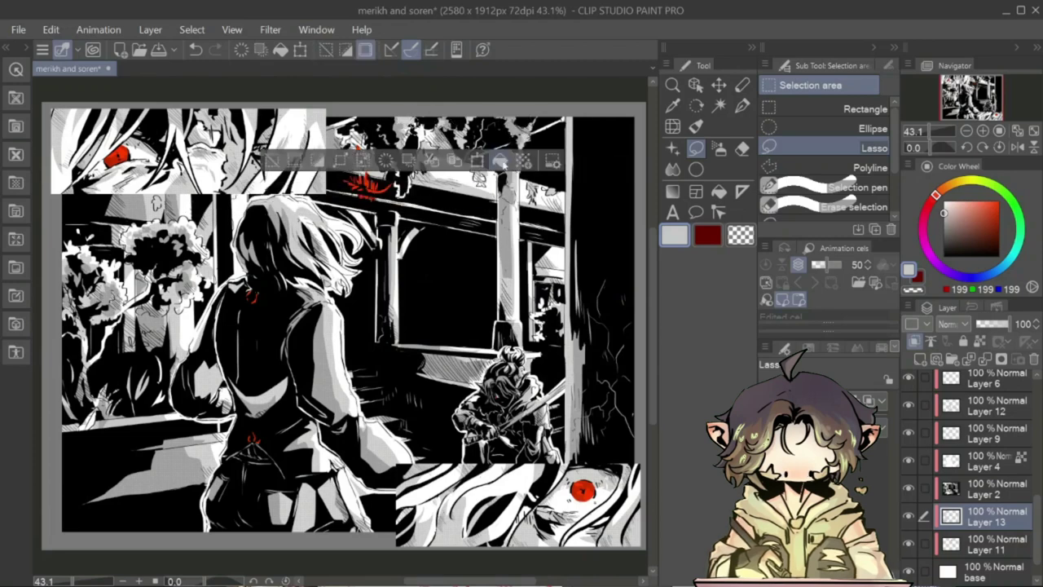
key(ctrl+d)
mouse_move(342, 203)
mouse_down()
mouse_move(391, 253)
mouse_move(397, 219)
mouse_up()
key(ctrl+d)
key(ctrl+d)
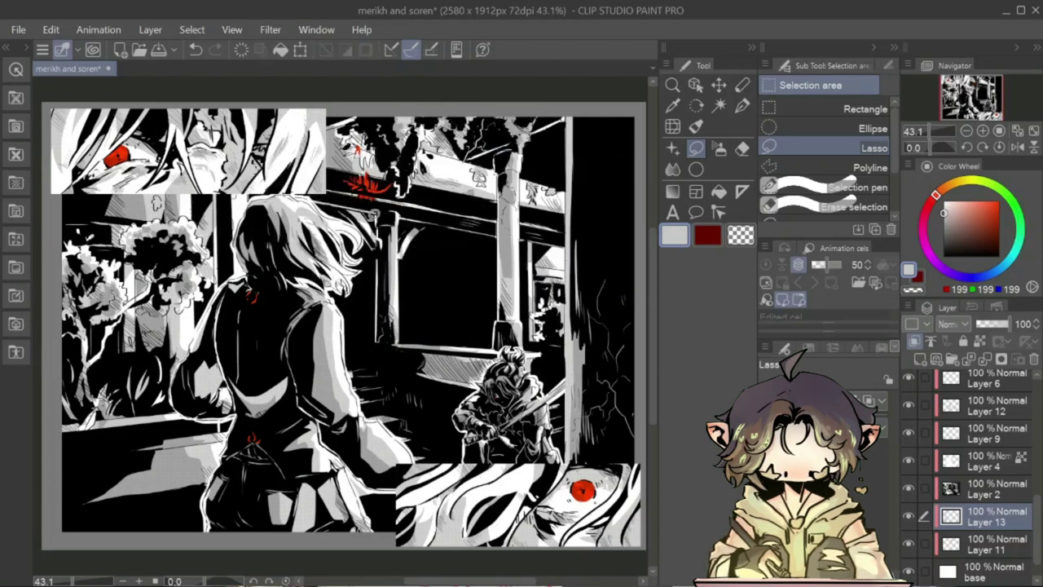
drag(342, 196, 382, 240)
key(ctrl+d)
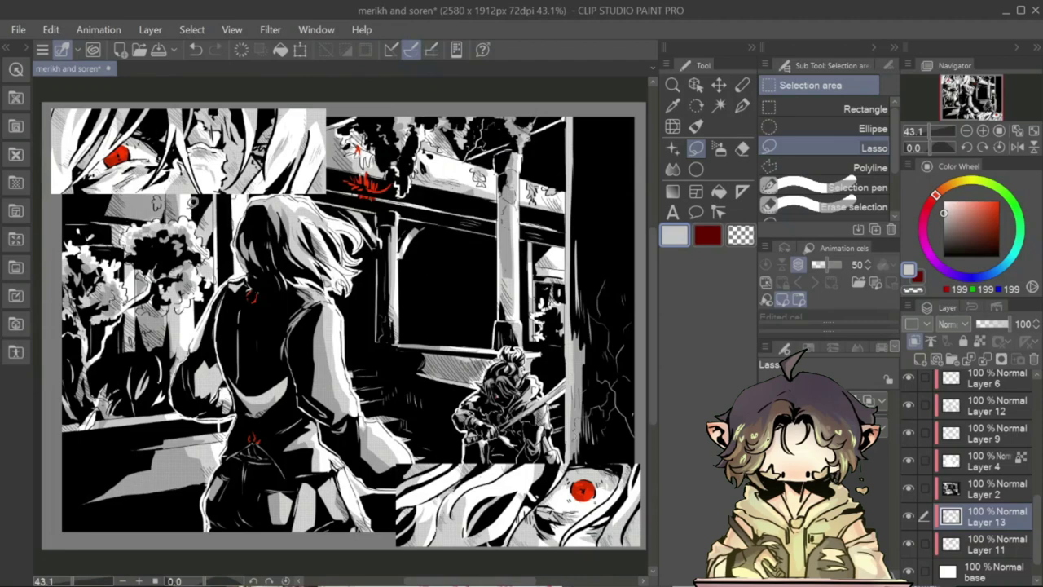
- Shade parts of the round tree's foliage and the area around the red plant light grey on Layer 13
drag(122, 249, 131, 277)
drag(159, 238, 153, 274)
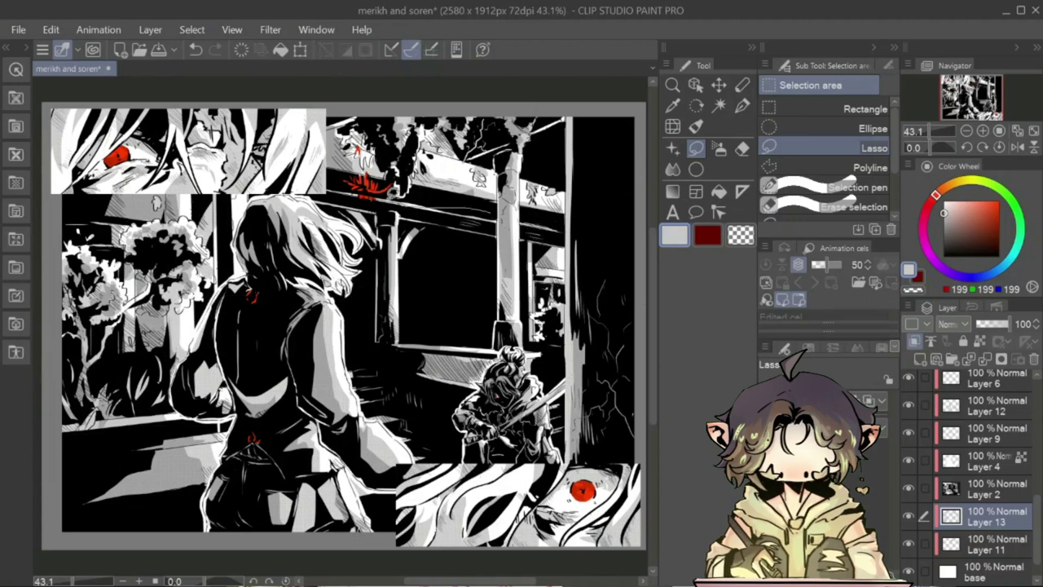
drag(351, 175, 387, 196)
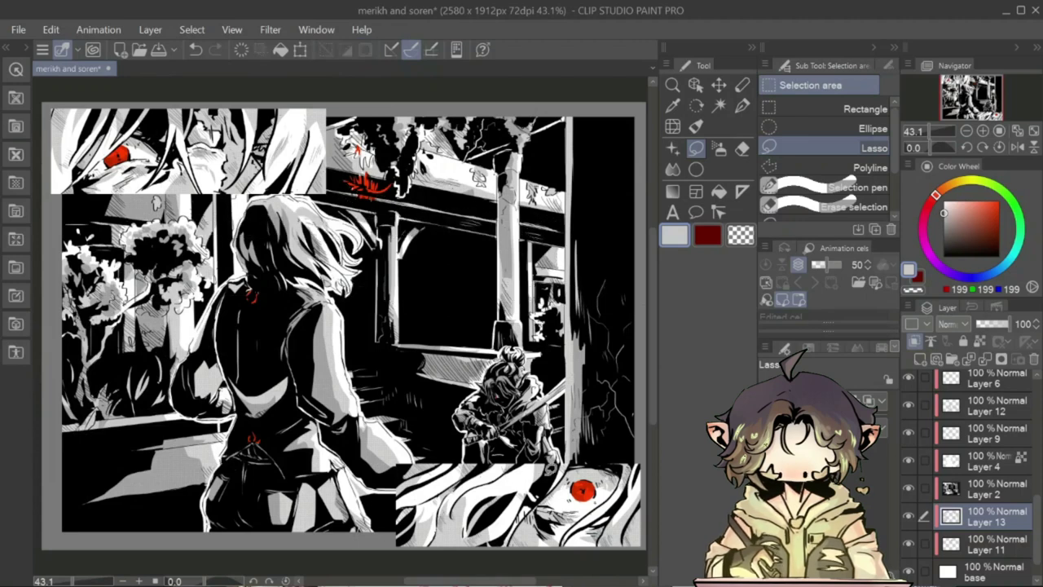
- Shade the foliage seen past the veranda and the edge of the large pillar in darker grey (121, 121, 121)
alt+click(571, 216)
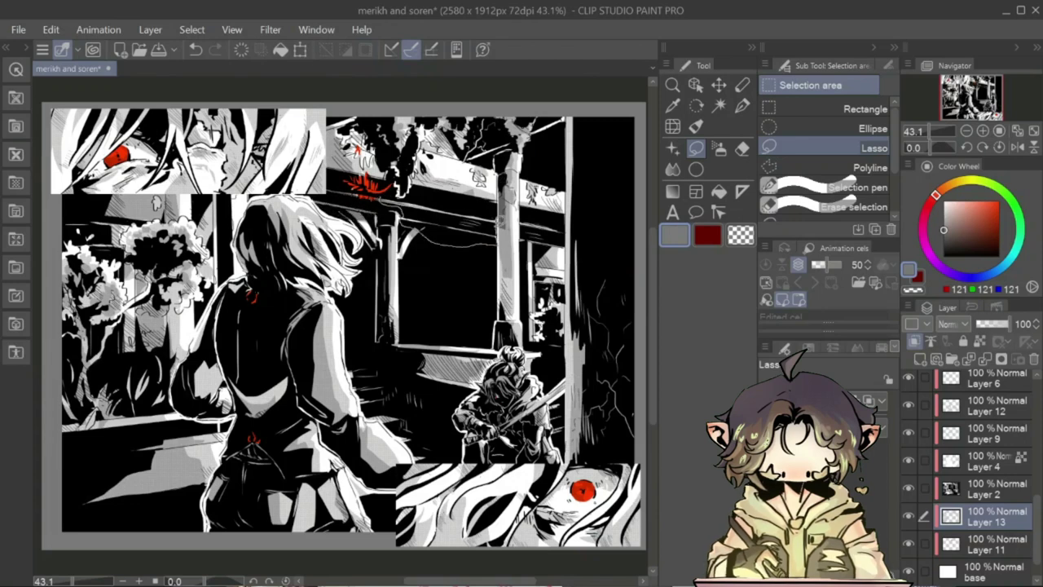
drag(536, 264, 541, 291)
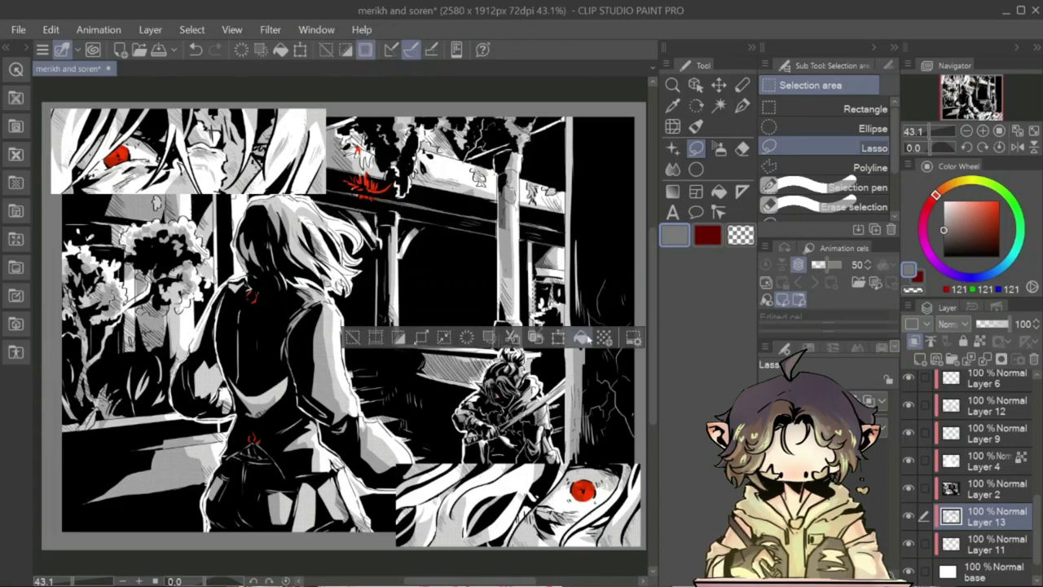
drag(538, 327, 559, 339)
drag(588, 282, 602, 379)
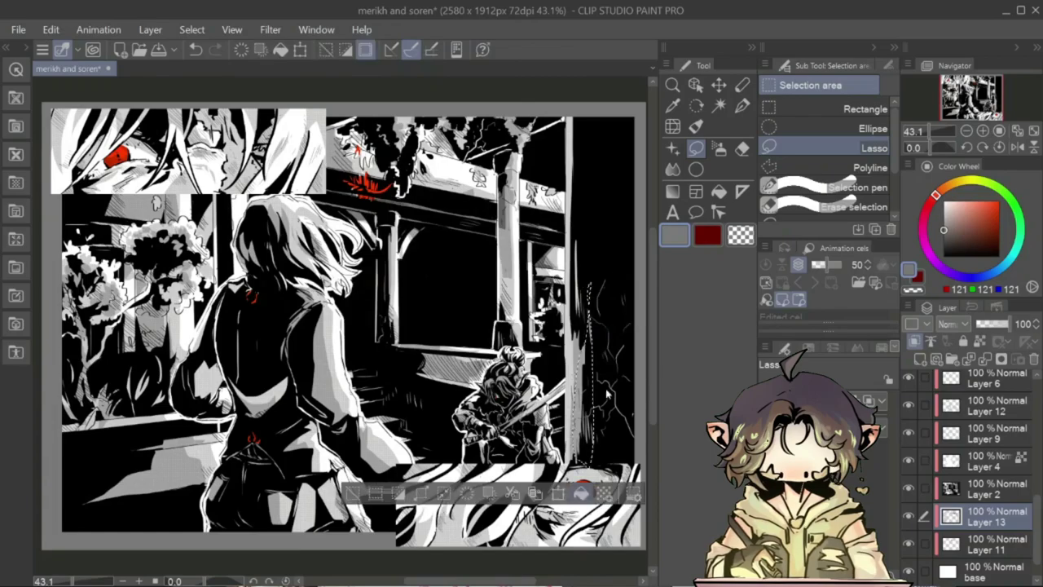